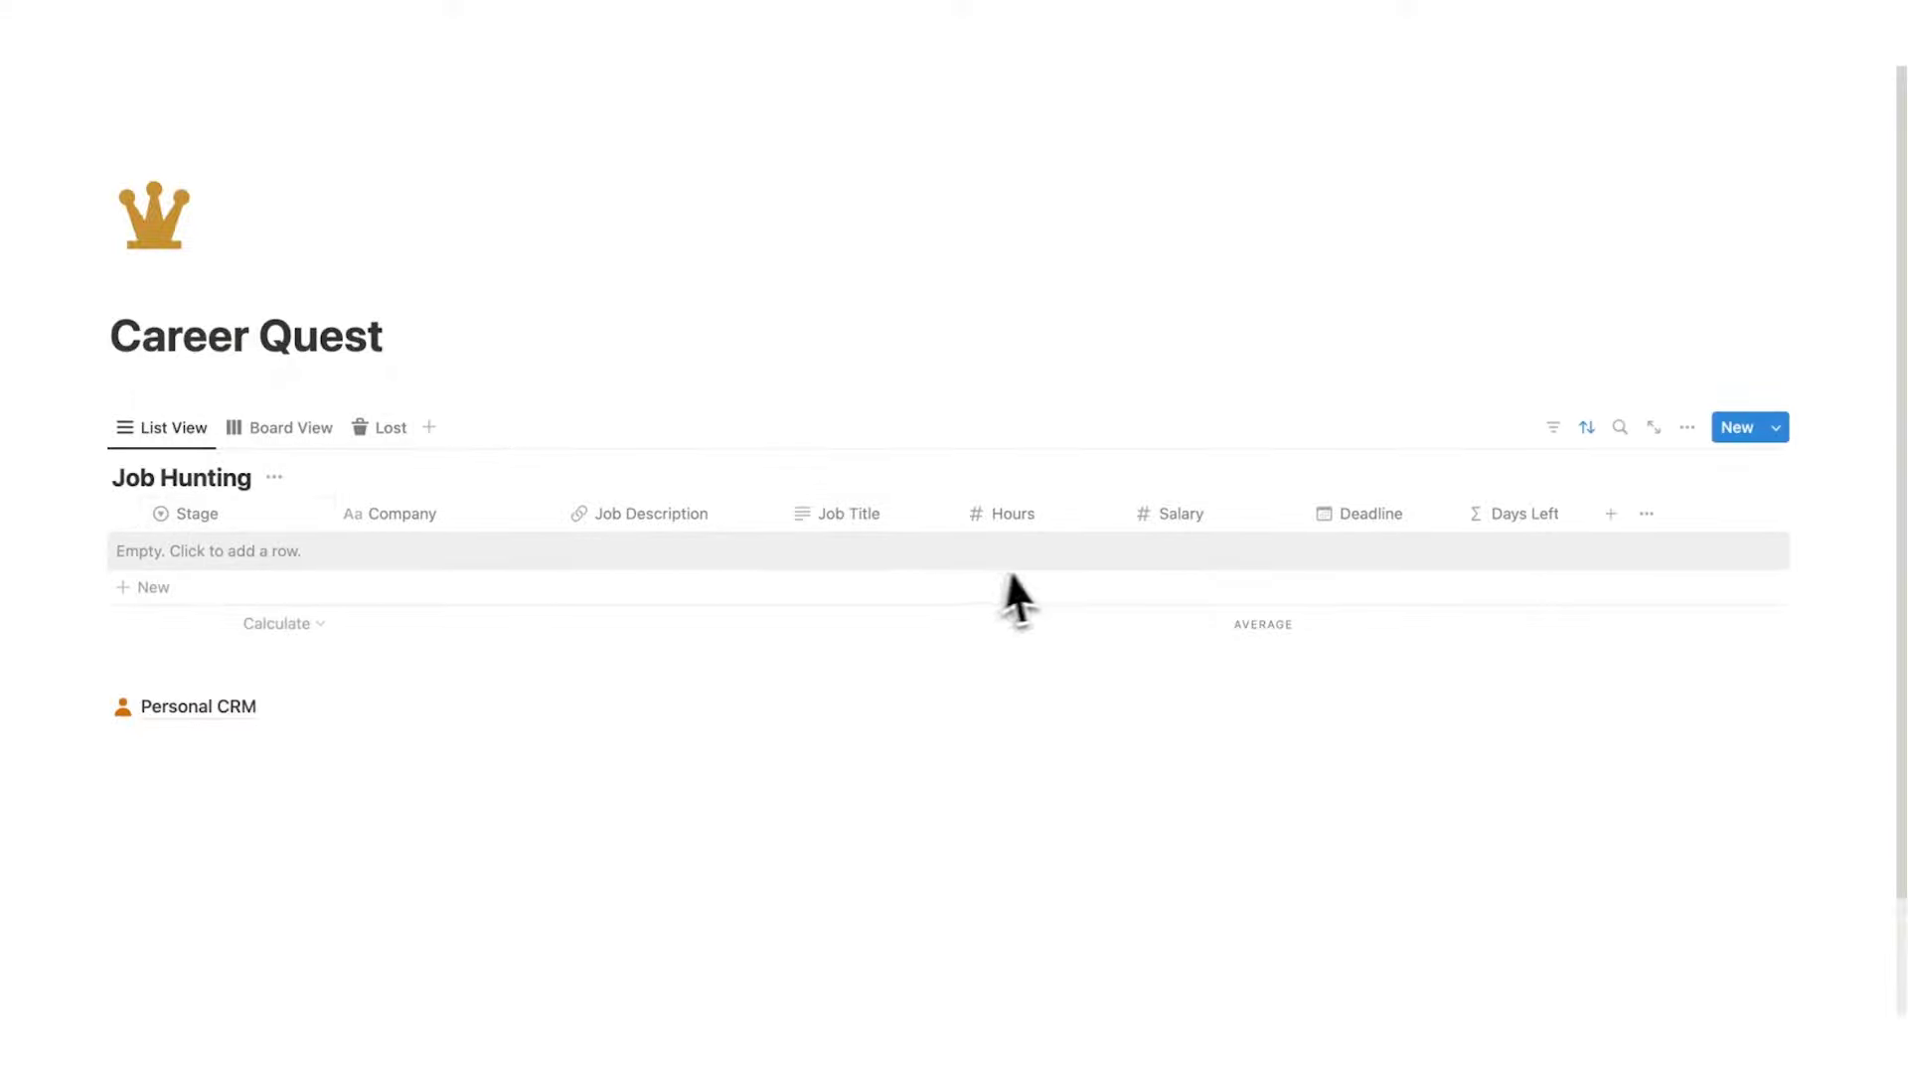
# - Add a new Job Hunting row with Company 'Example Co' and open it as a side page
pyautogui.moveTo(222, 705)
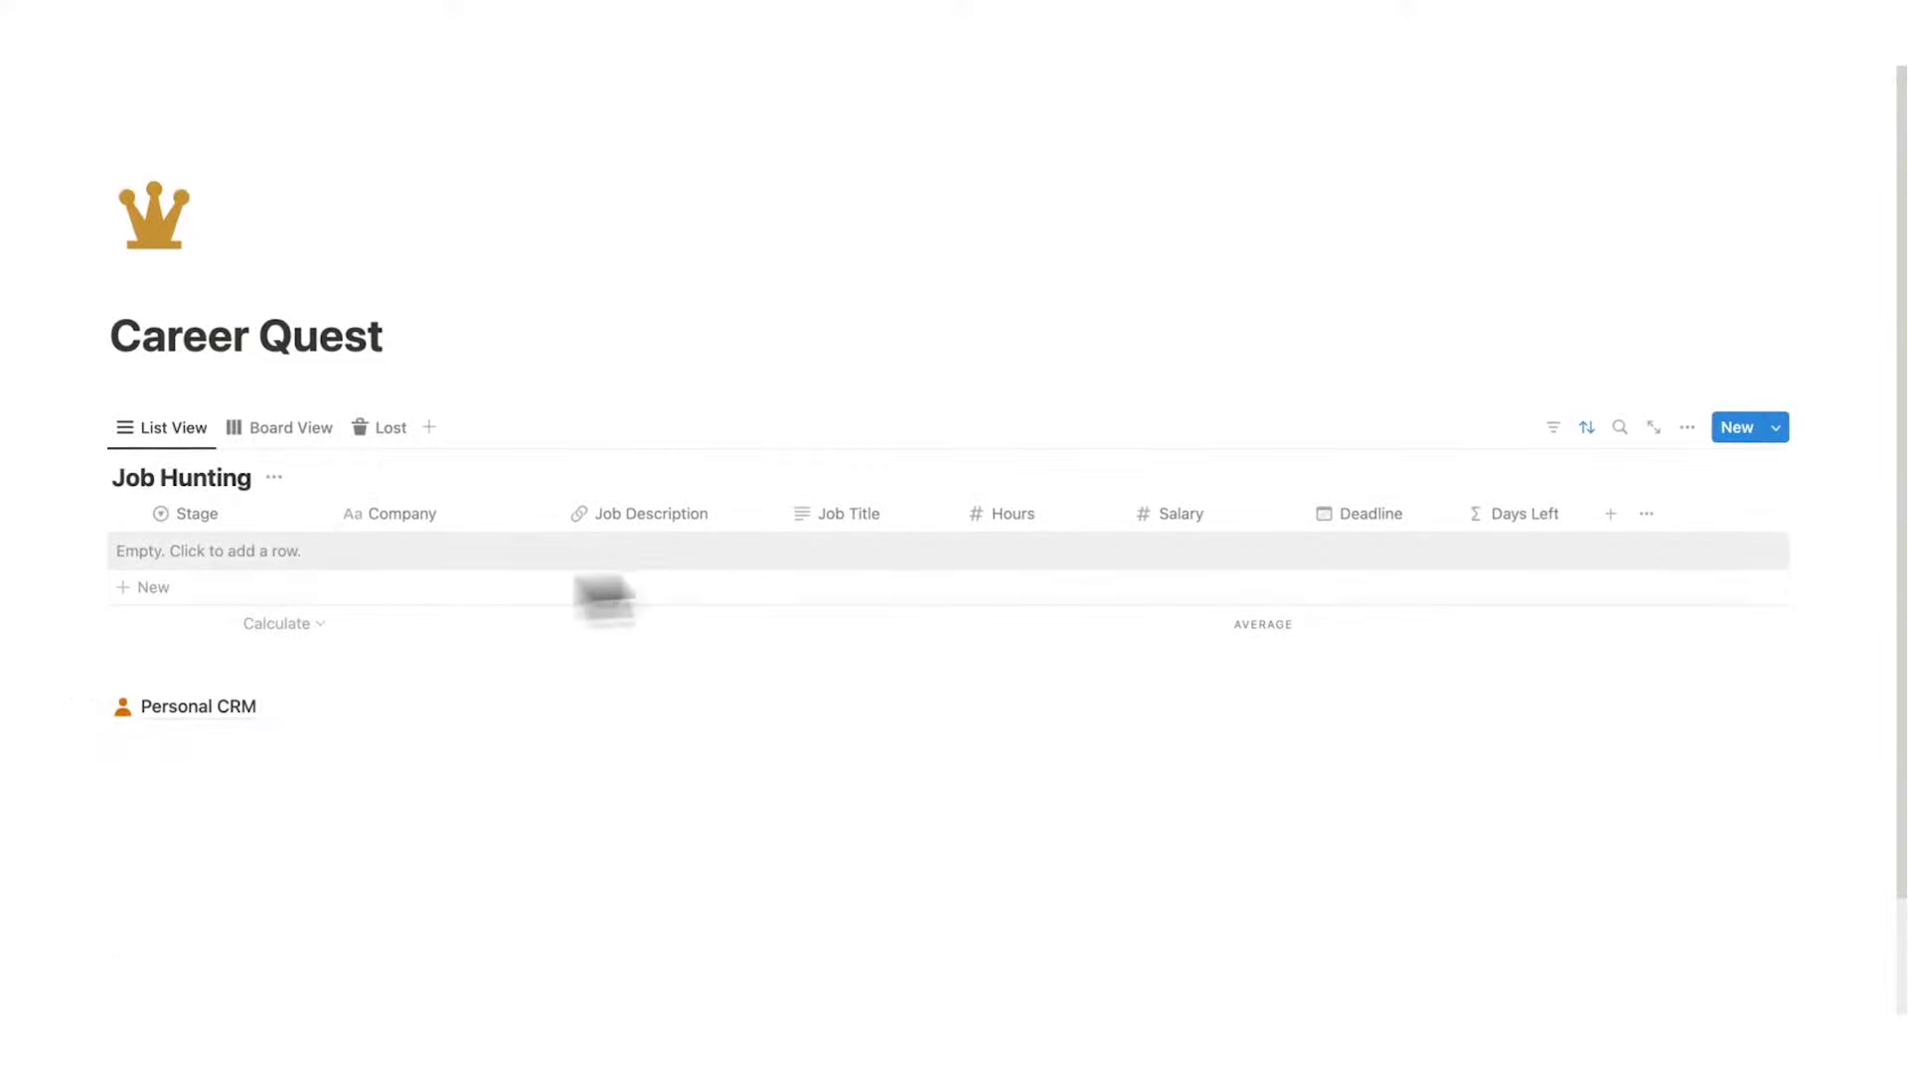
pyautogui.click(1775, 427)
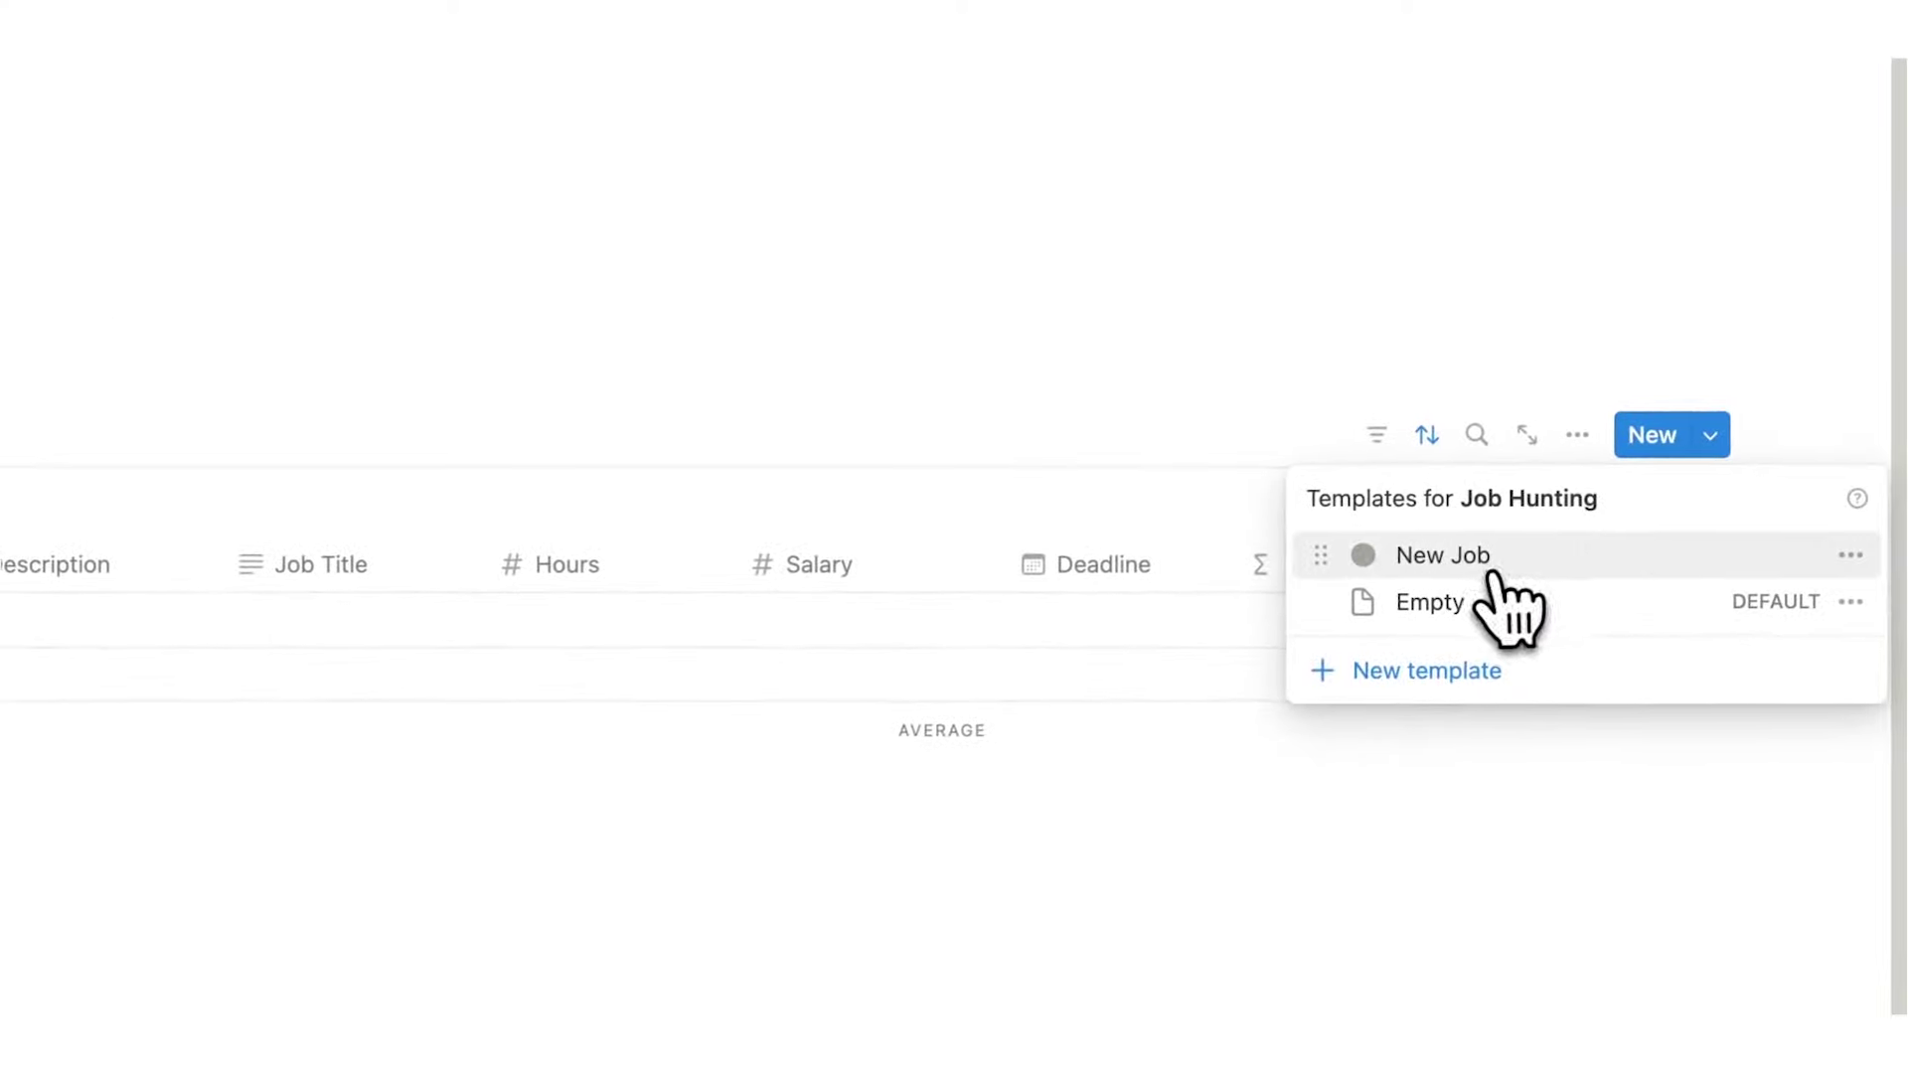
pyautogui.click(190, 331)
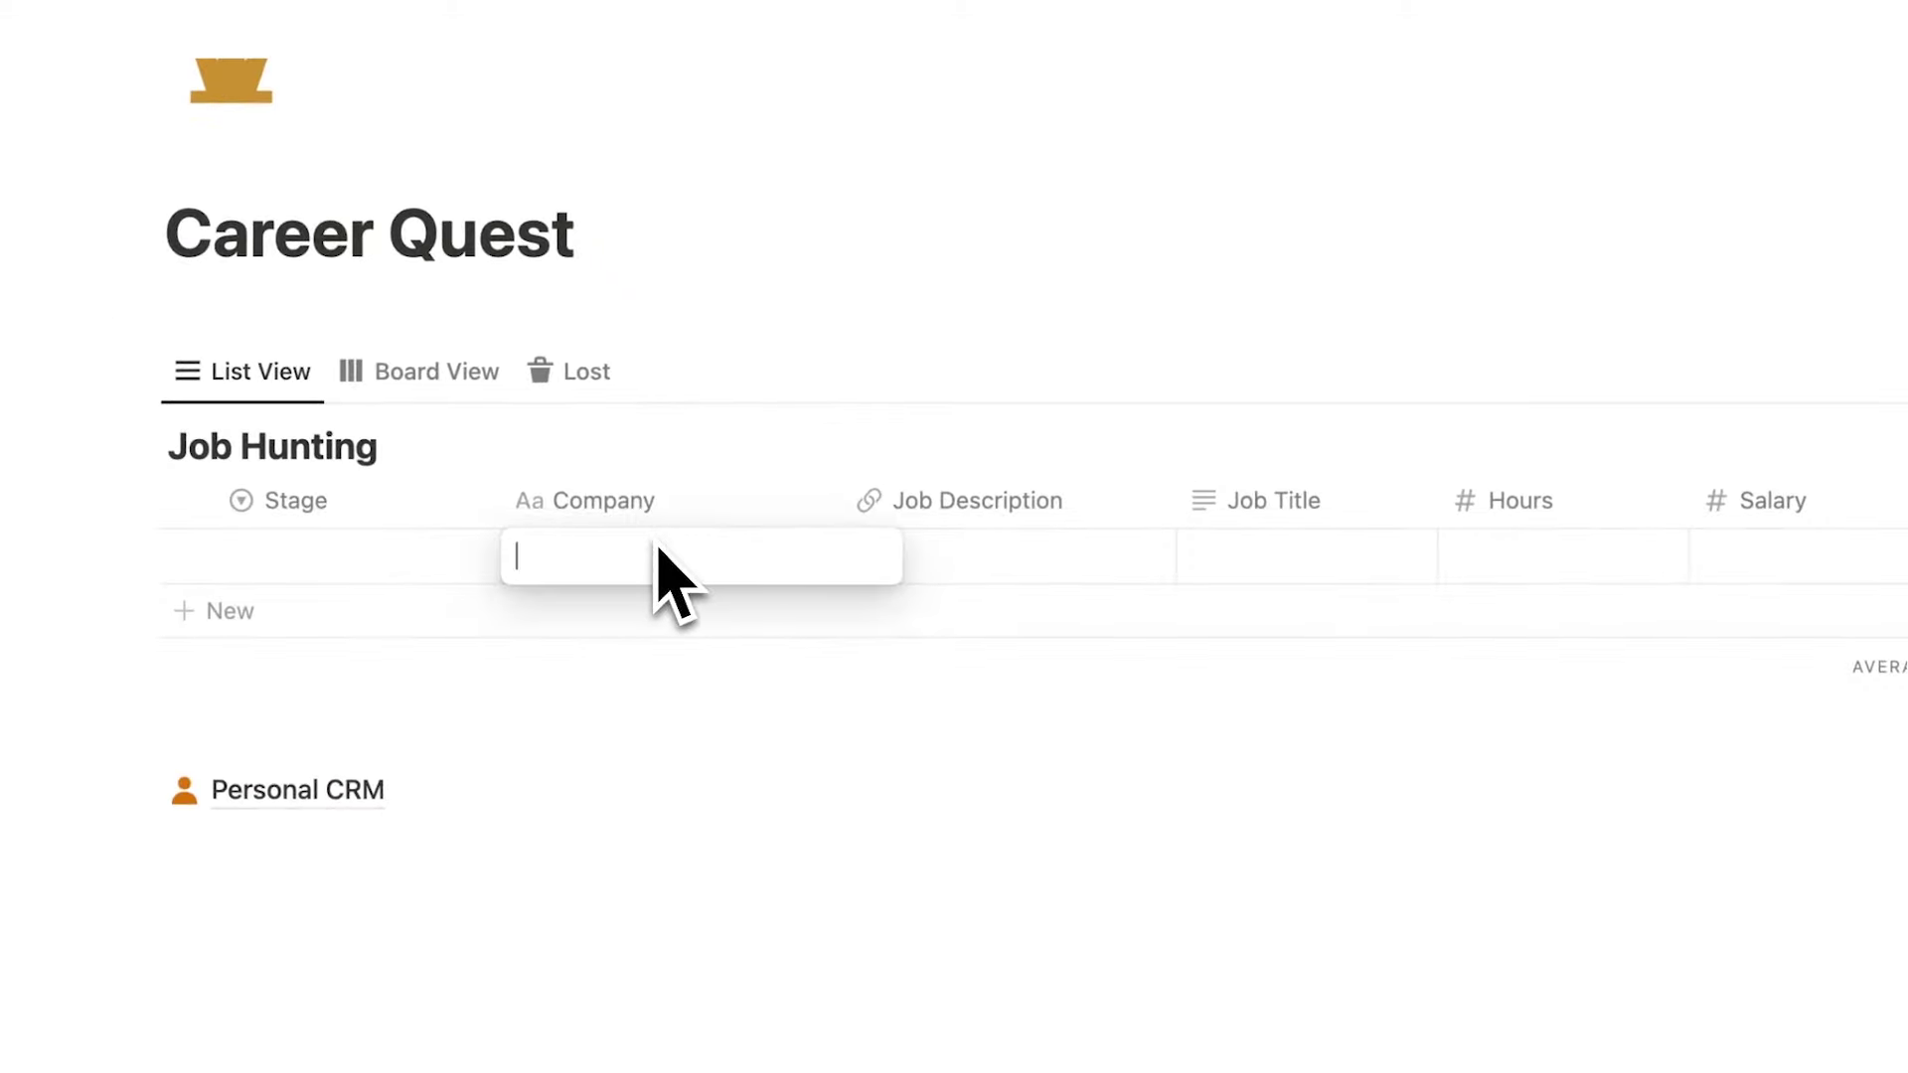
pyautogui.write('Example Co')
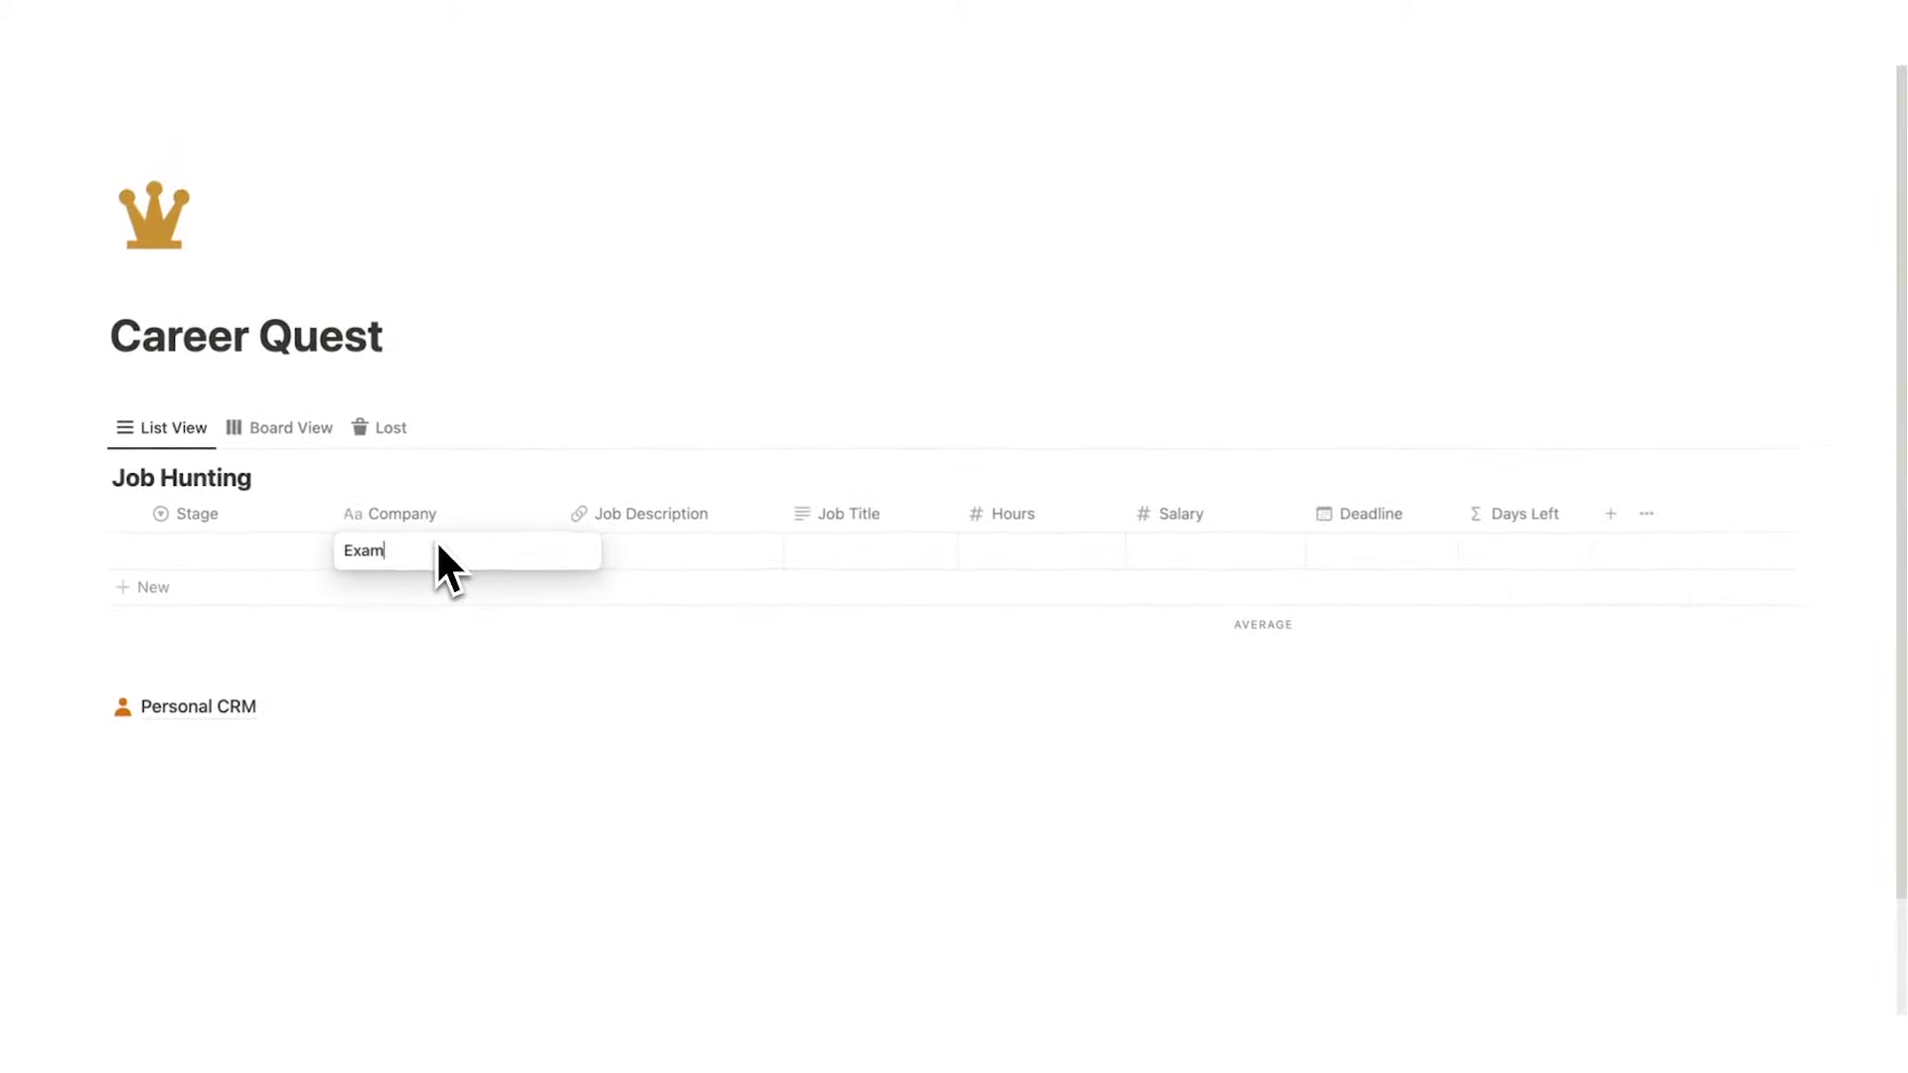
pyautogui.press('Return')
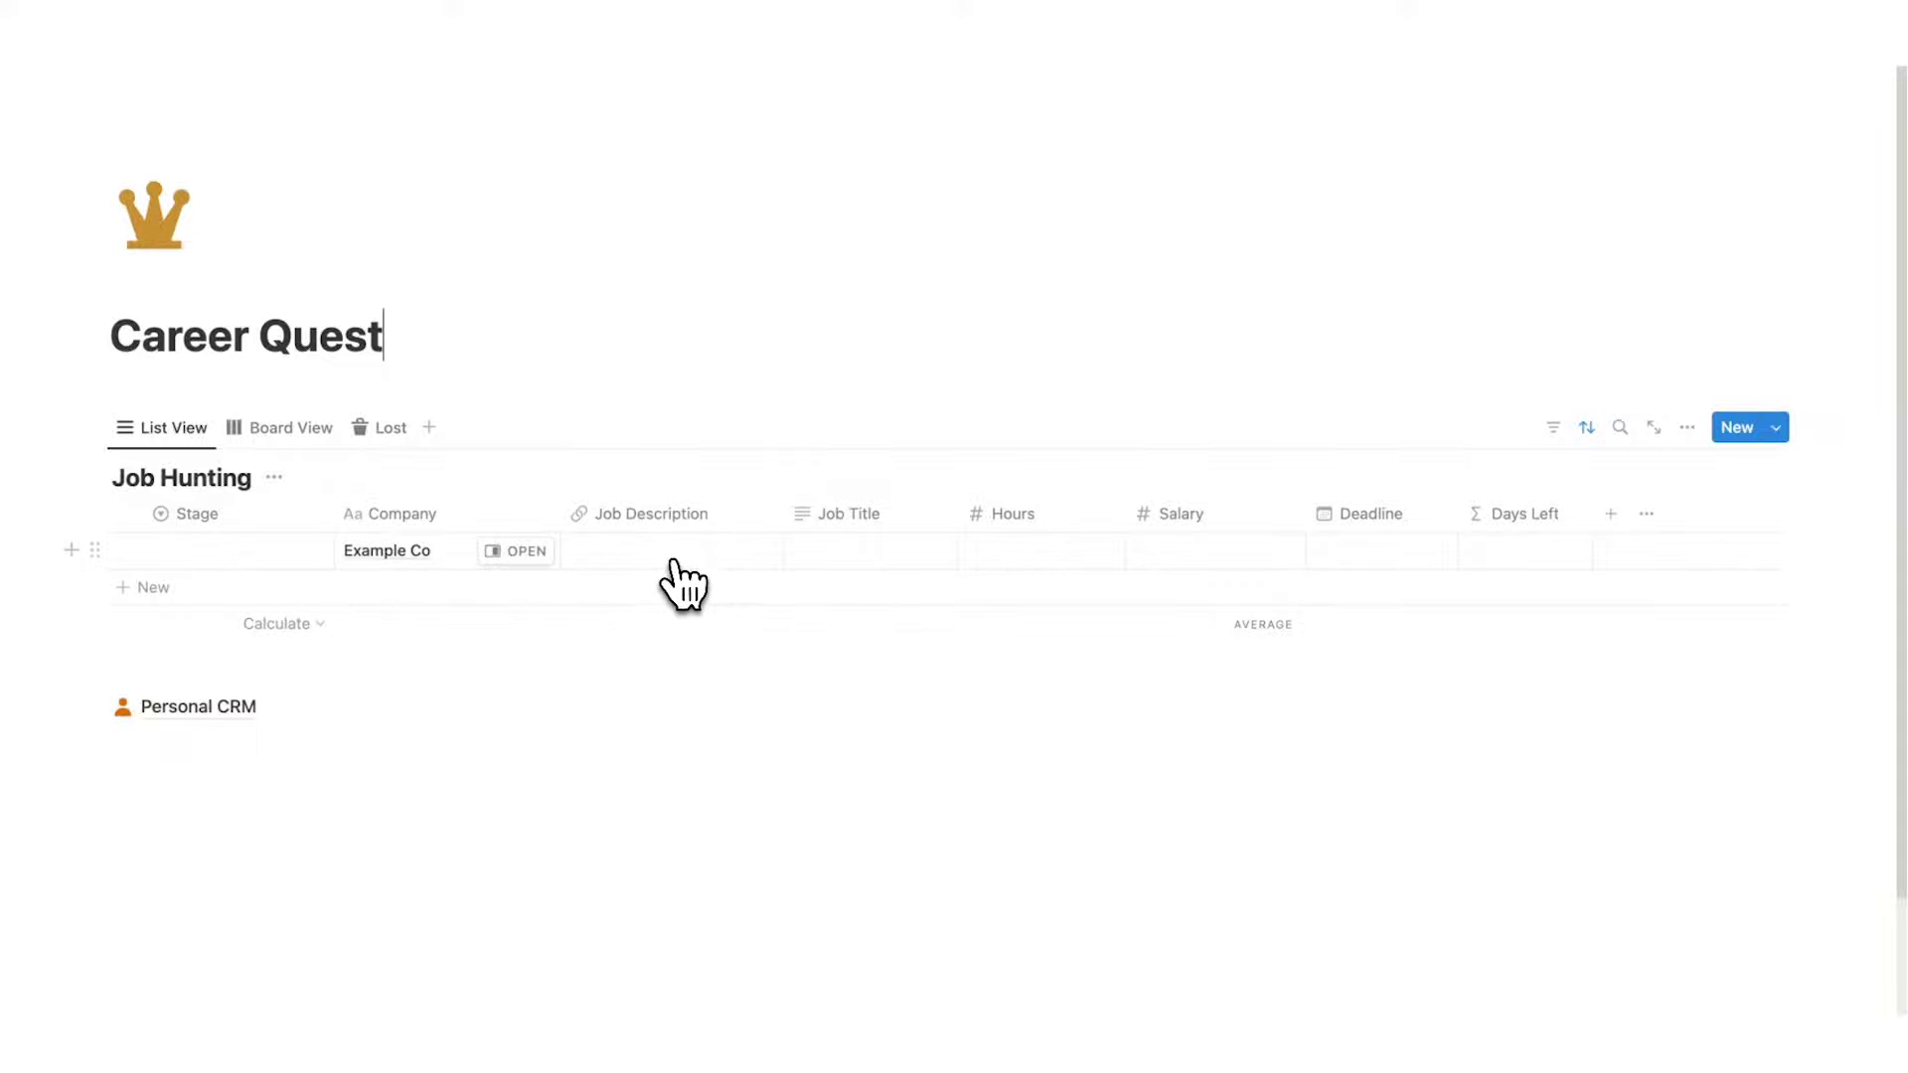
pyautogui.click(516, 551)
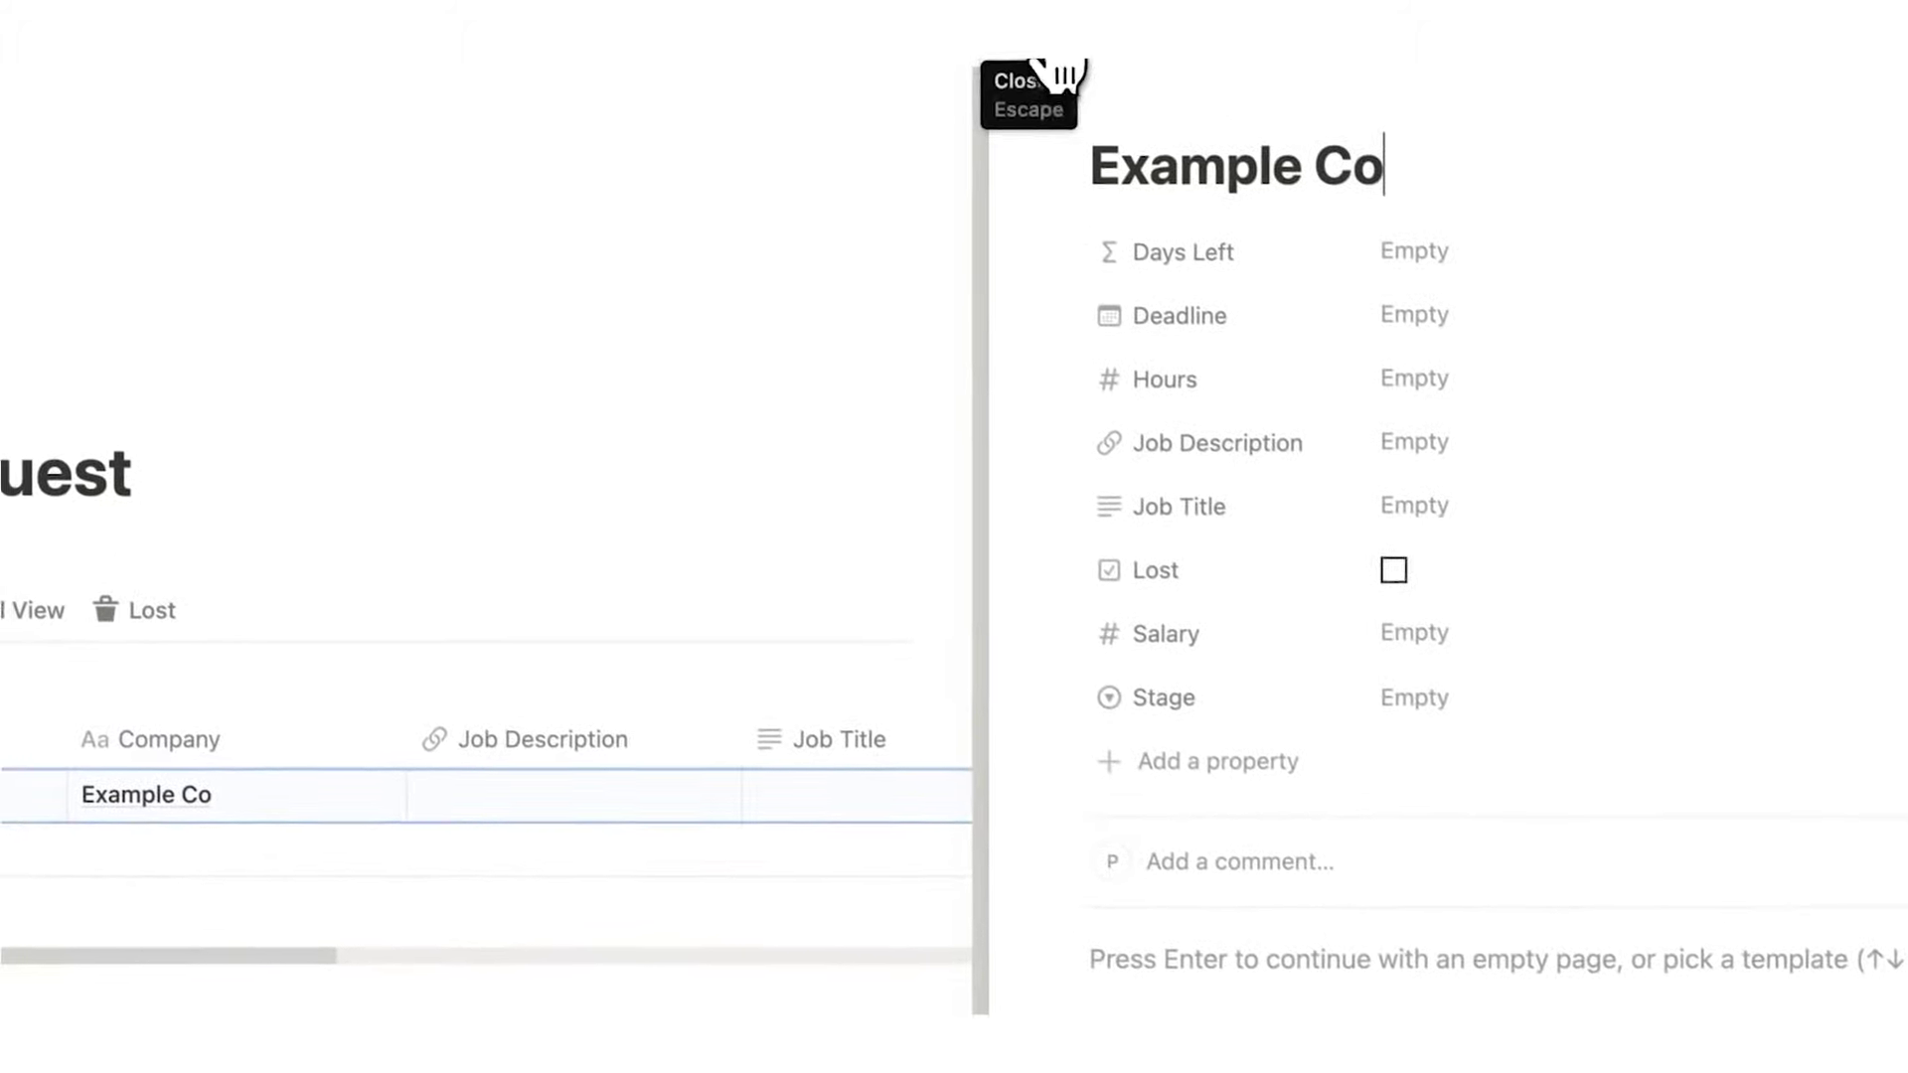
# - Close the Example Co page and set its Job Title to CEO
pyautogui.click(1012, 34)
pyautogui.click(823, 772)
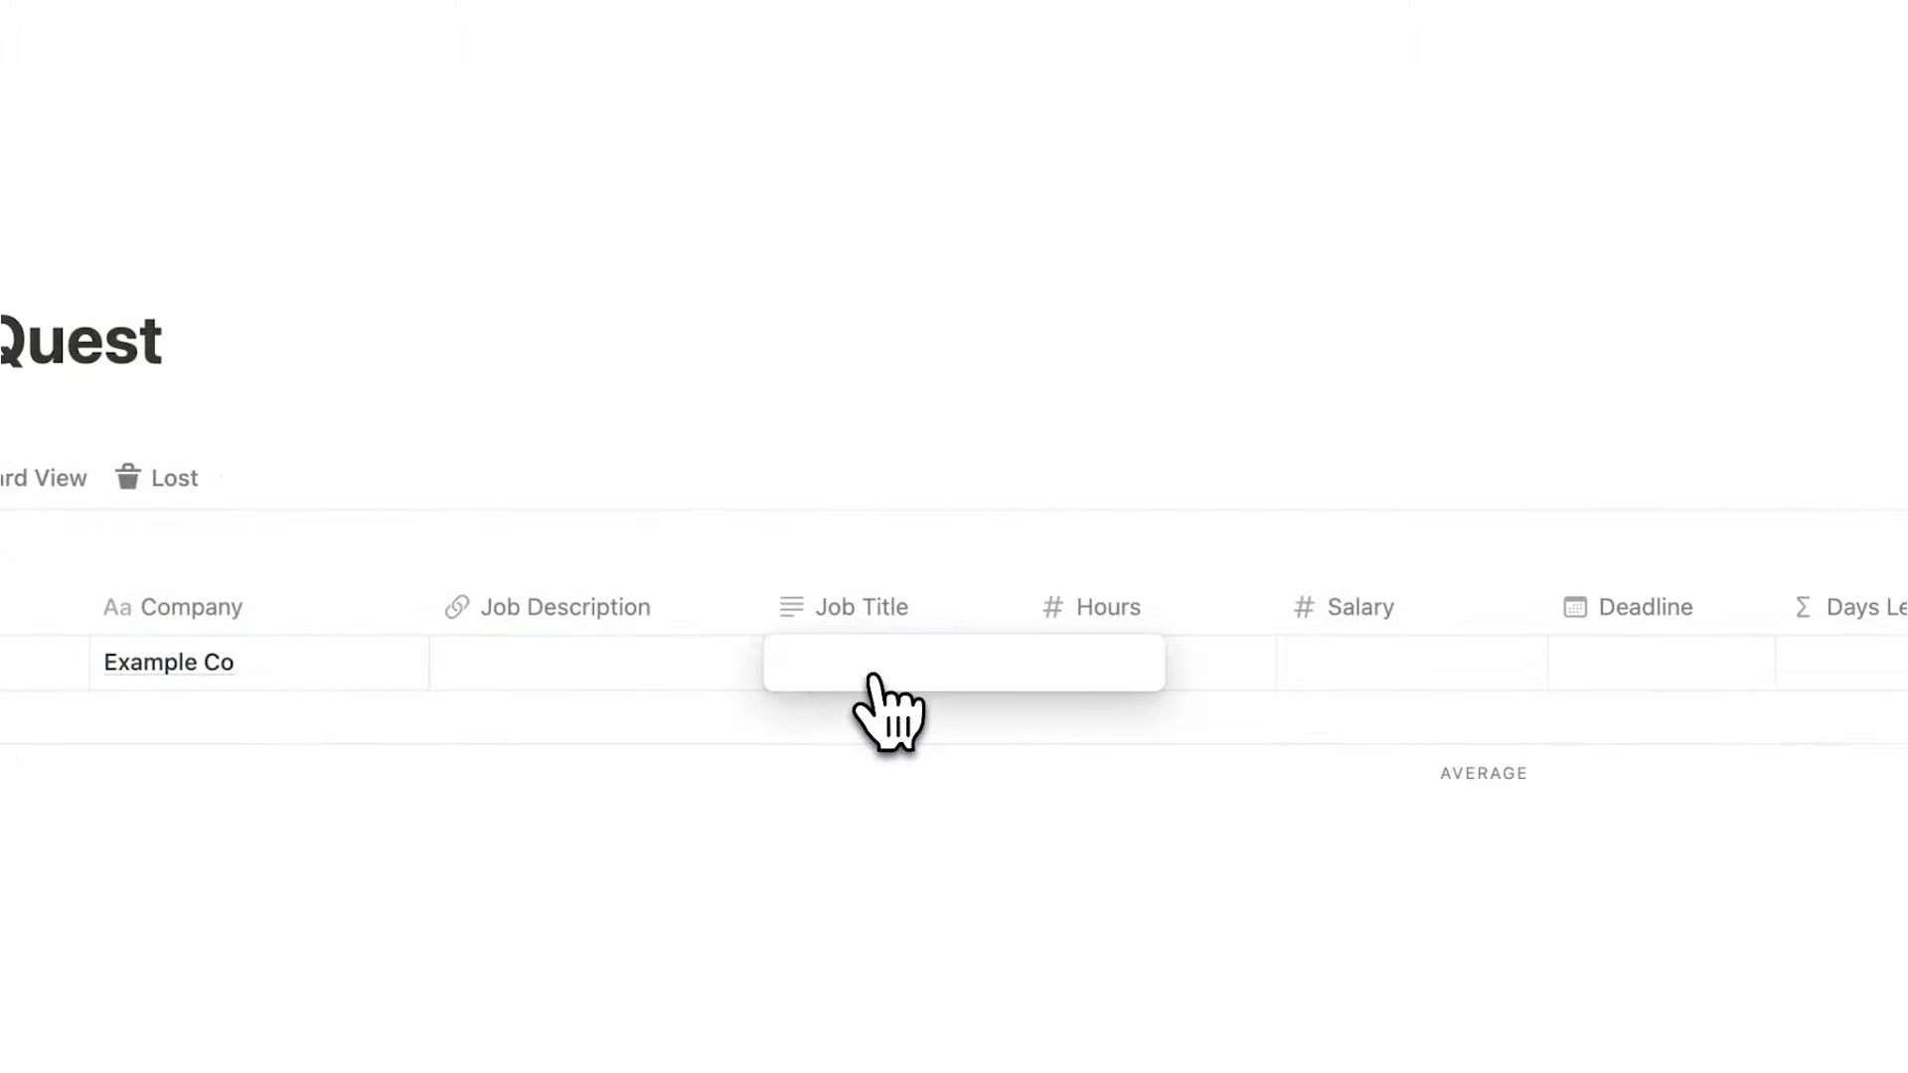
pyautogui.press('Return')
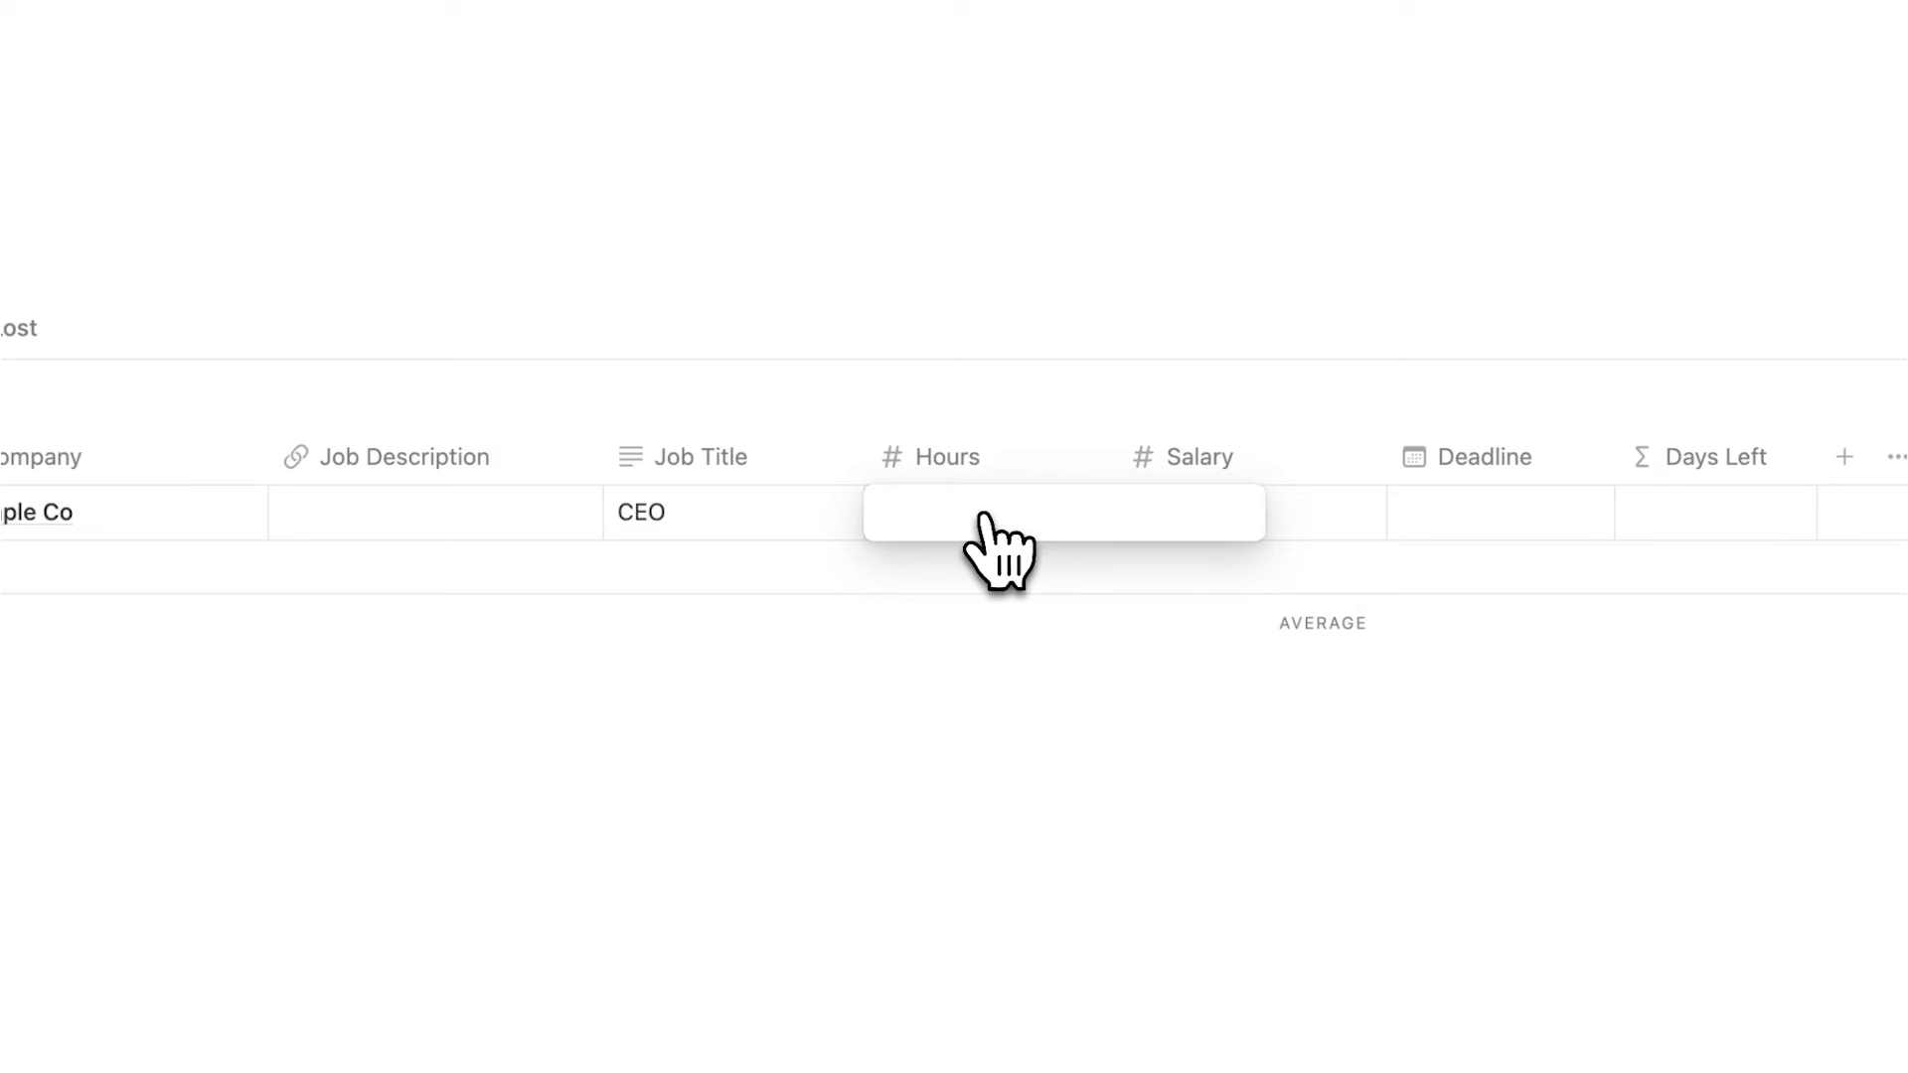
# - Leave Hours empty and hide the Hours column from this view
pyautogui.click(945, 294)
pyautogui.click(958, 275)
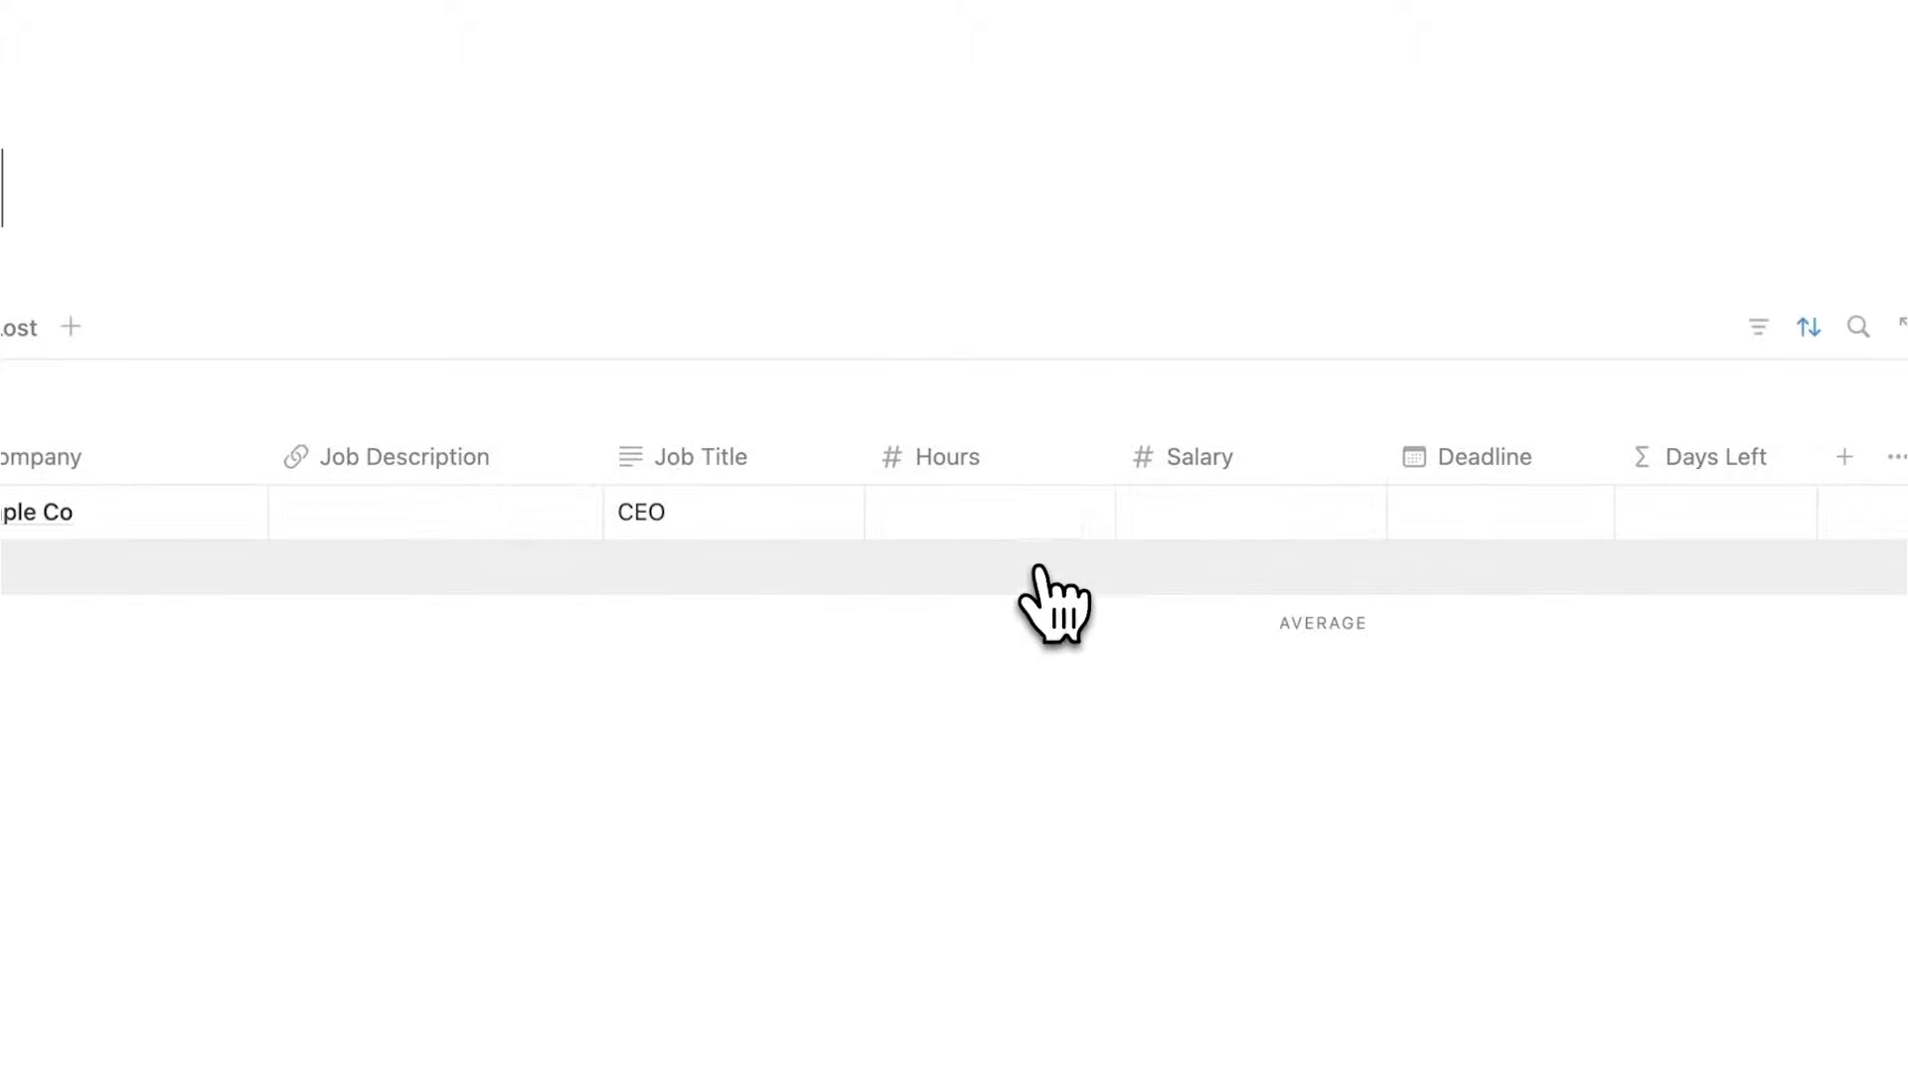
pyautogui.click(1034, 467)
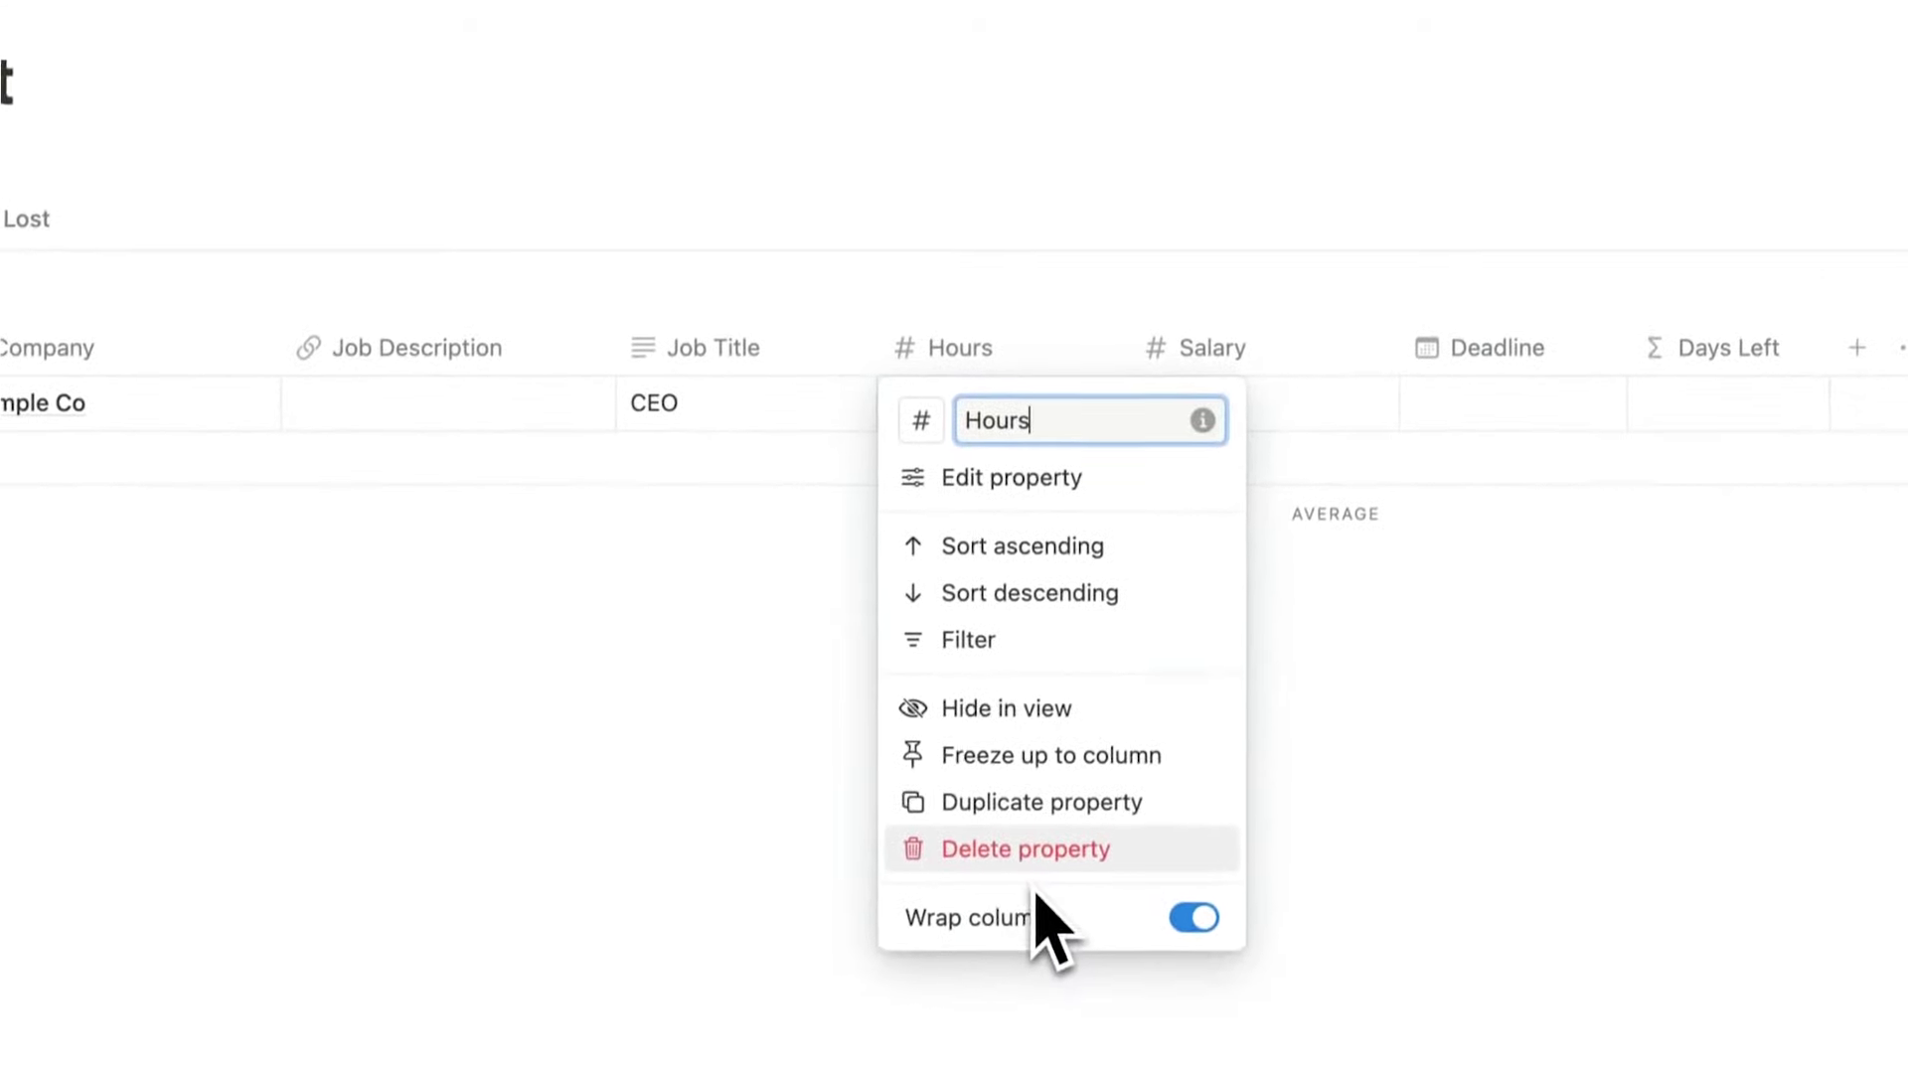
pyautogui.click(973, 695)
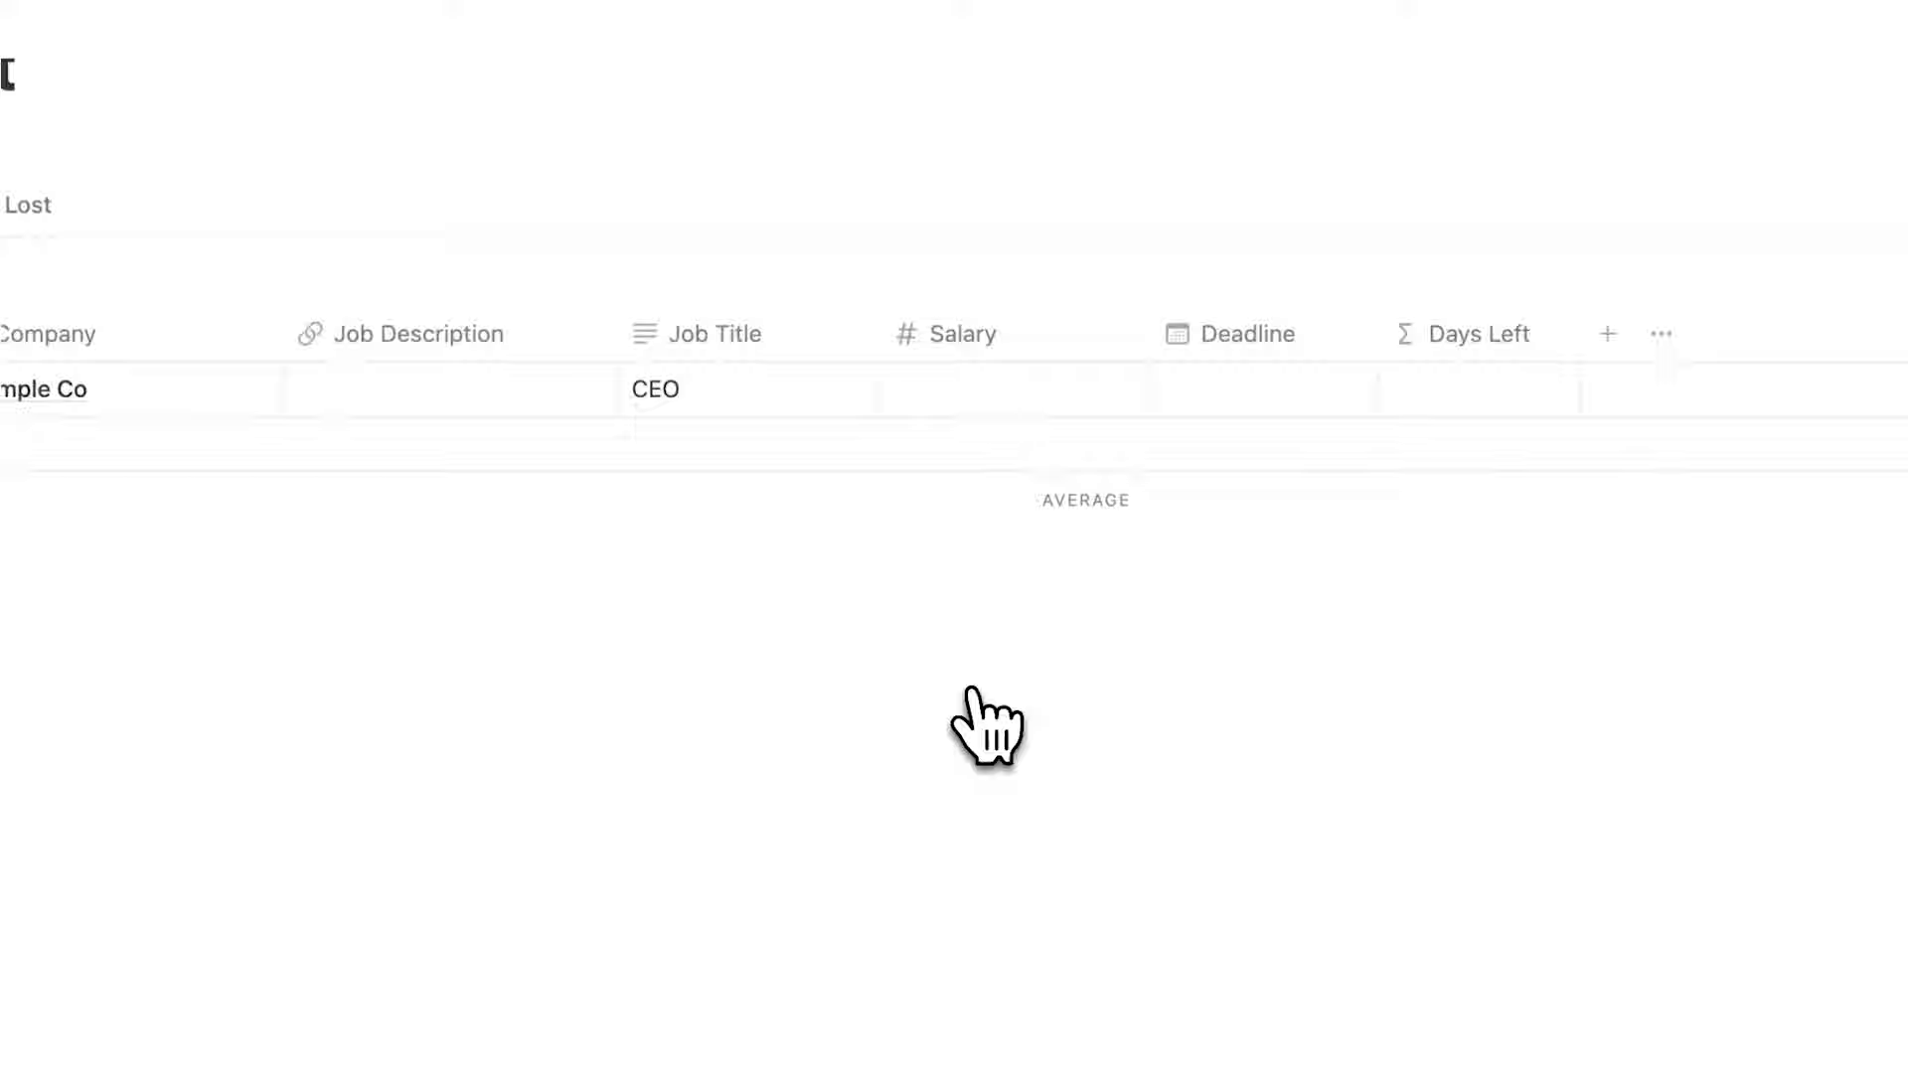
pyautogui.click(980, 387)
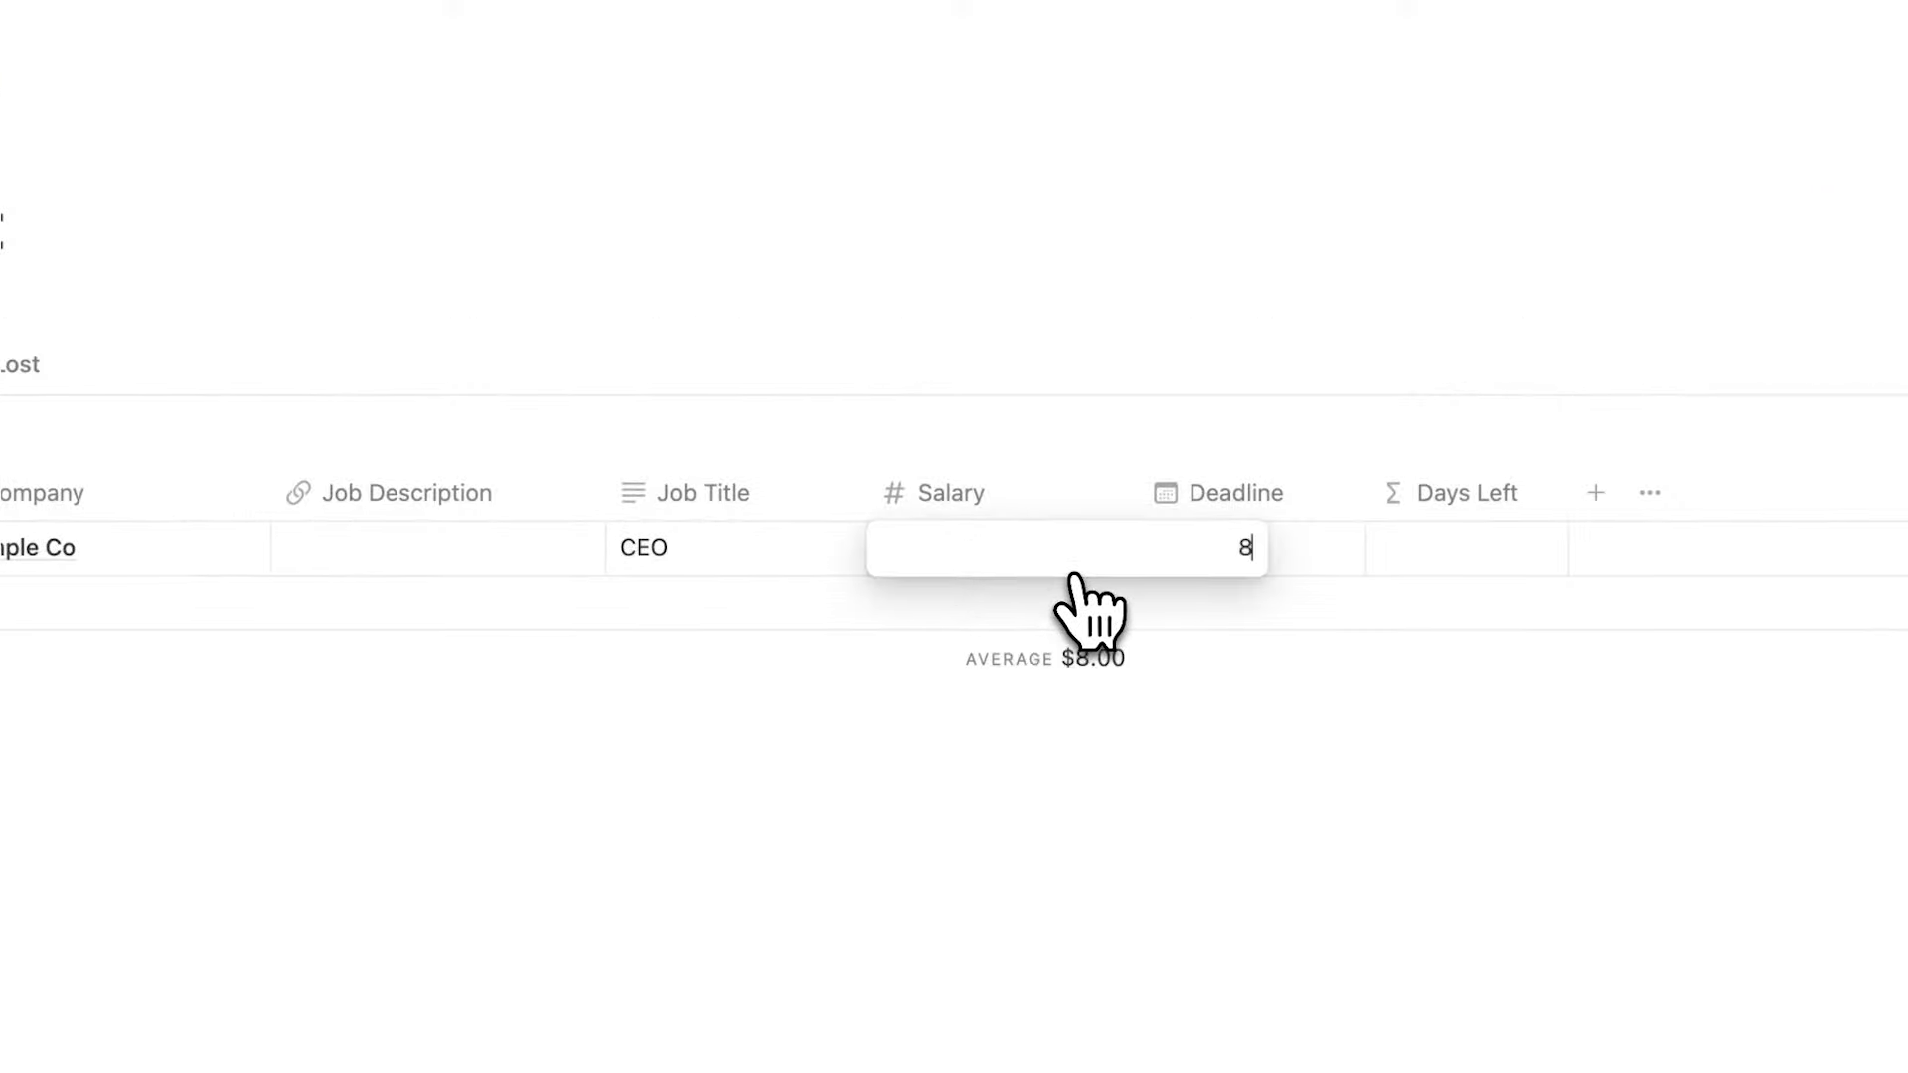
# - Give Example Co a $80,000 salary and add a test row with $120,000
pyautogui.write('80,000')
pyautogui.press('Return')
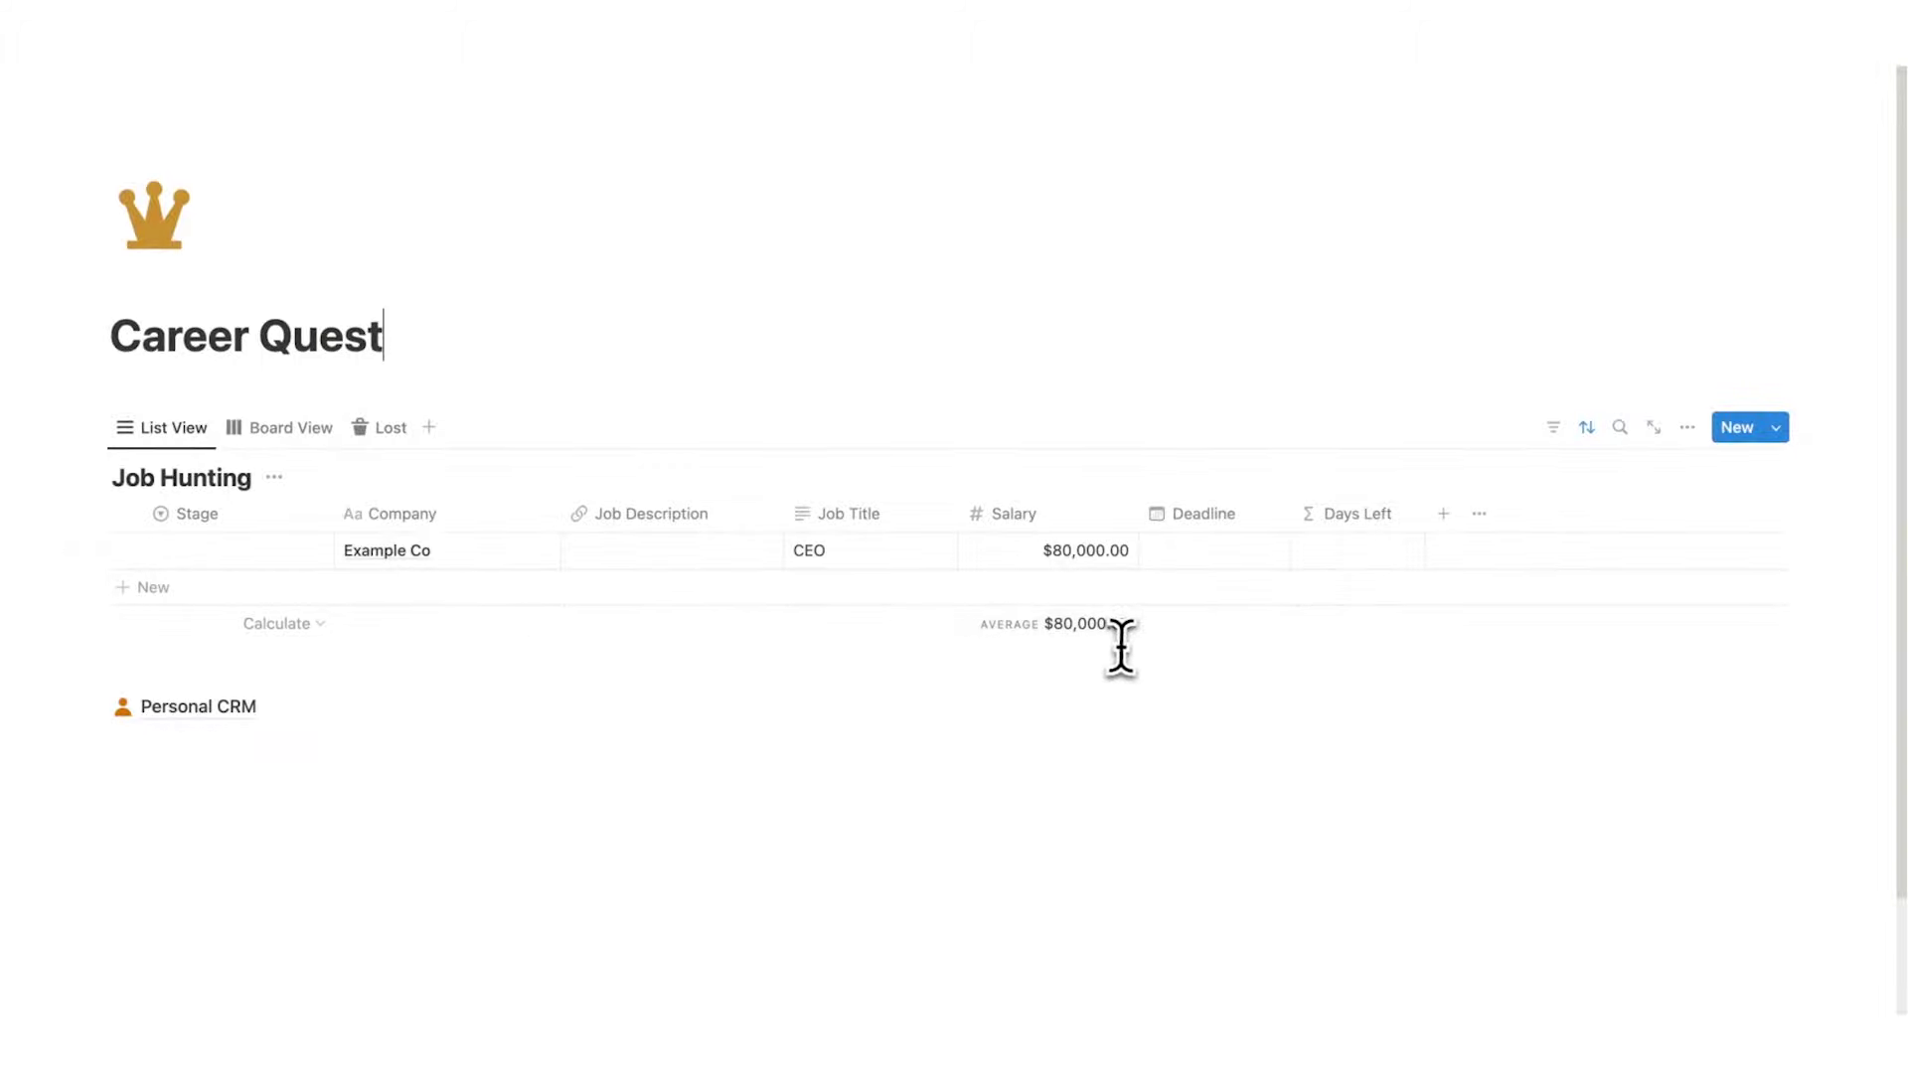
pyautogui.click(368, 591)
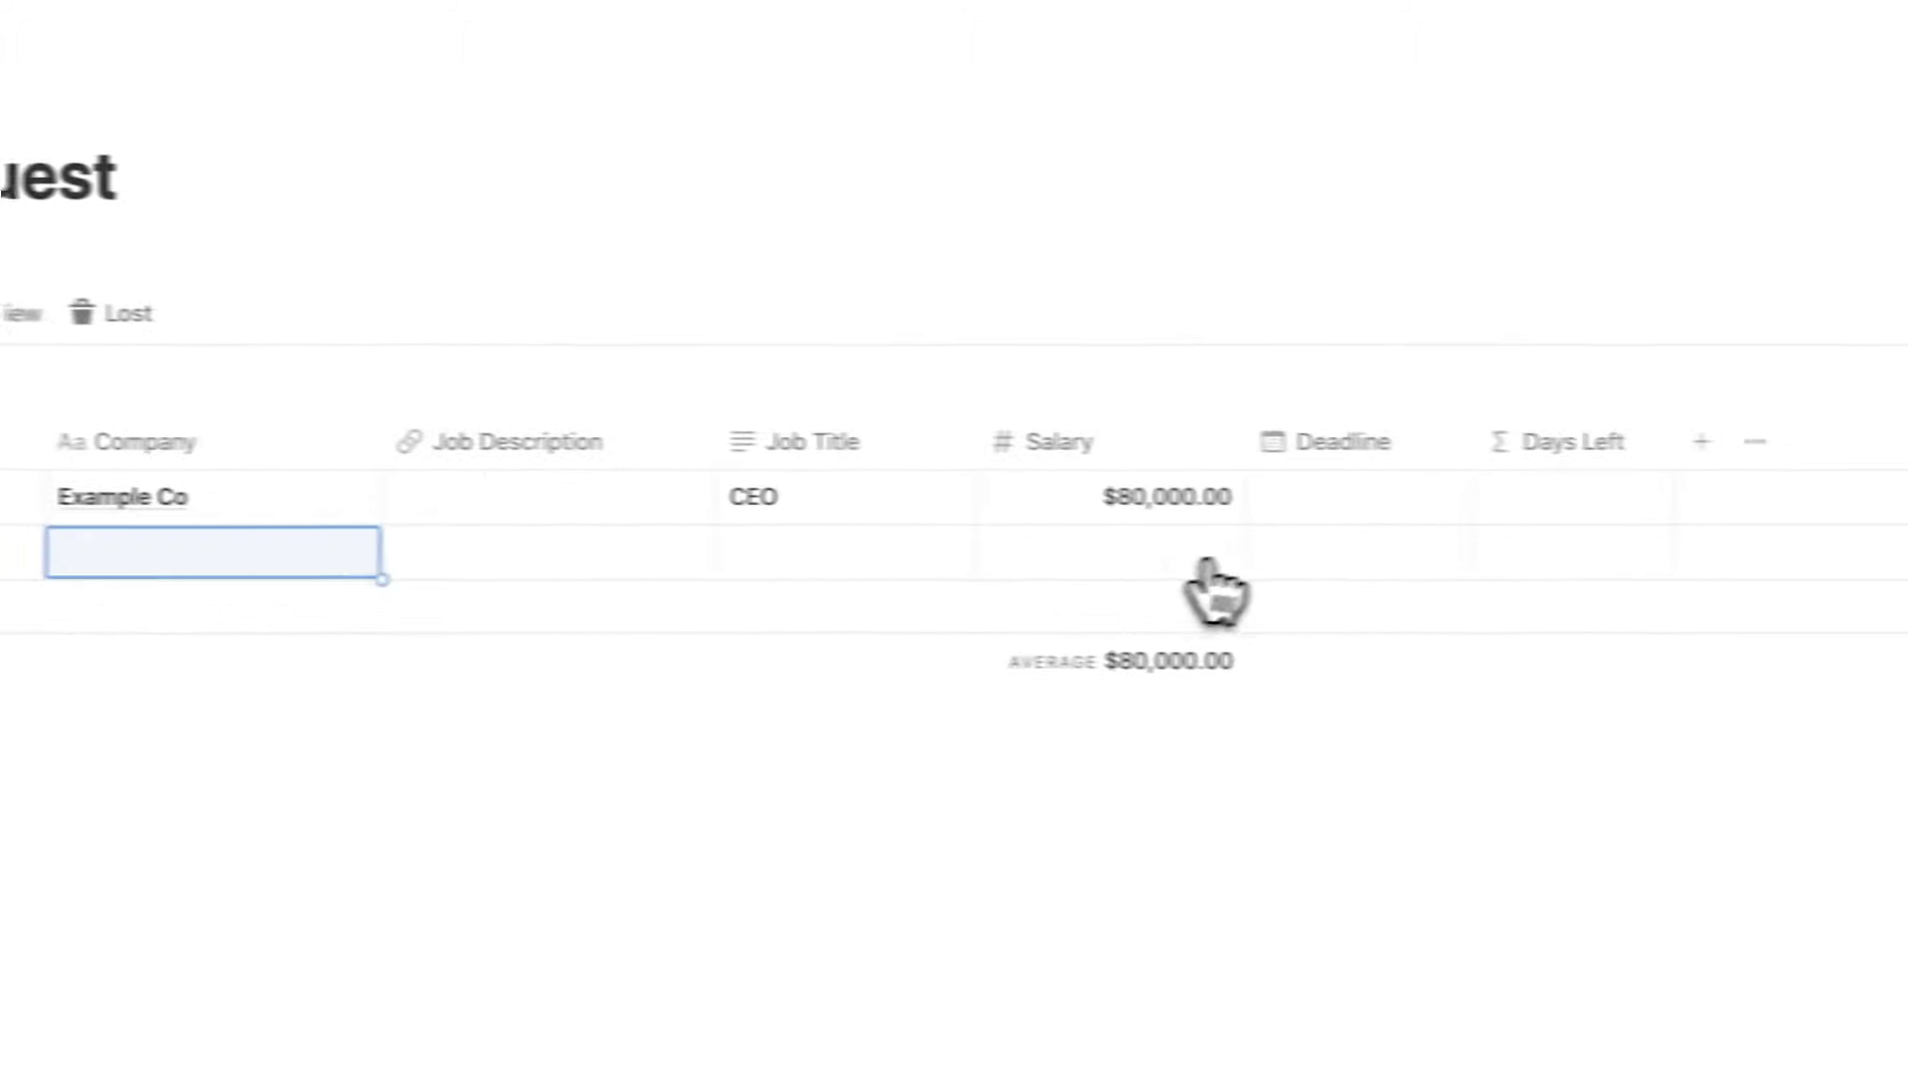
pyautogui.click(1207, 561)
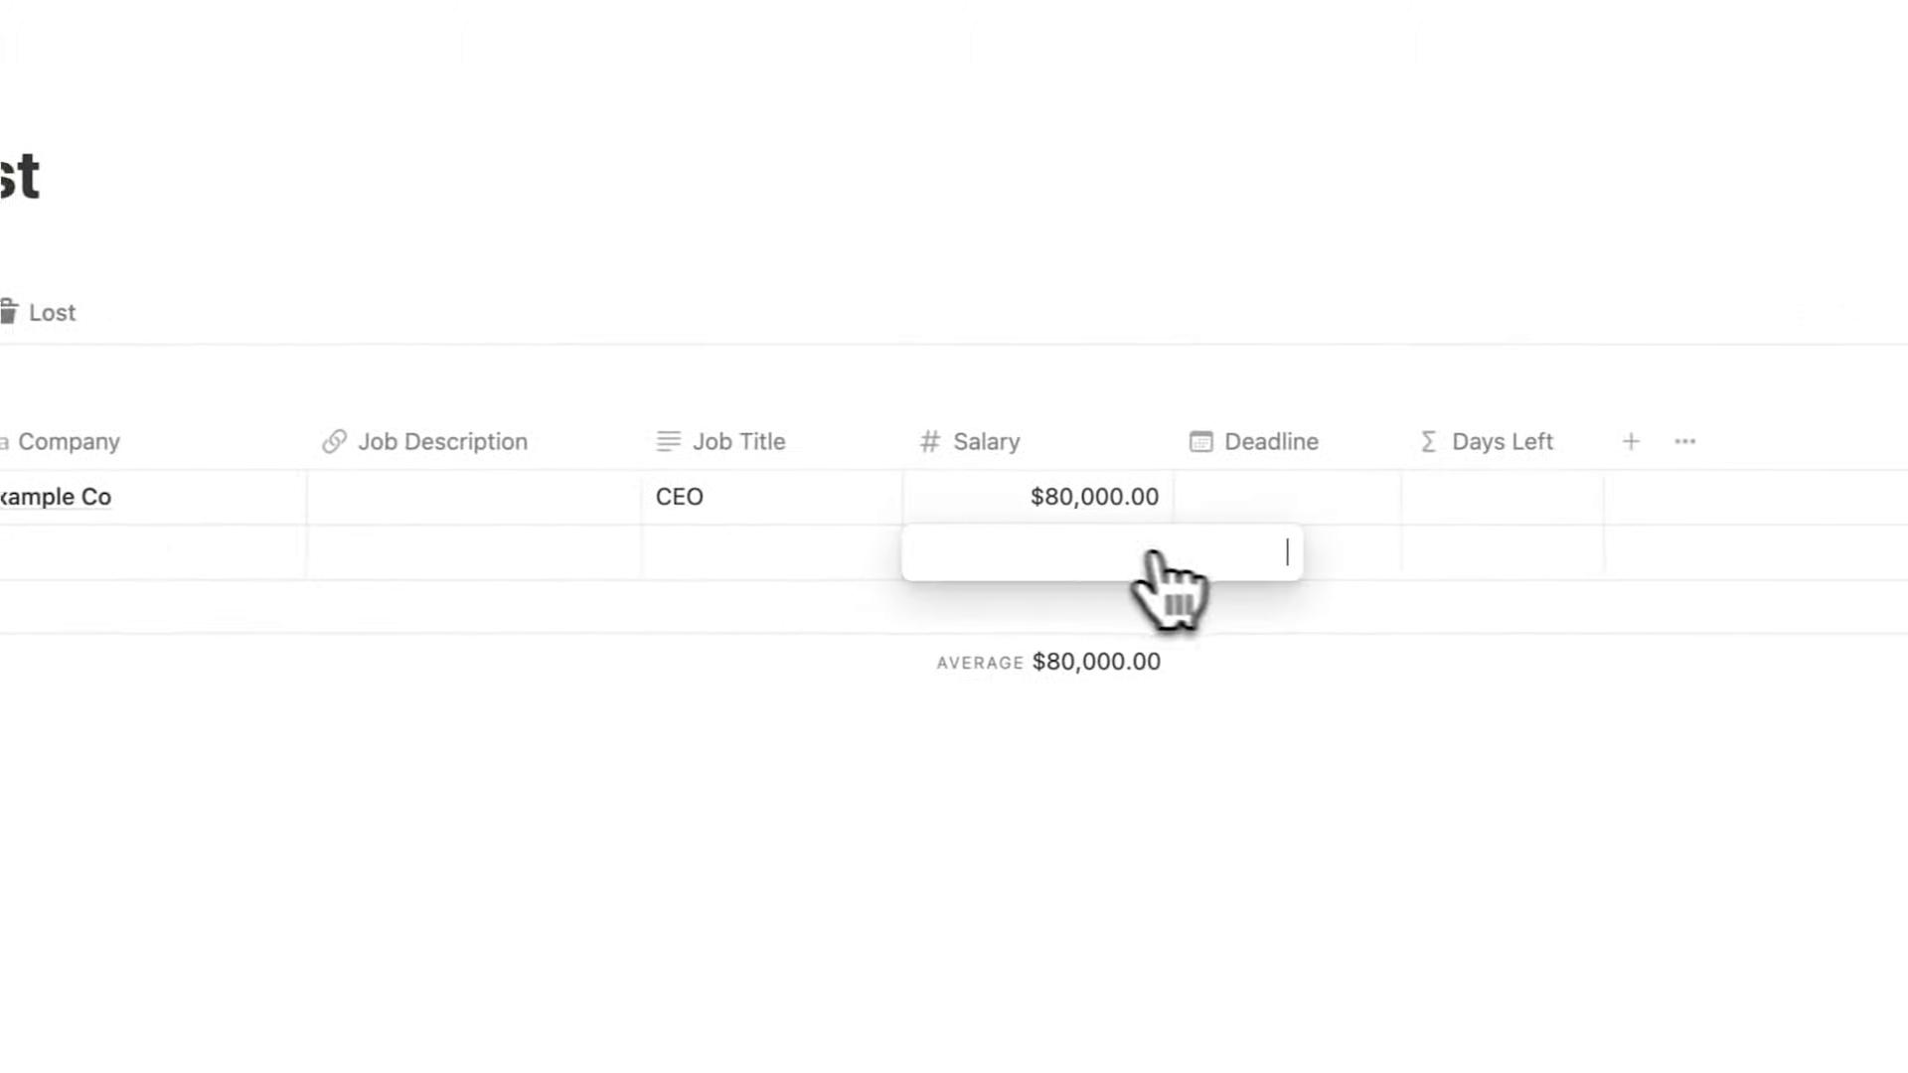
pyautogui.write('120000')
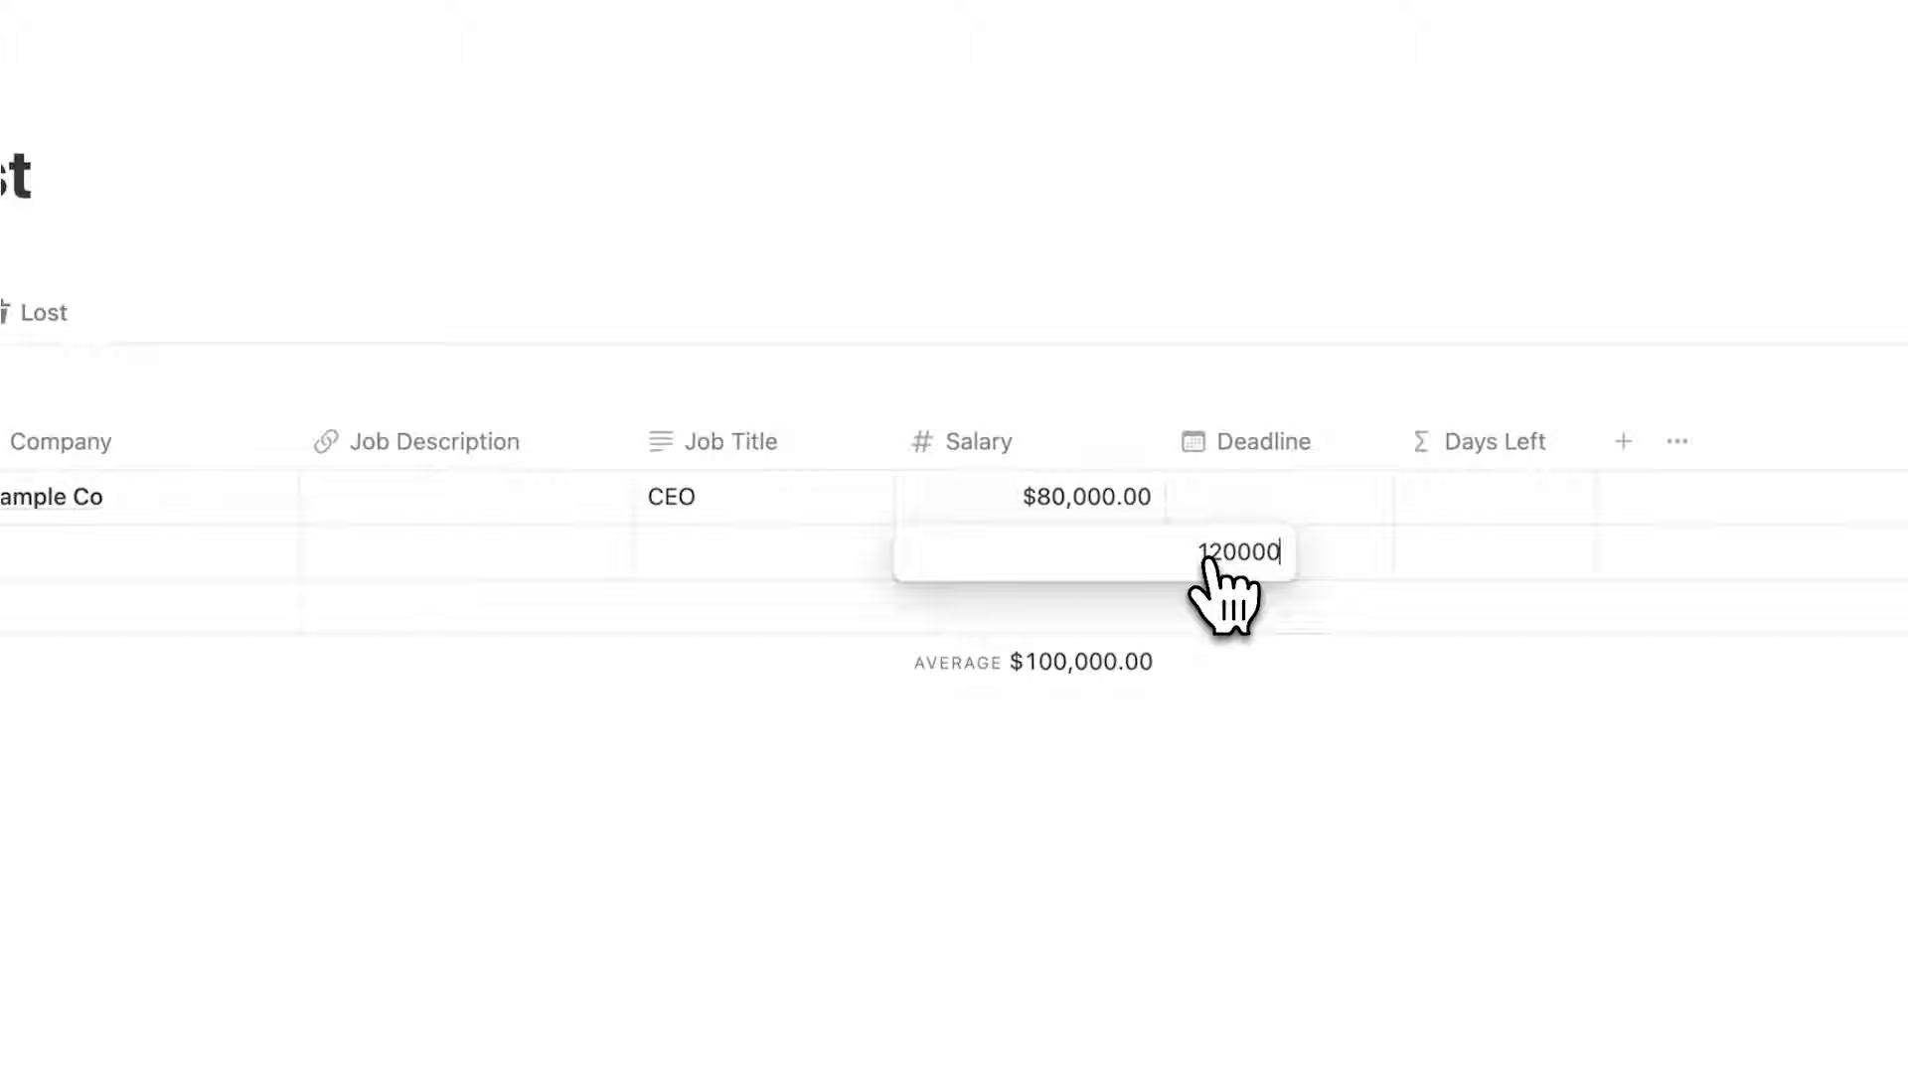
pyautogui.write(',000')
pyautogui.press('Return')
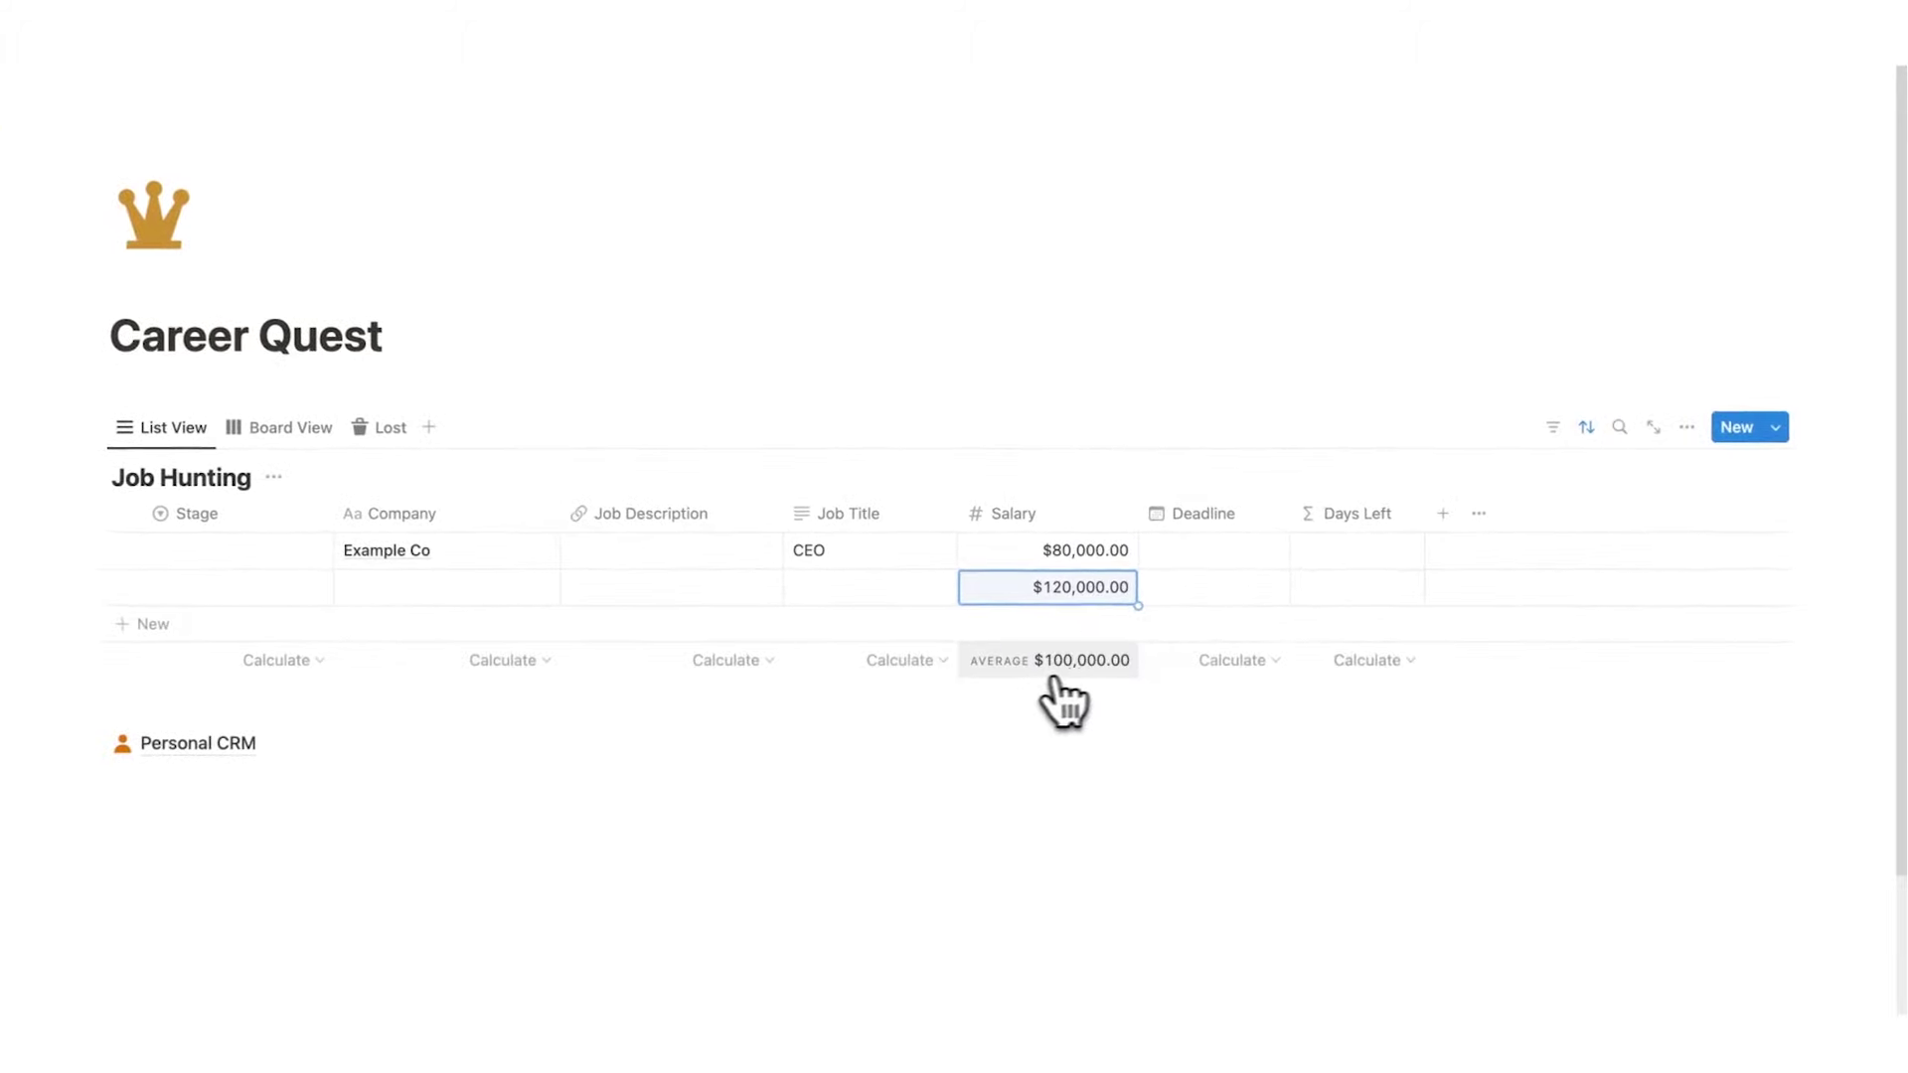
pyautogui.click(1074, 710)
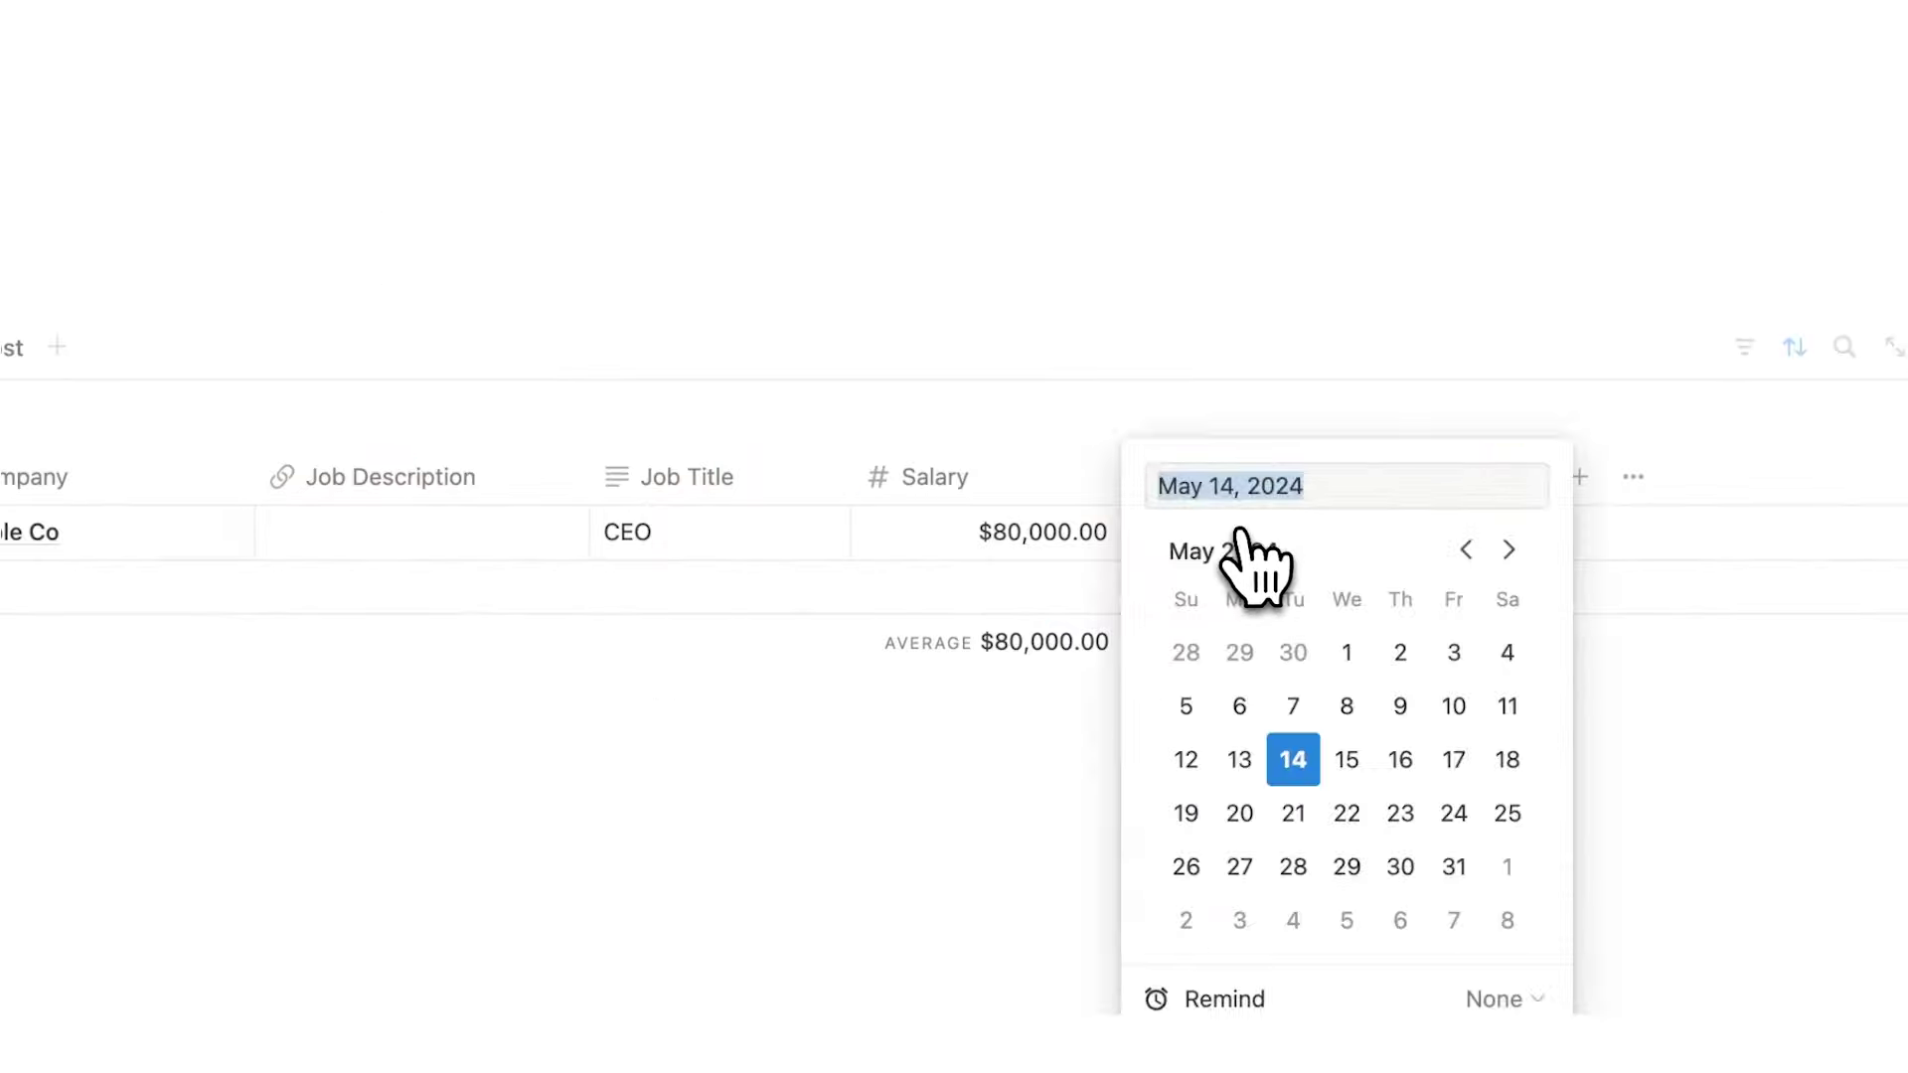
# - Set Example Co's Deadline to May 17, 2024 and check the Days Left formula
pyautogui.click(1457, 760)
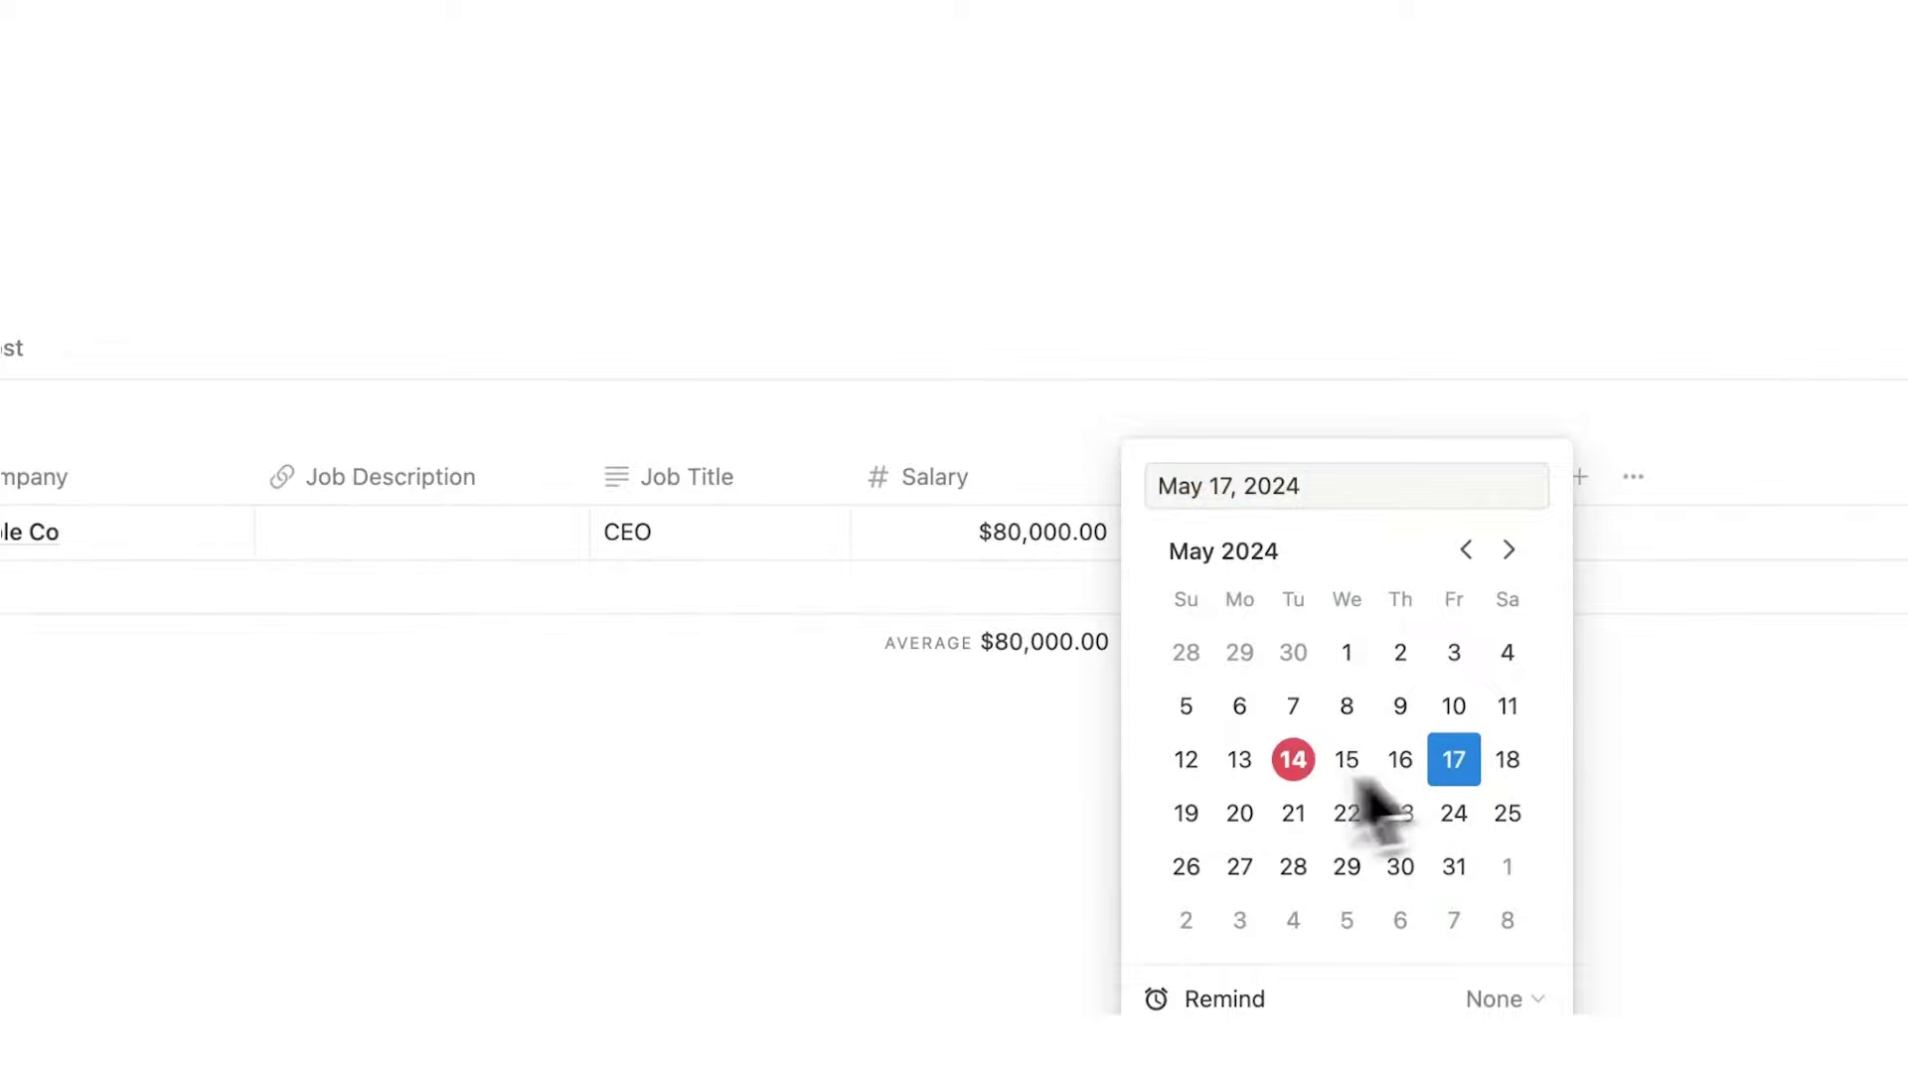
pyautogui.click(809, 872)
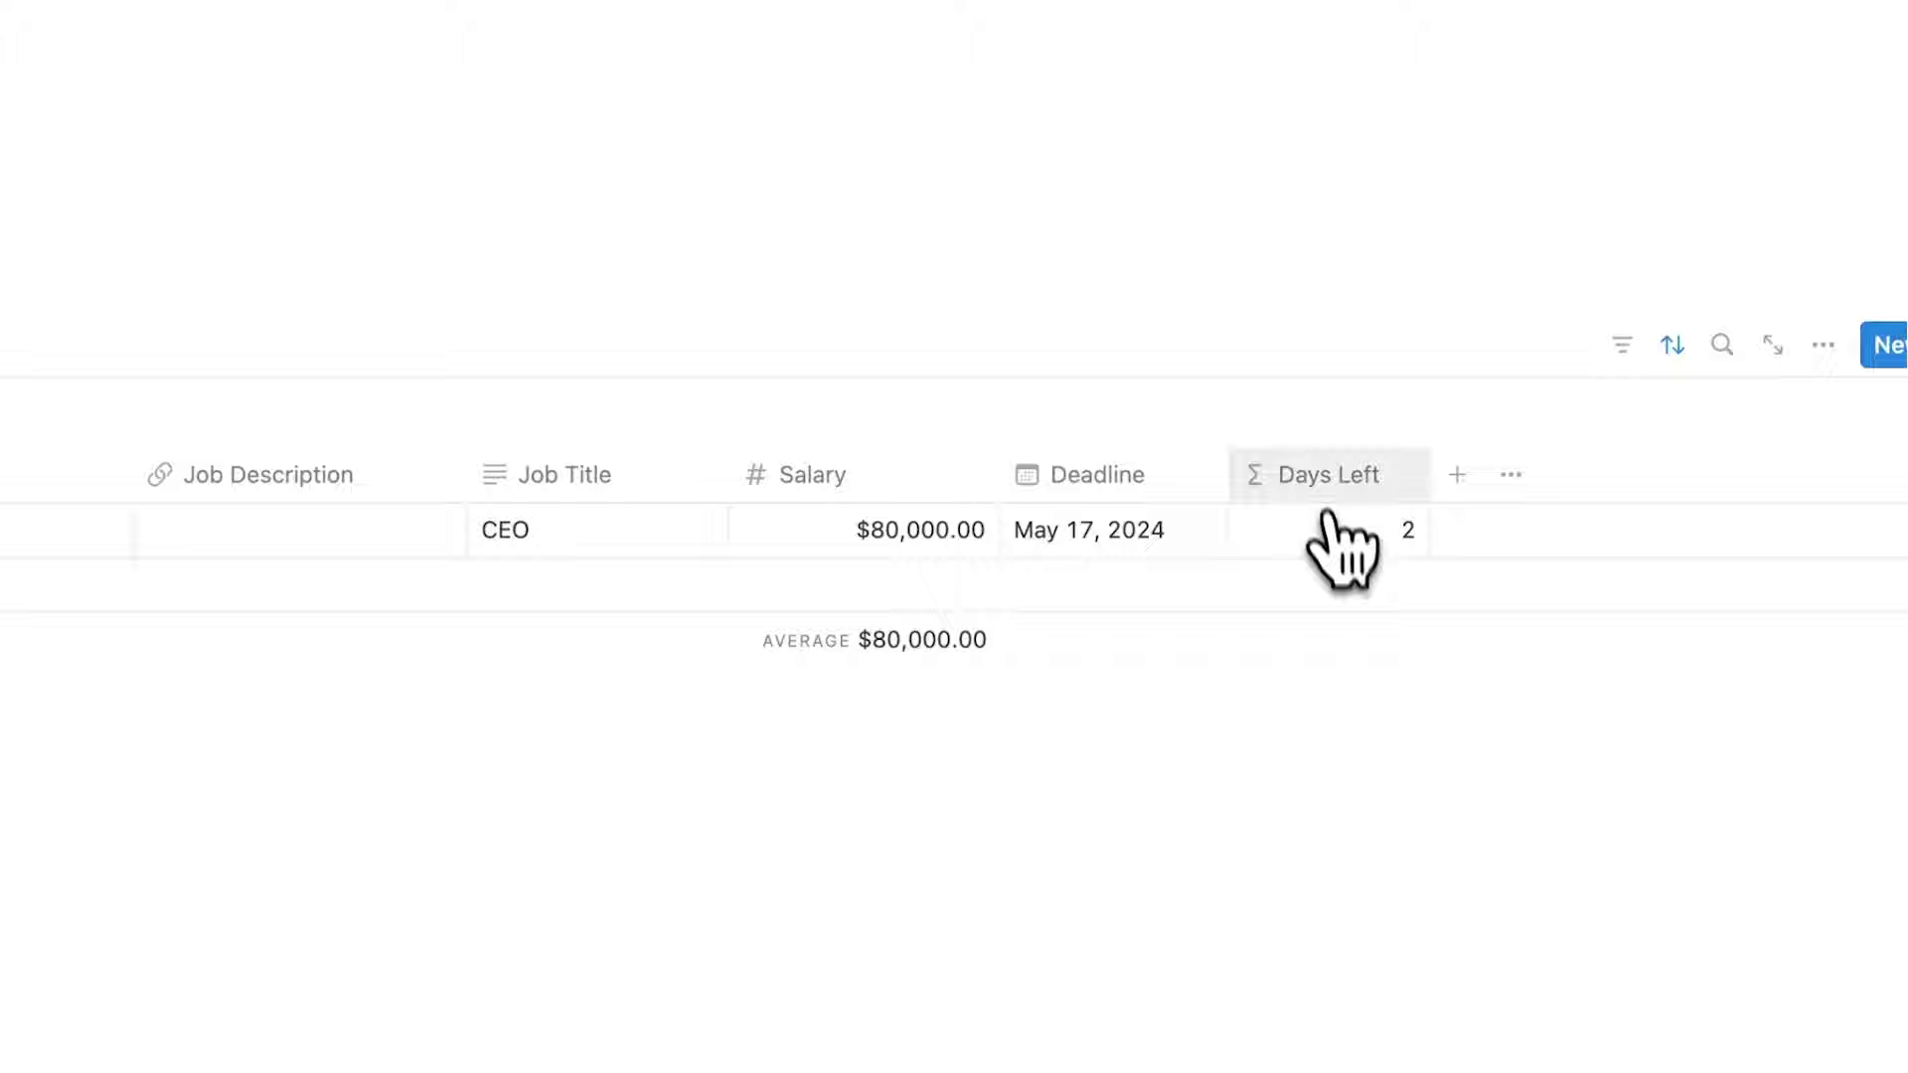
pyautogui.click(1406, 537)
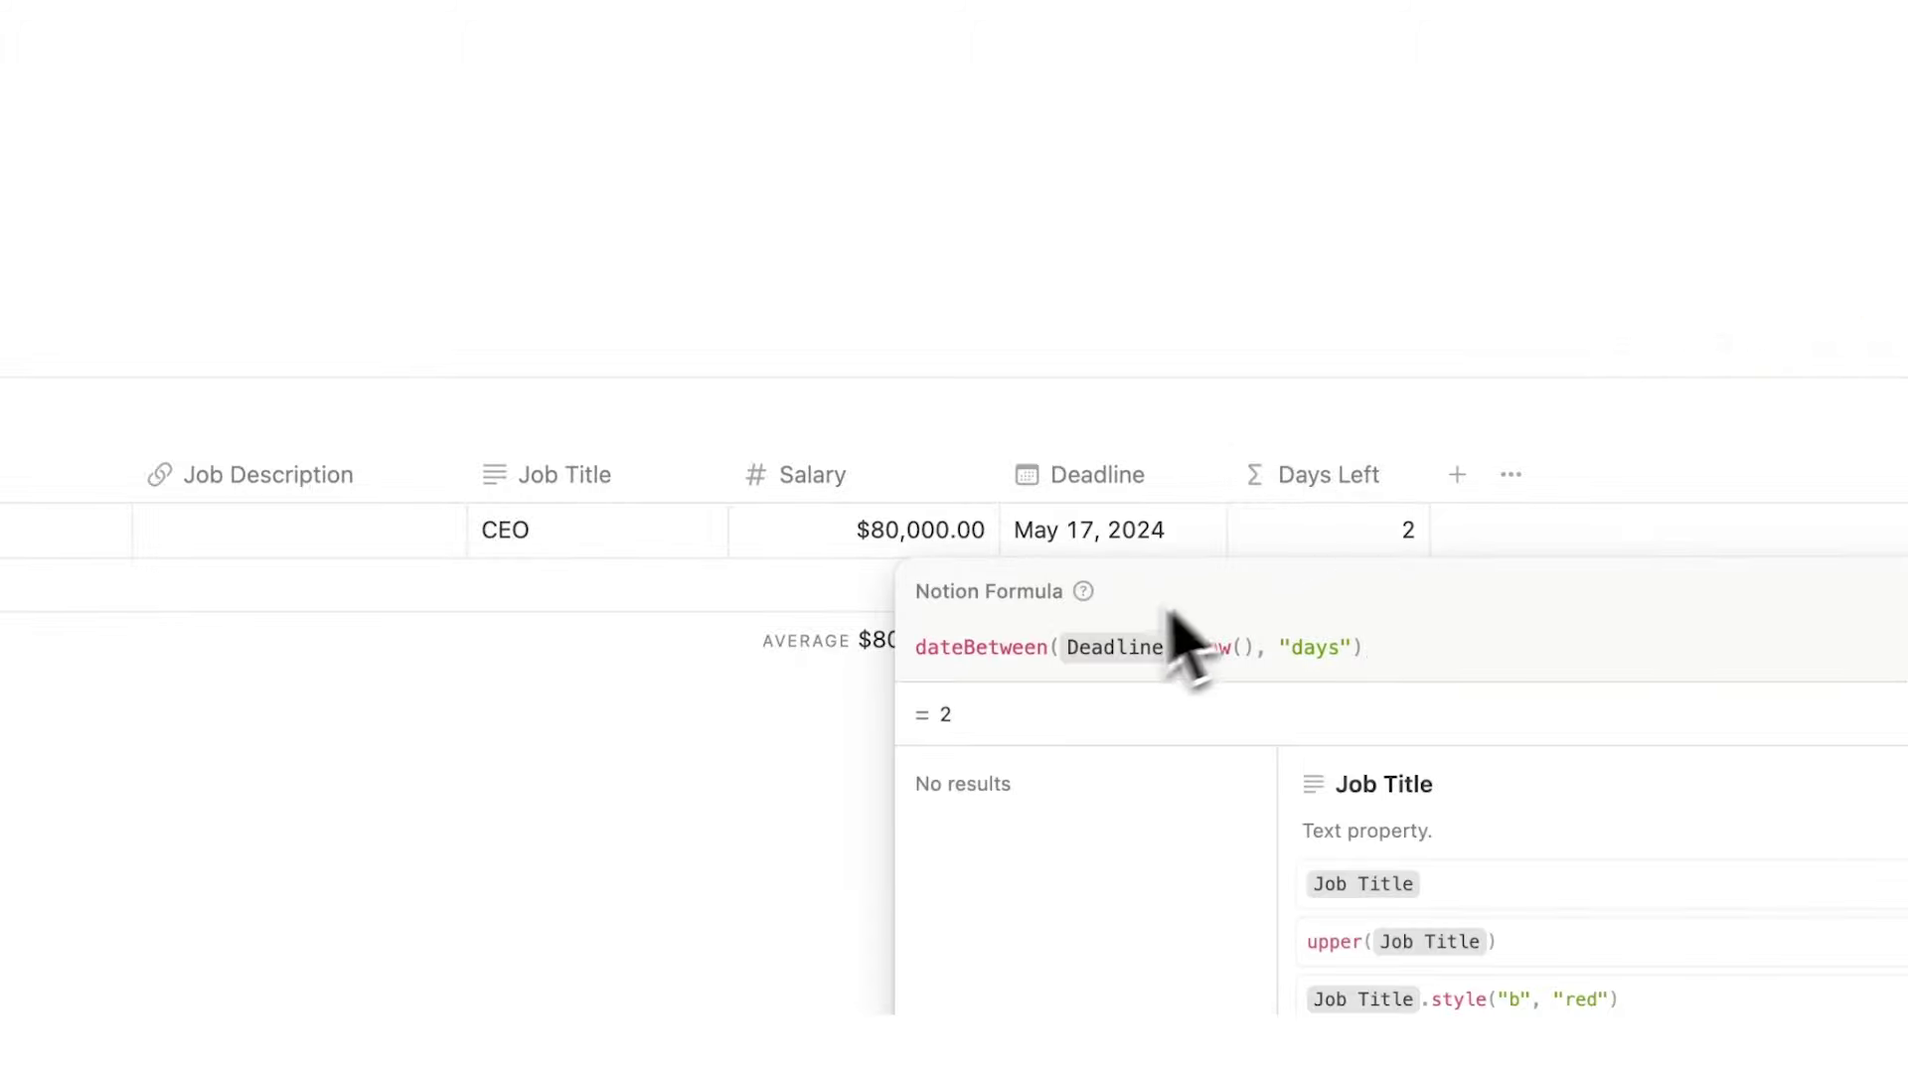
pyautogui.press('Escape')
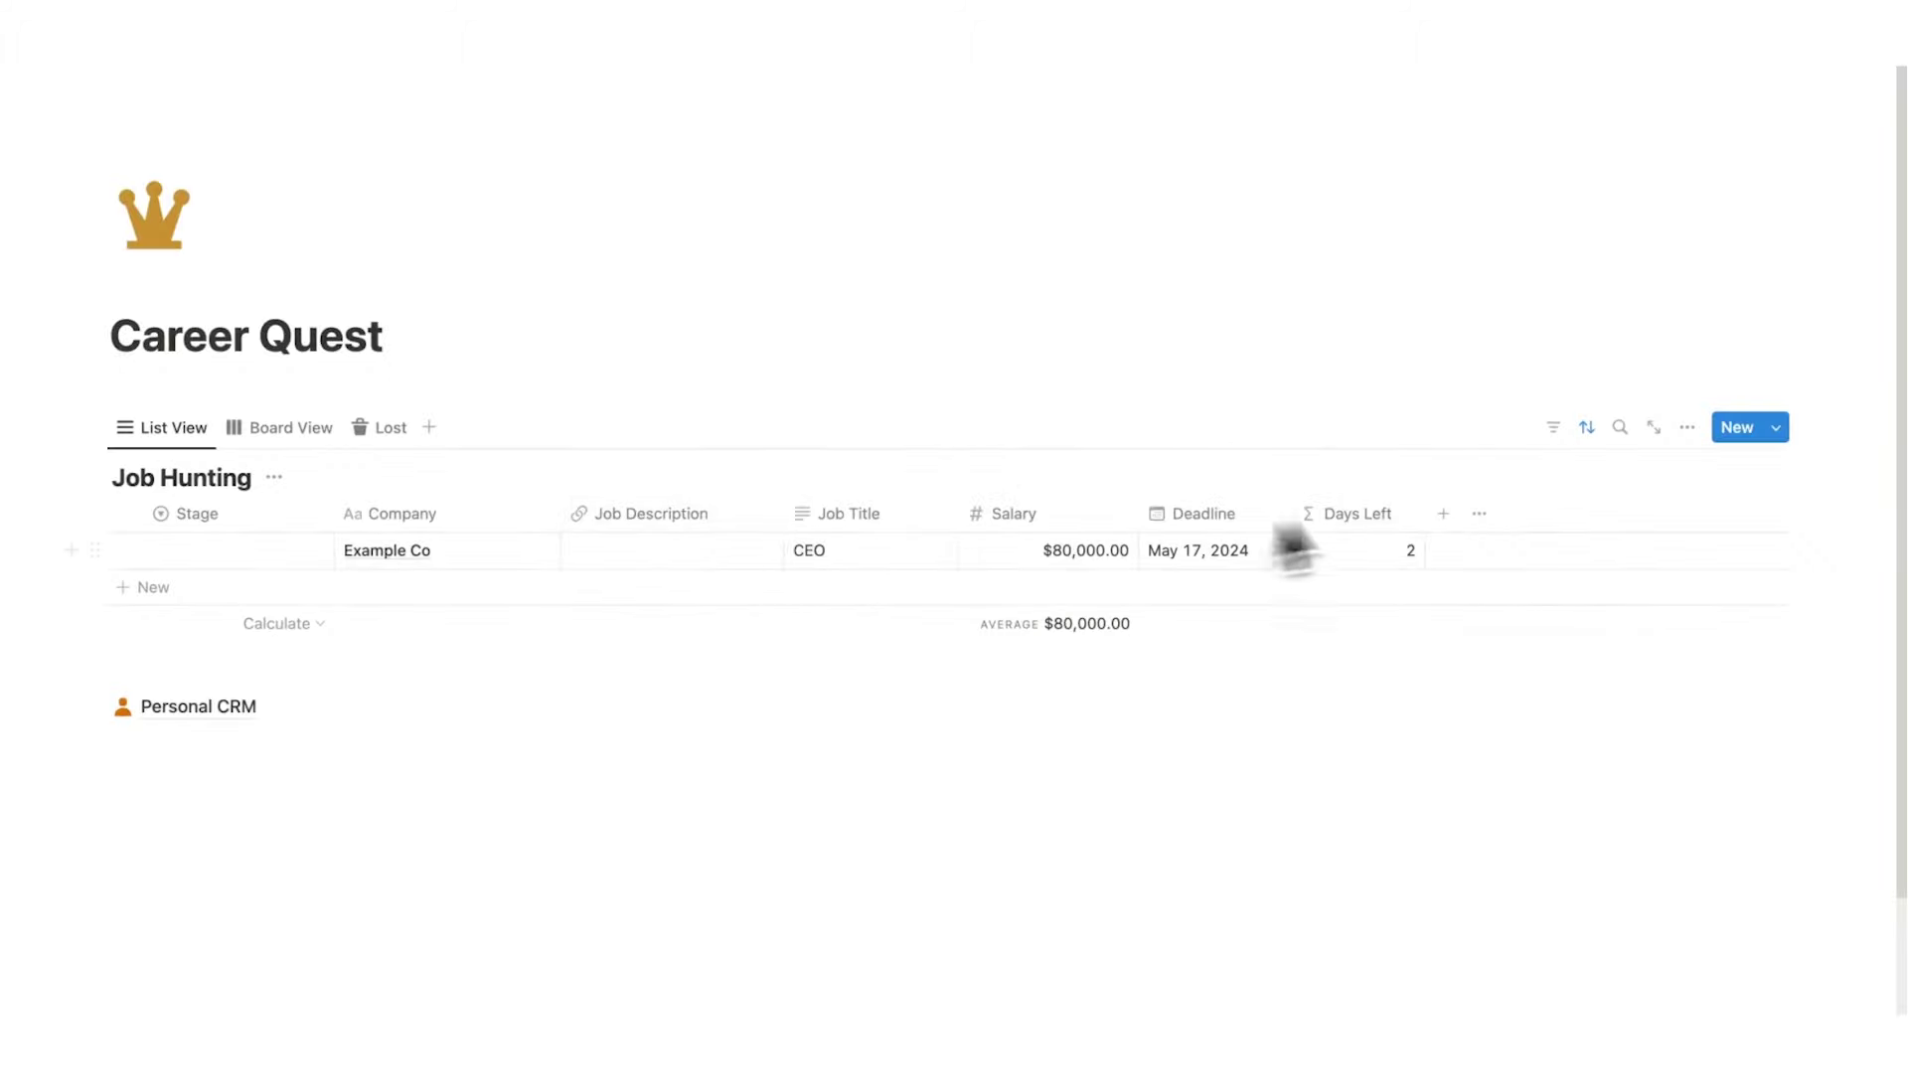
# - Add a row with Deadline May 15, 2024 and sort the list by Deadline ascending
pyautogui.click(328, 586)
pyautogui.click(1208, 591)
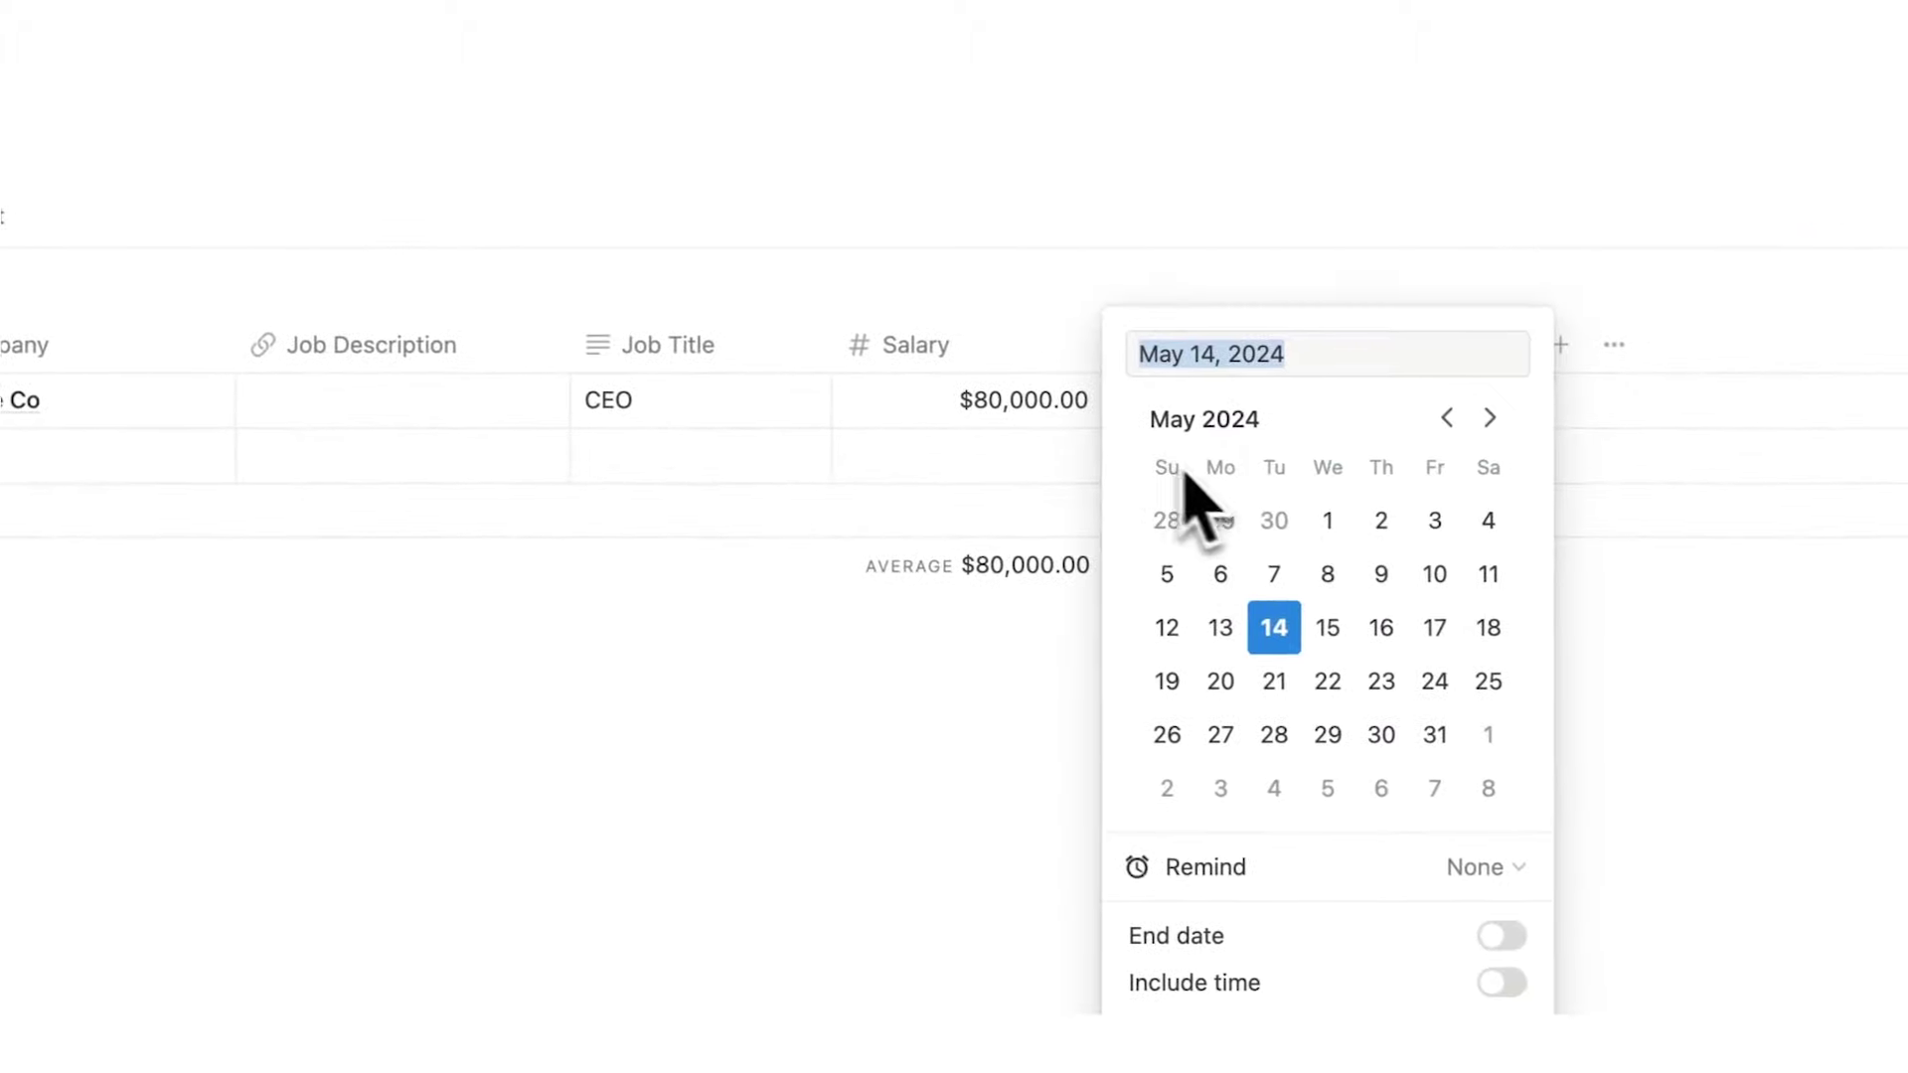
pyautogui.click(1328, 624)
pyautogui.click(885, 885)
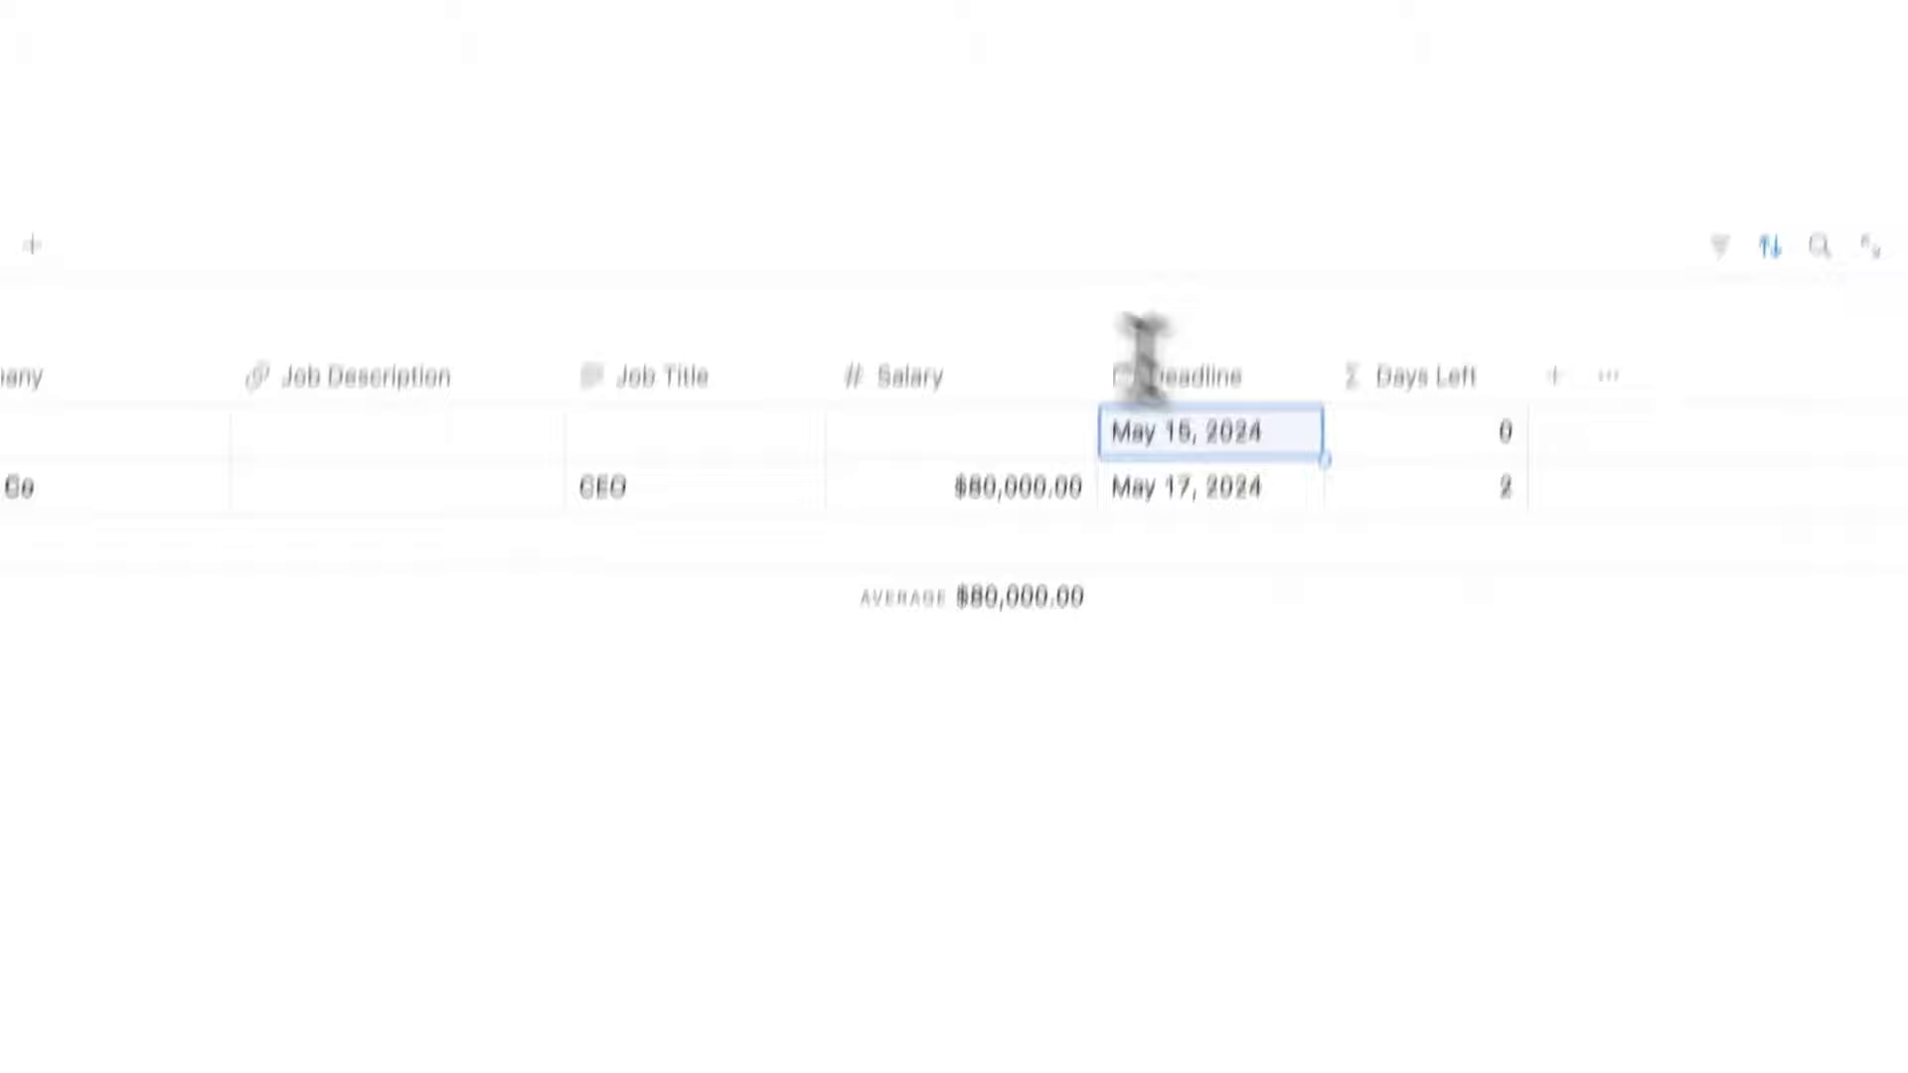
pyautogui.click(1774, 215)
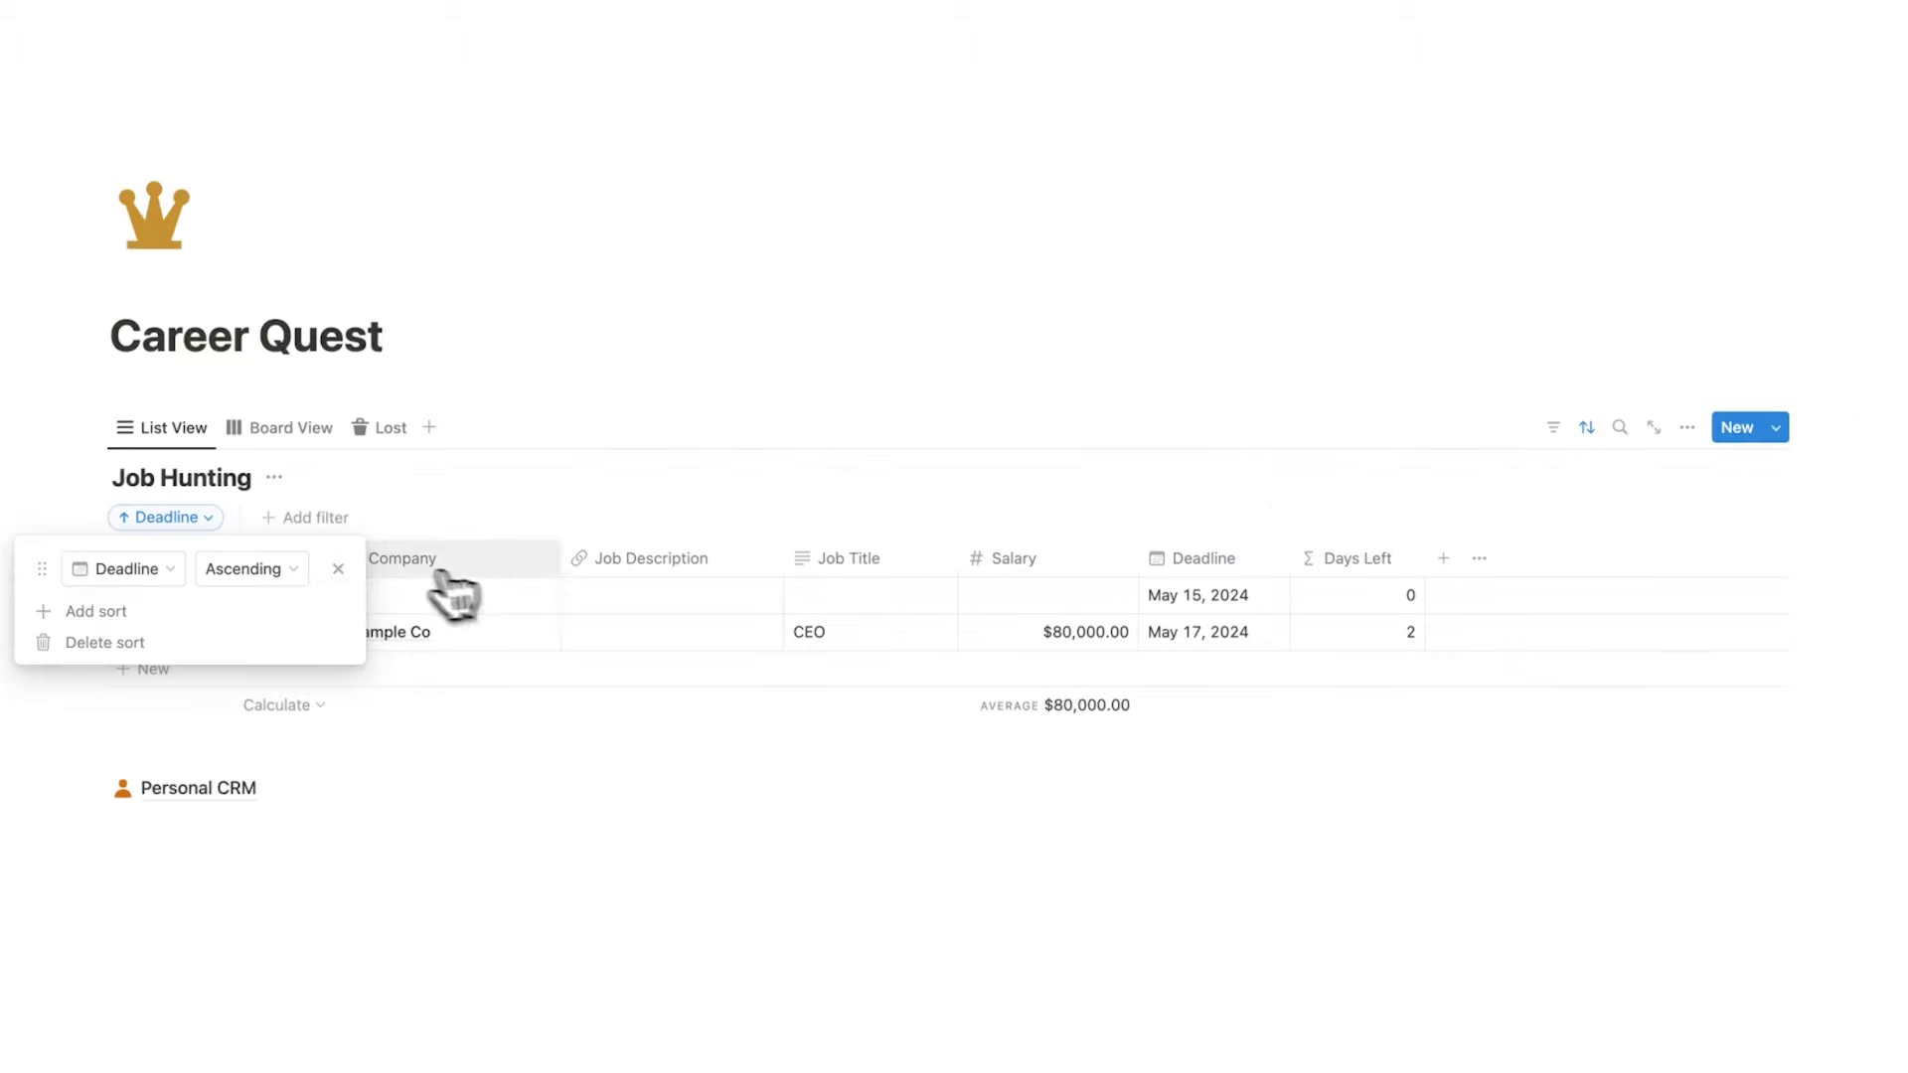
pyautogui.click(377, 547)
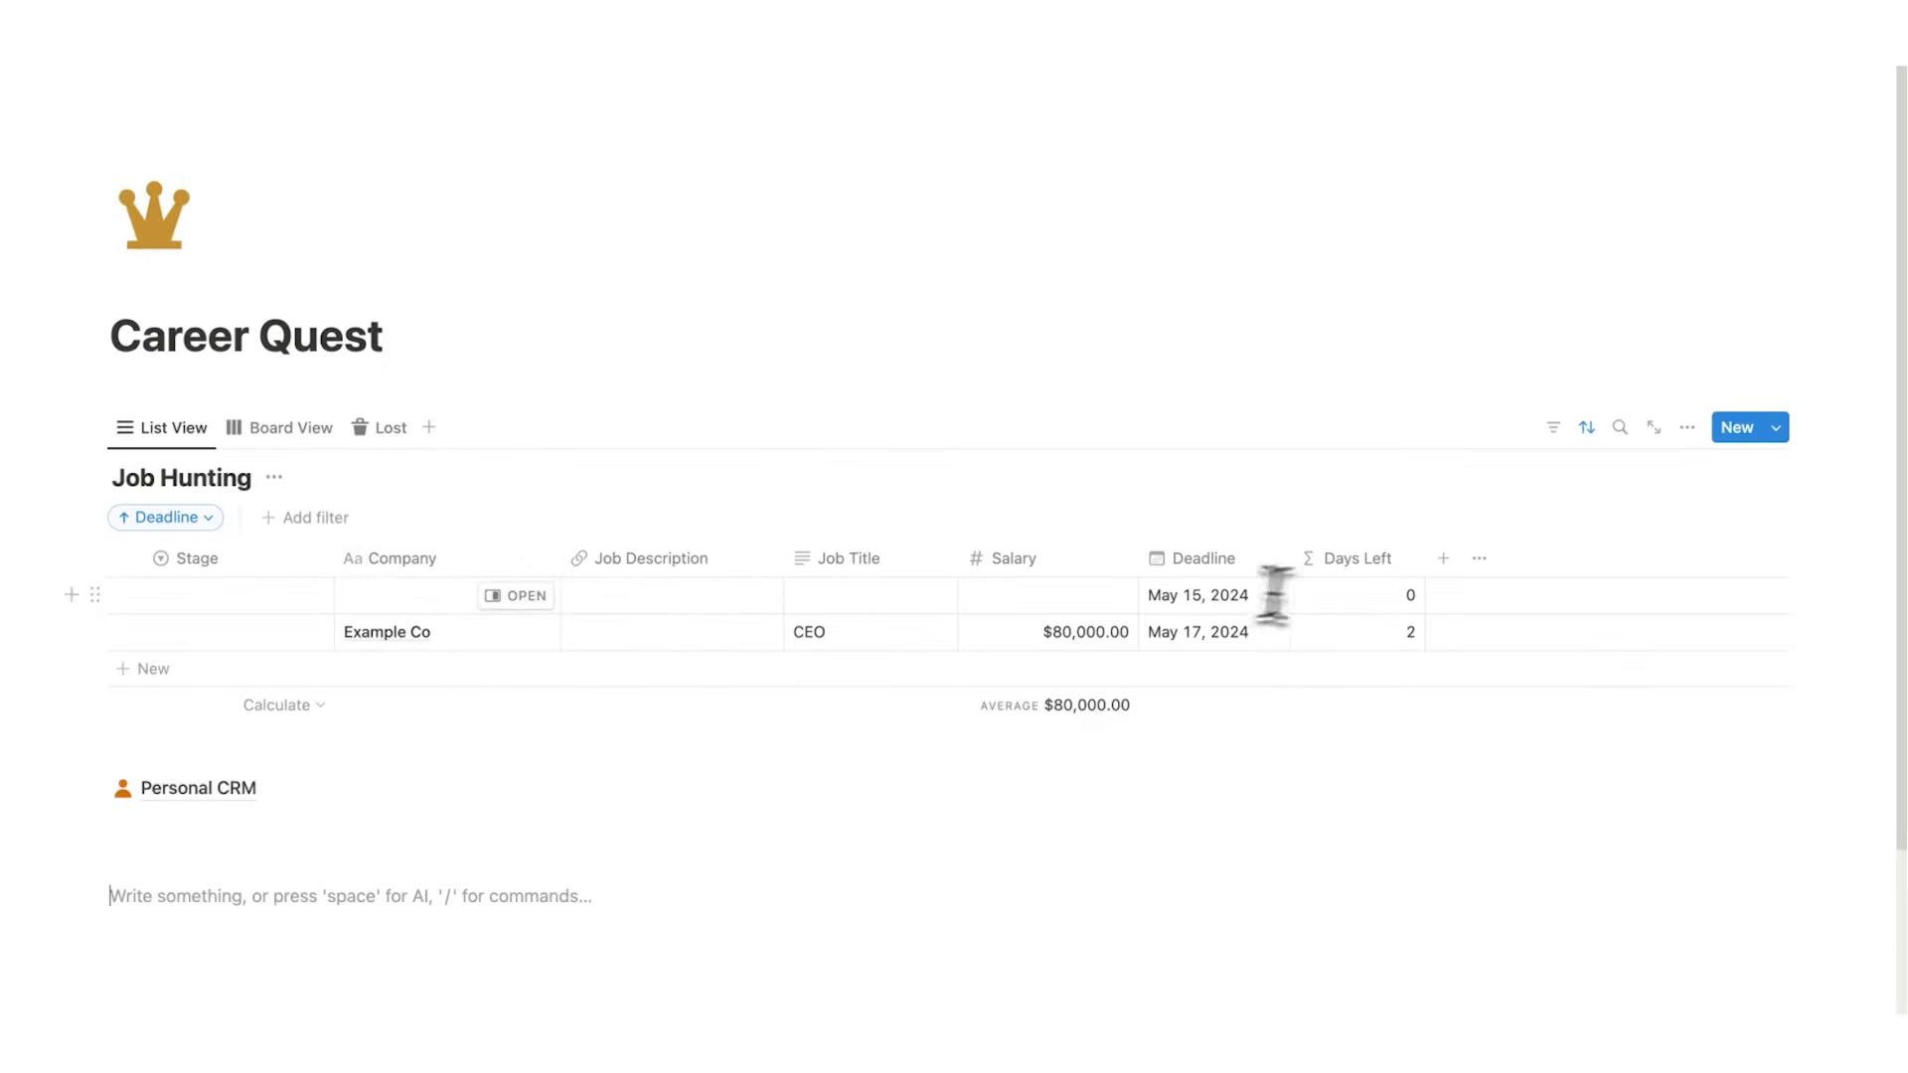
# - Remove the empty May 15 row, set Example Co to Applied, then drag it back to No Stage
pyautogui.hotkey('ctrl', 'z')
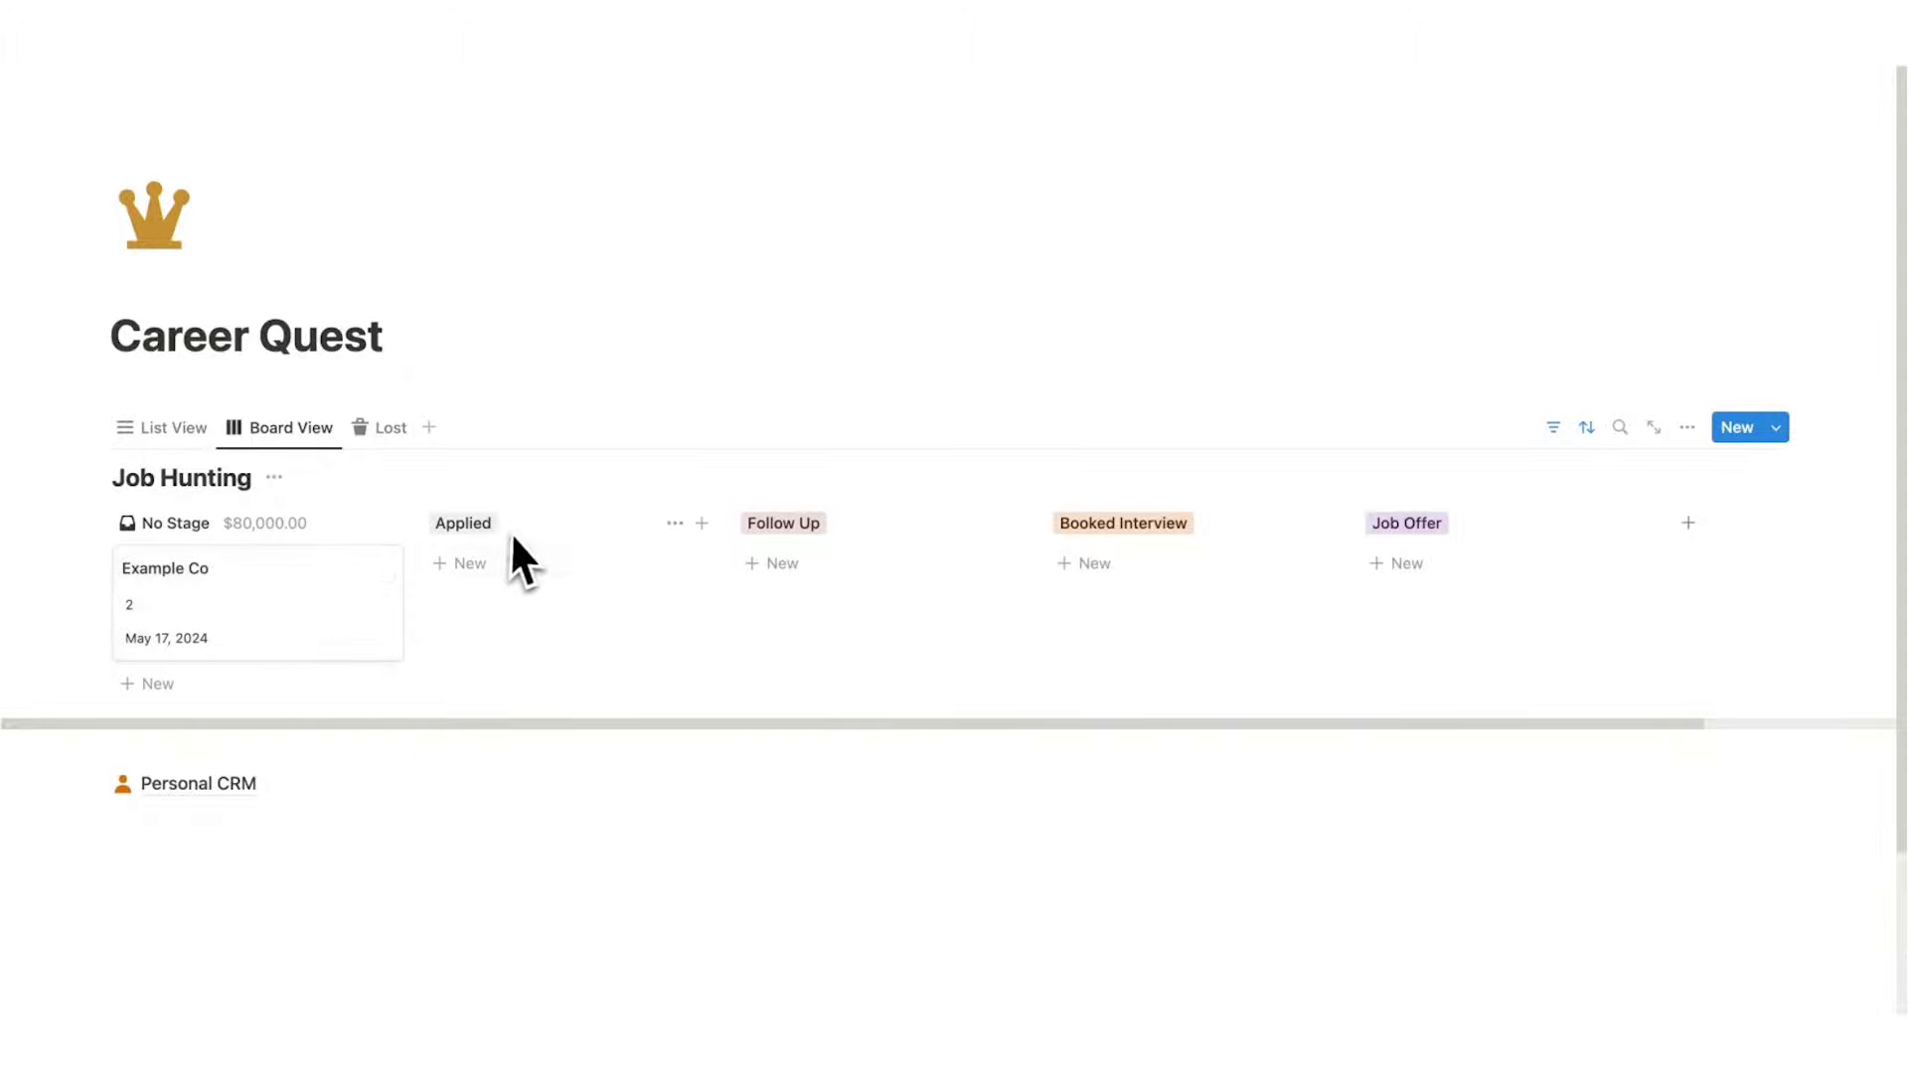
pyautogui.click(179, 427)
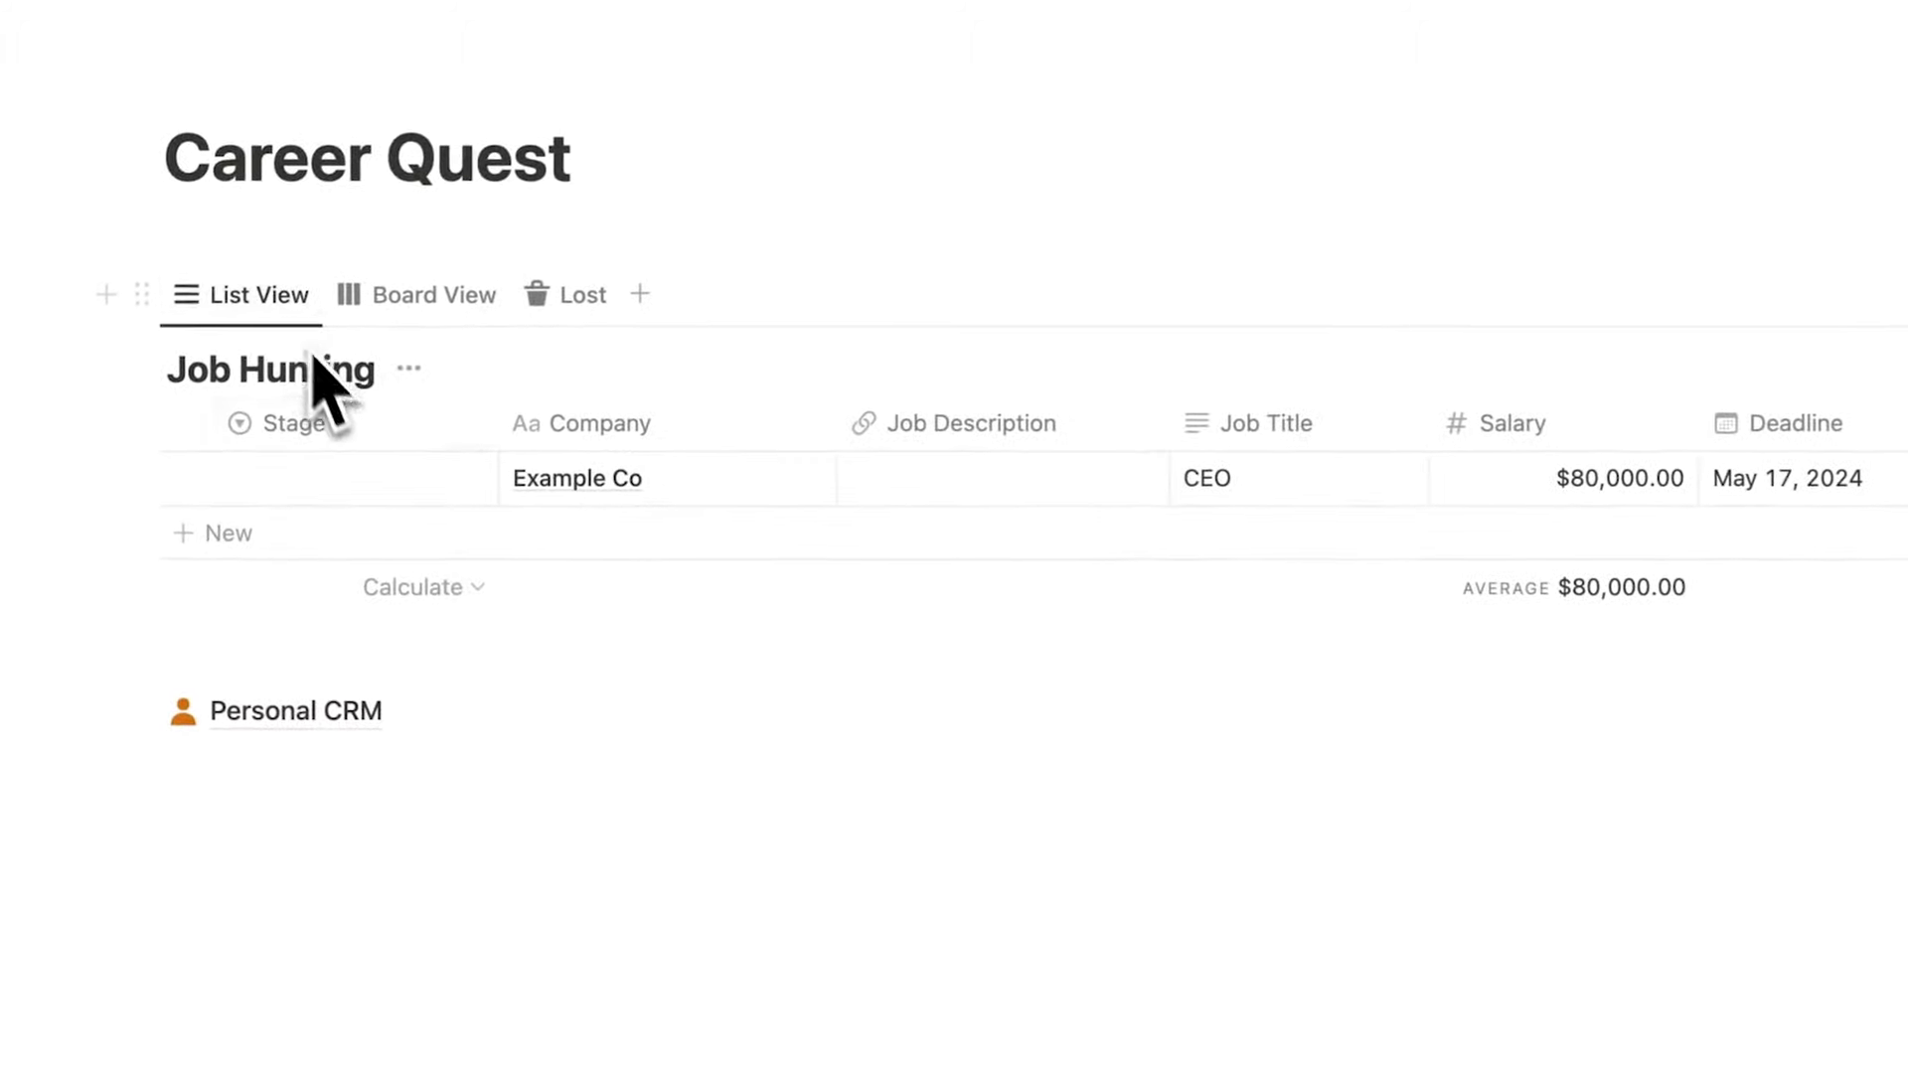
pyautogui.click(354, 487)
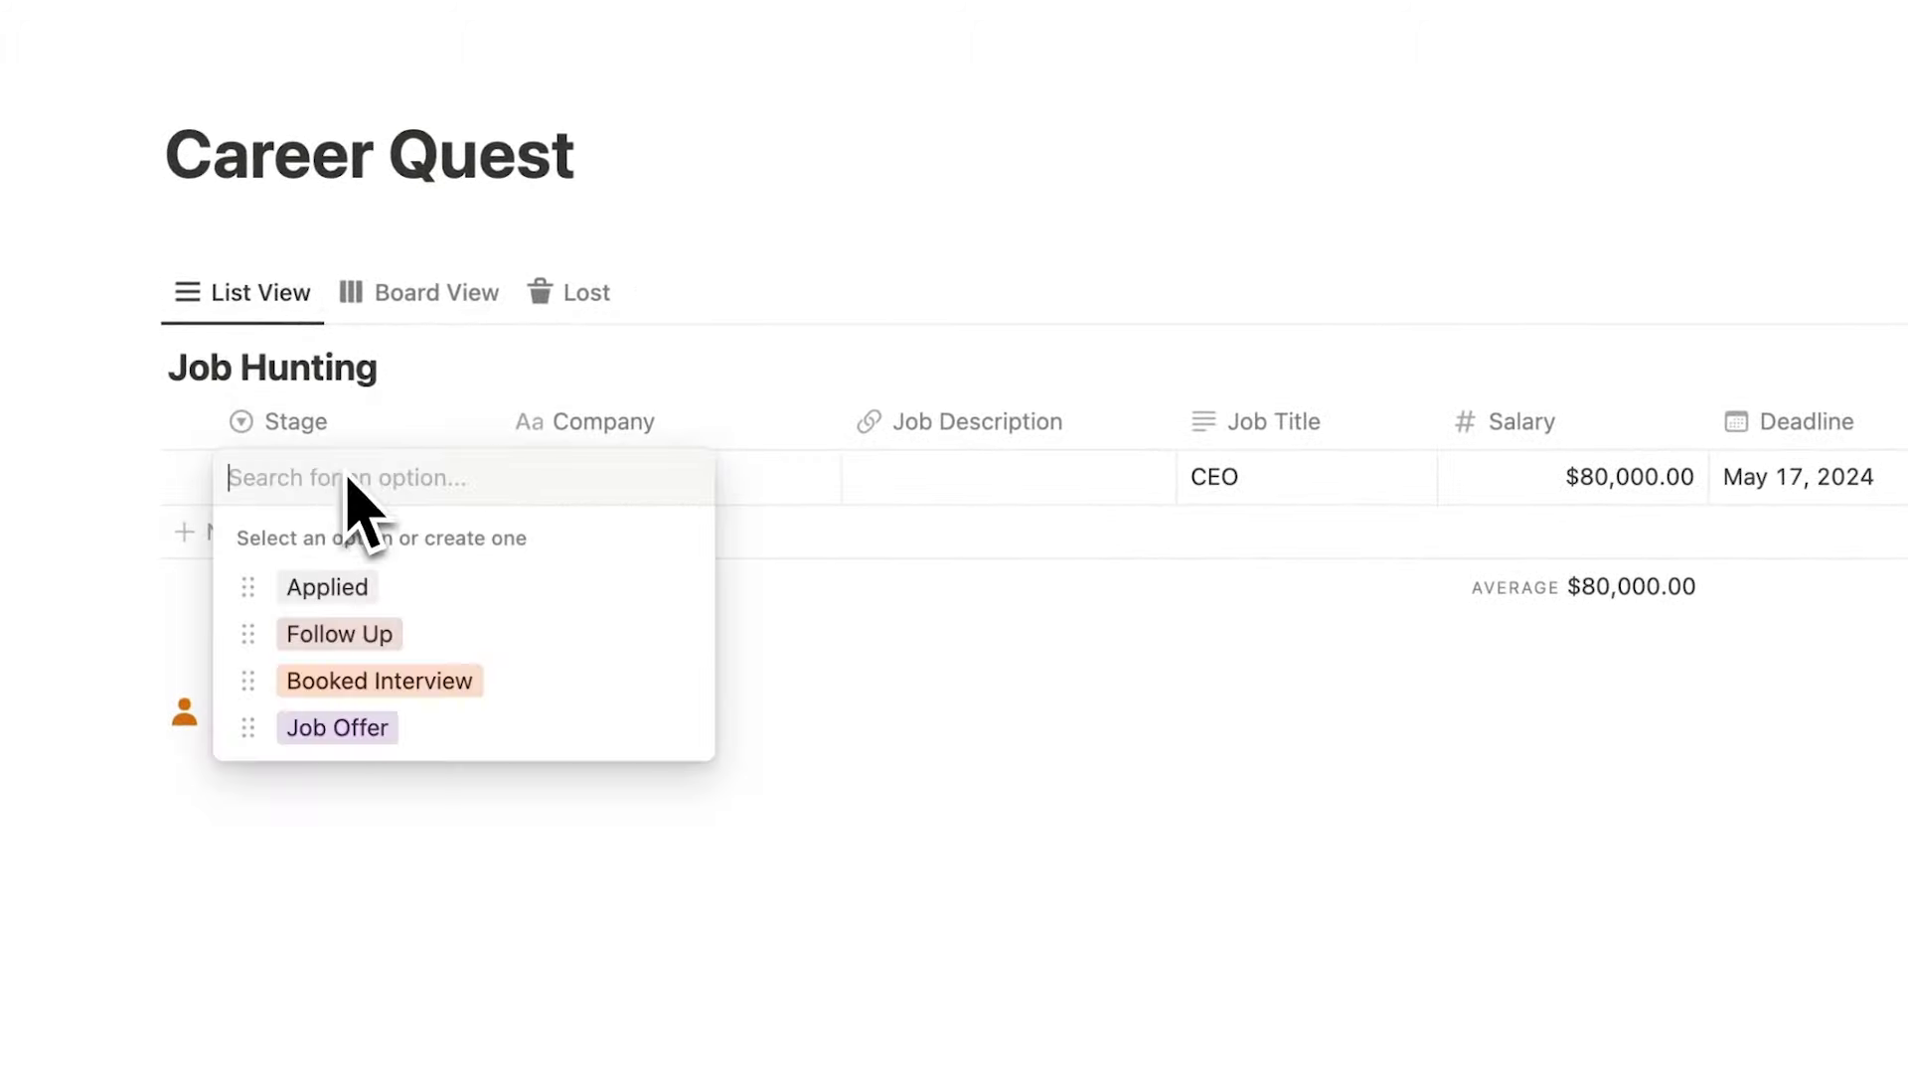
pyautogui.click(367, 586)
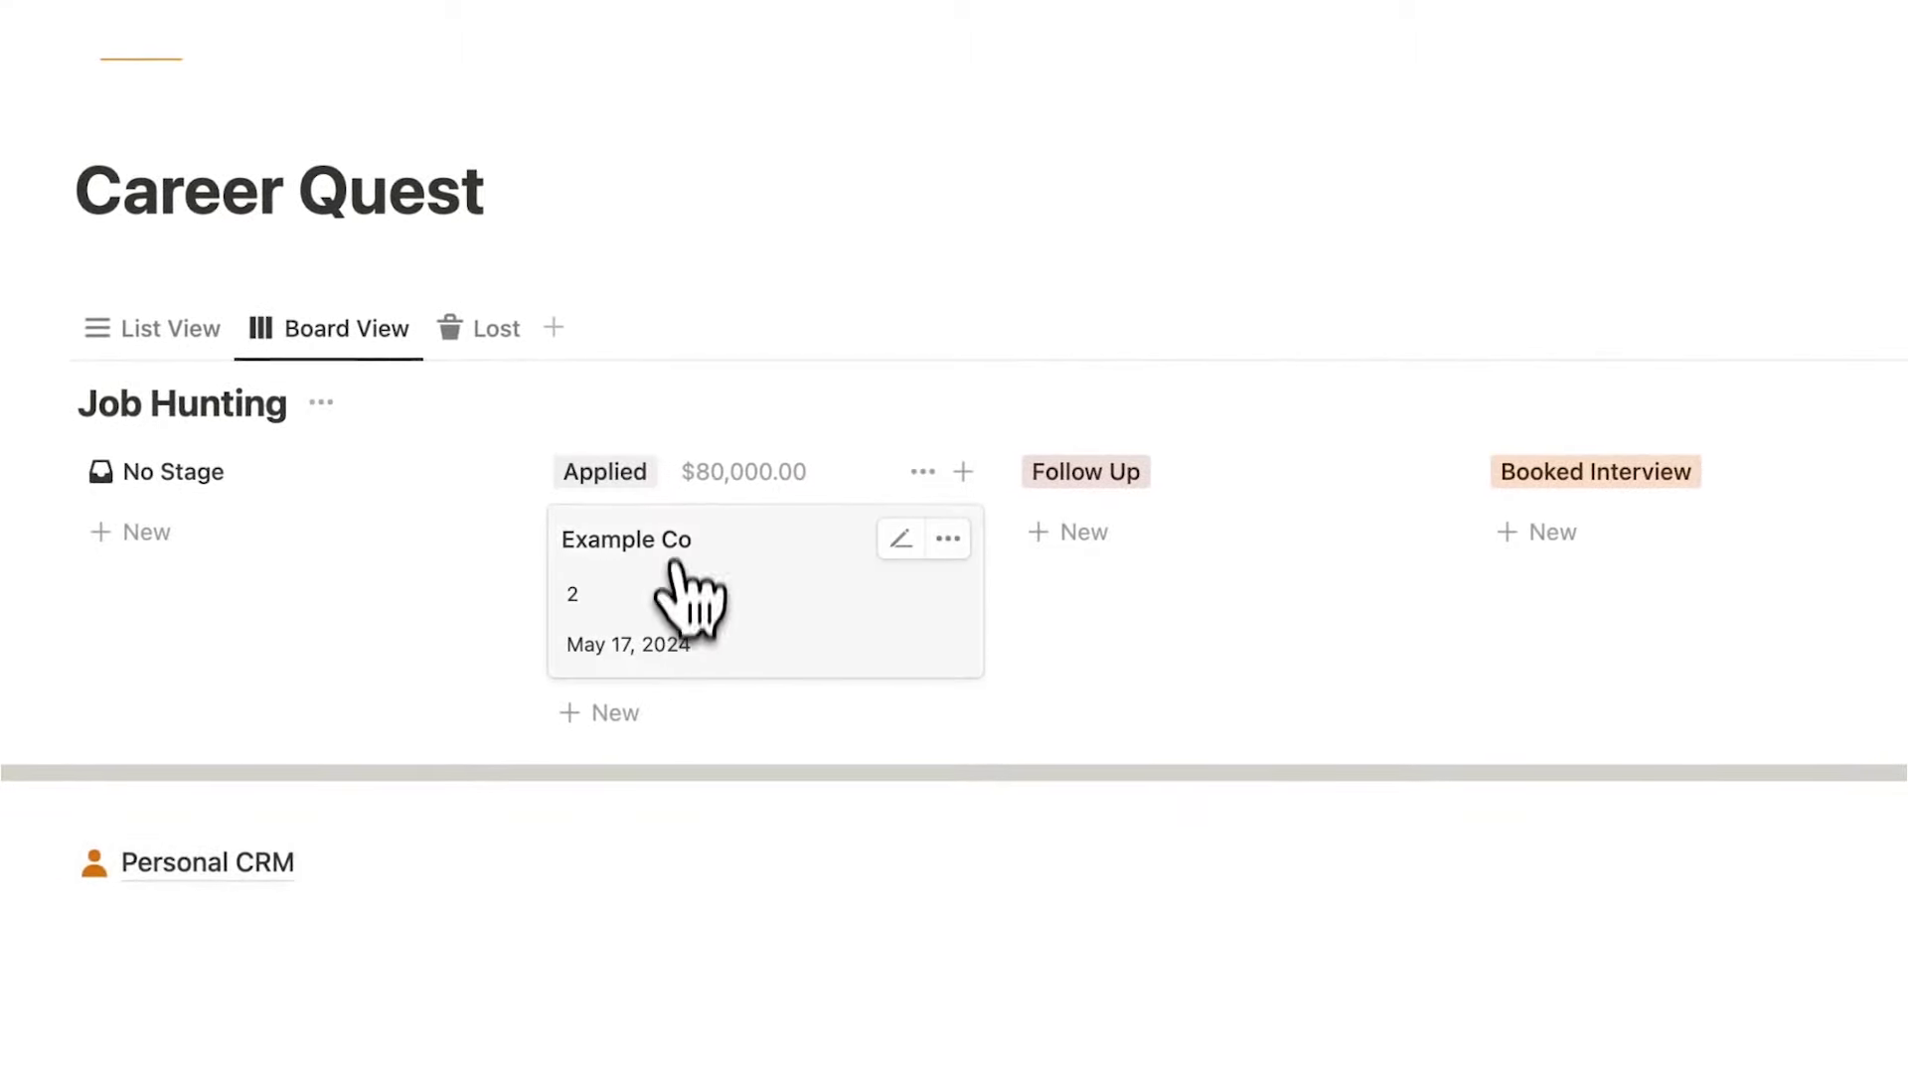
pyautogui.moveTo(696, 616); pyautogui.dragTo(395, 567)
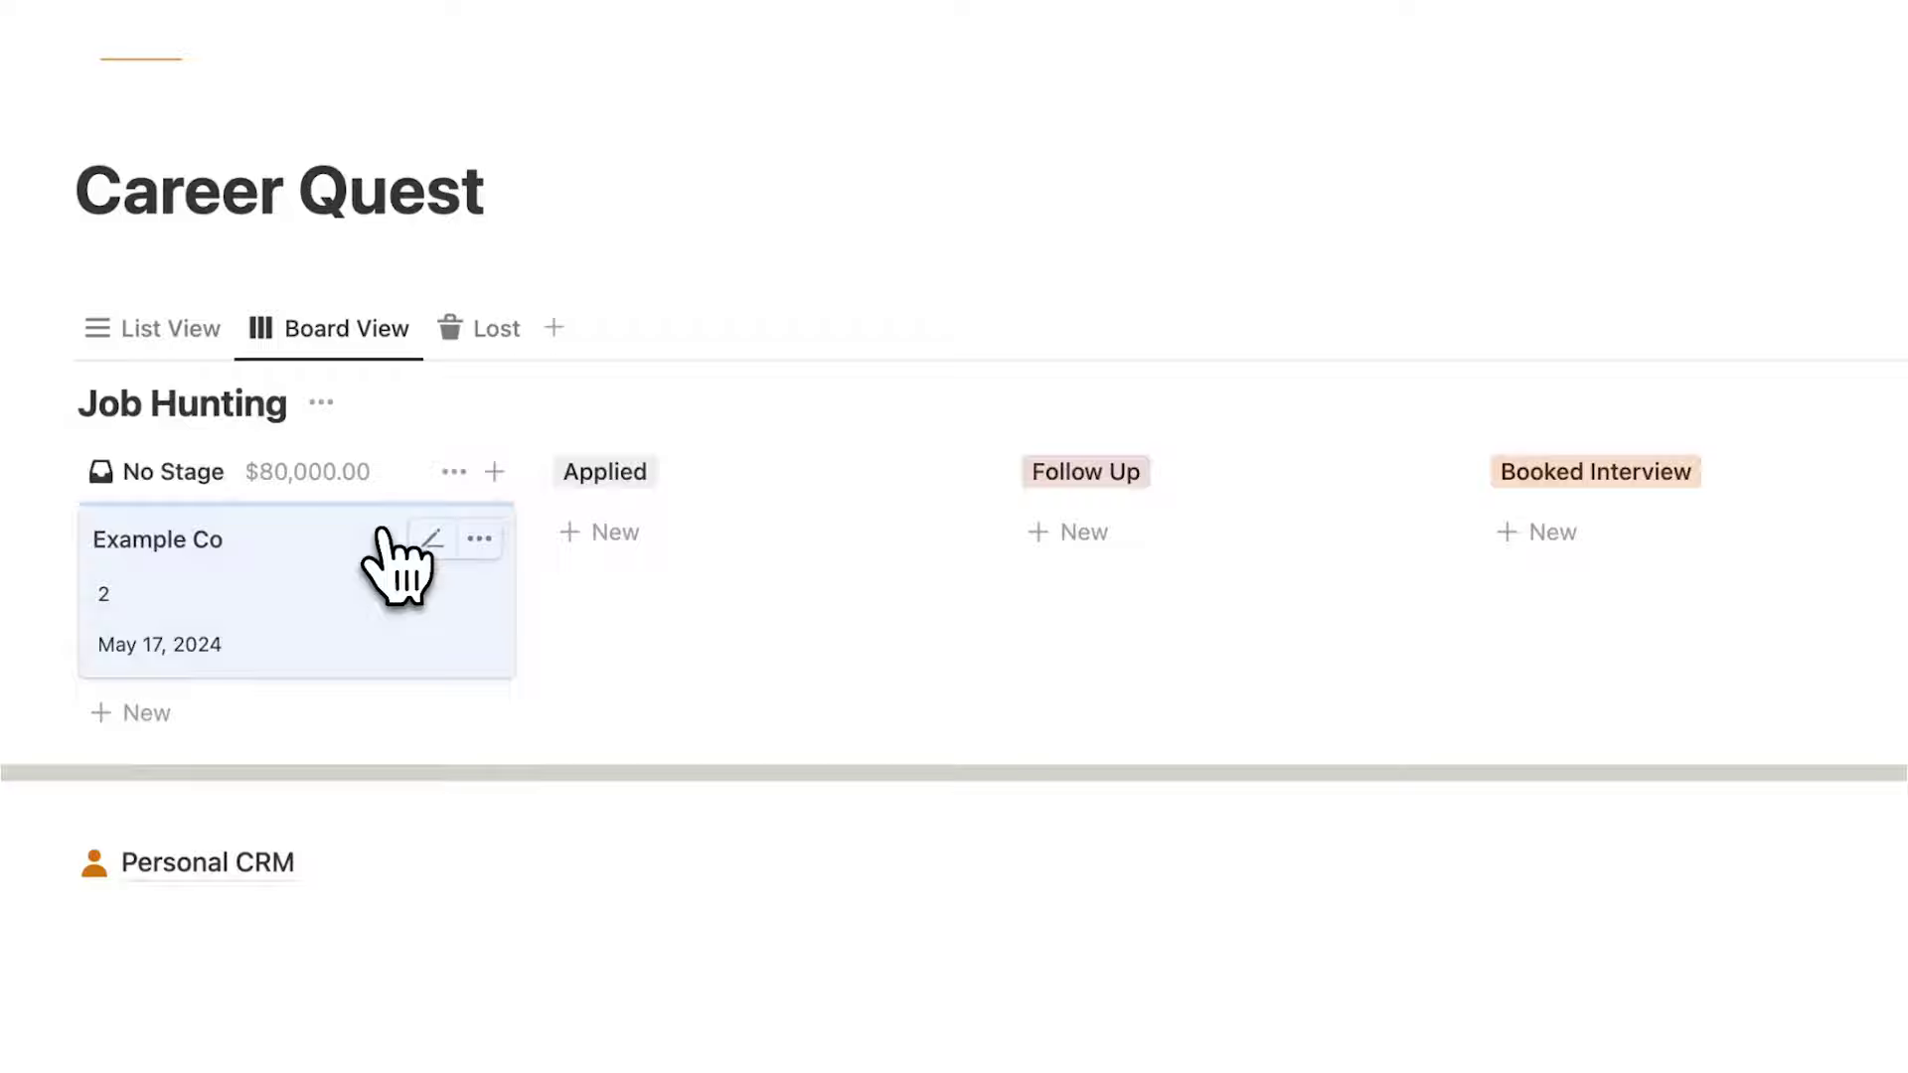
pyautogui.click(549, 198)
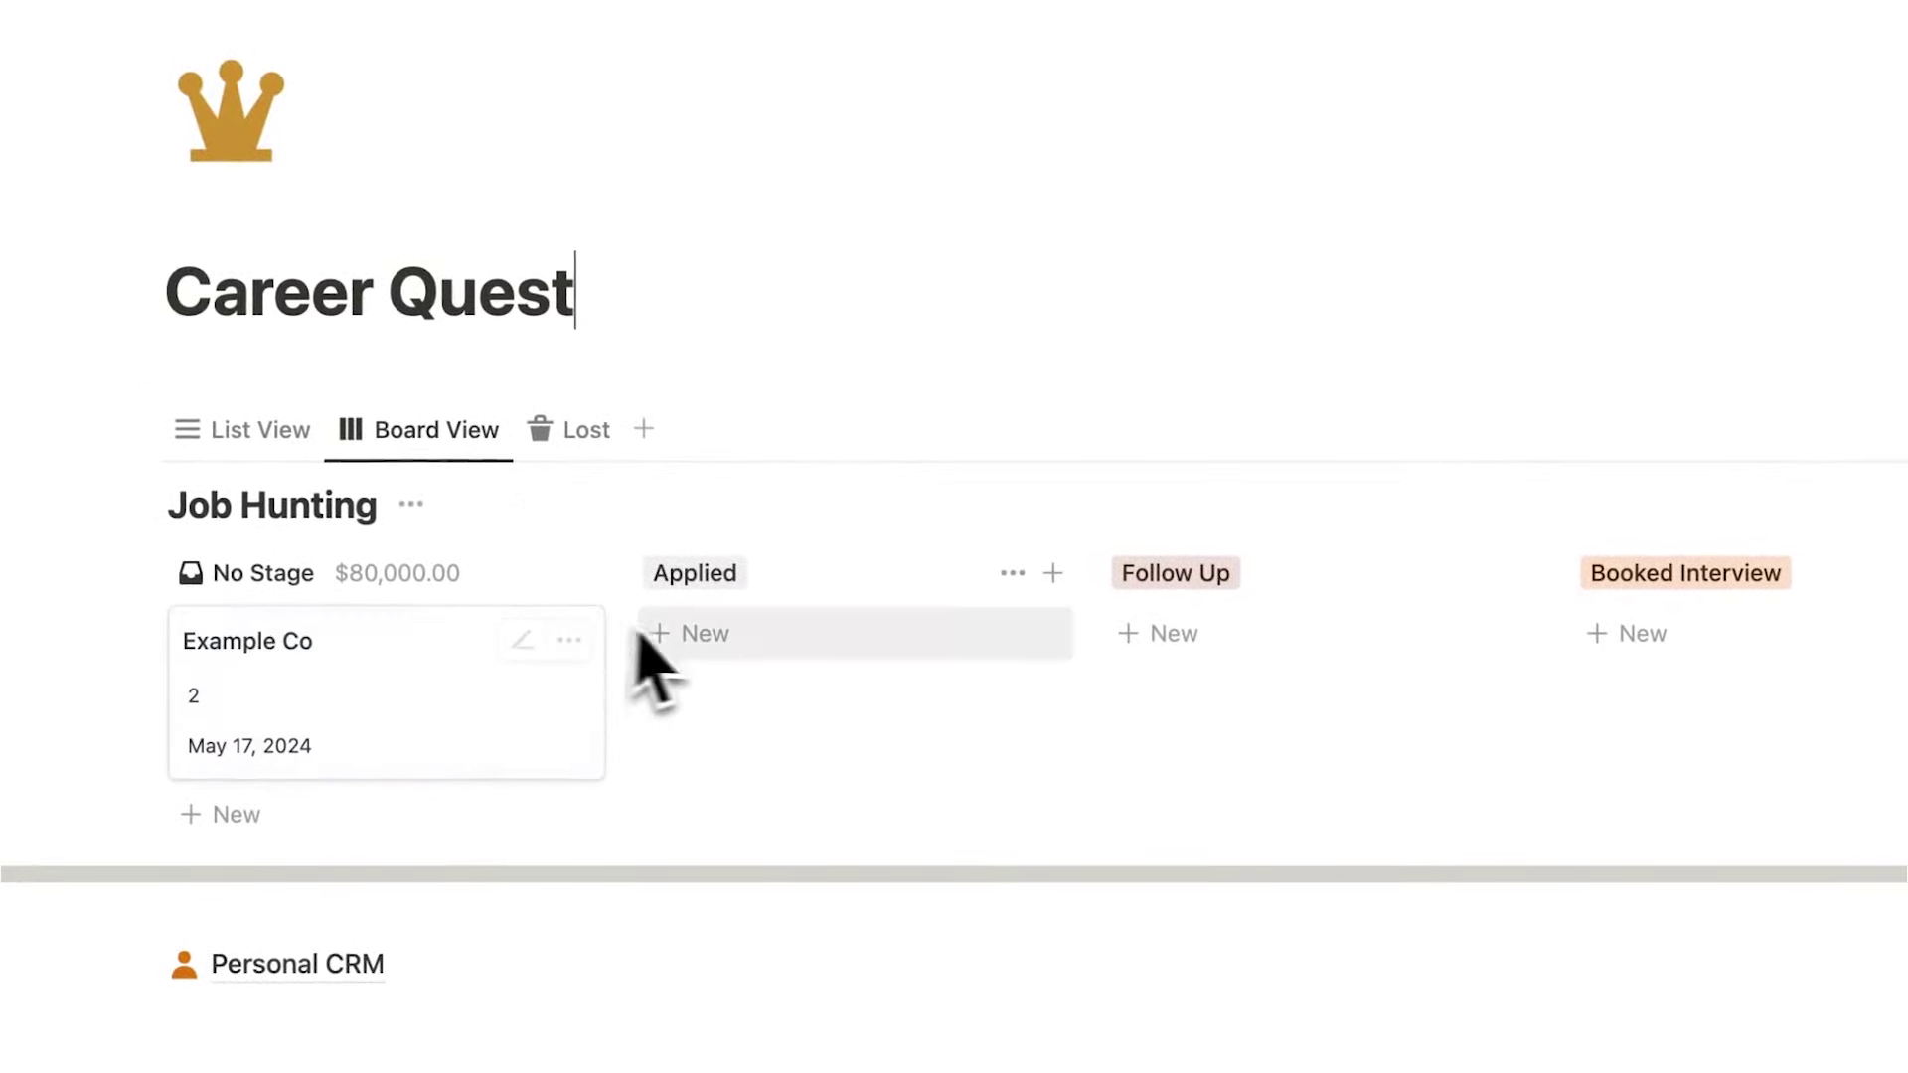
pyautogui.click(239, 429)
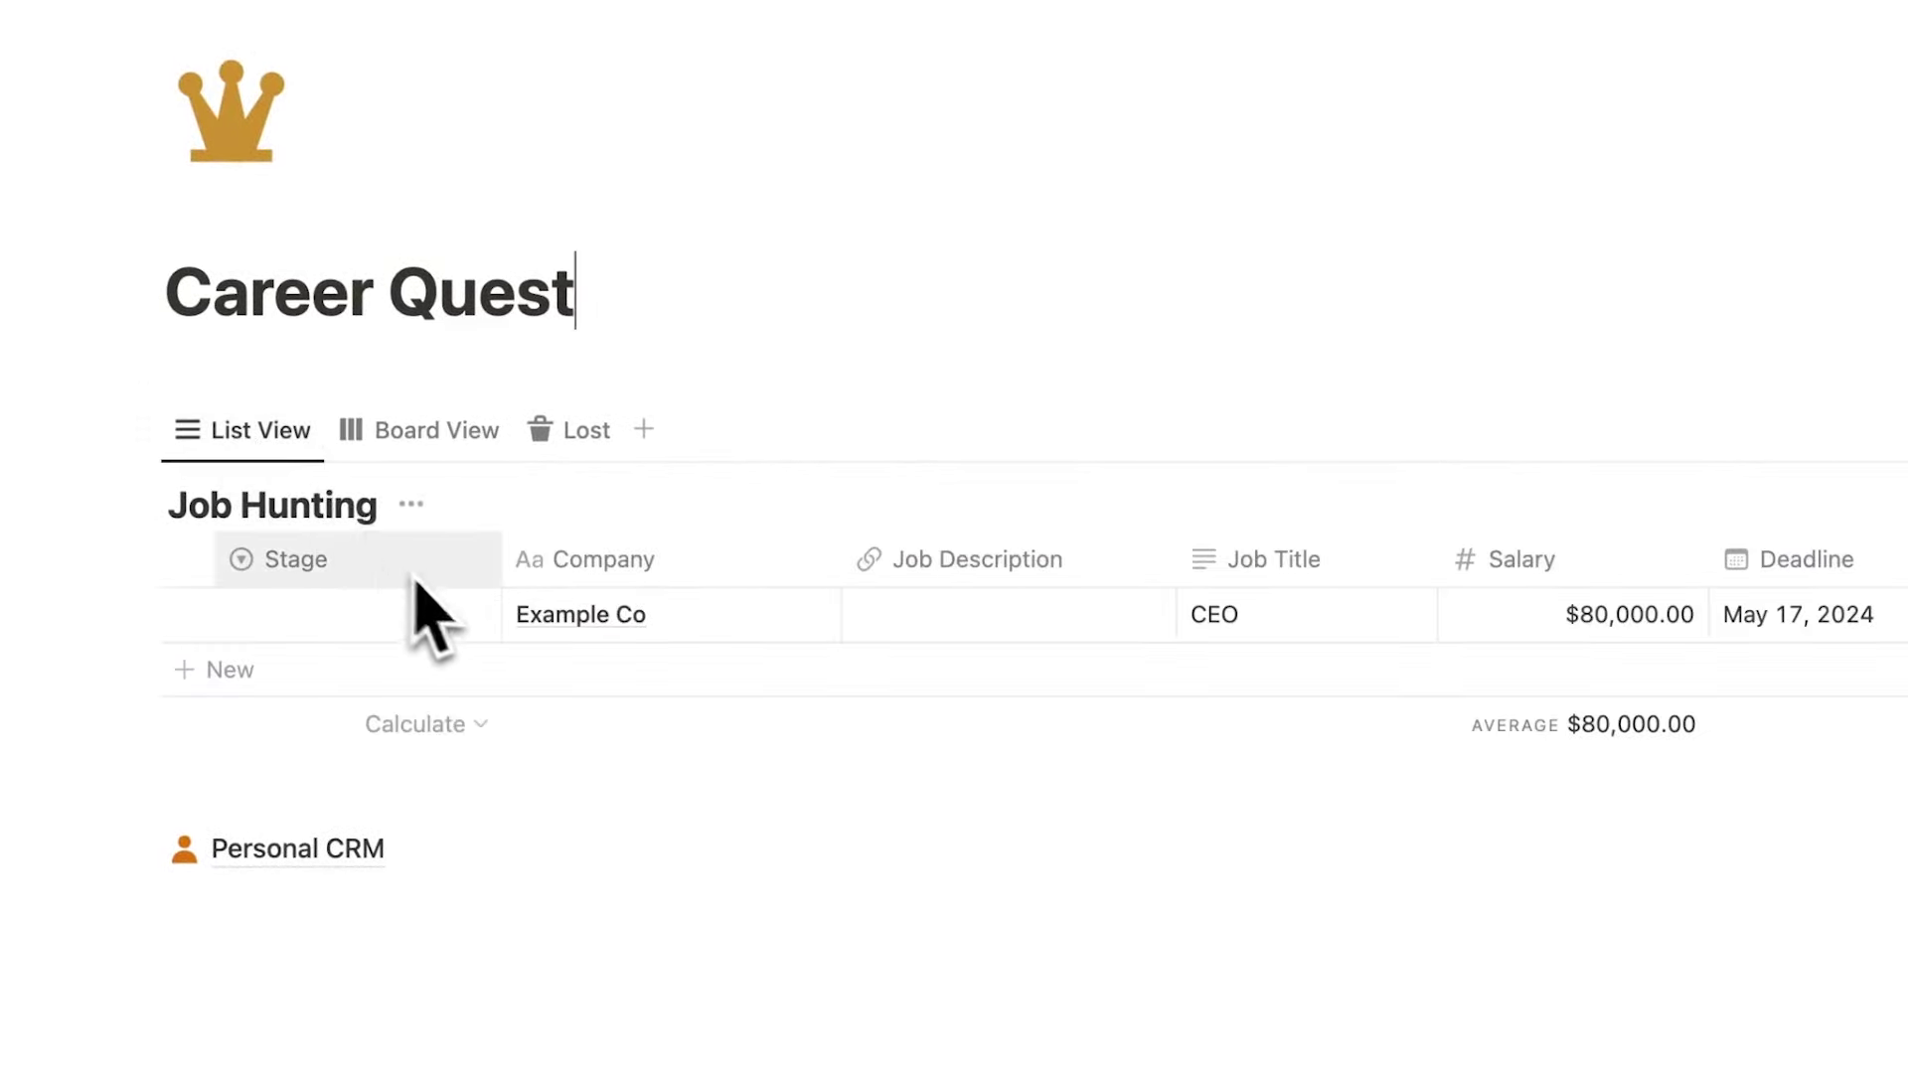
# - Apply the New Job template to Example Co and select ' v1' in the resume title
pyautogui.click(774, 621)
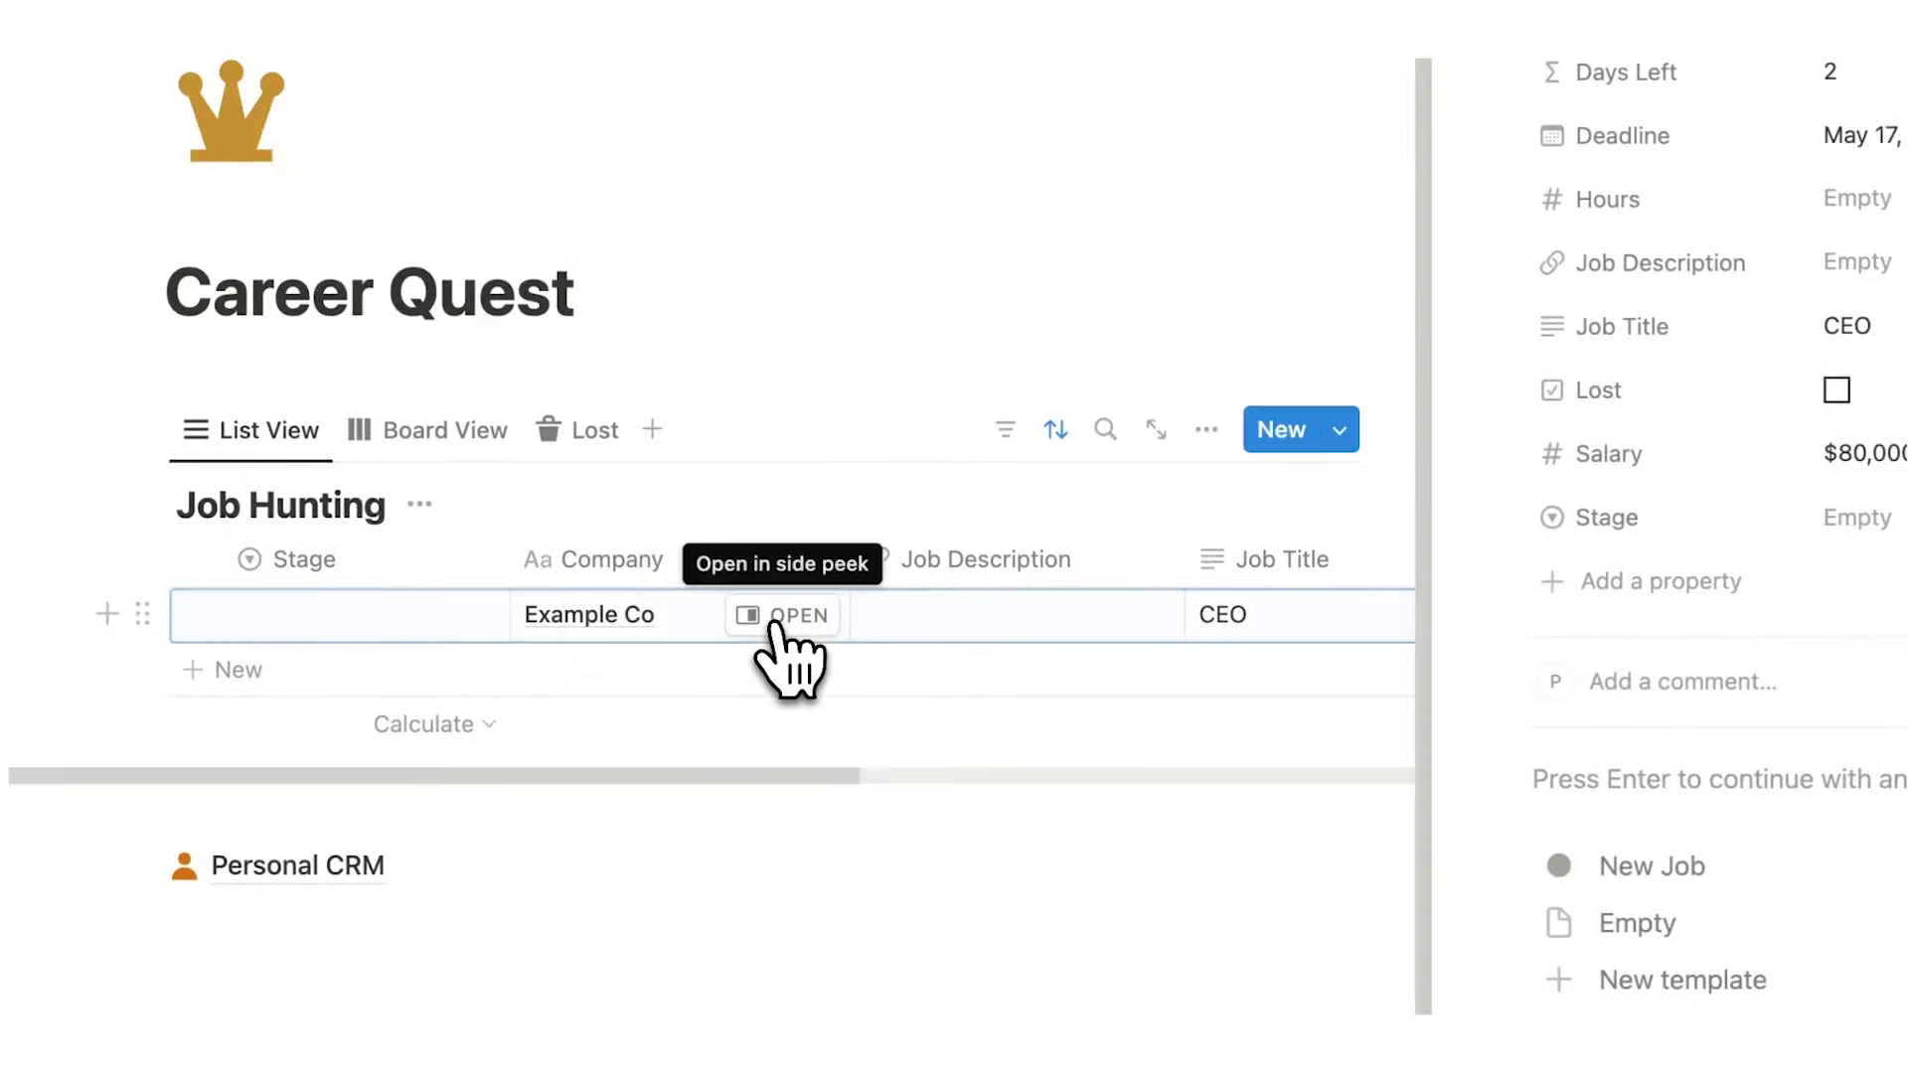
pyautogui.click(1669, 863)
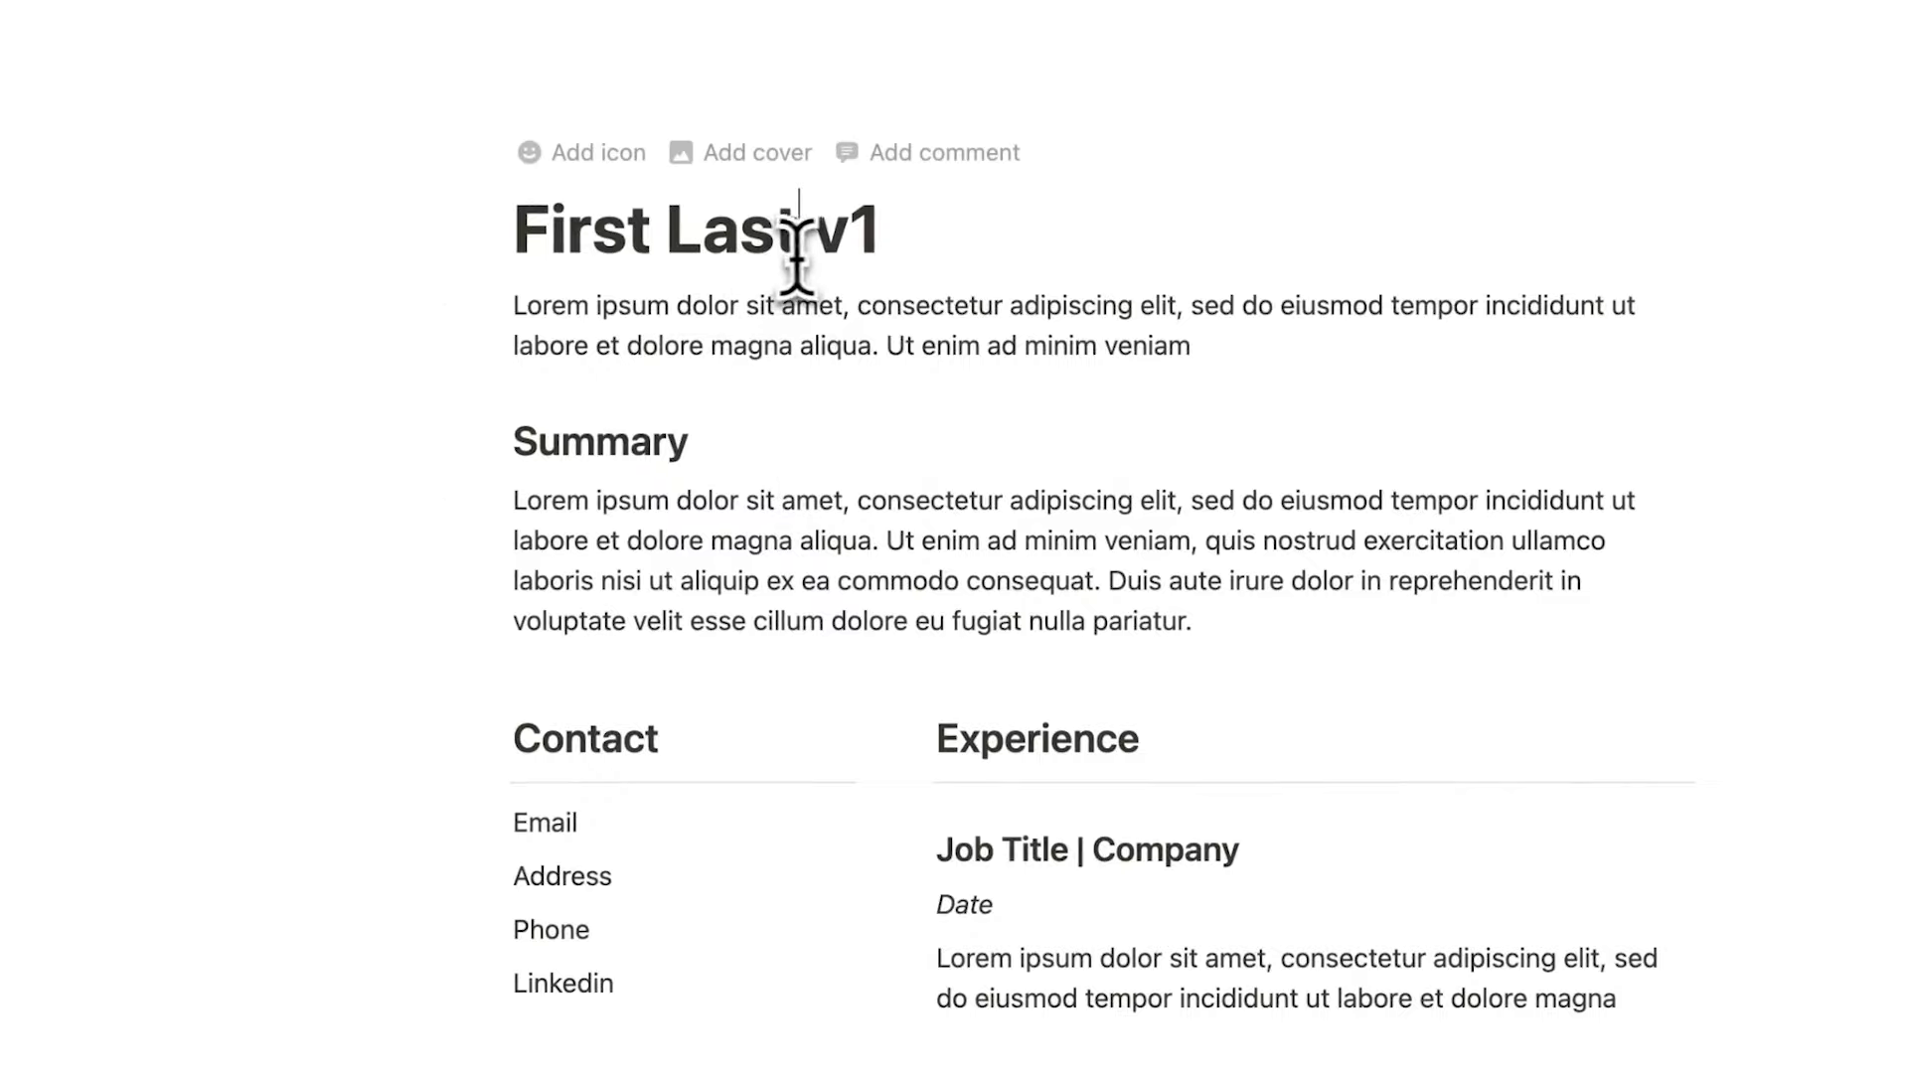
pyautogui.moveTo(899, 235); pyautogui.dragTo(773, 235)
# - Rename the resume to 'First Last' and export the page as a PDF
pyautogui.press('BackSpace')
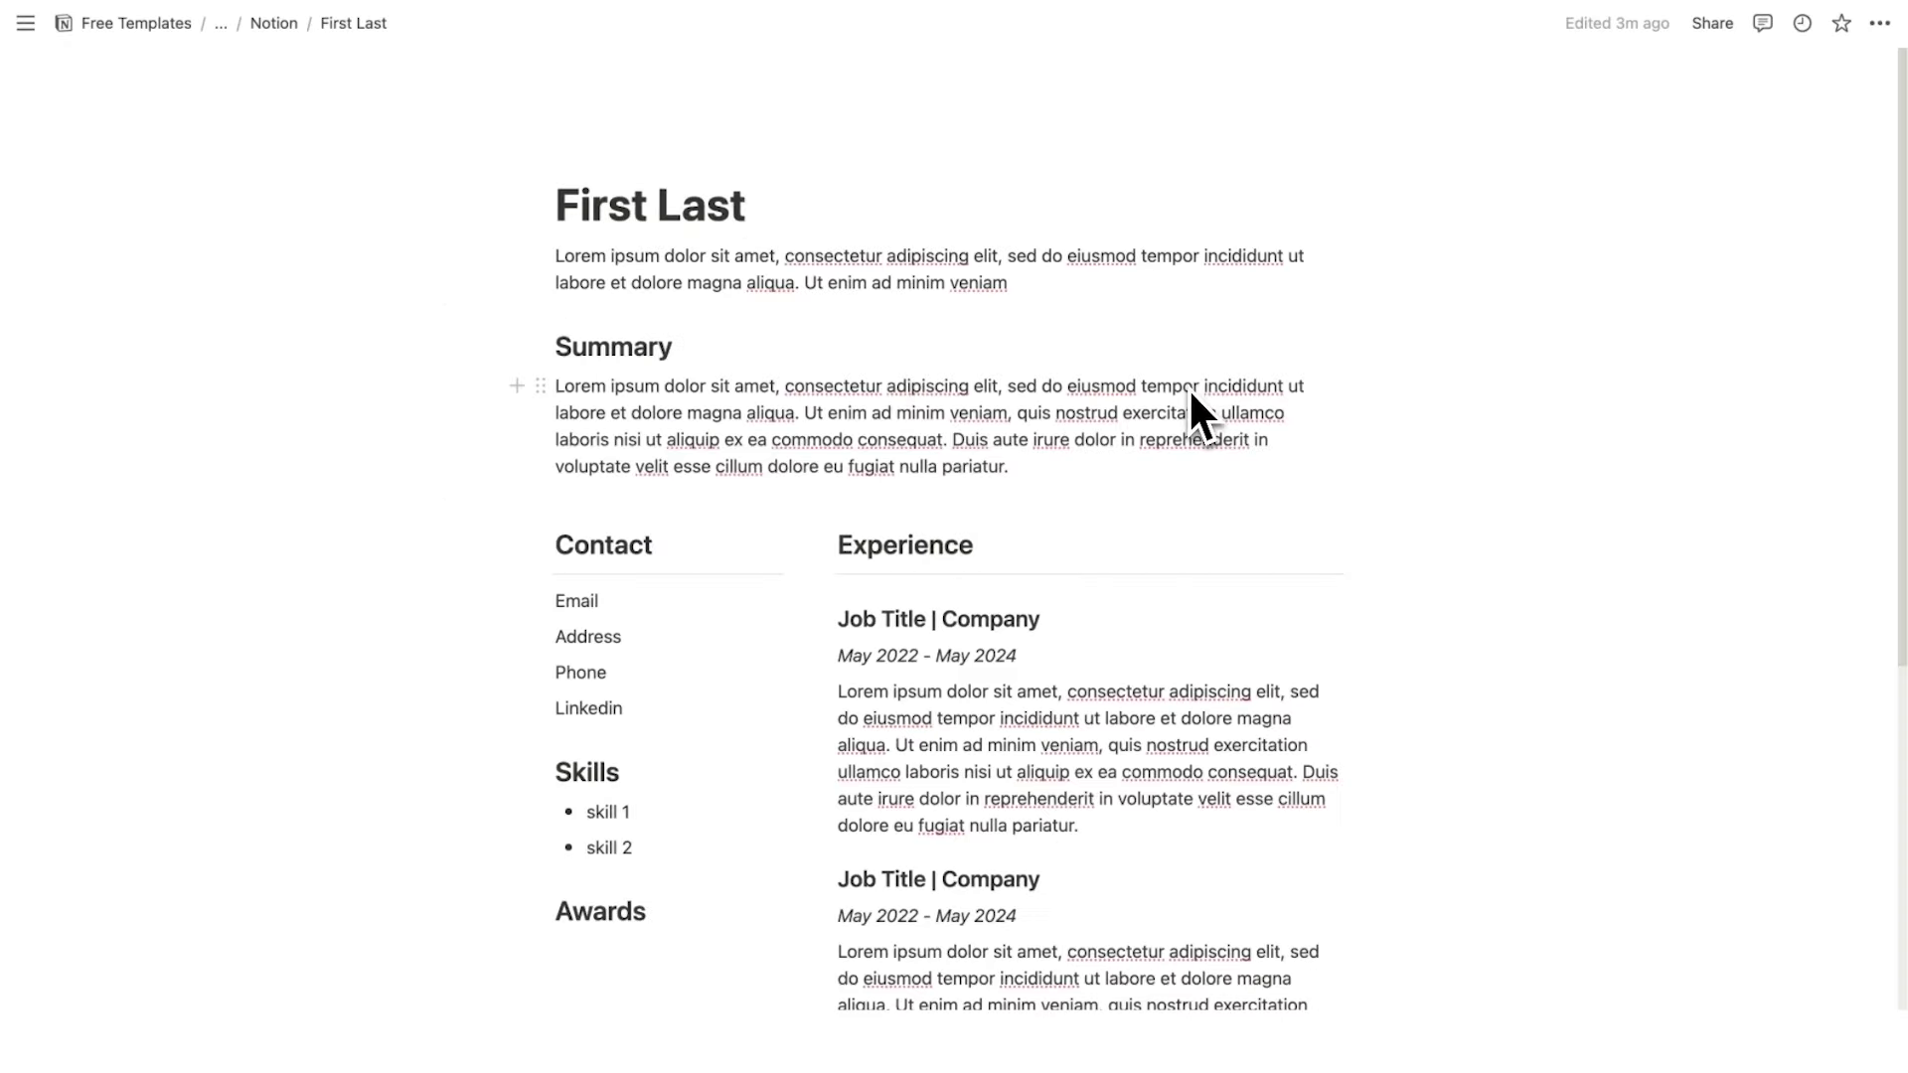
pyautogui.click(1879, 23)
pyautogui.click(1649, 693)
pyautogui.click(1063, 451)
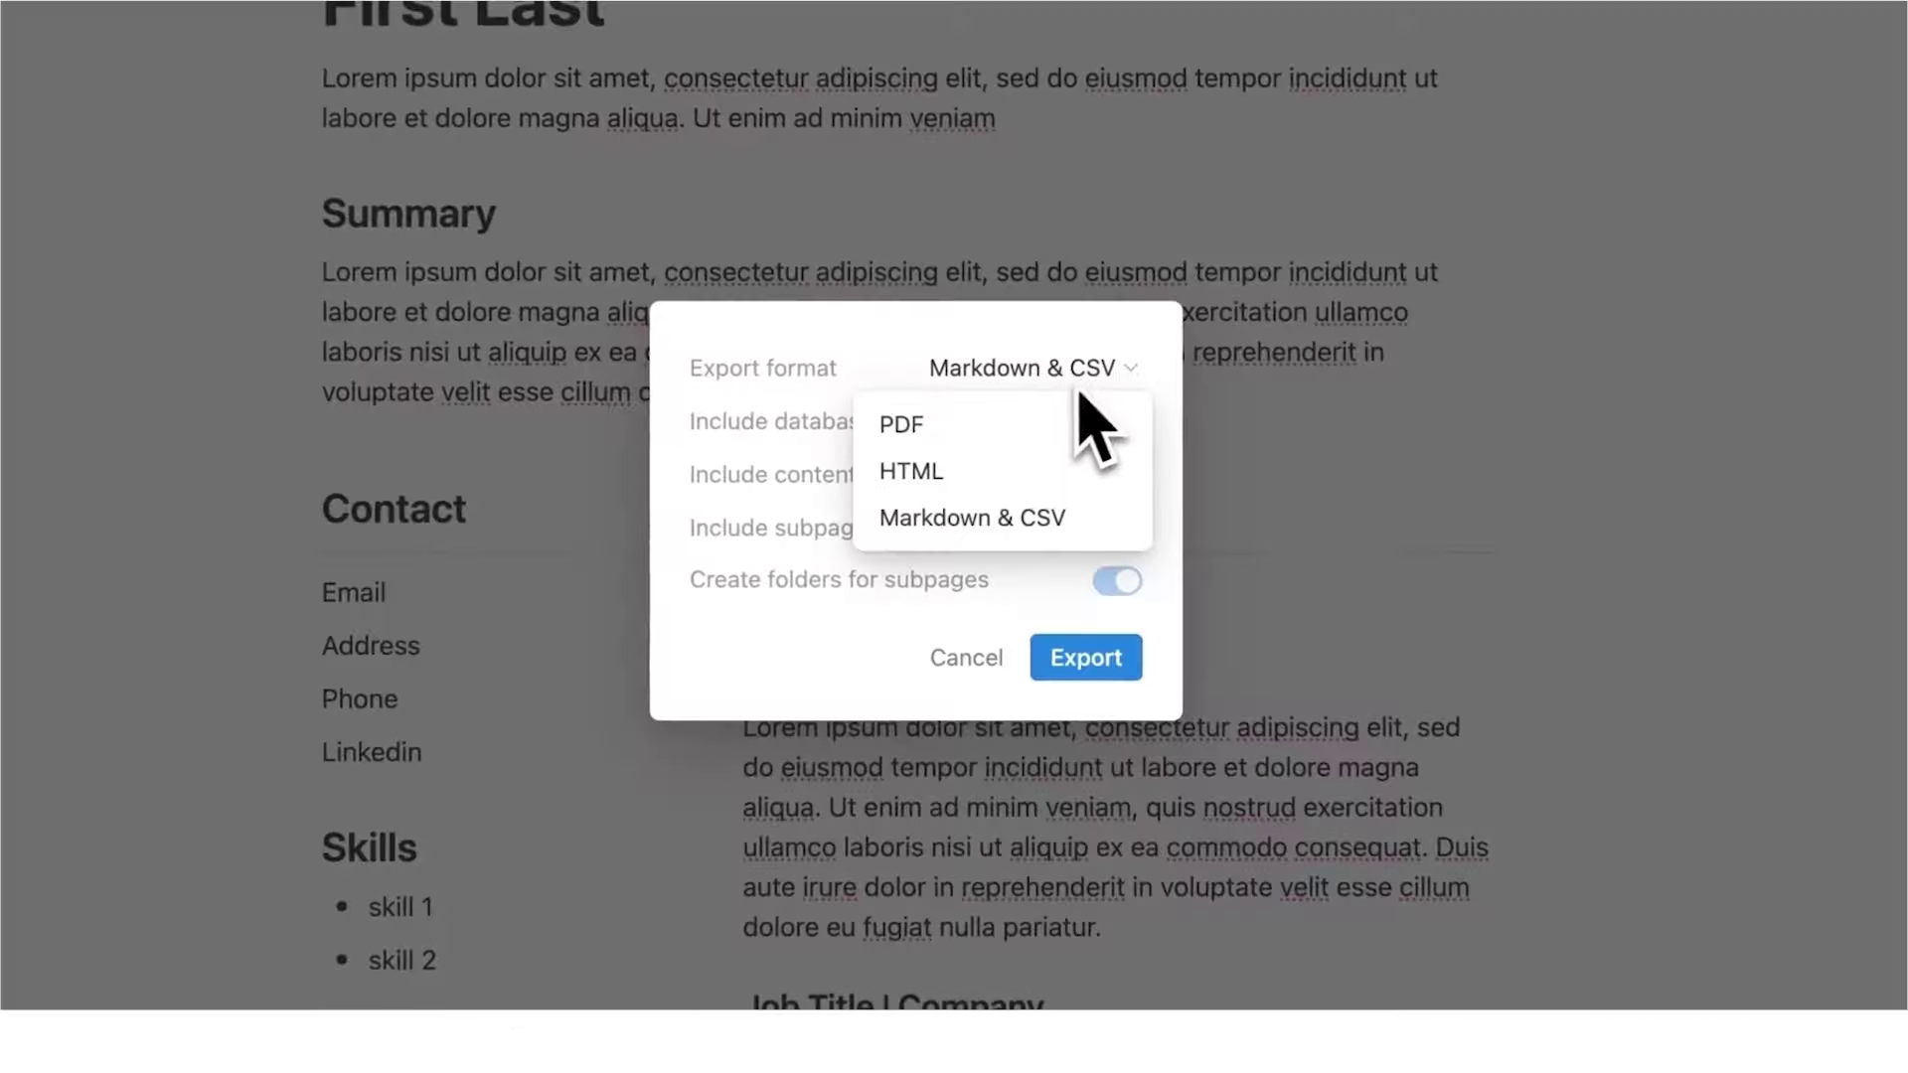
pyautogui.click(901, 425)
pyautogui.click(1088, 715)
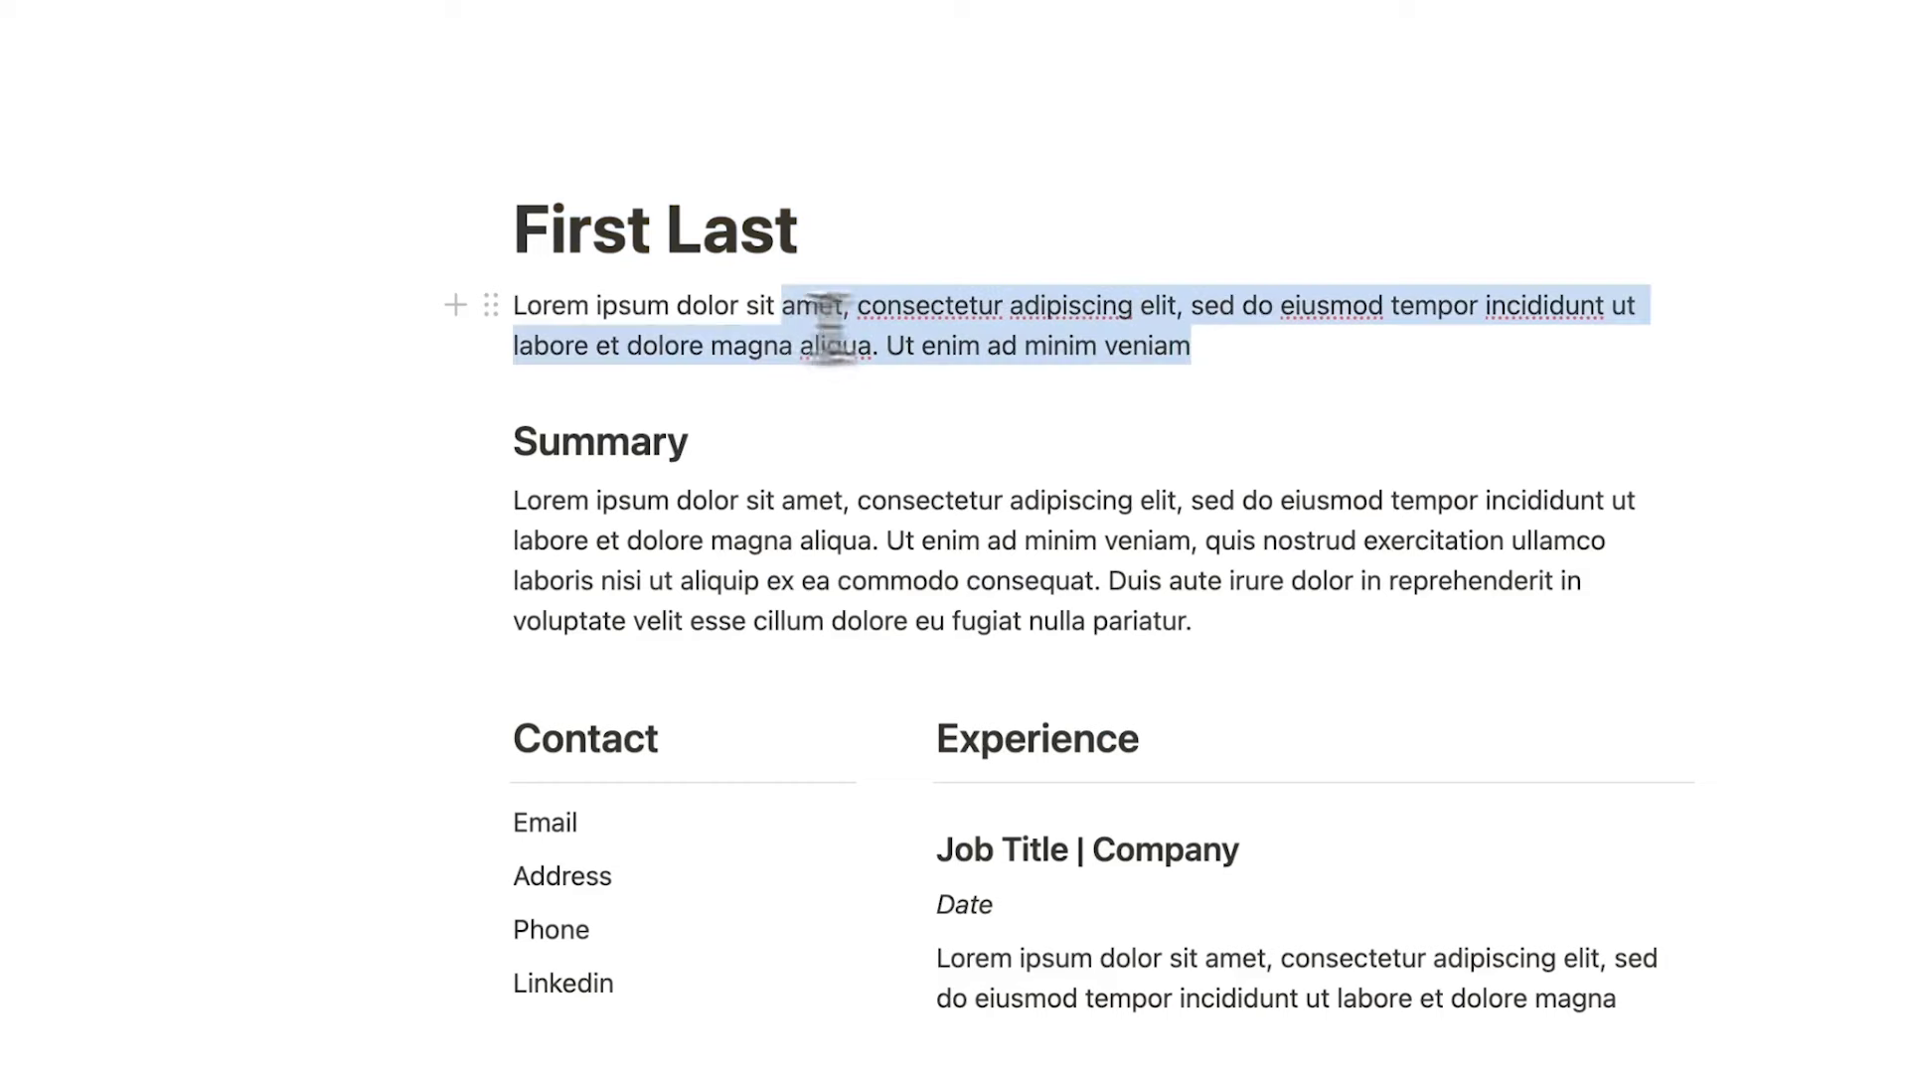
# - Select and deselect the resume's opening Lorem ipsum paragraph
pyautogui.moveTo(829, 326); pyautogui.dragTo(515, 305)
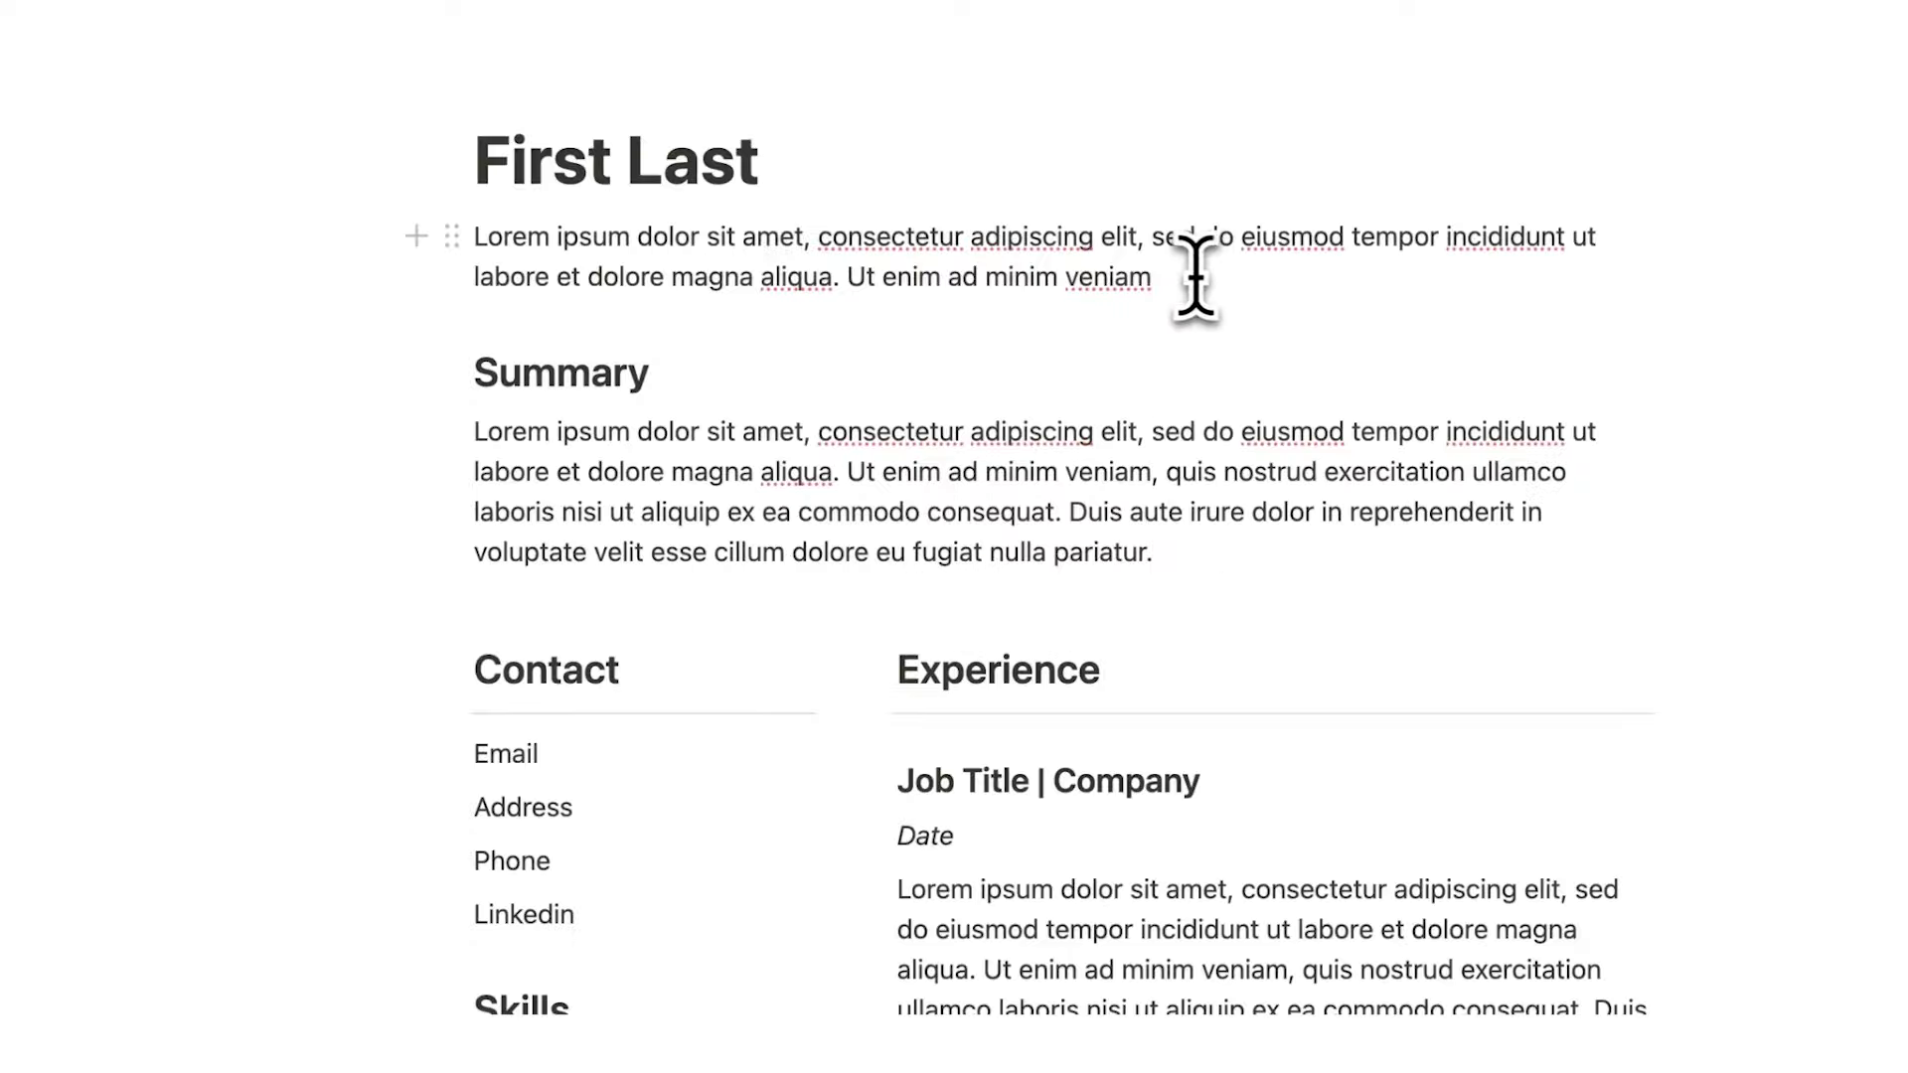
pyautogui.moveTo(1158, 281); pyautogui.dragTo(475, 238)
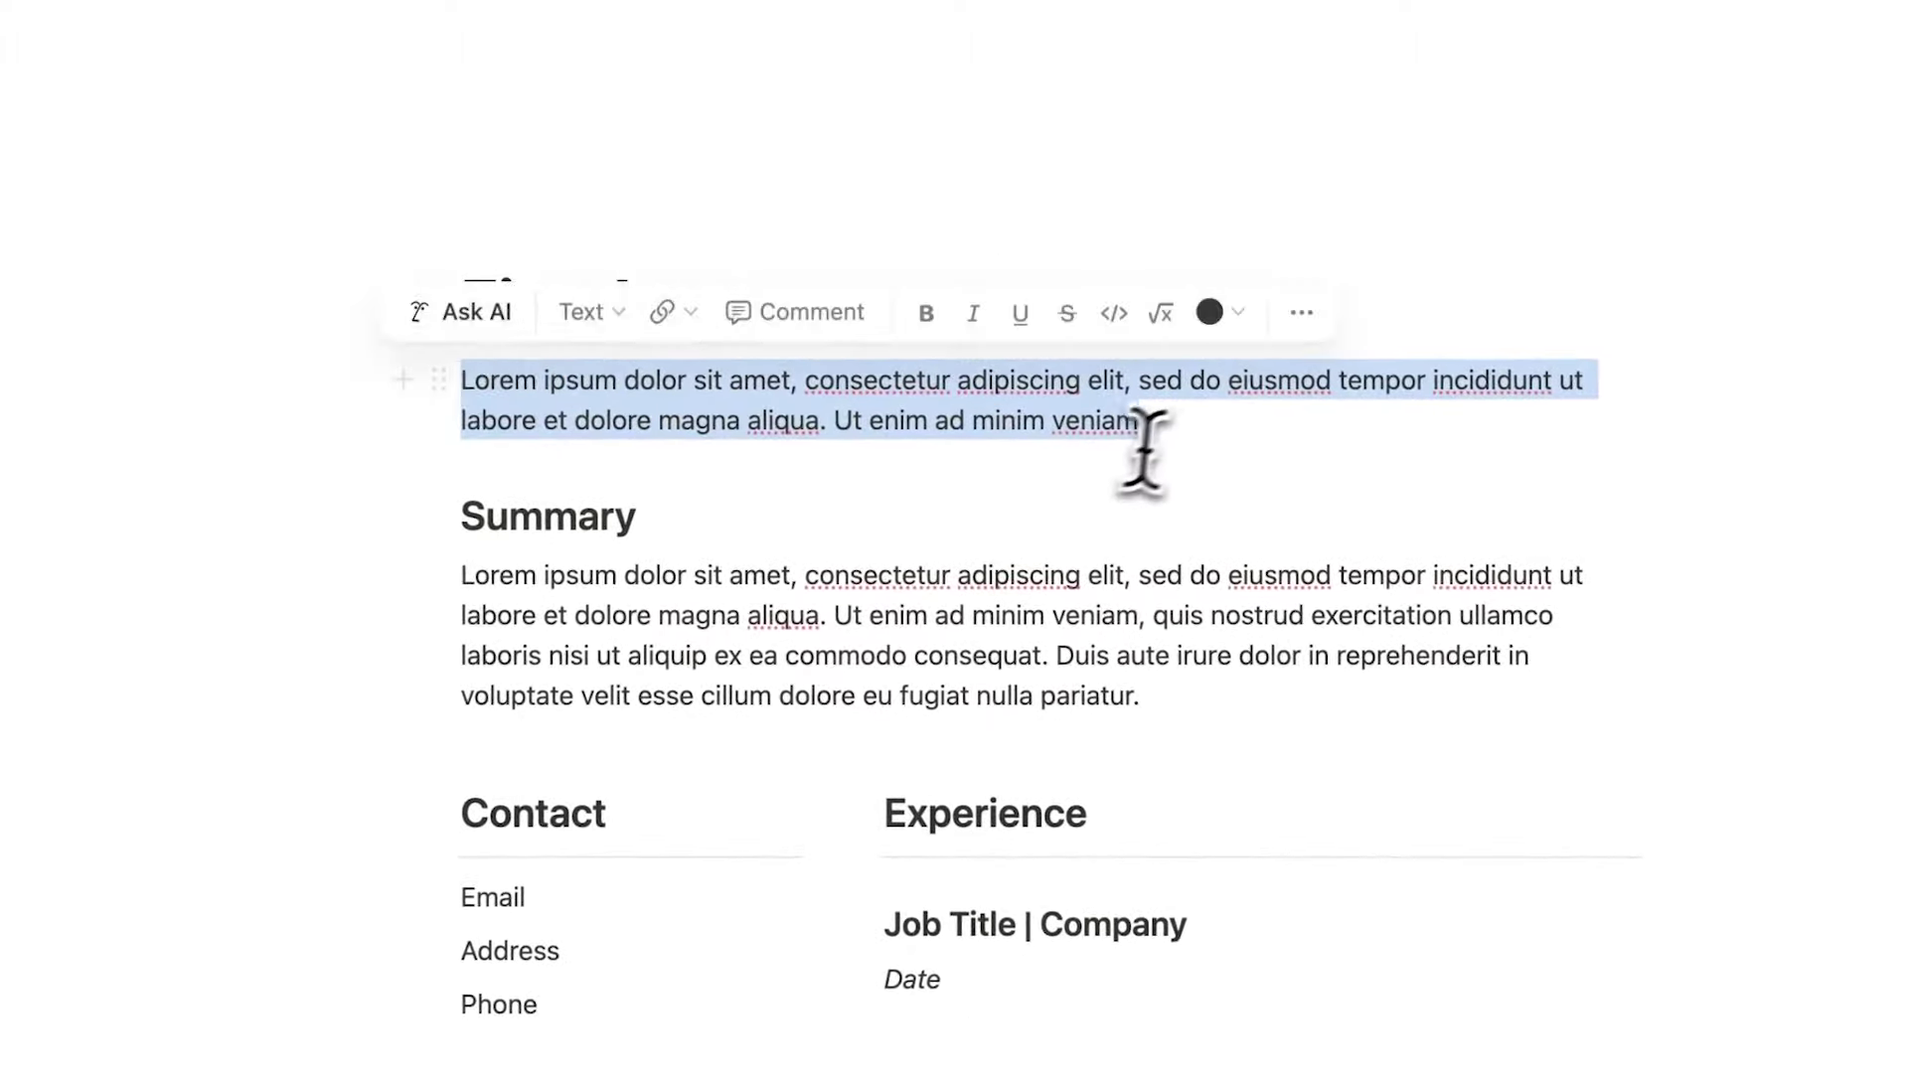
pyautogui.click(1182, 423)
pyautogui.moveTo(1189, 434); pyautogui.dragTo(487, 355)
pyautogui.click(1250, 426)
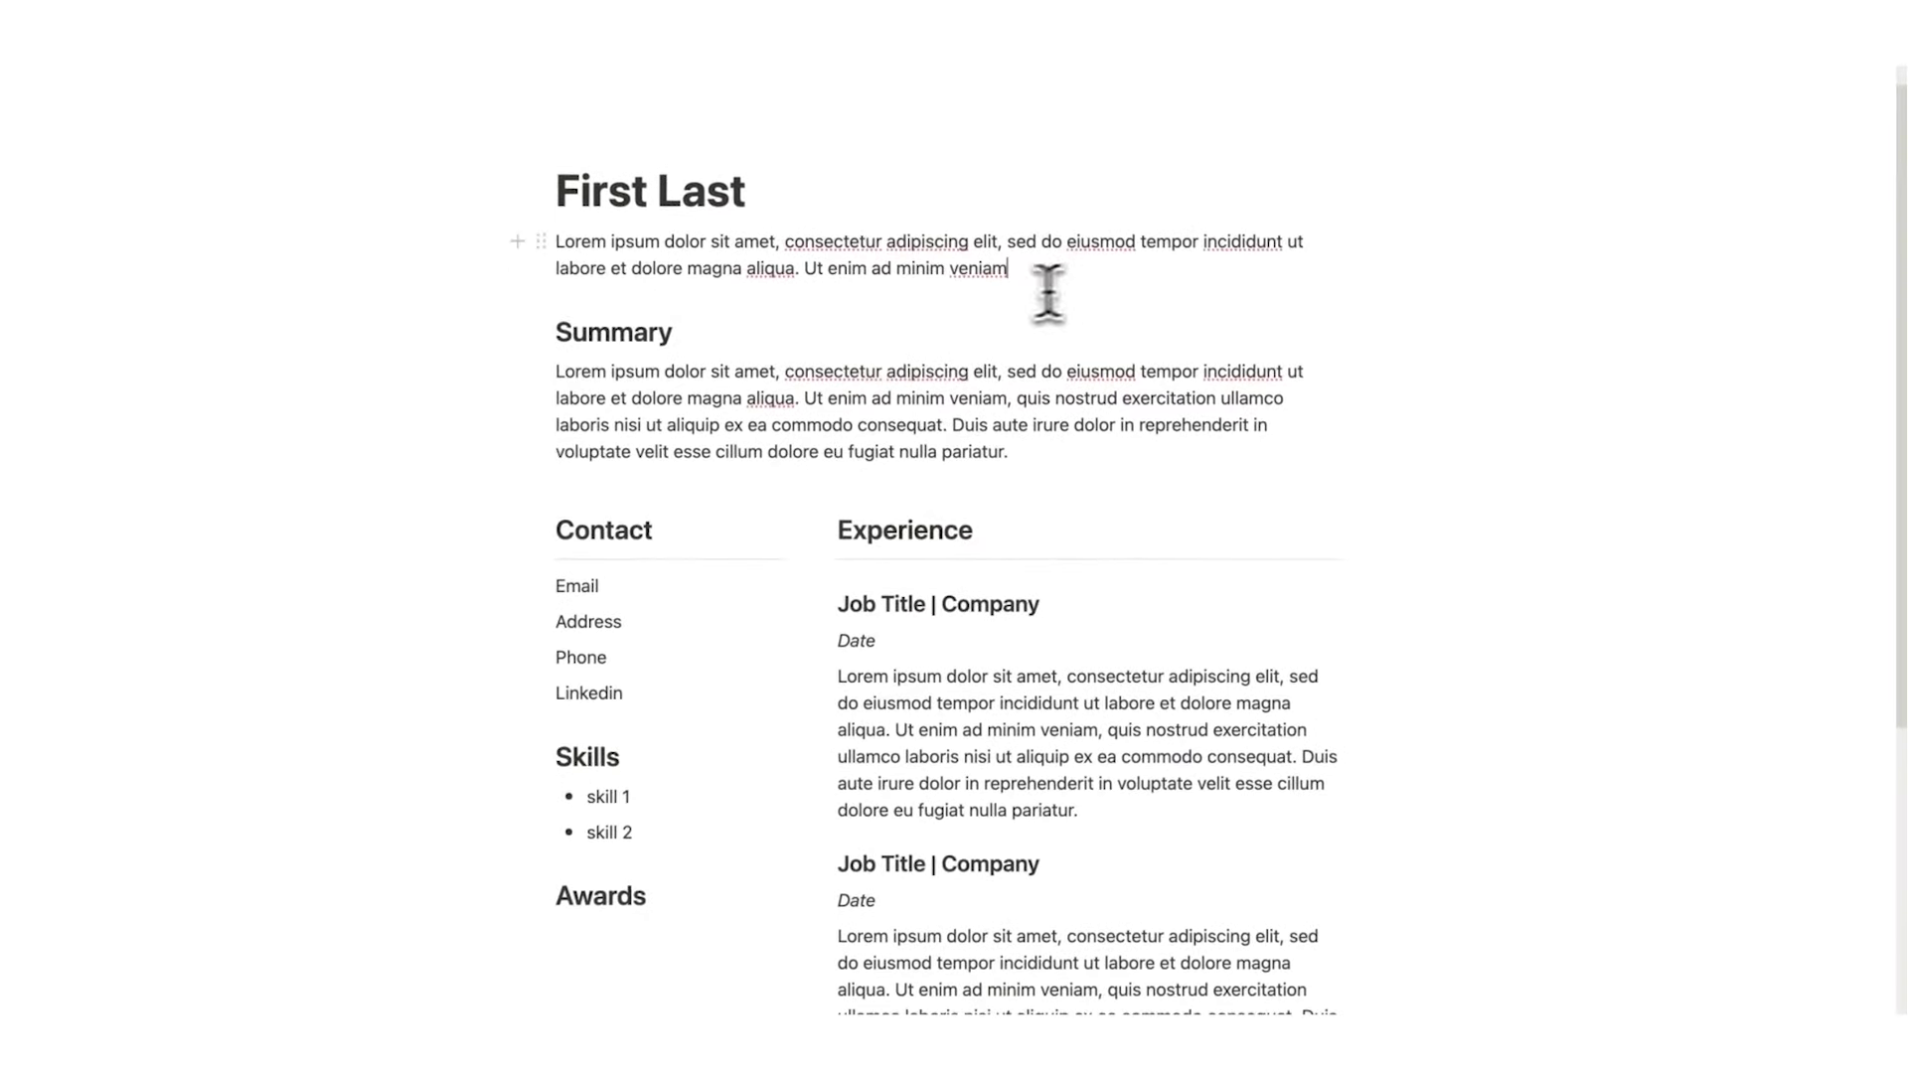
# - Read through the resume's opening paragraph, first job description and Summary paragraph
pyautogui.click(900, 269)
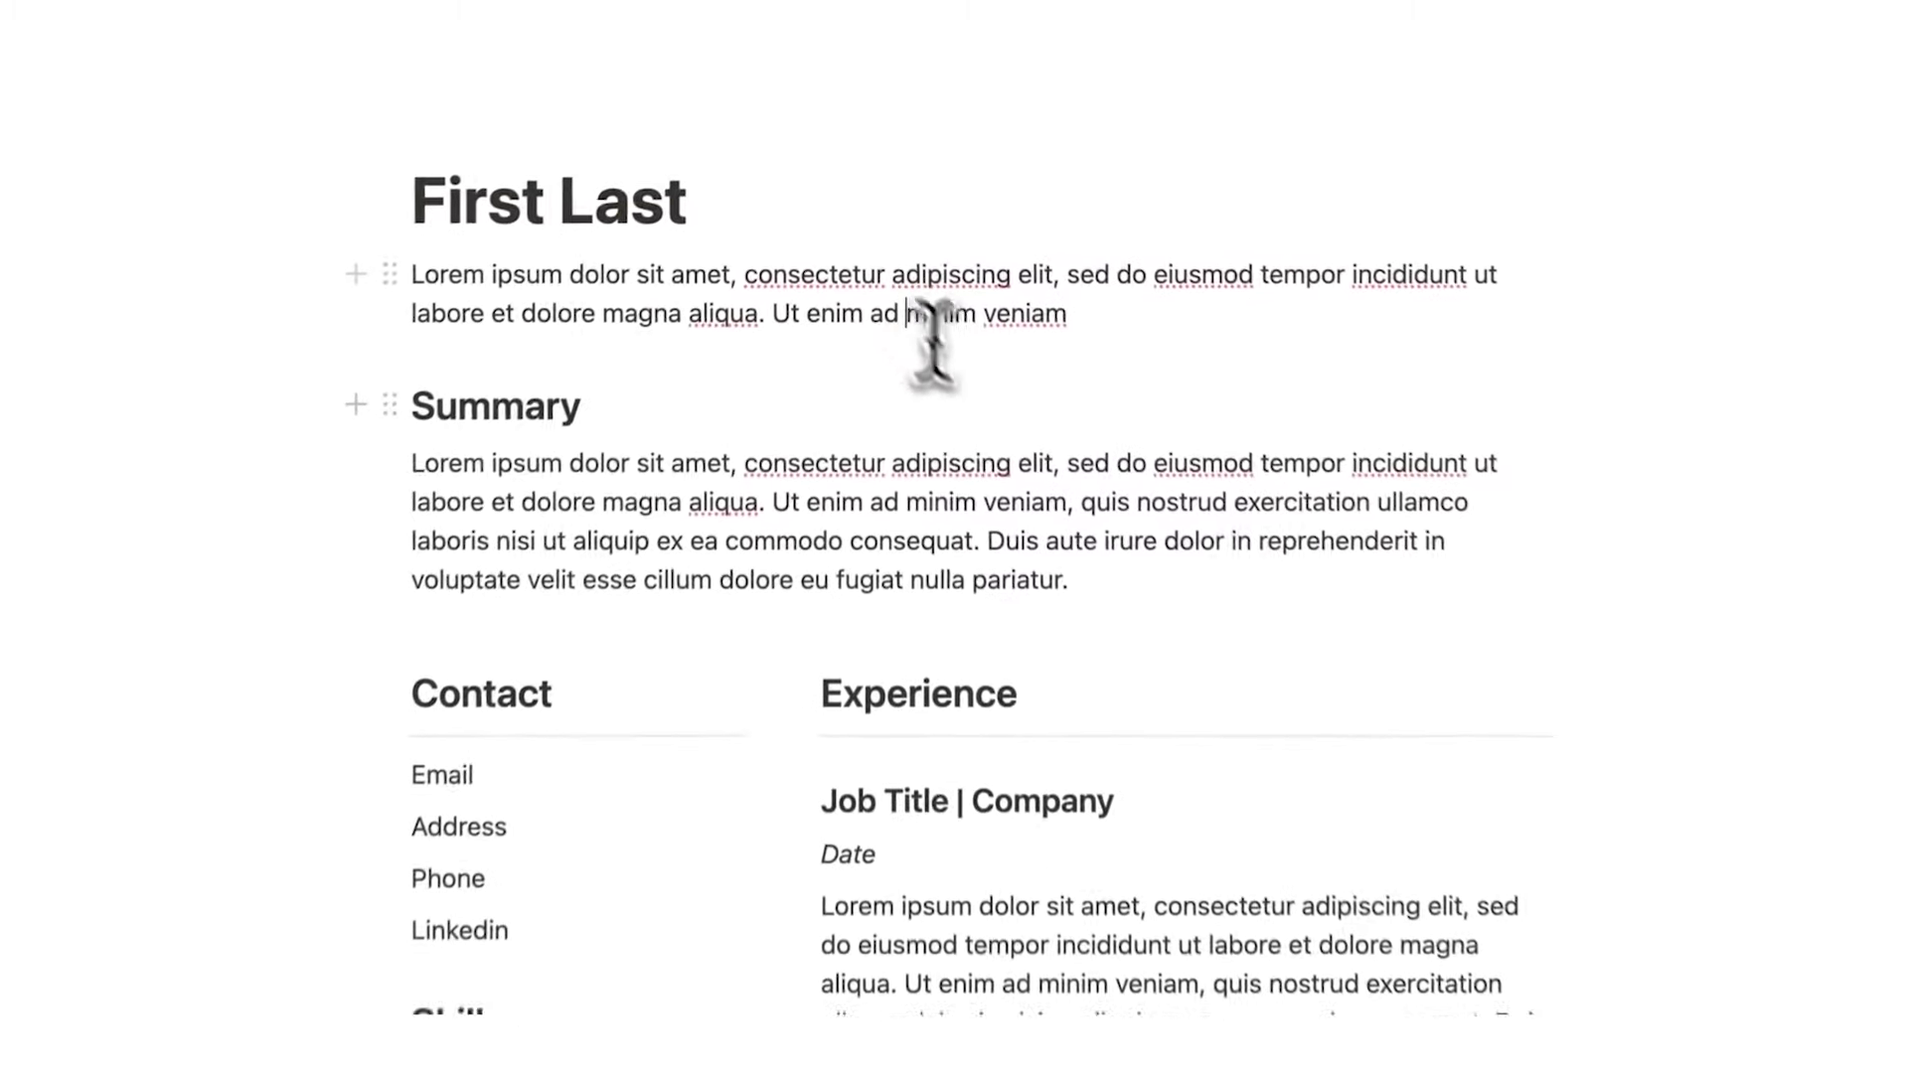
pyautogui.click(1055, 328)
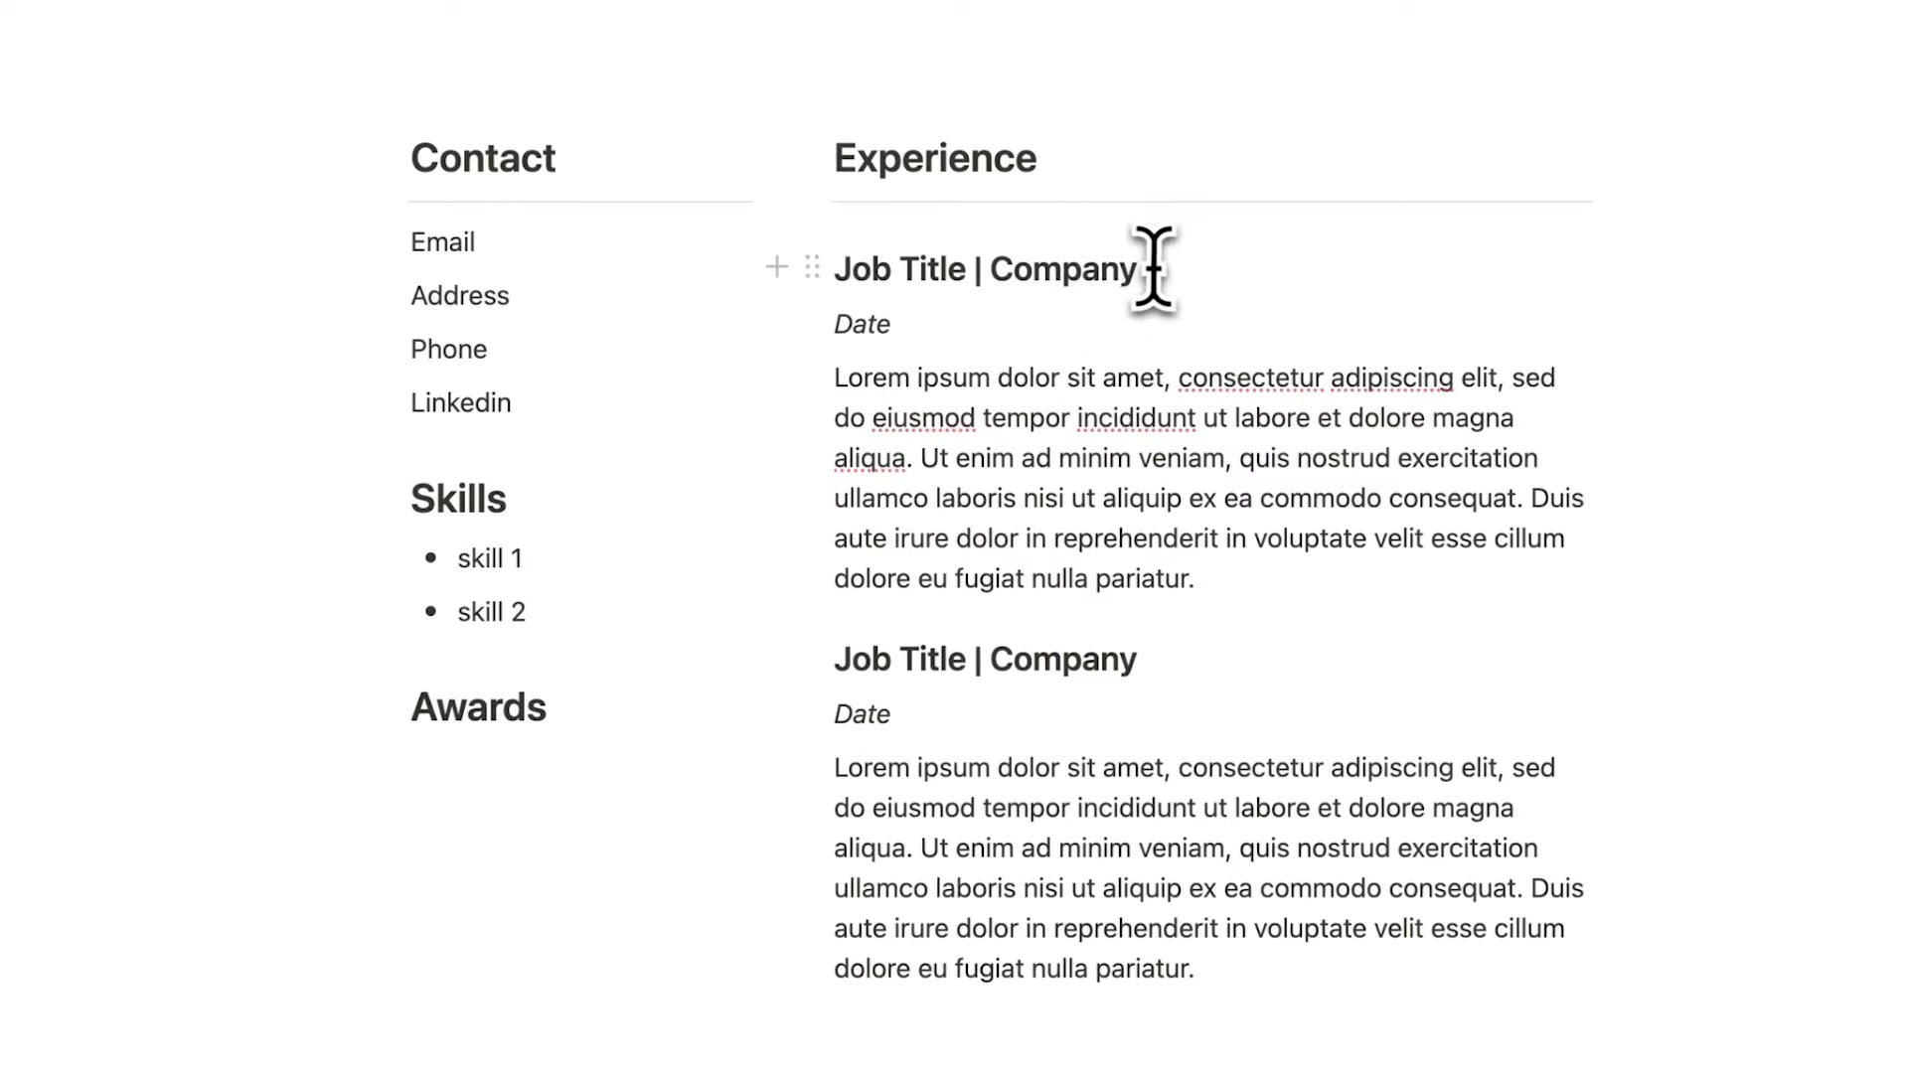
pyautogui.scroll(-5, 1133, 318)
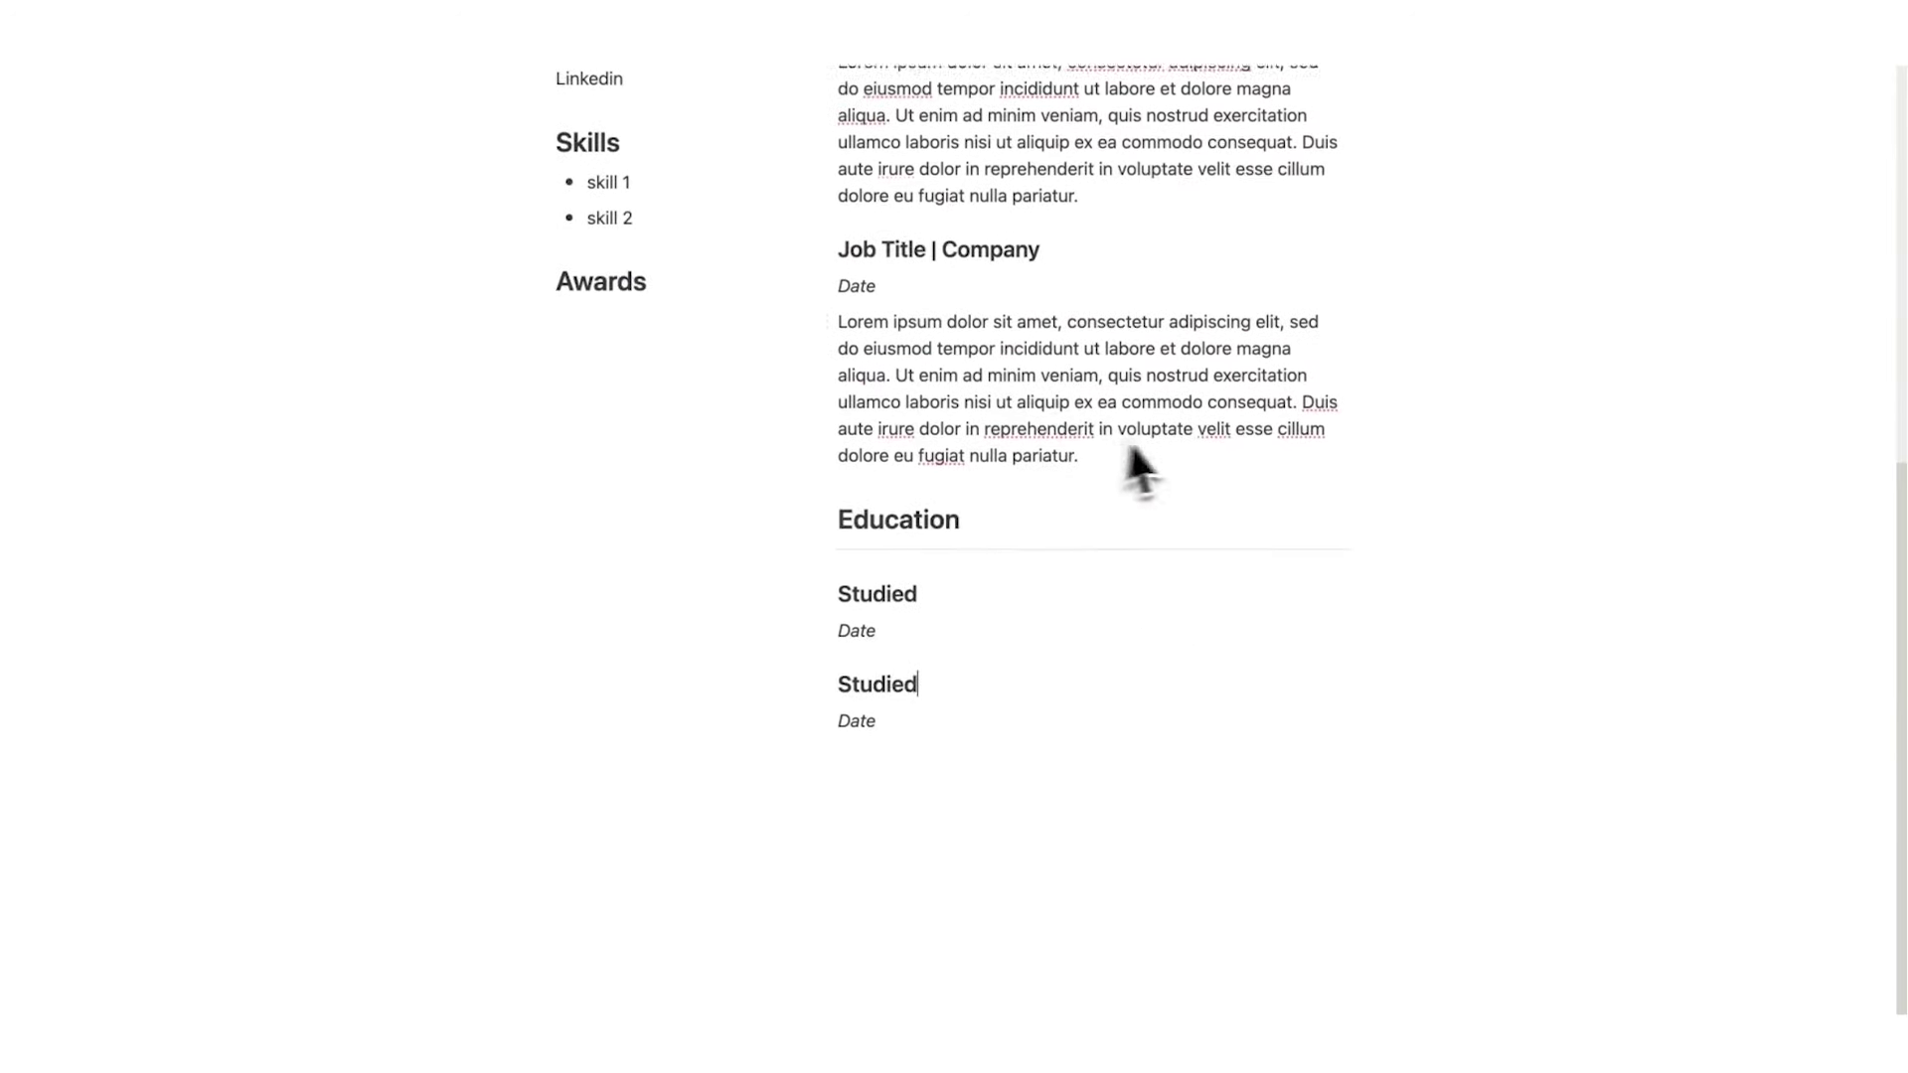
pyautogui.scroll(7, 808, 647)
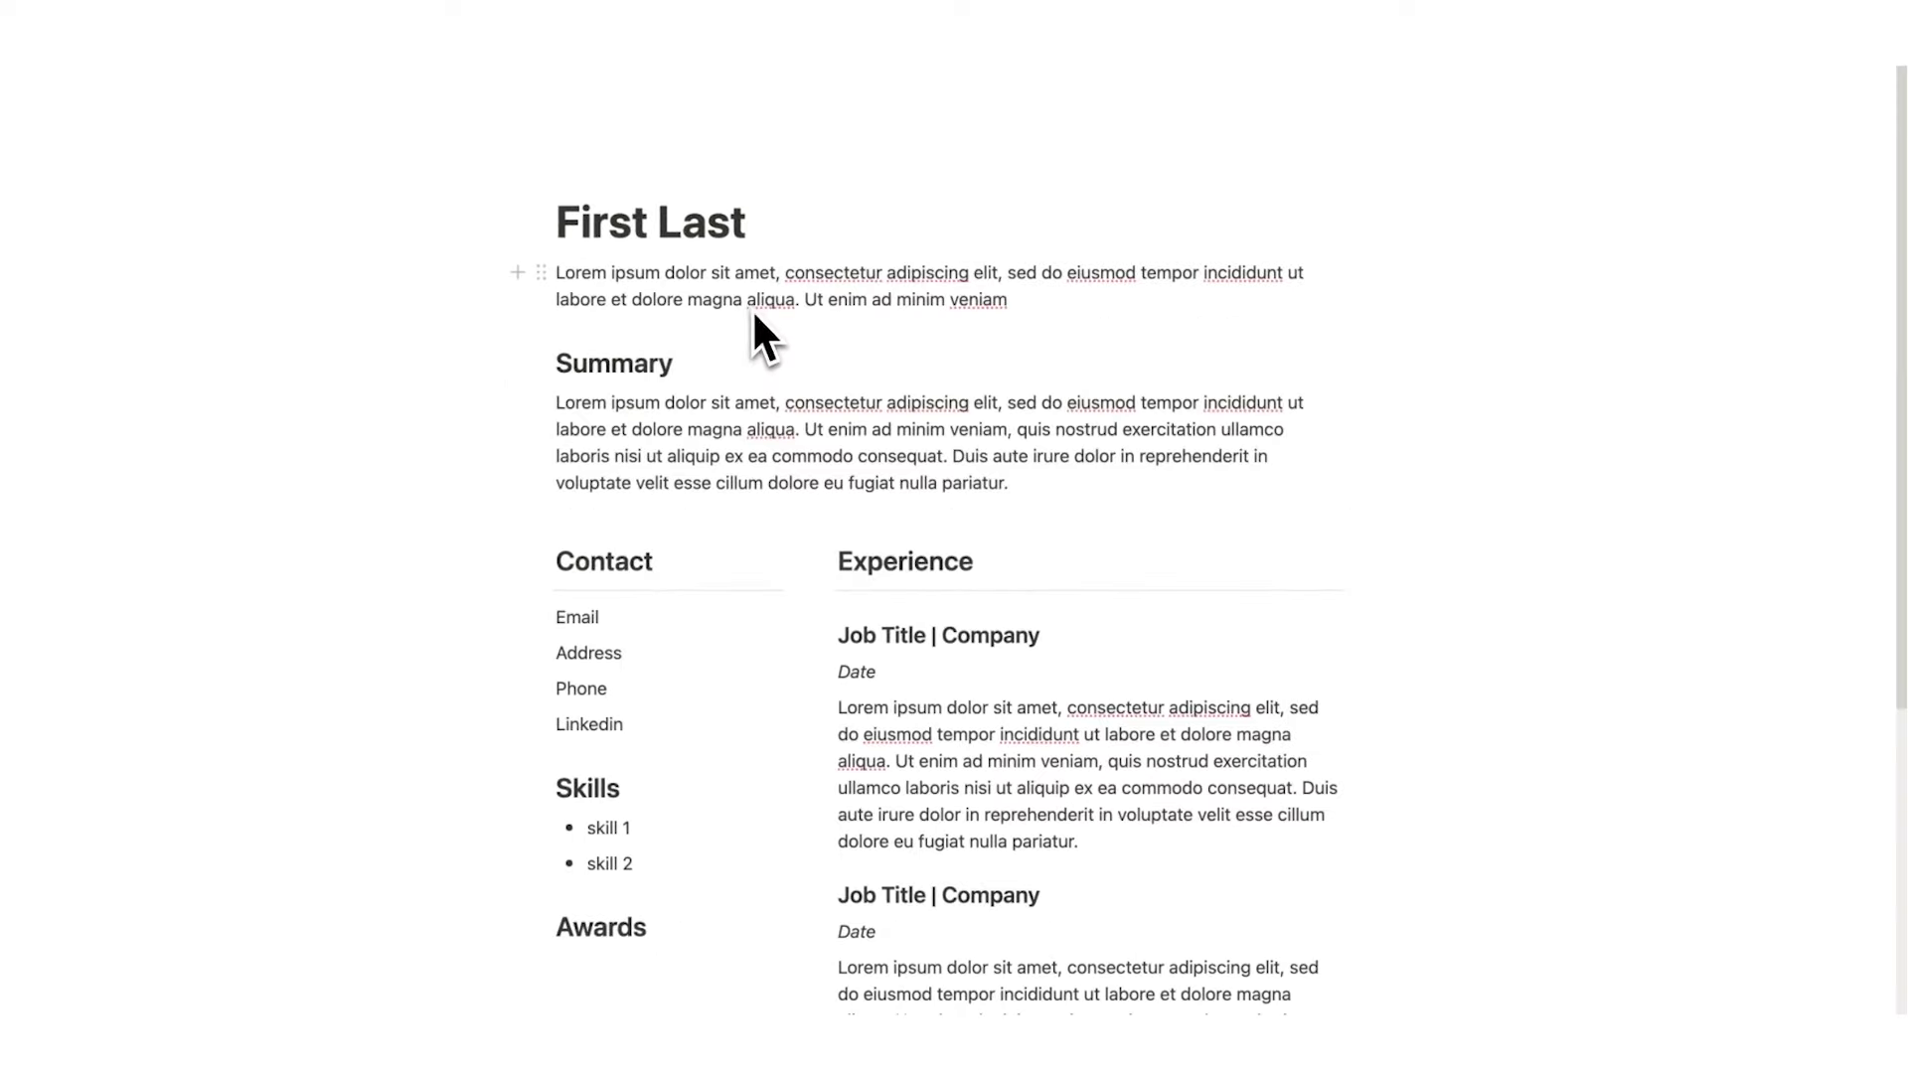
pyautogui.scroll(-2, 753, 319)
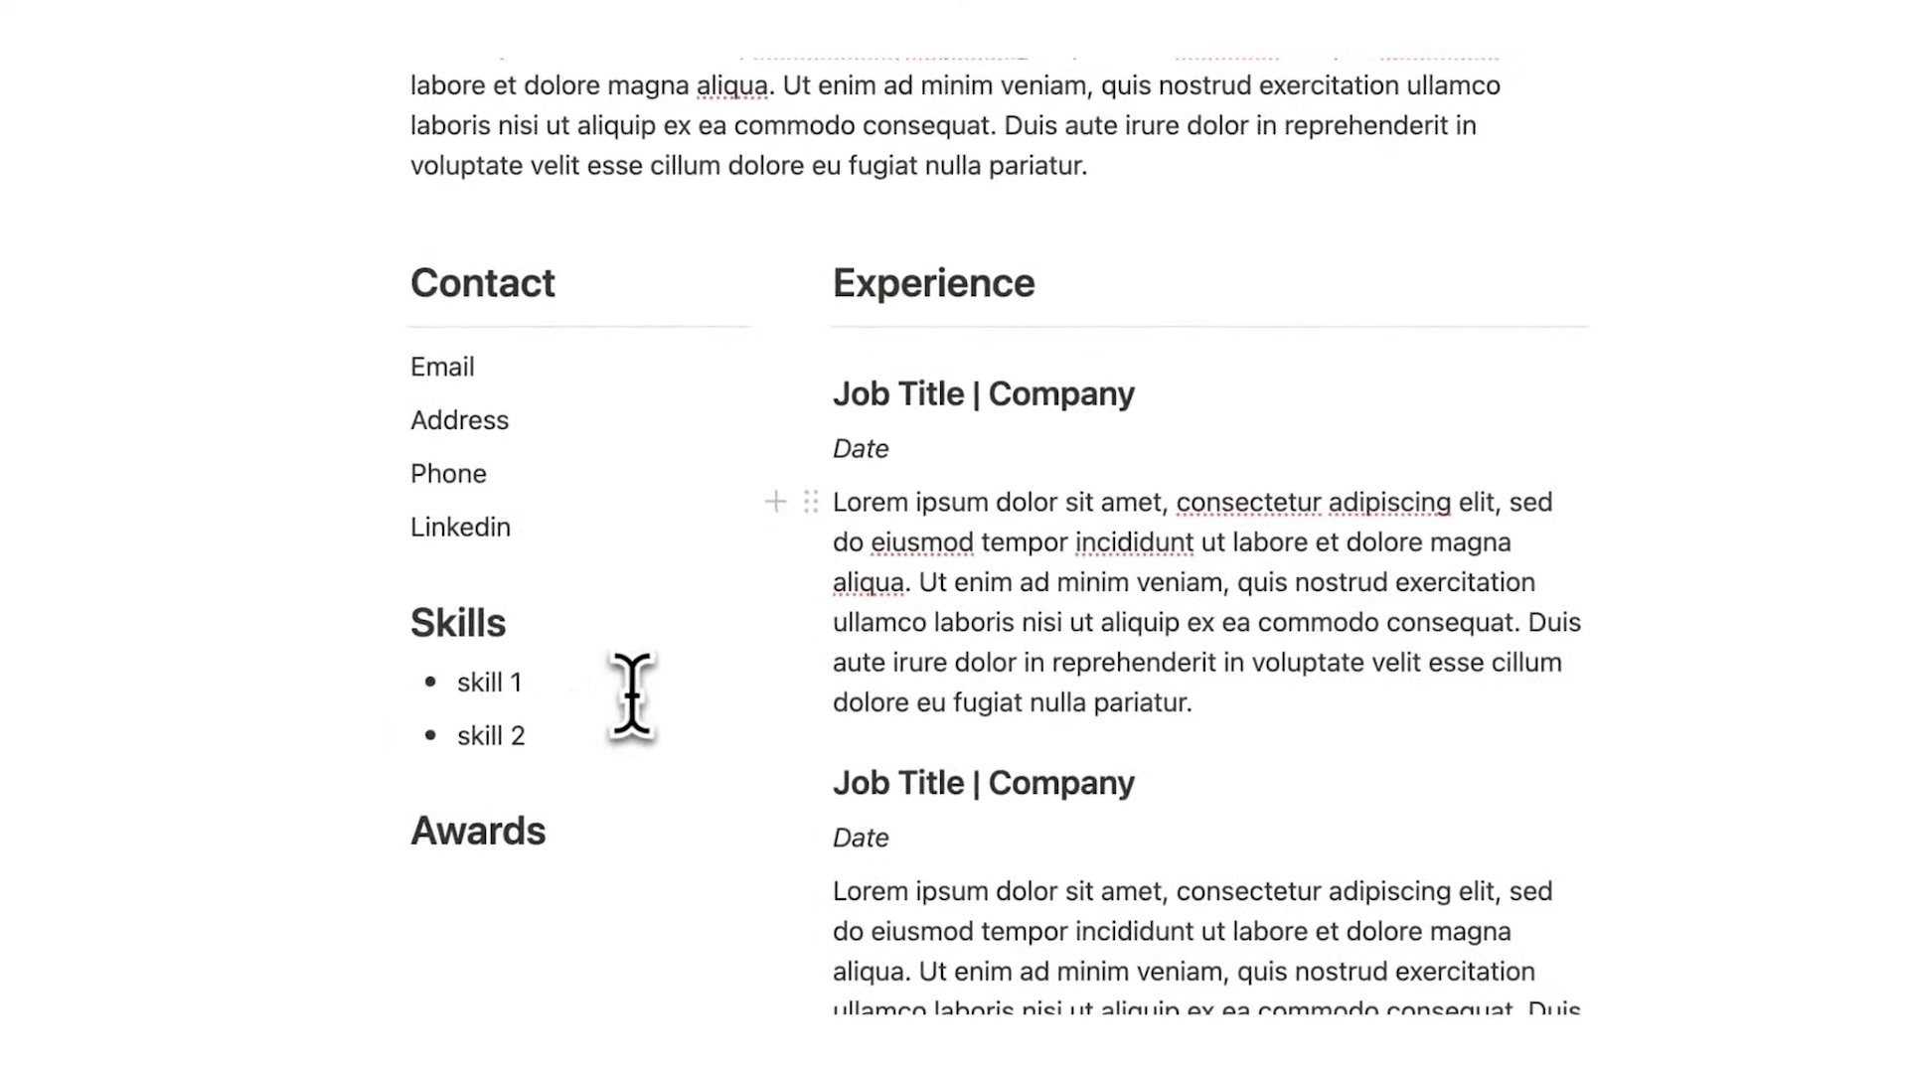
pyautogui.click(1226, 708)
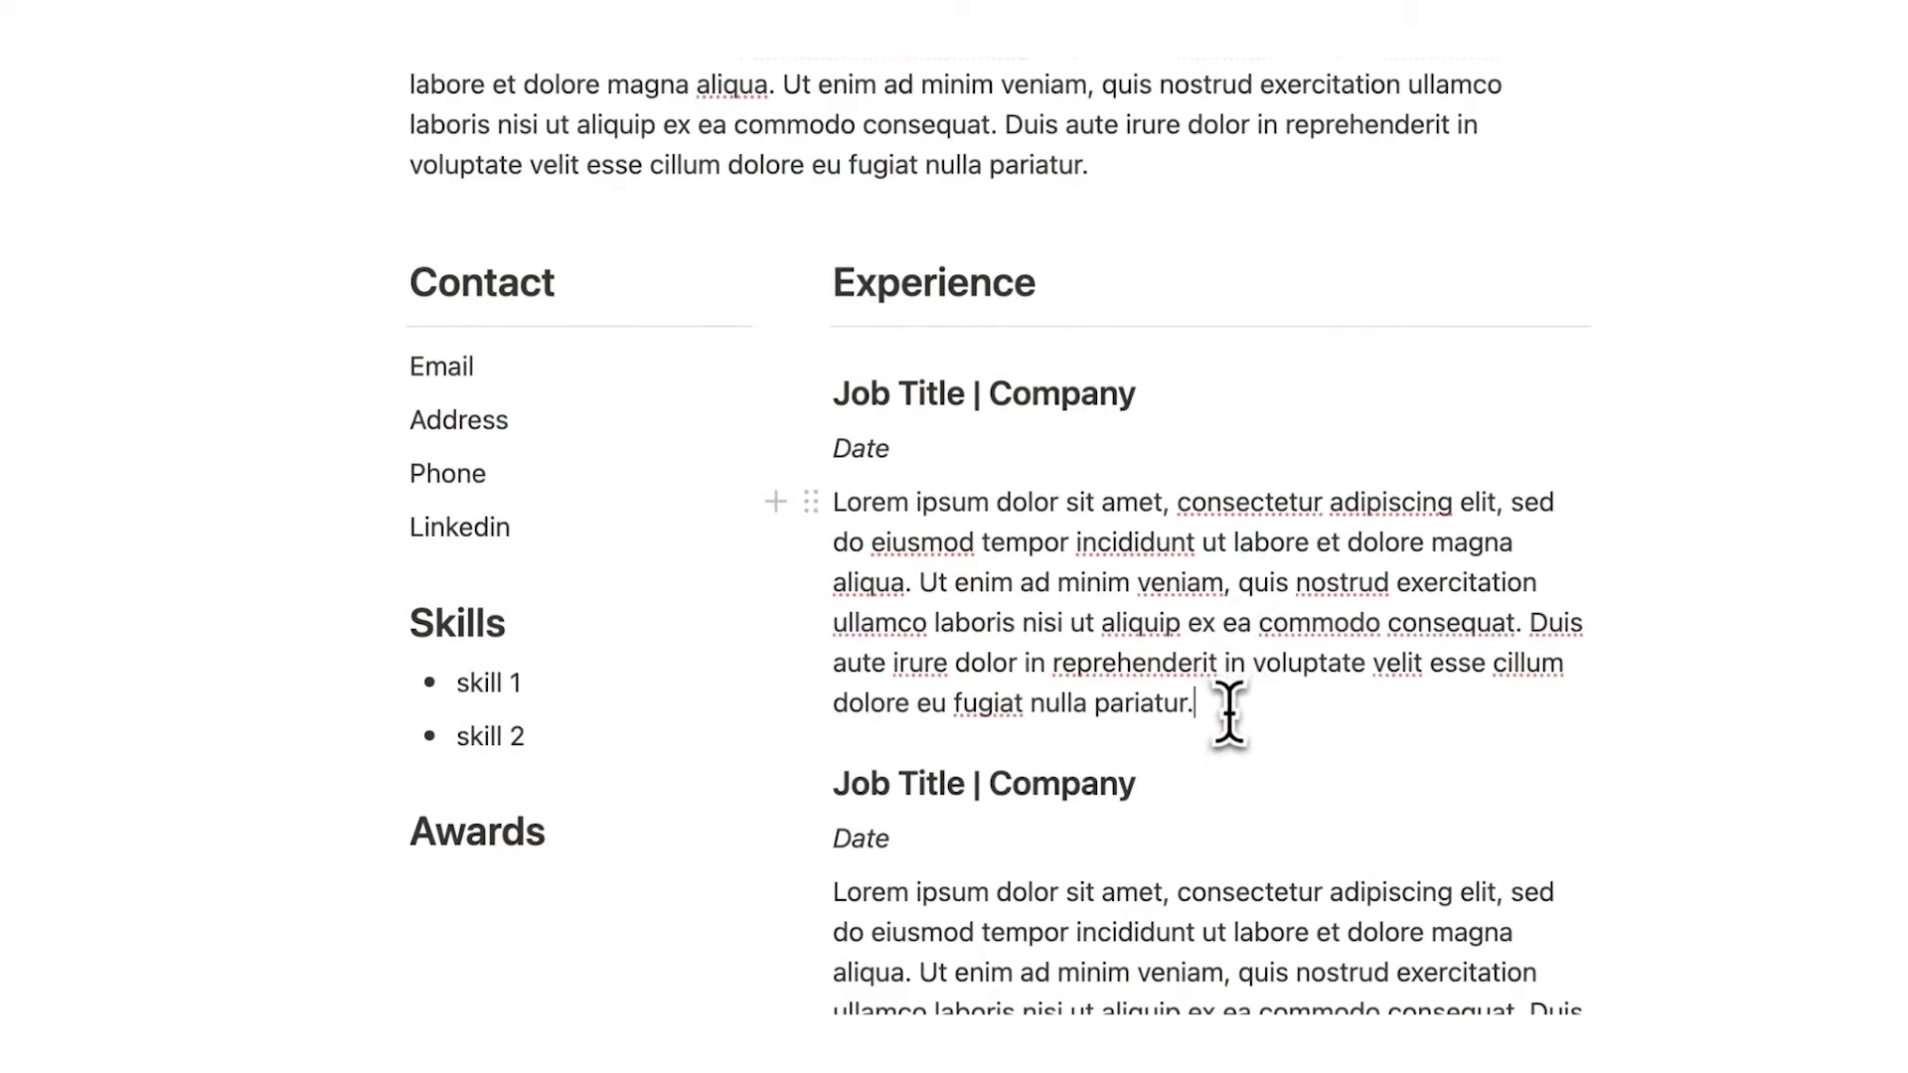
pyautogui.scroll(-5, 1123, 497)
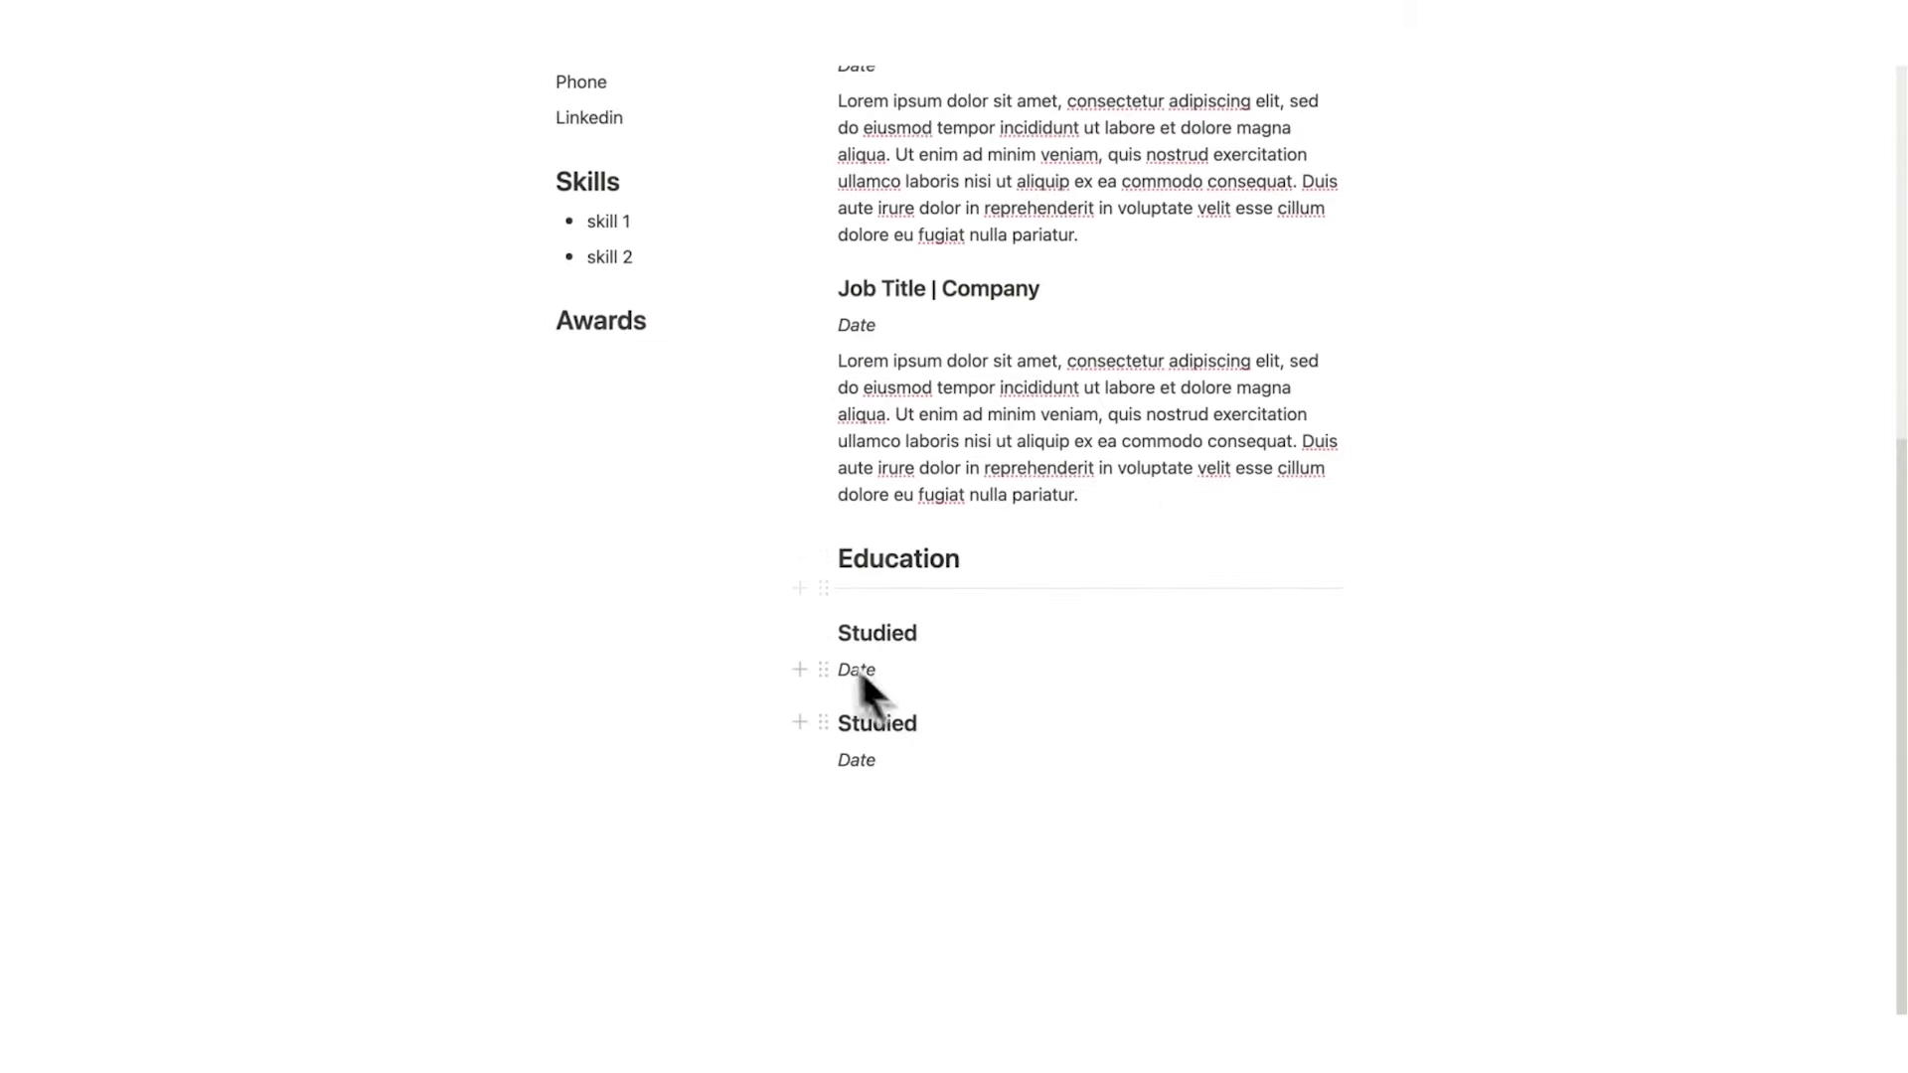
pyautogui.scroll(5, 904, 650)
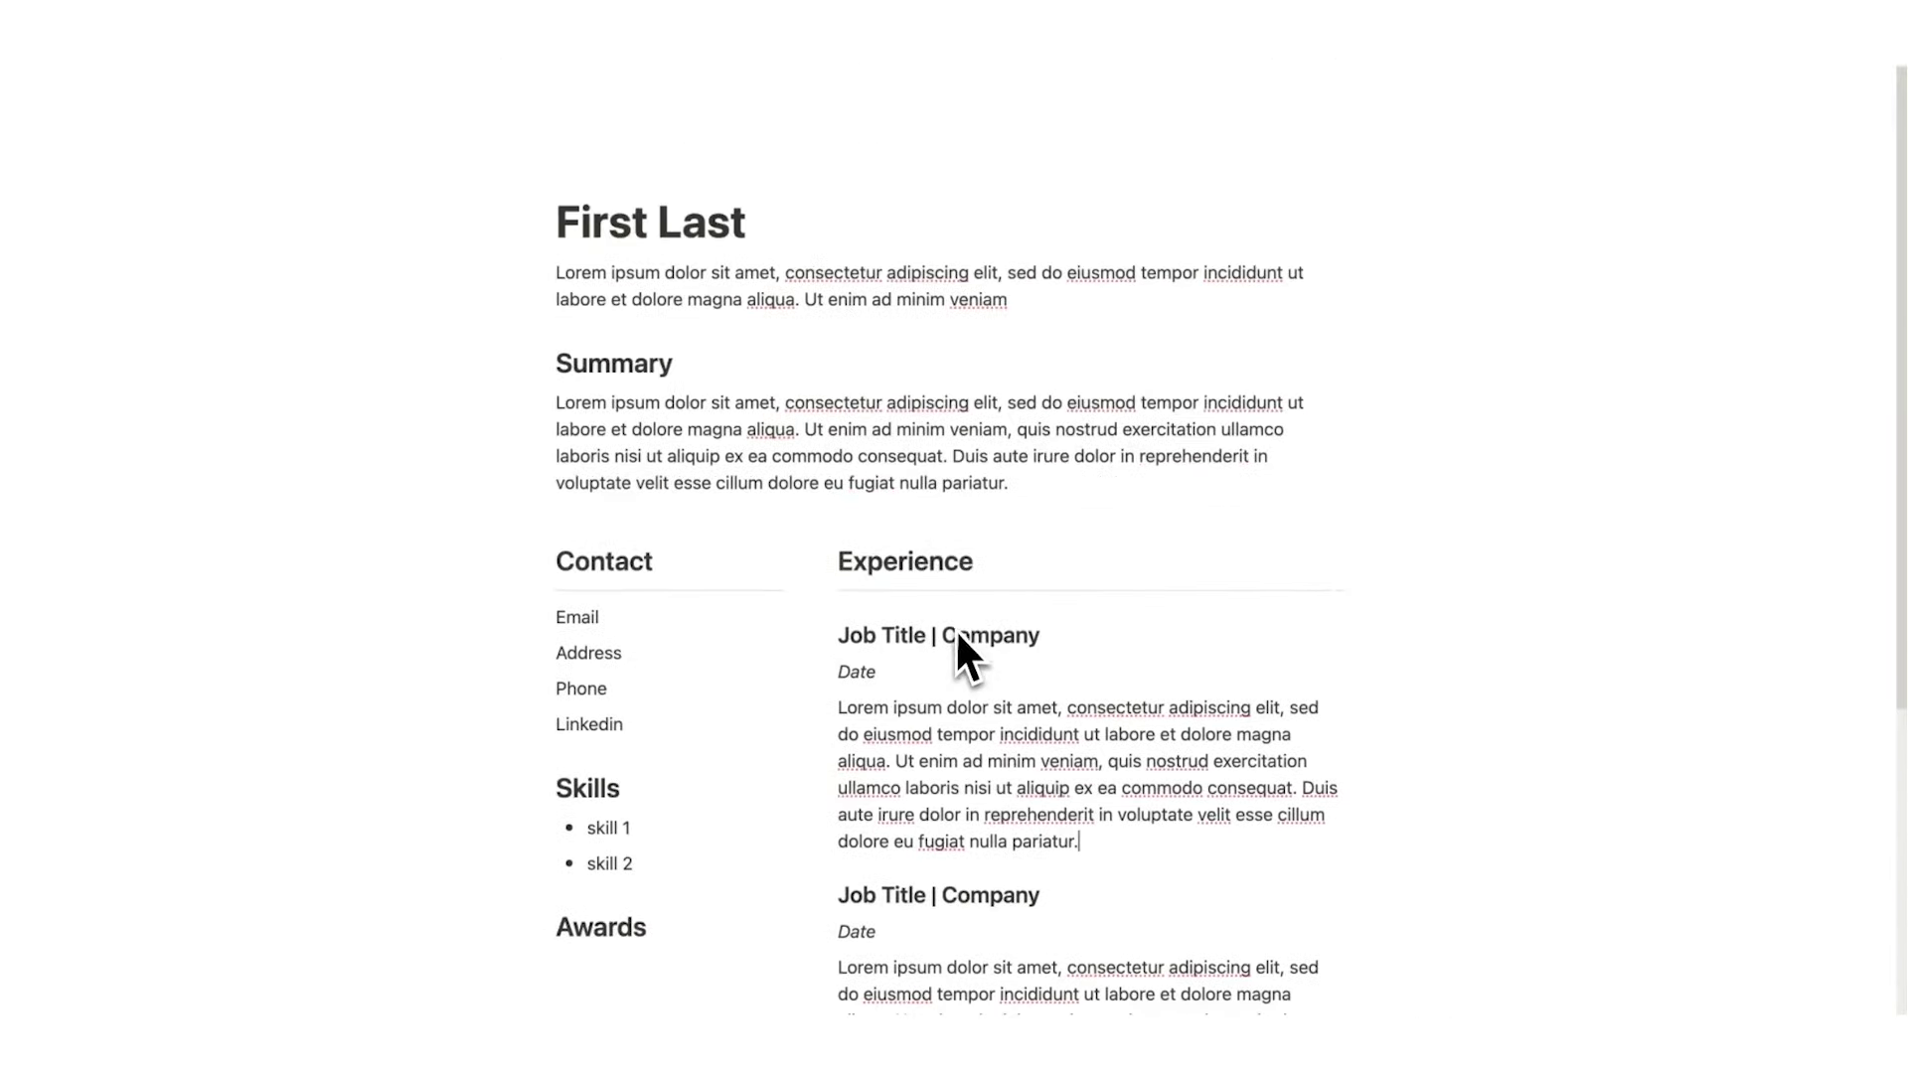
pyautogui.moveTo(576, 405); pyautogui.dragTo(1075, 472)
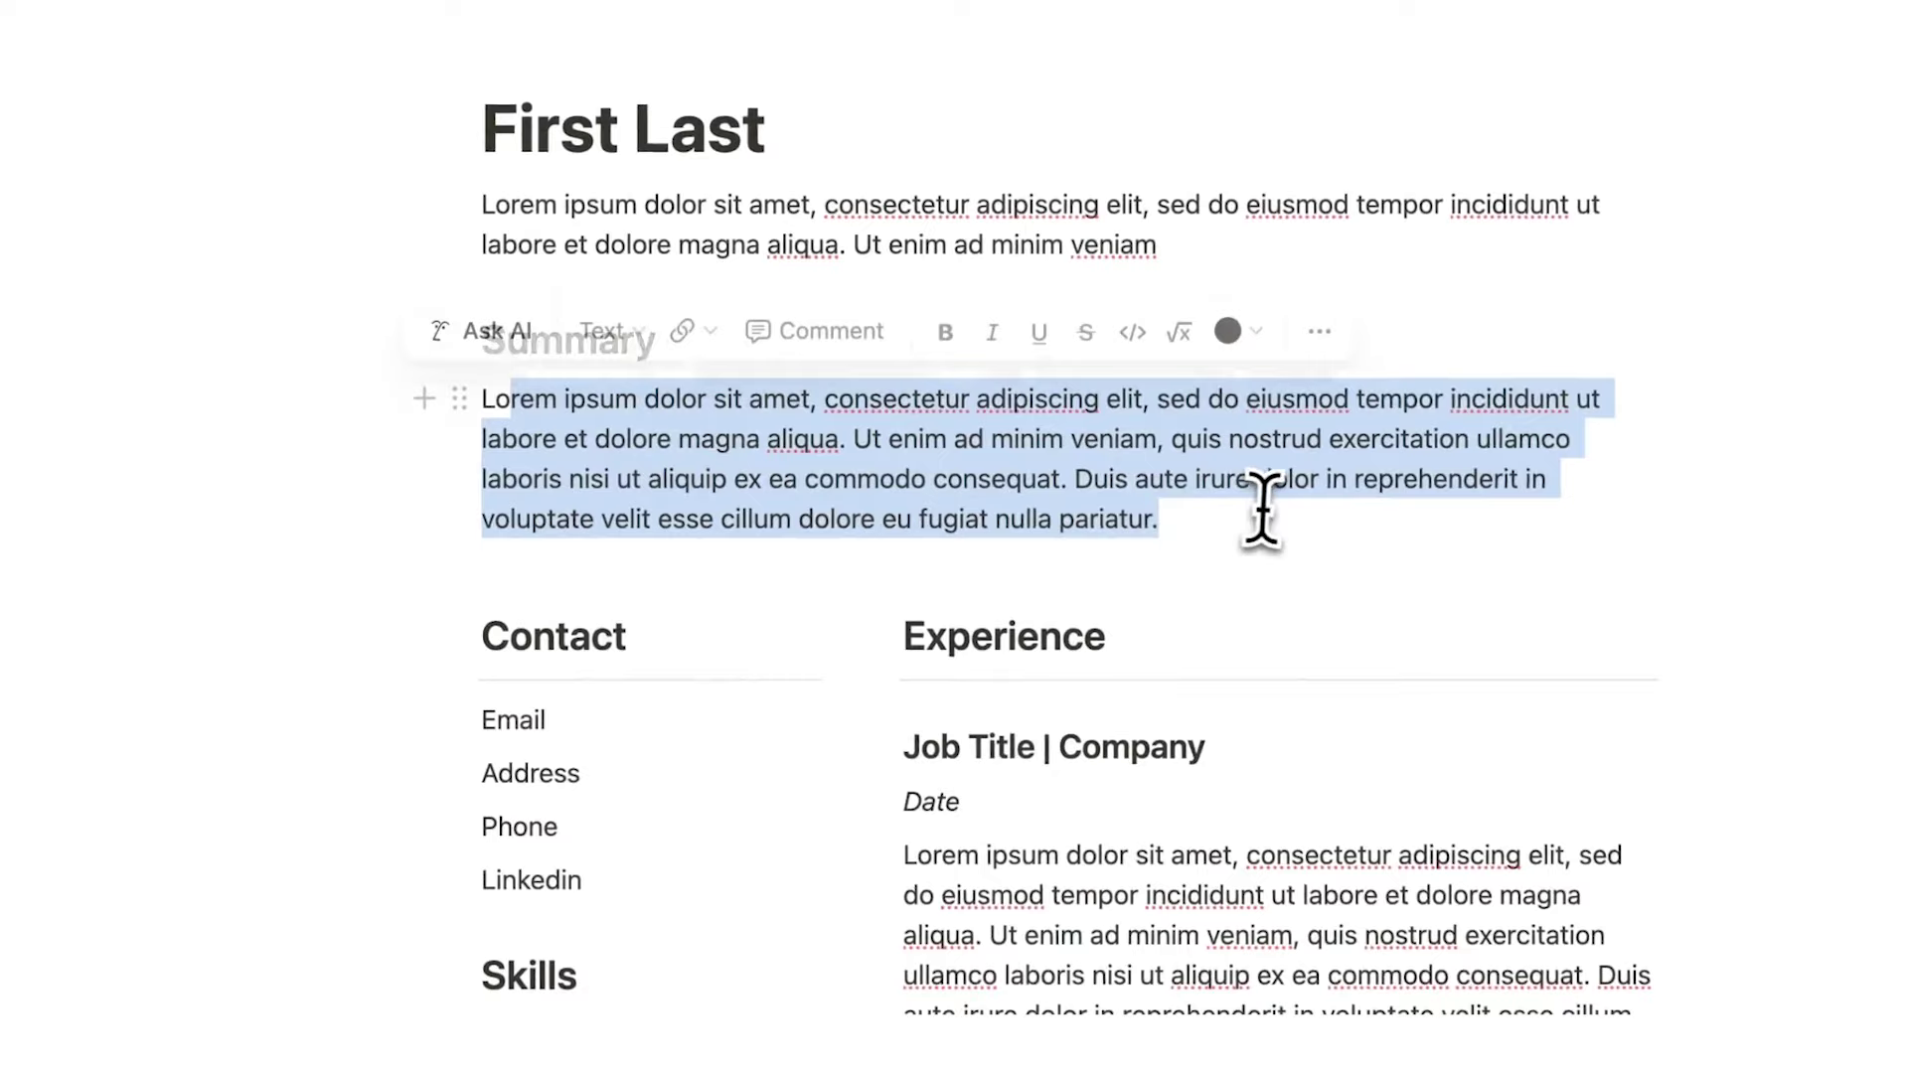
pyautogui.click(1079, 481)
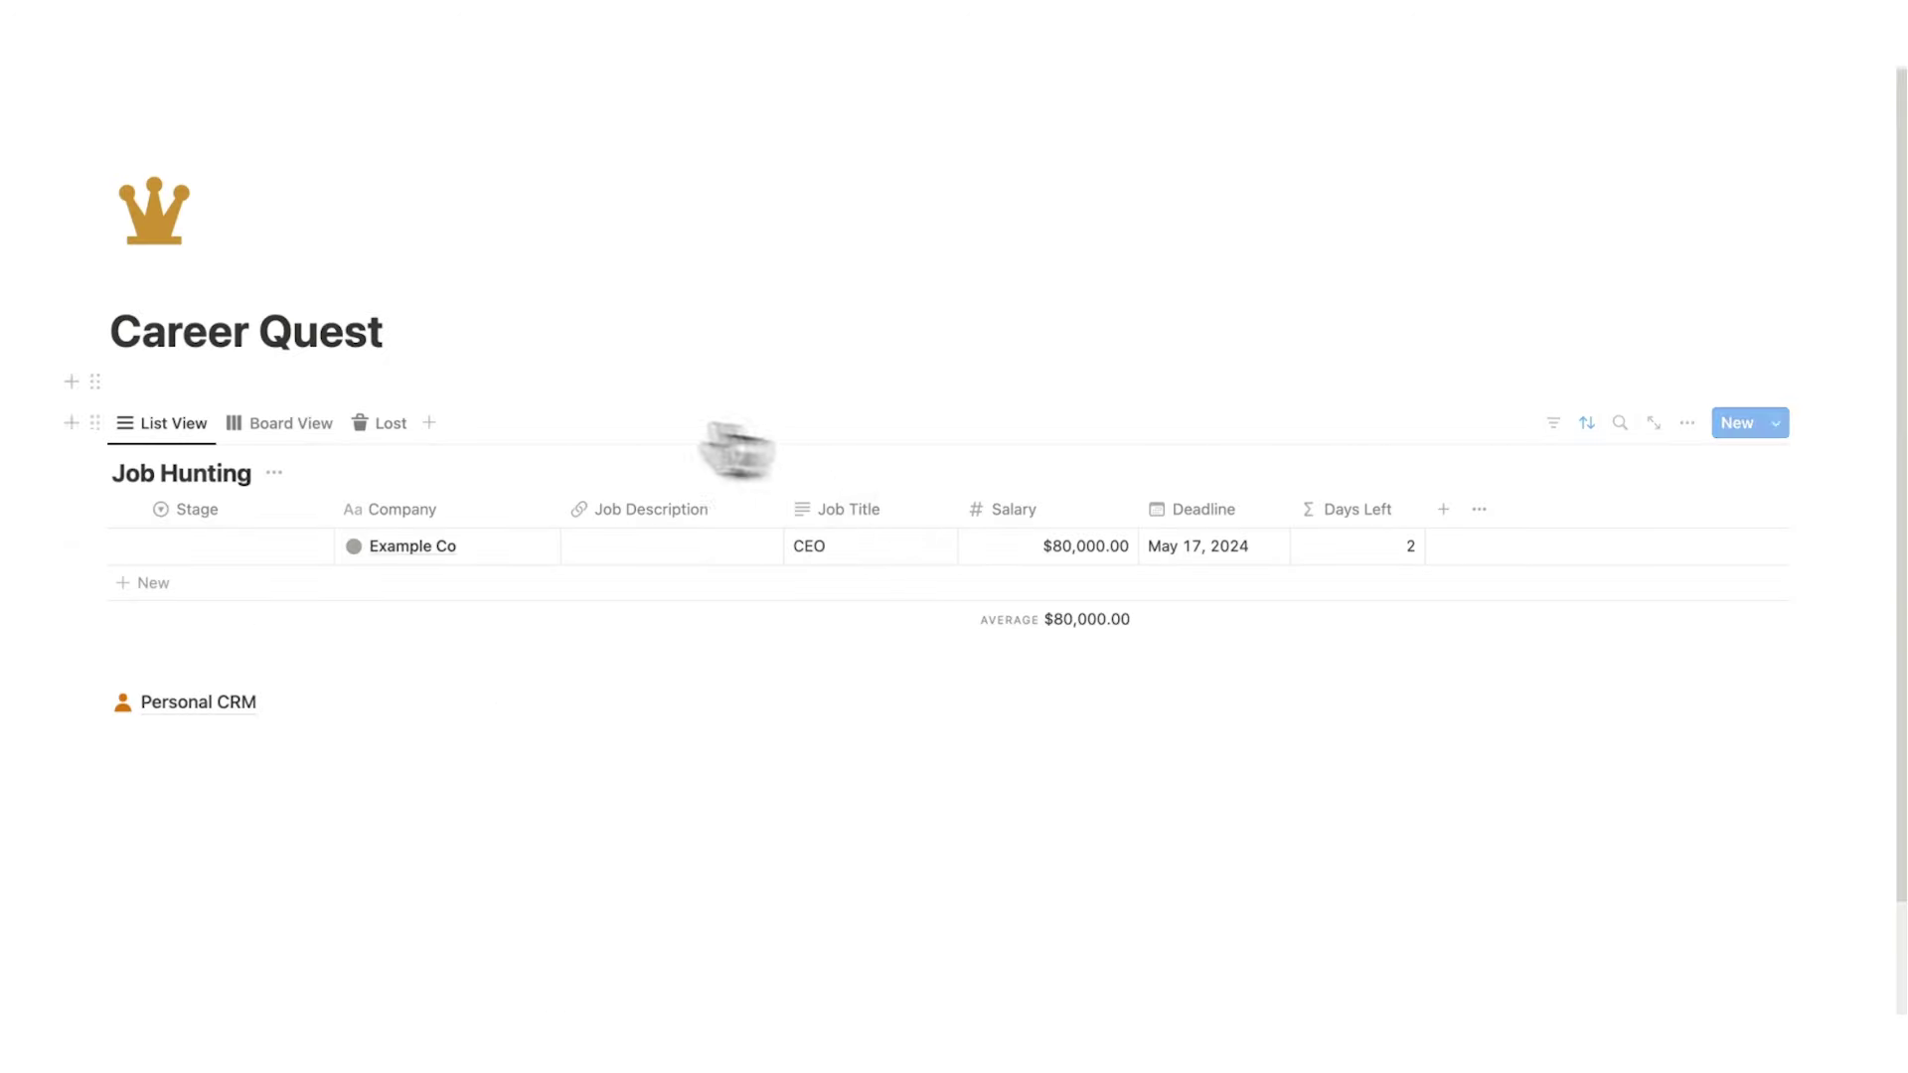
# - Edit the New Job template and open its linked First Last v1 resume page
pyautogui.click(1774, 424)
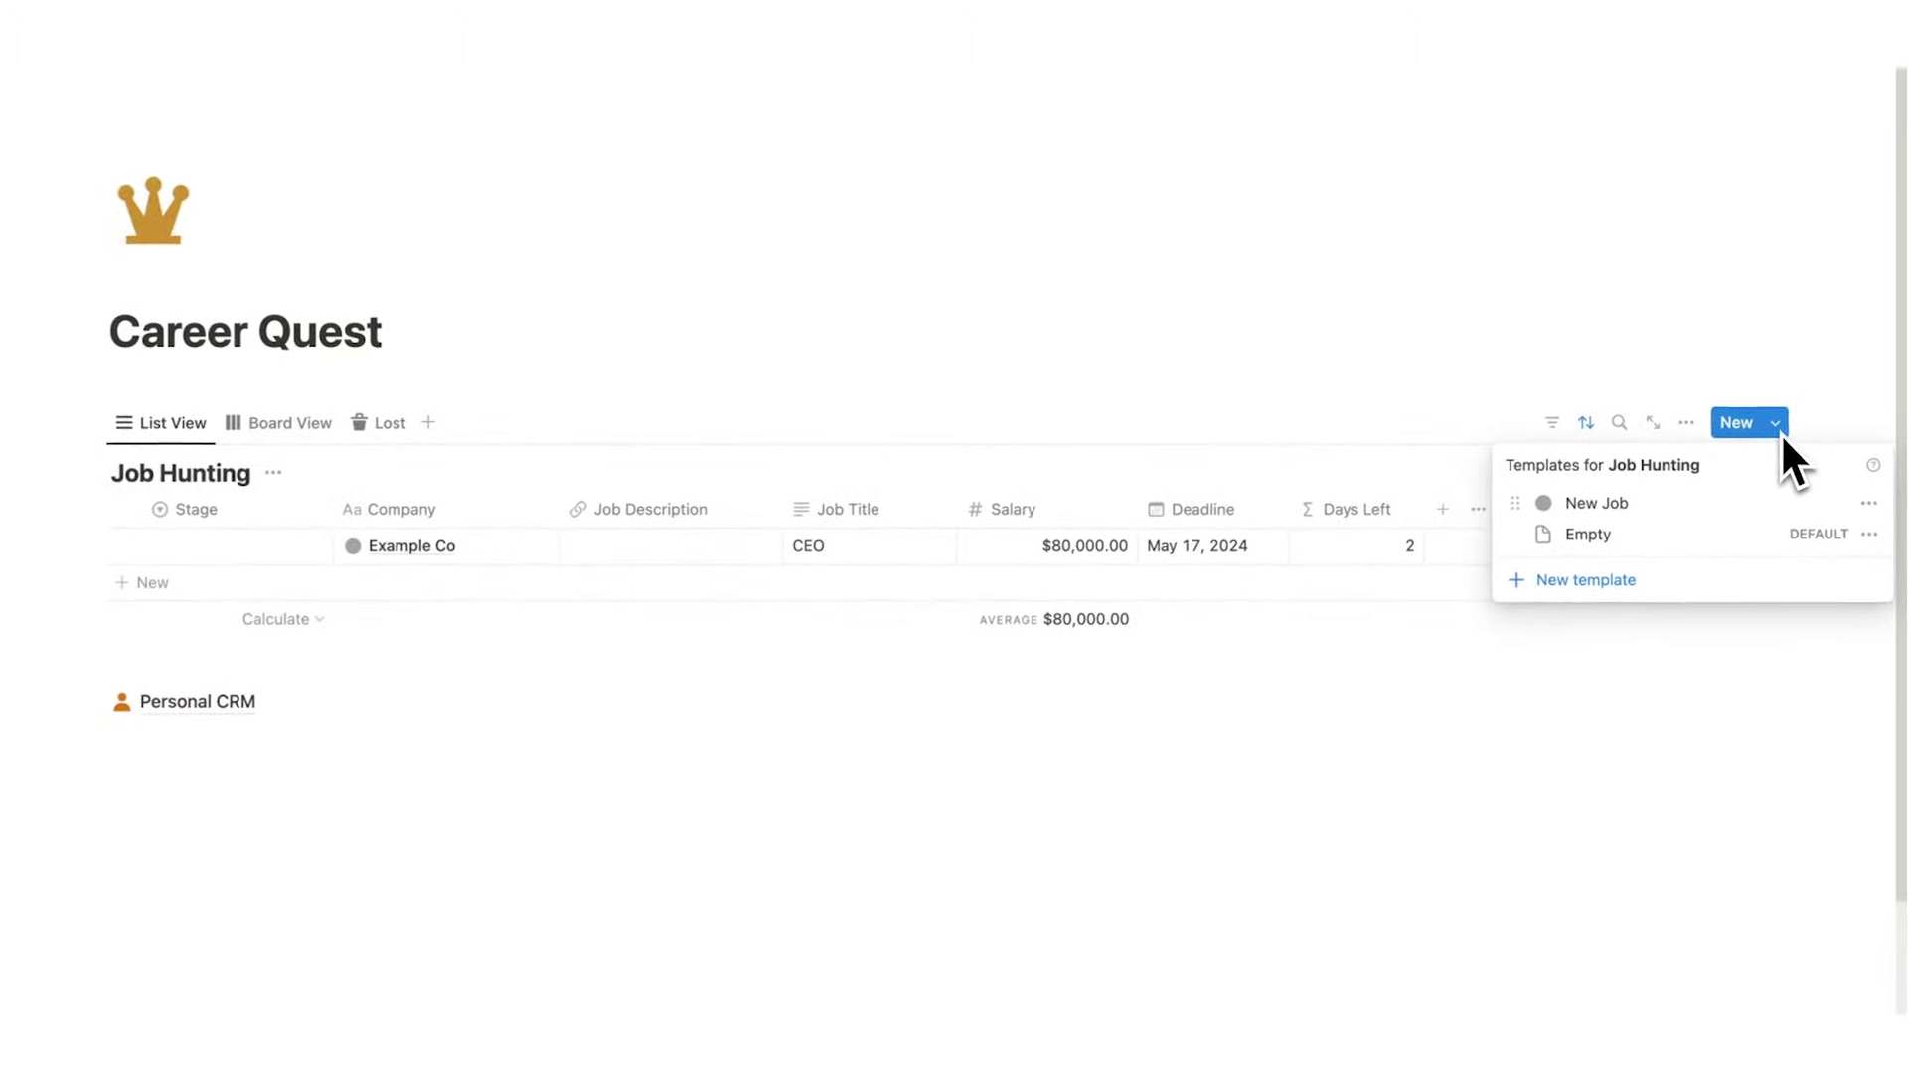
pyautogui.click(1867, 505)
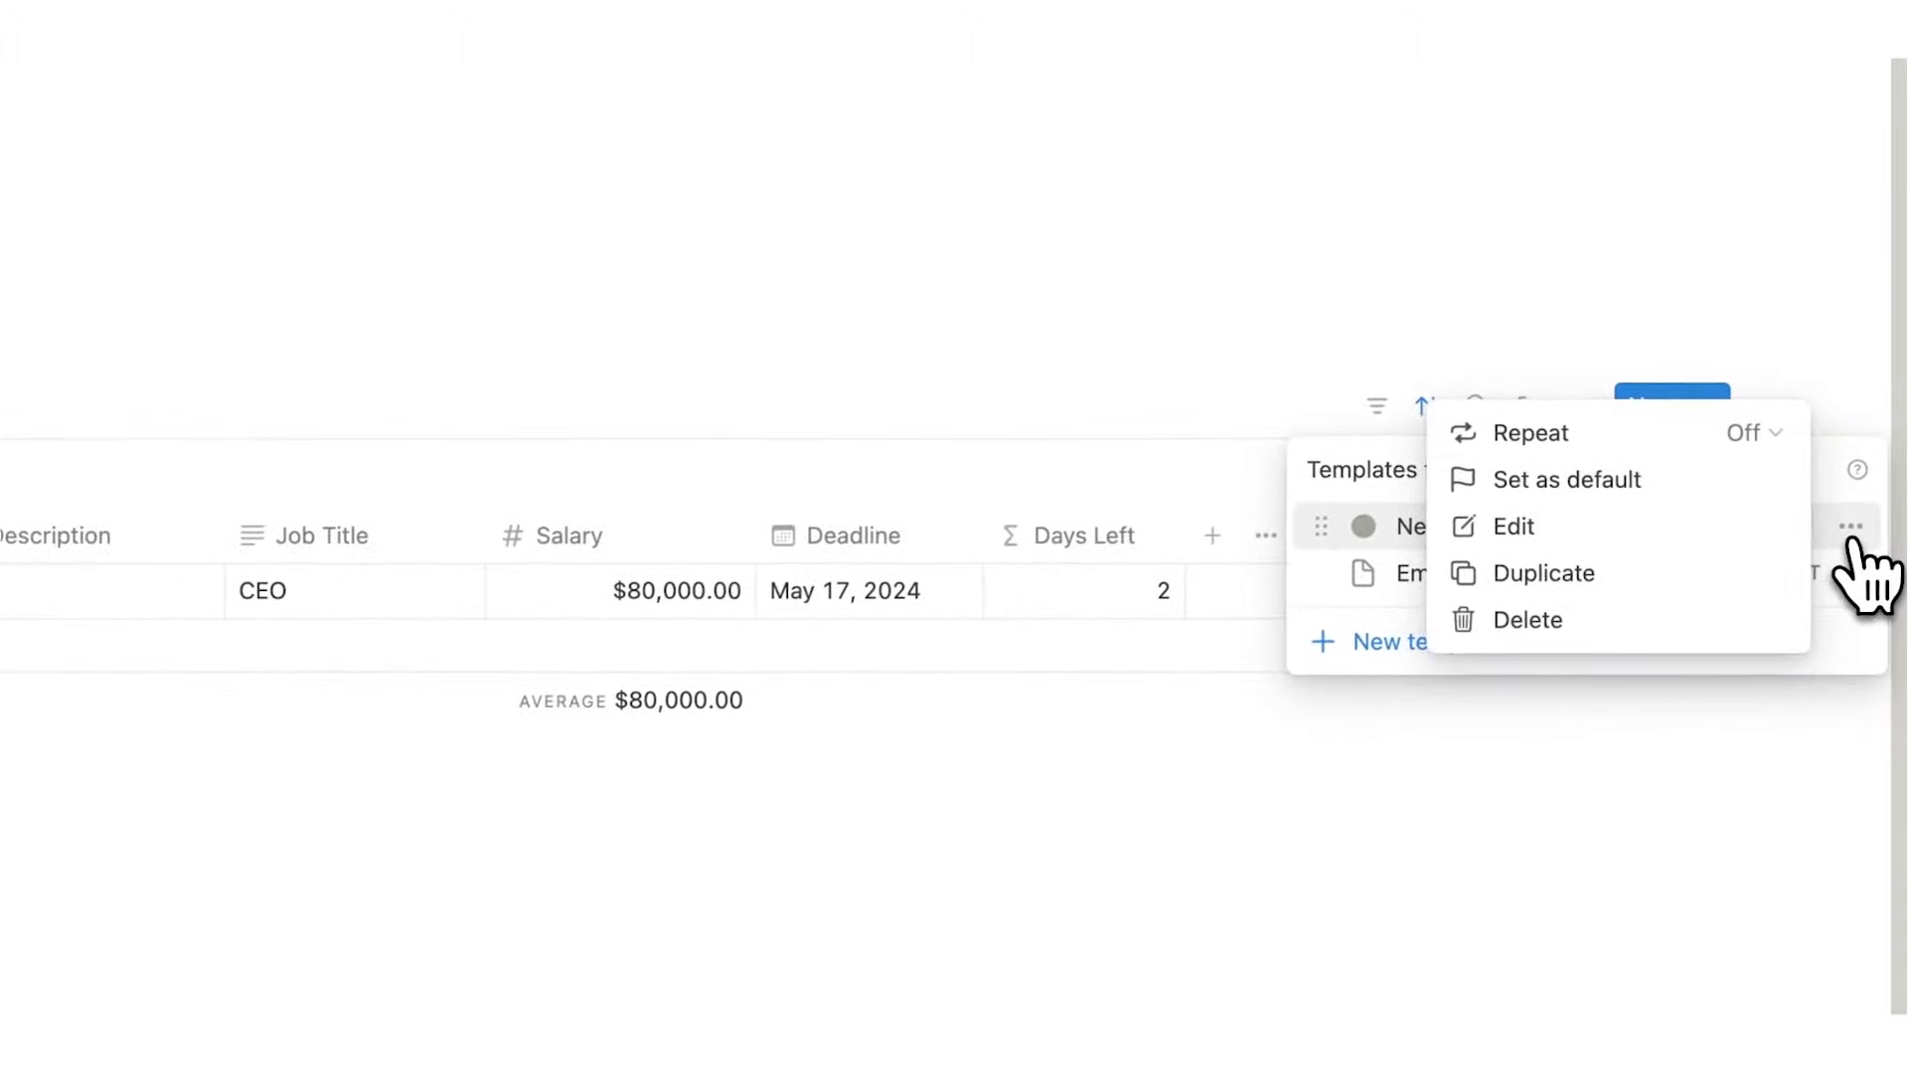
pyautogui.click(1731, 529)
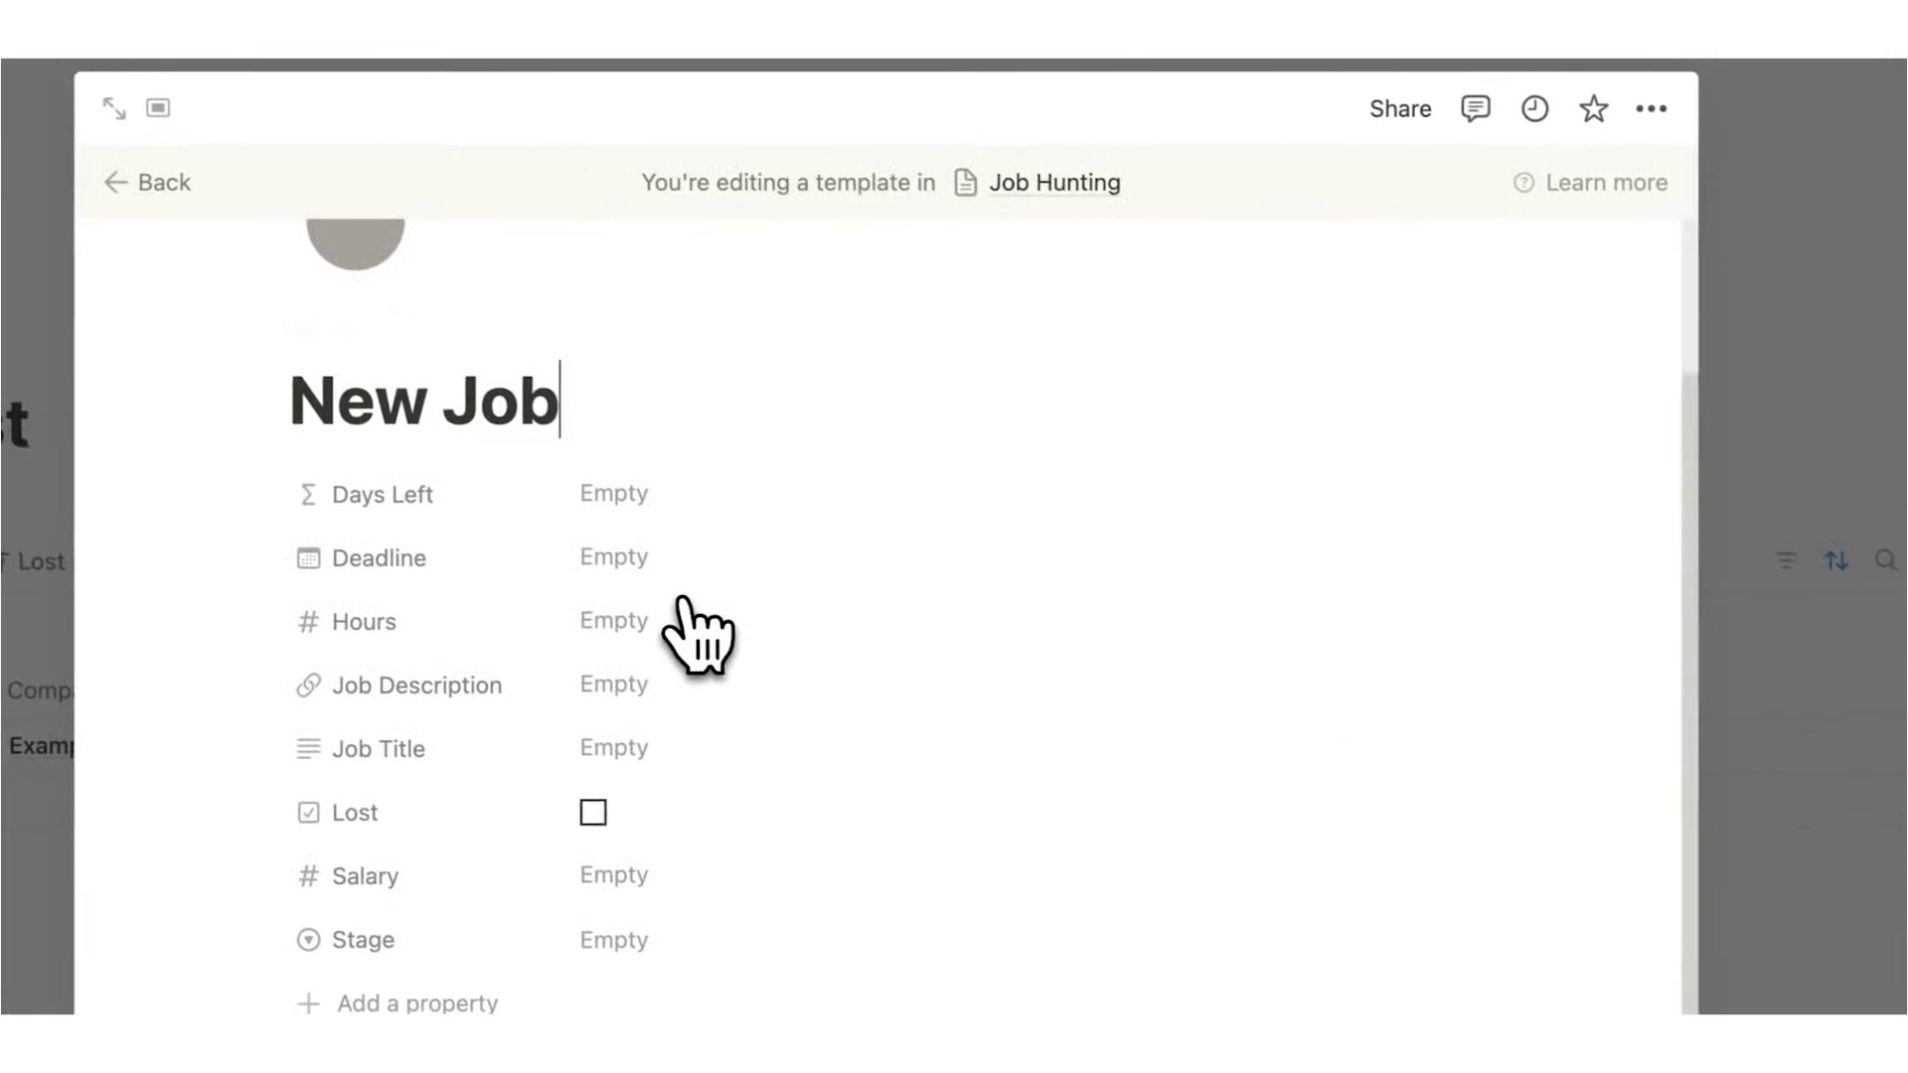
pyautogui.scroll(-3, 824, 338)
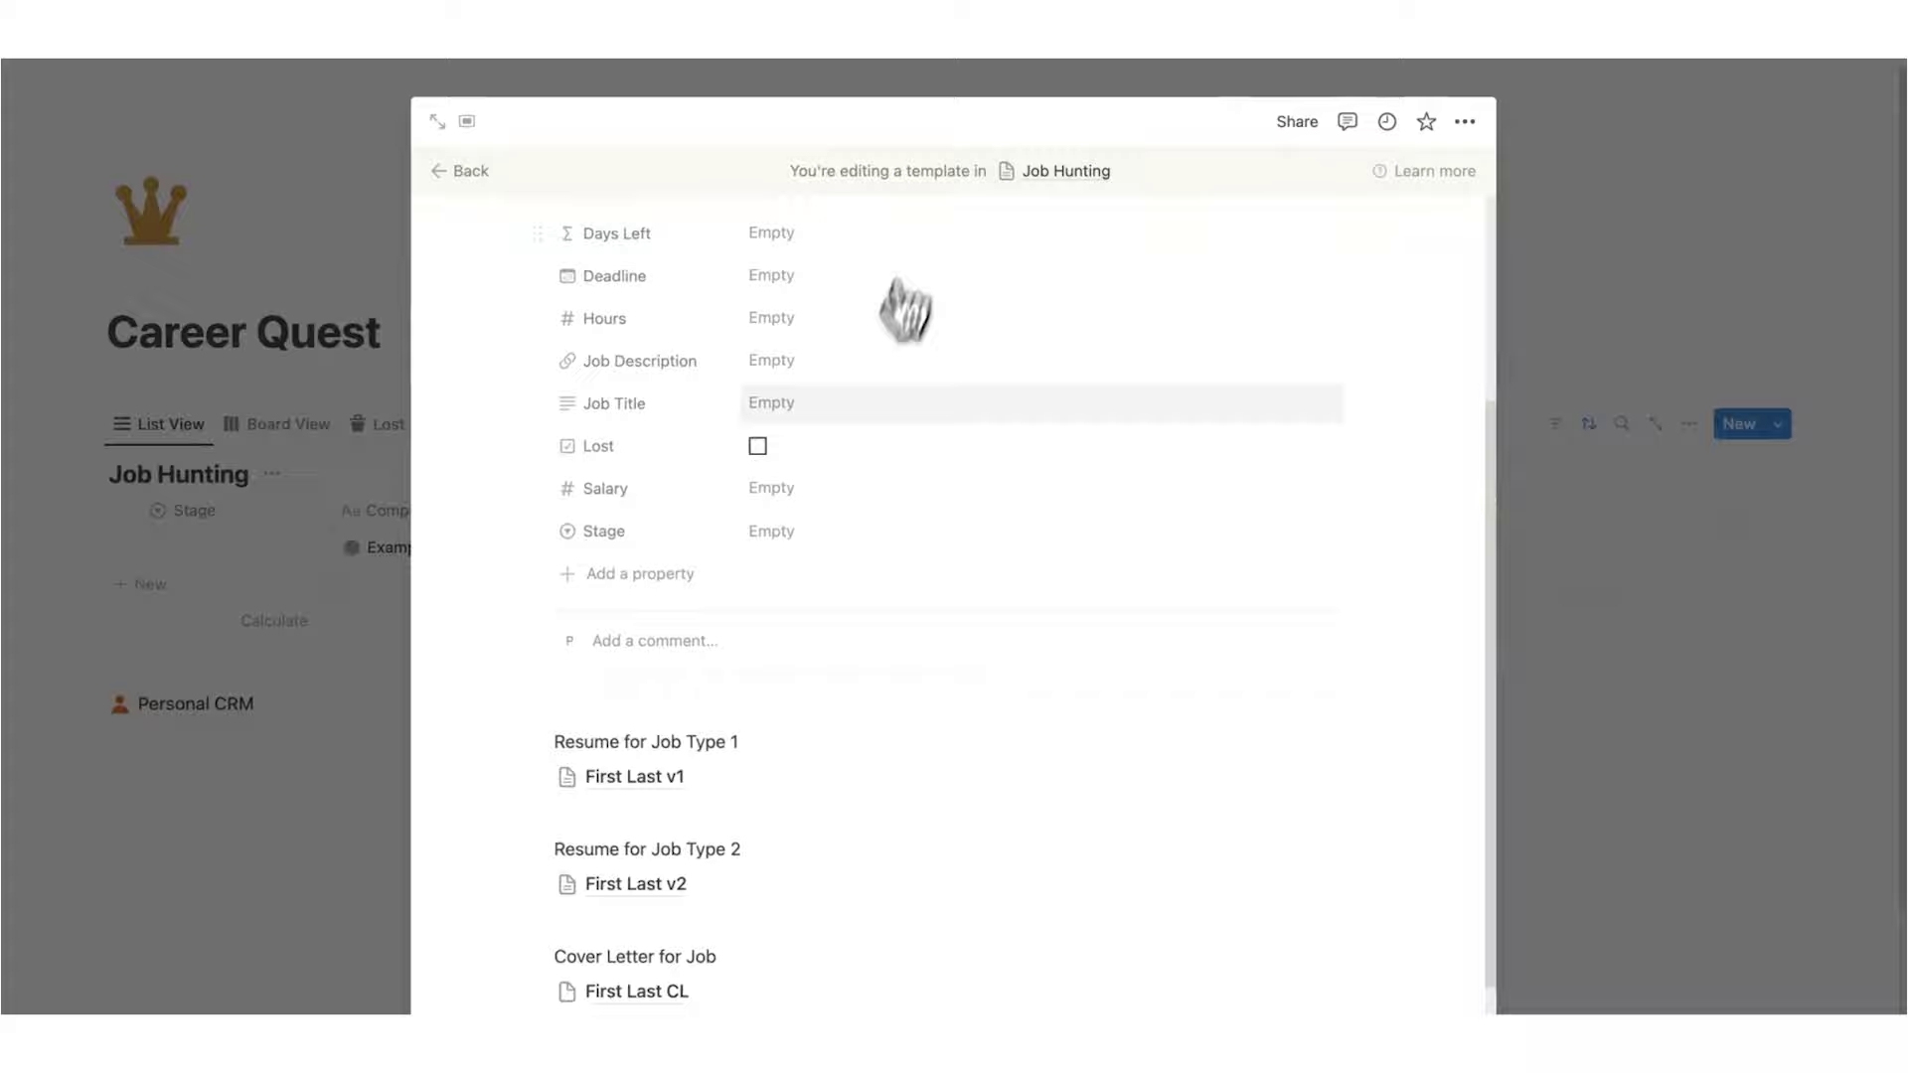
pyautogui.scroll(-2, 874, 387)
pyautogui.moveTo(779, 733)
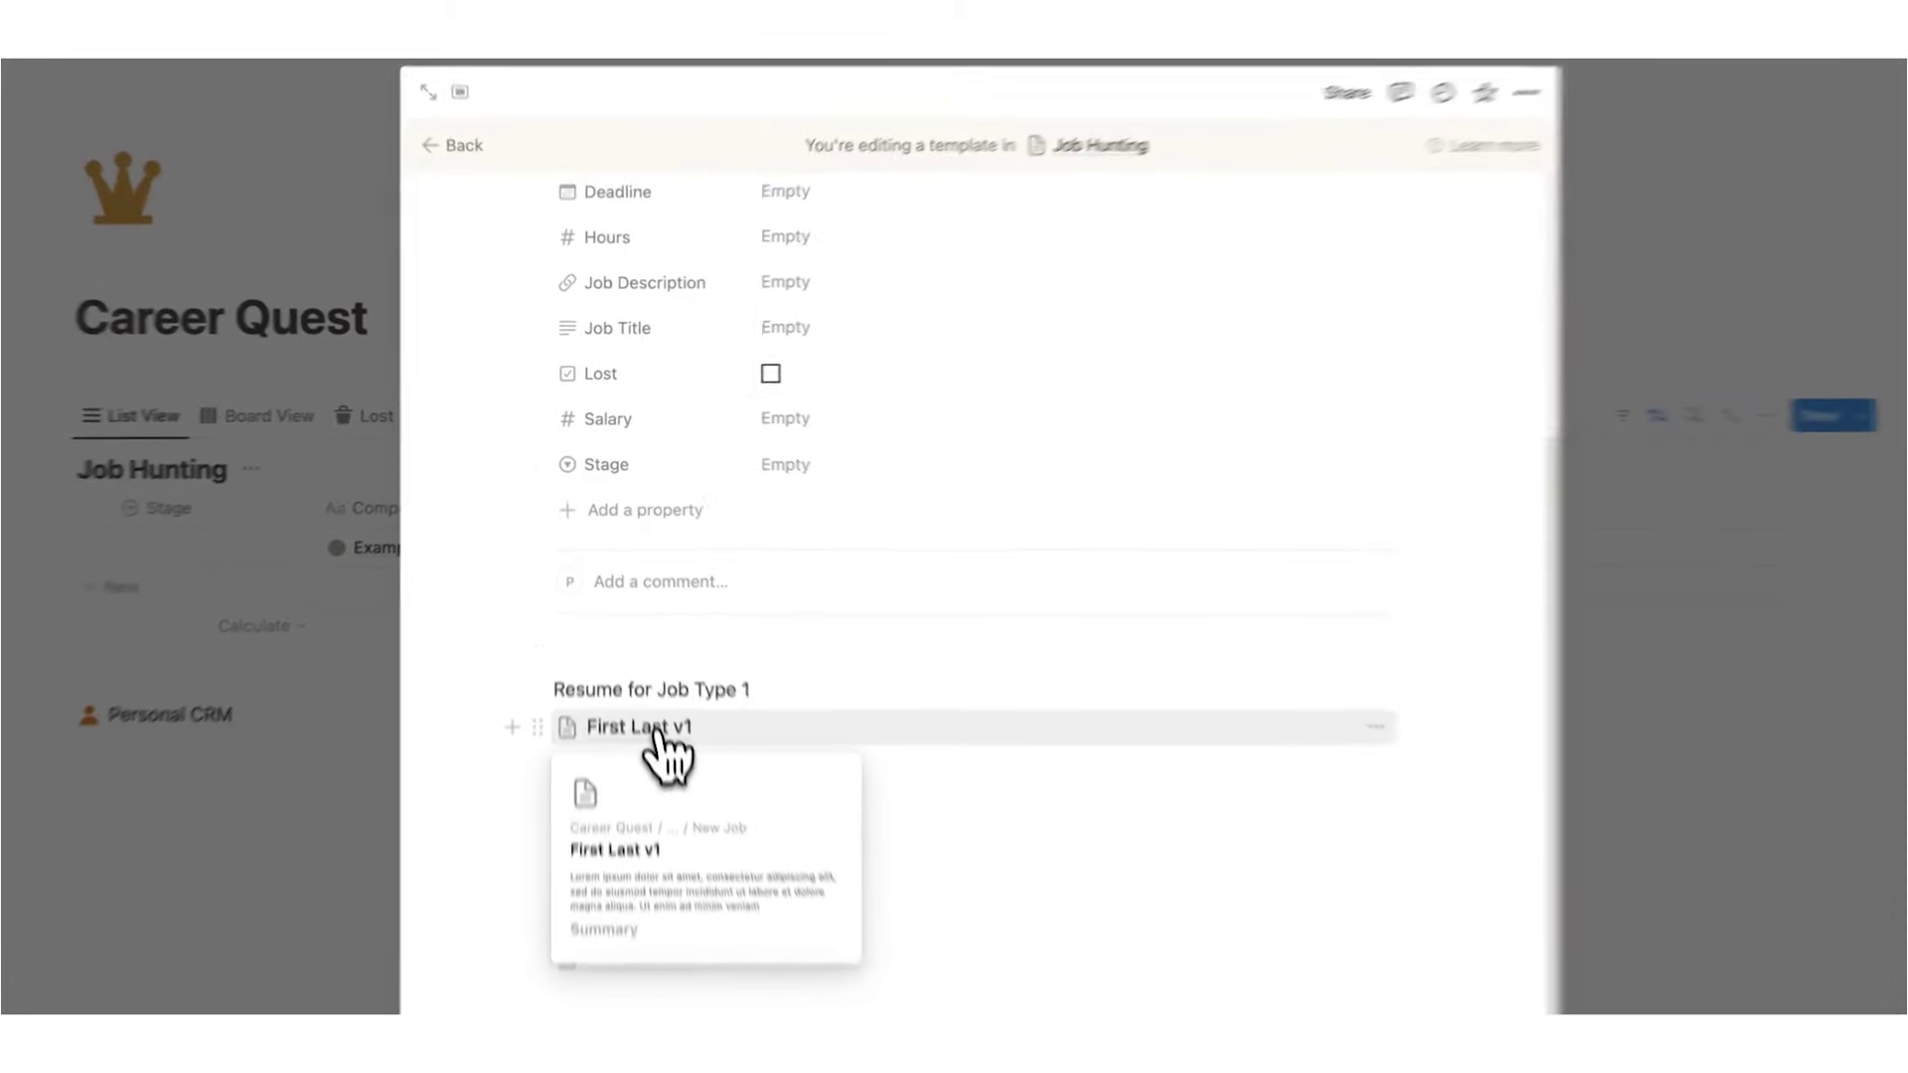
pyautogui.click(656, 730)
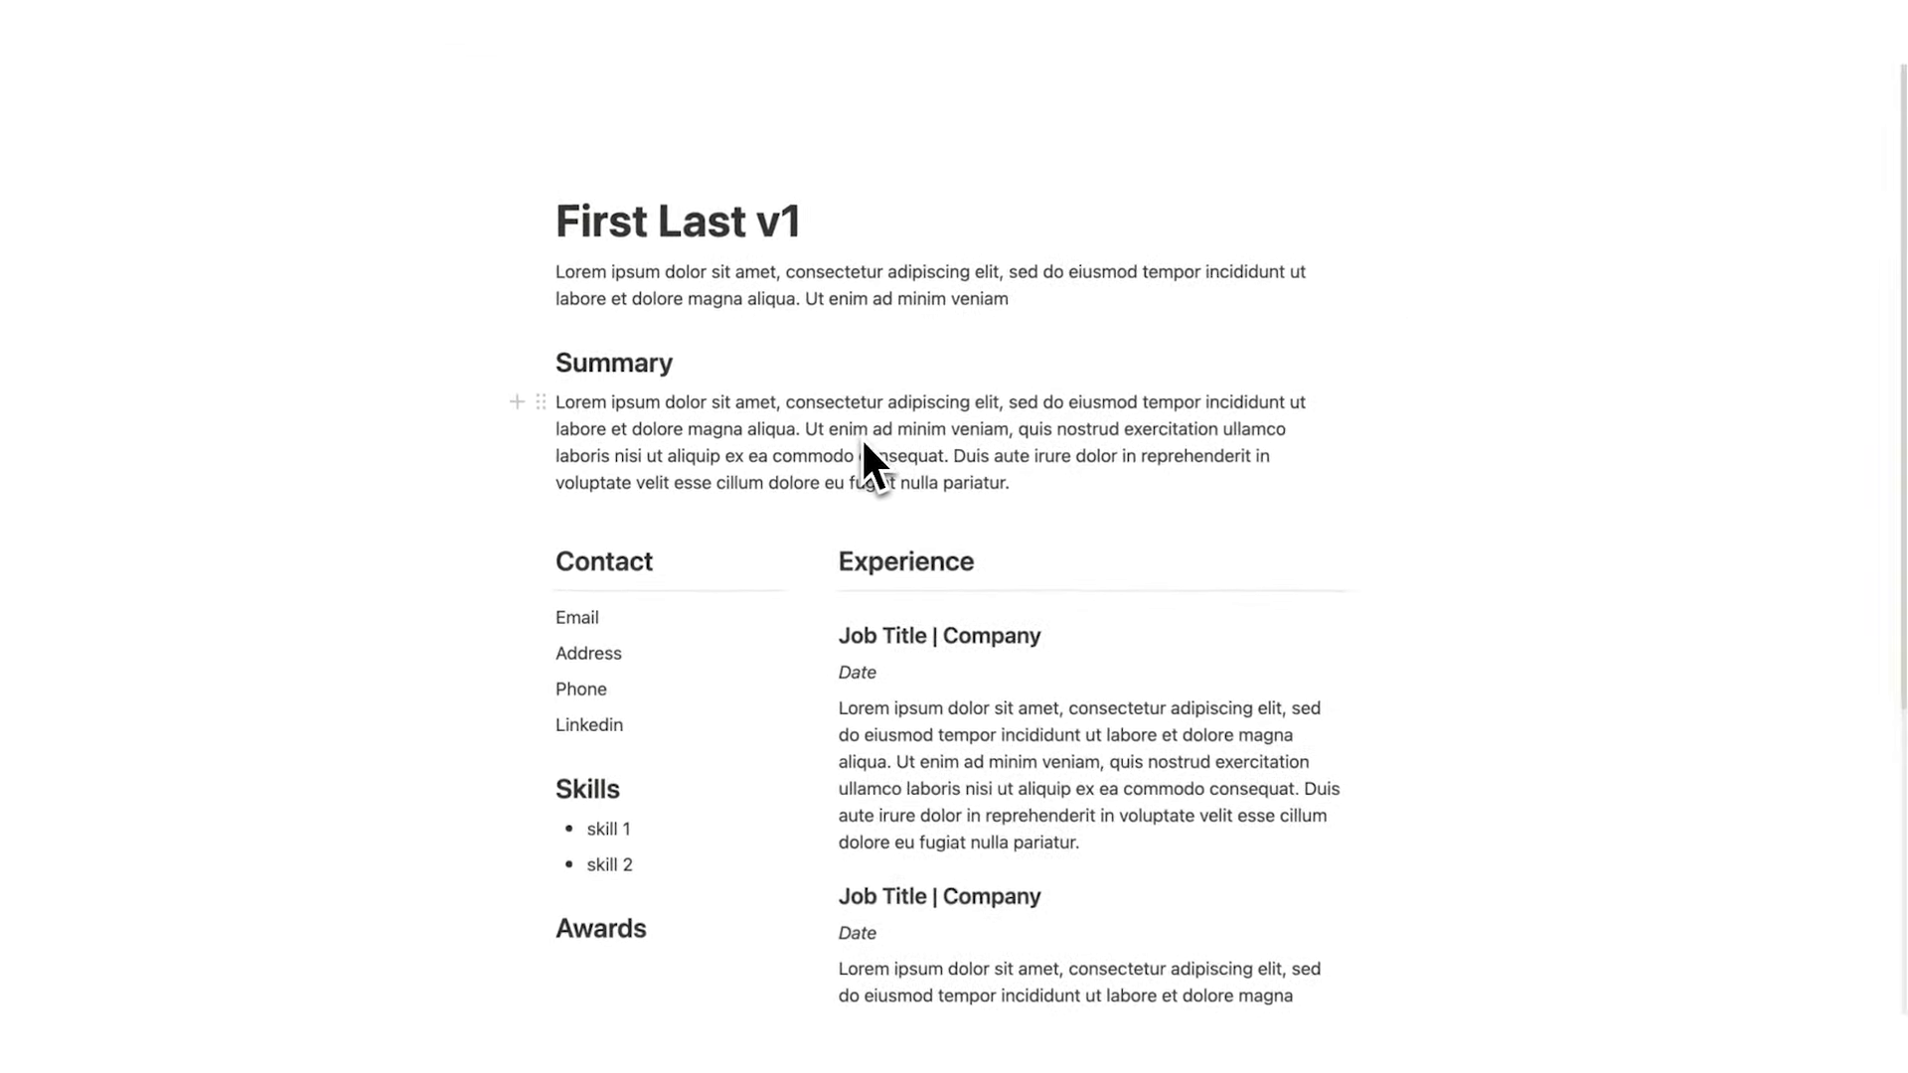
pyautogui.click(627, 616)
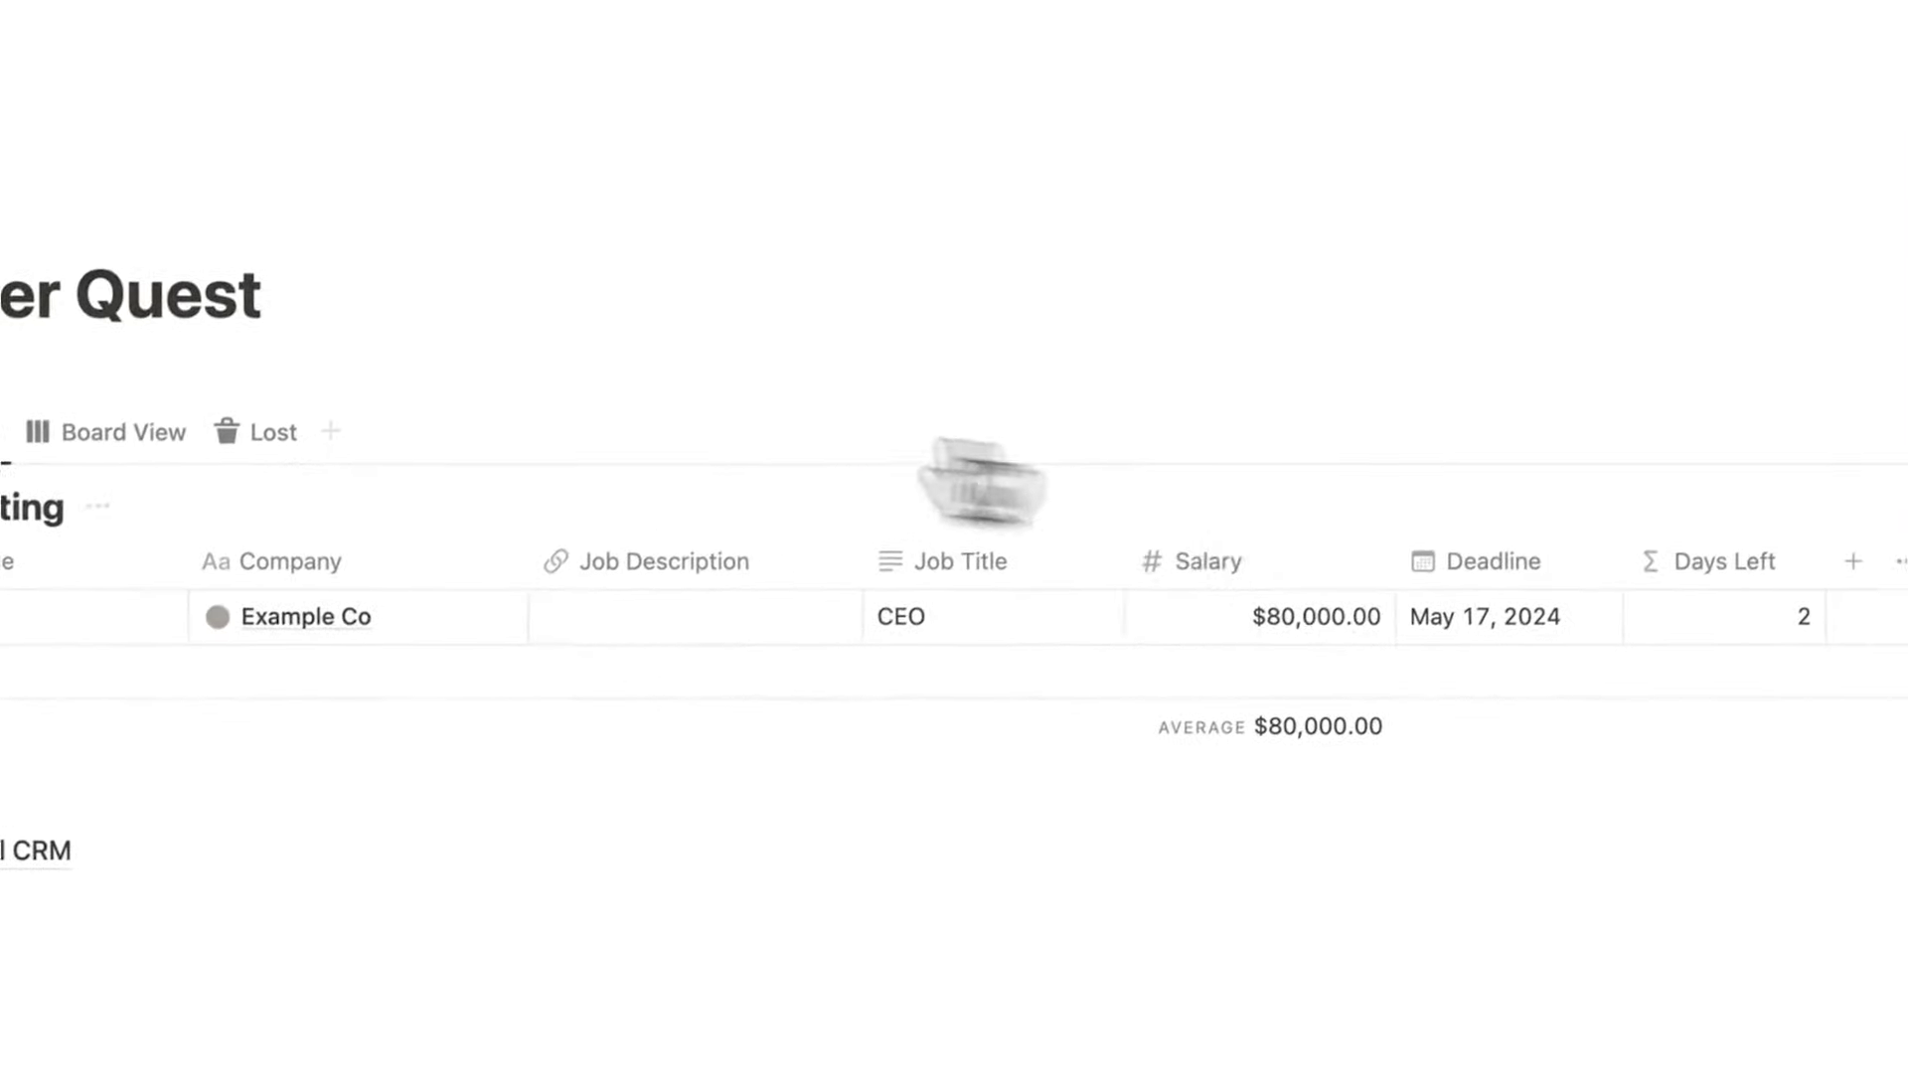
# - Add a Job Hunting row from the New Job template and open its First Last v1 resume
pyautogui.click(243, 619)
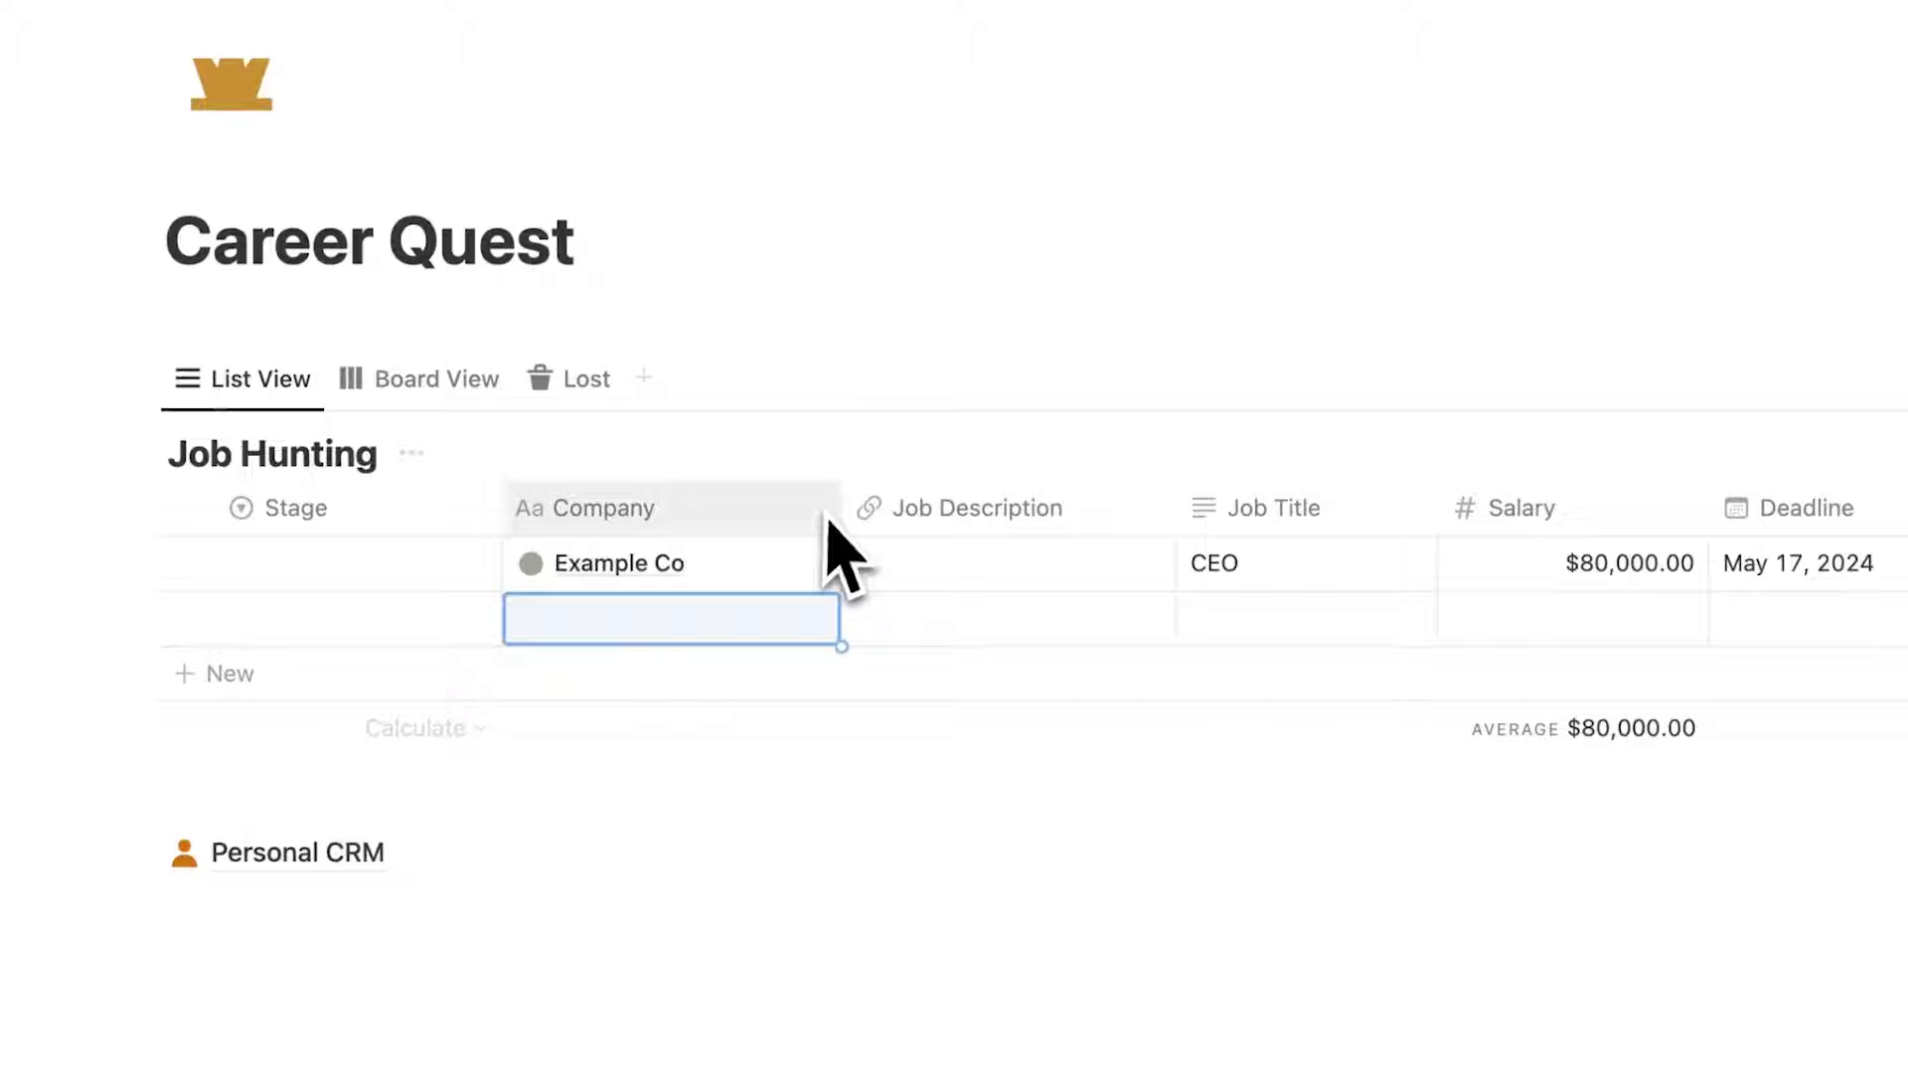
pyautogui.click(800, 619)
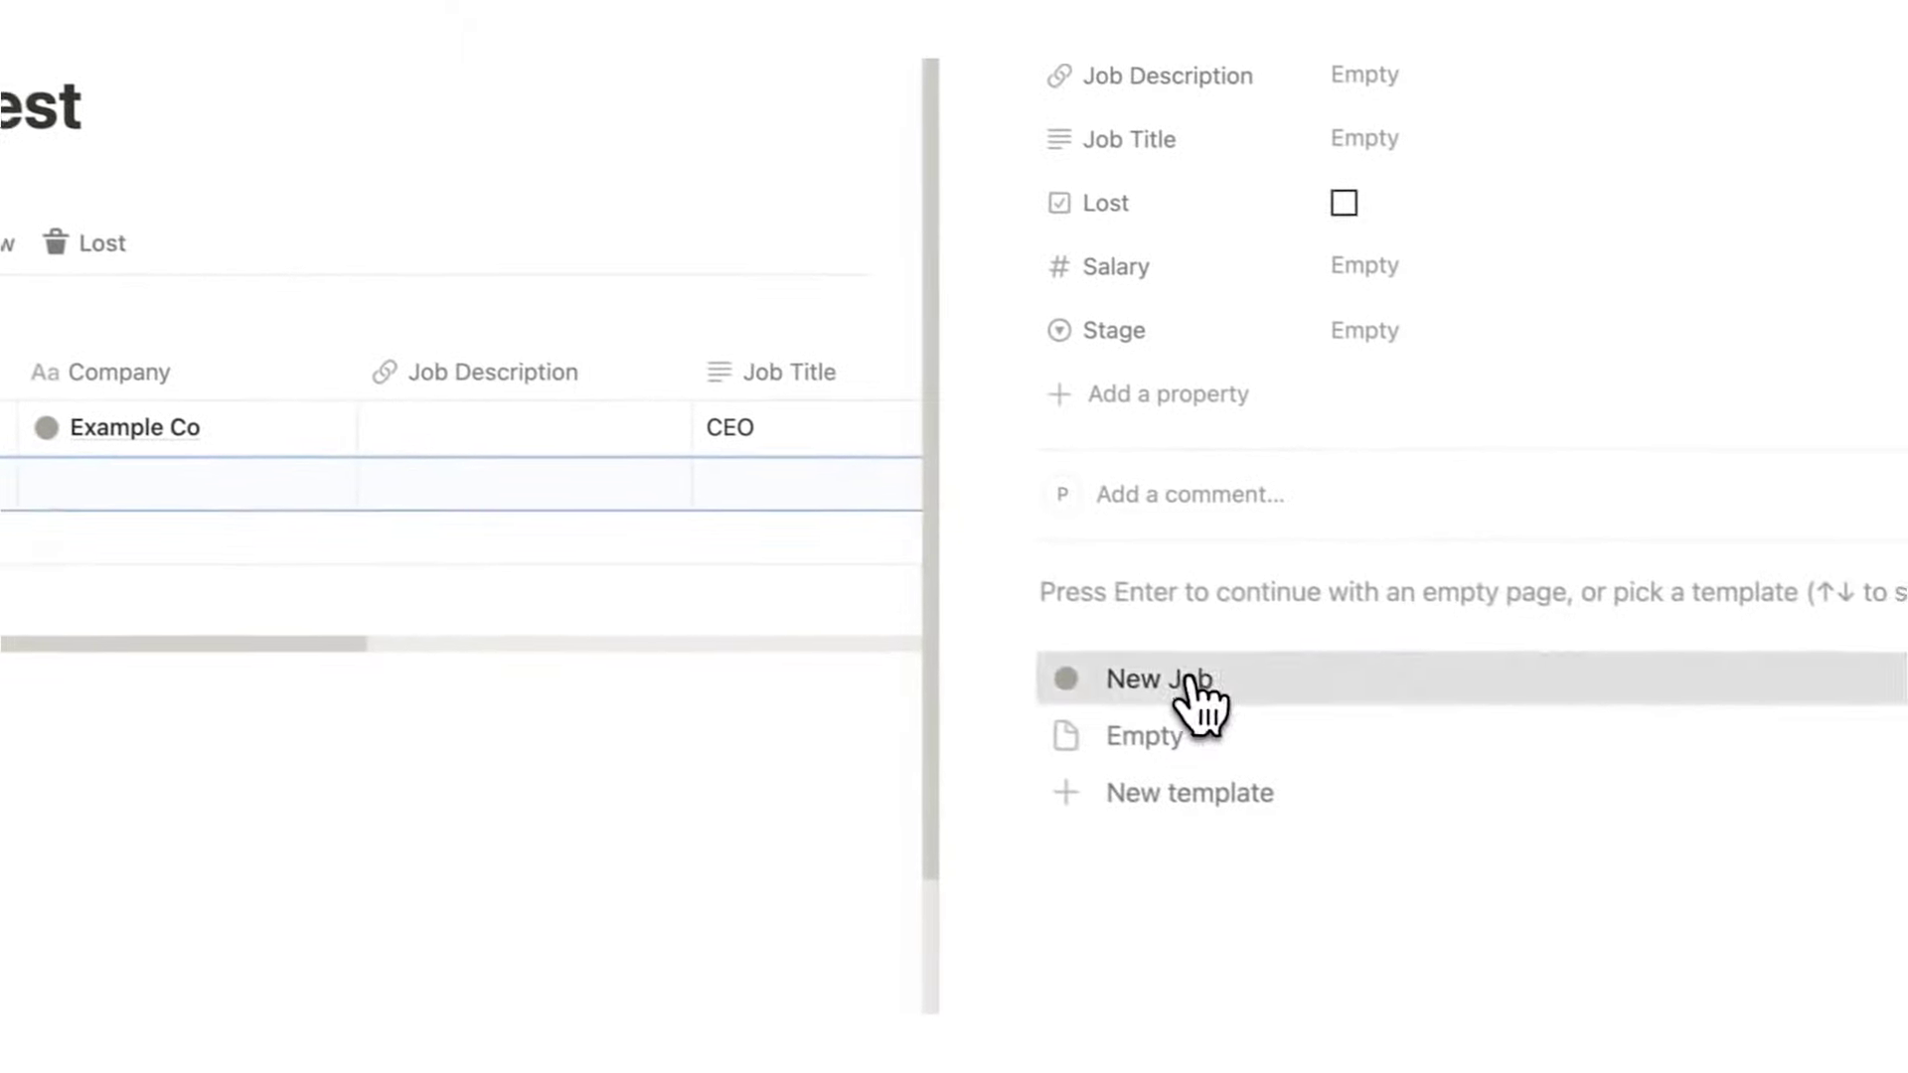
pyautogui.click(1312, 715)
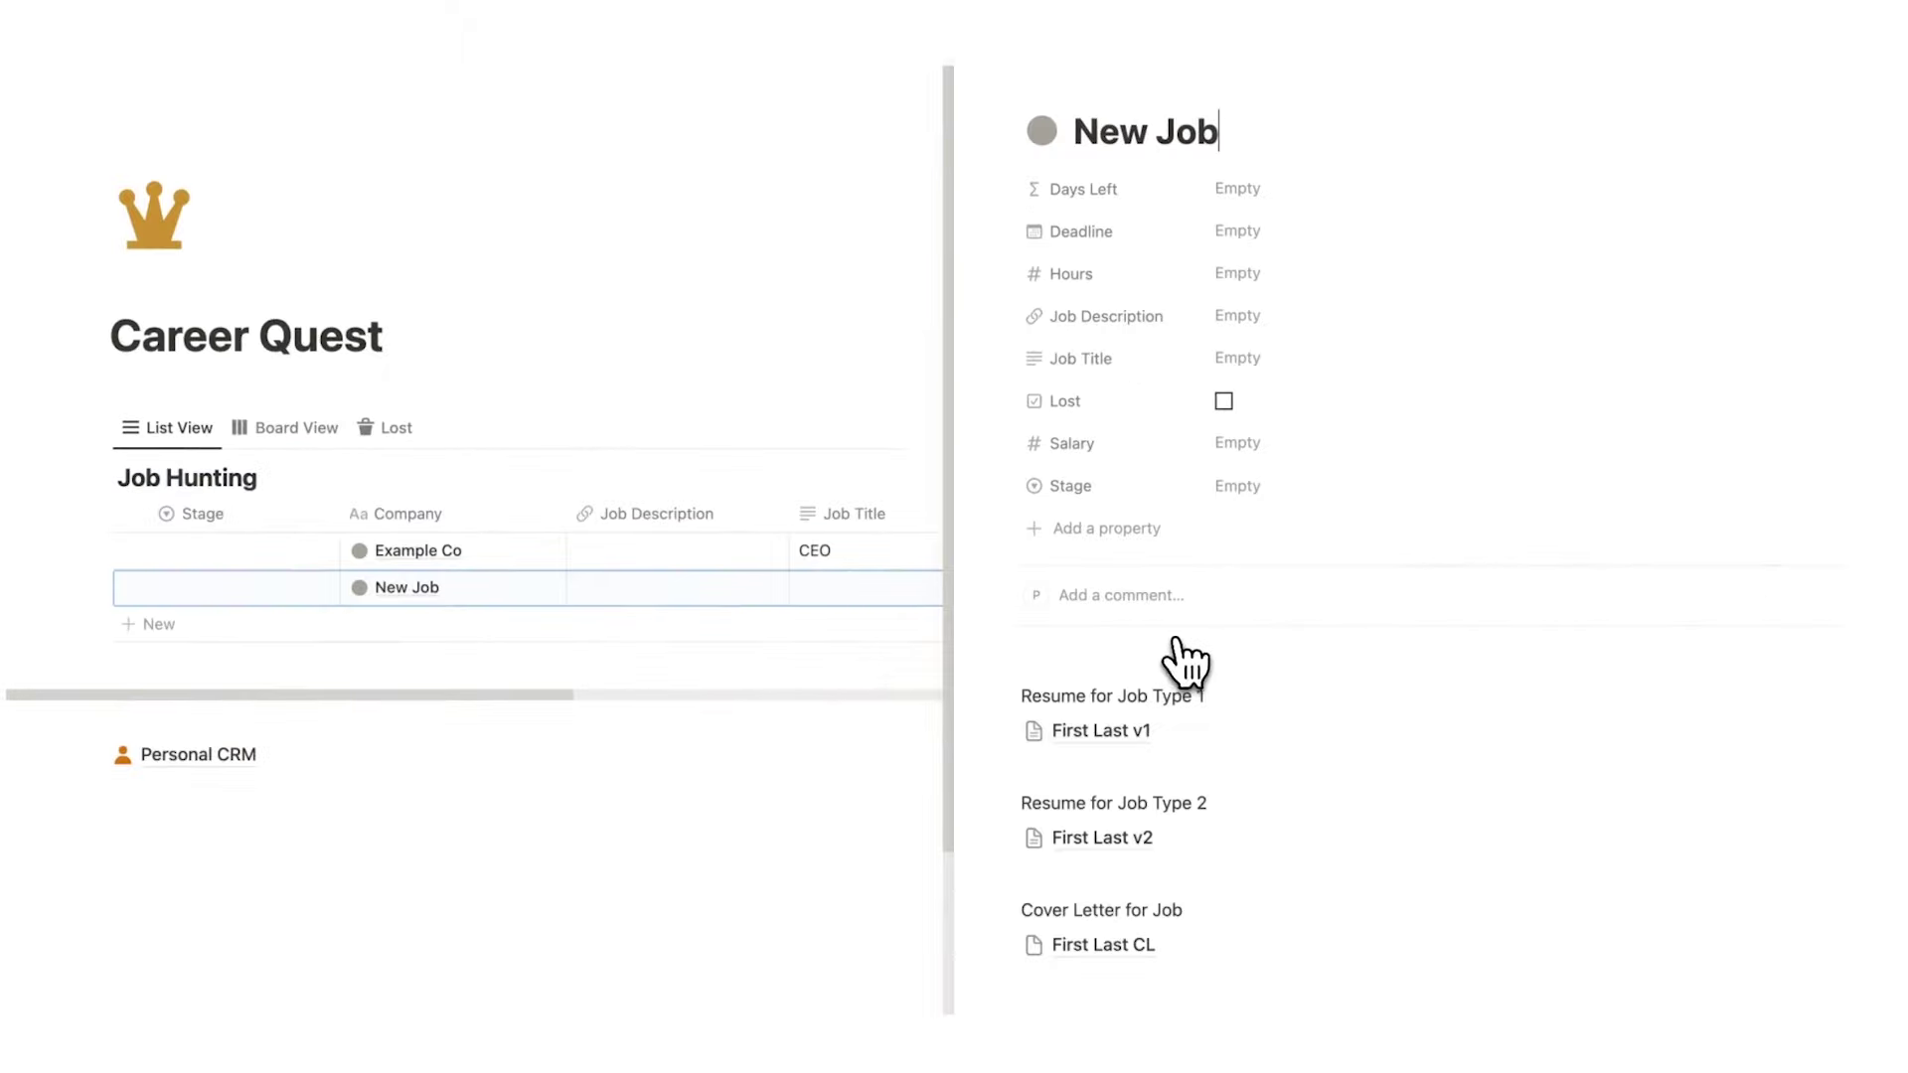
pyautogui.click(1122, 730)
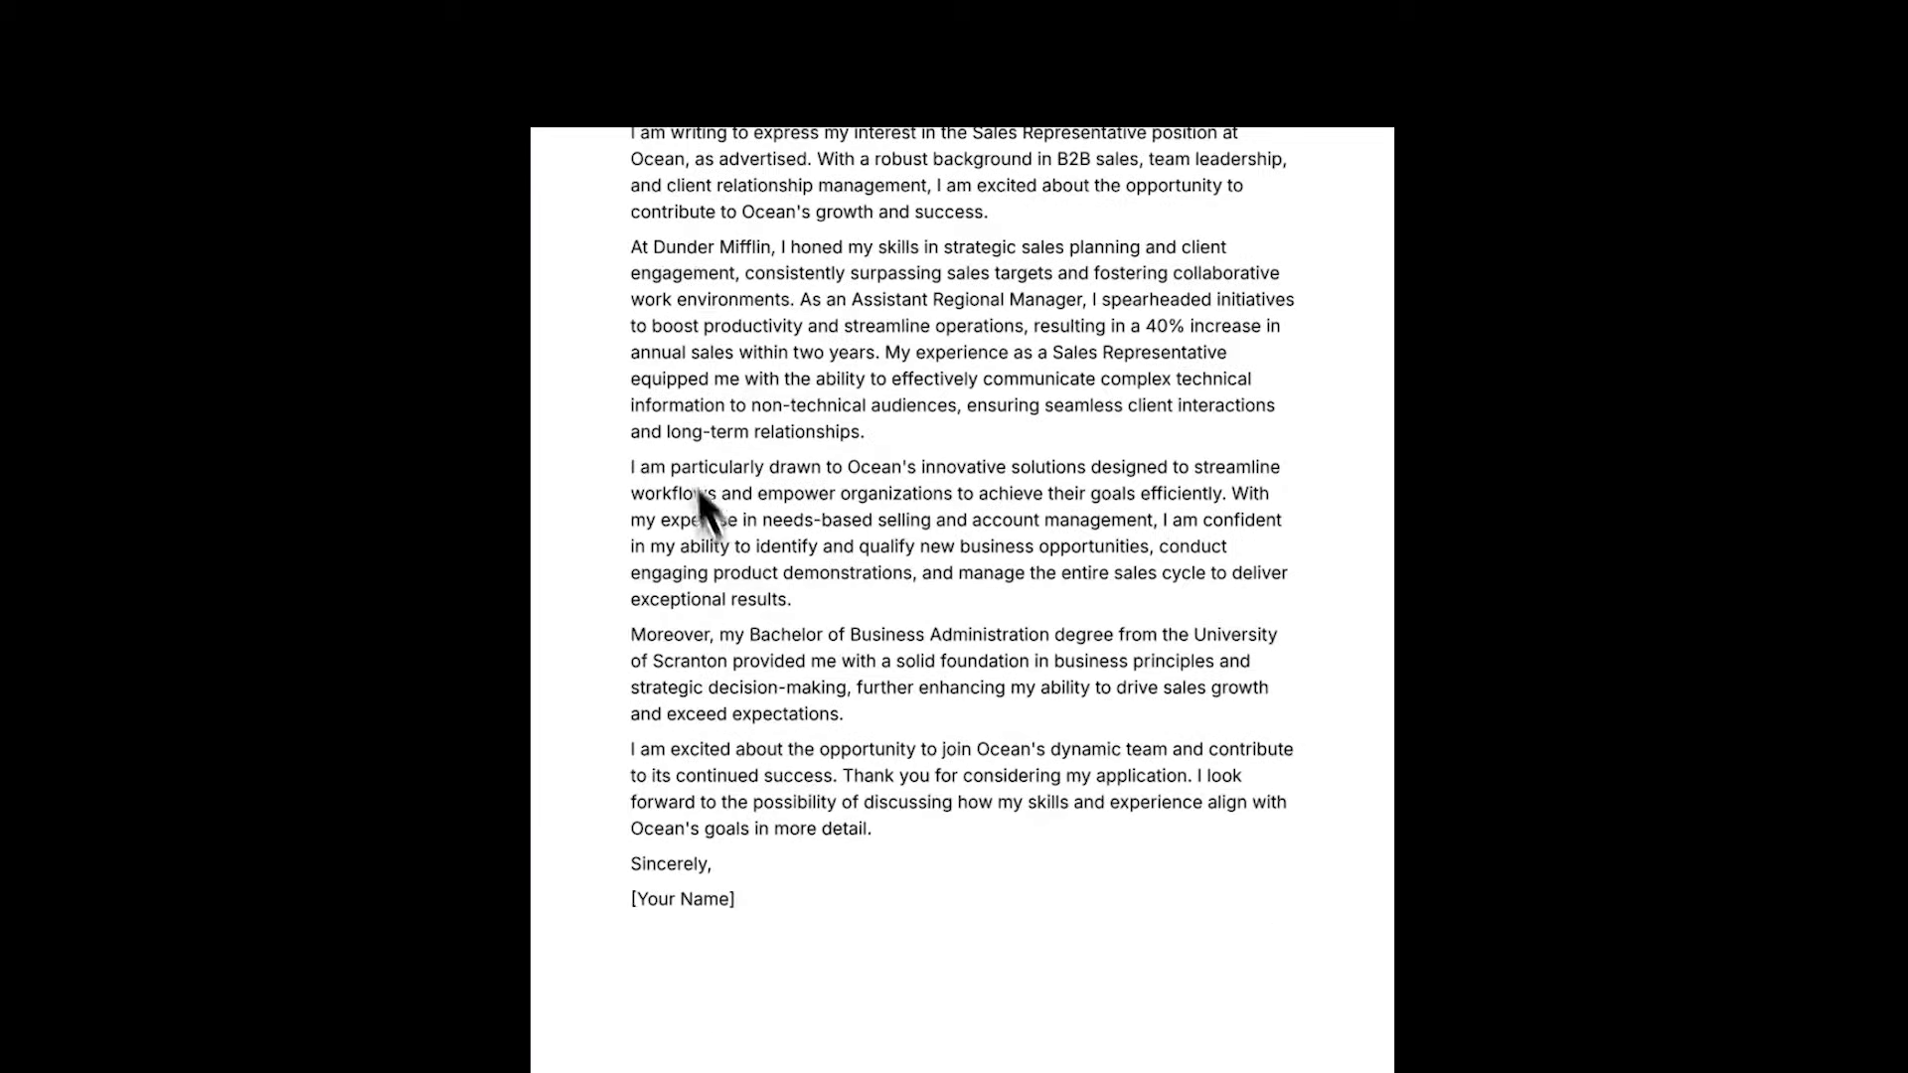
# - Paste the Ocean Sales Representative job description below the 300-word cover letter request
pyautogui.scroll(3, 700, 507)
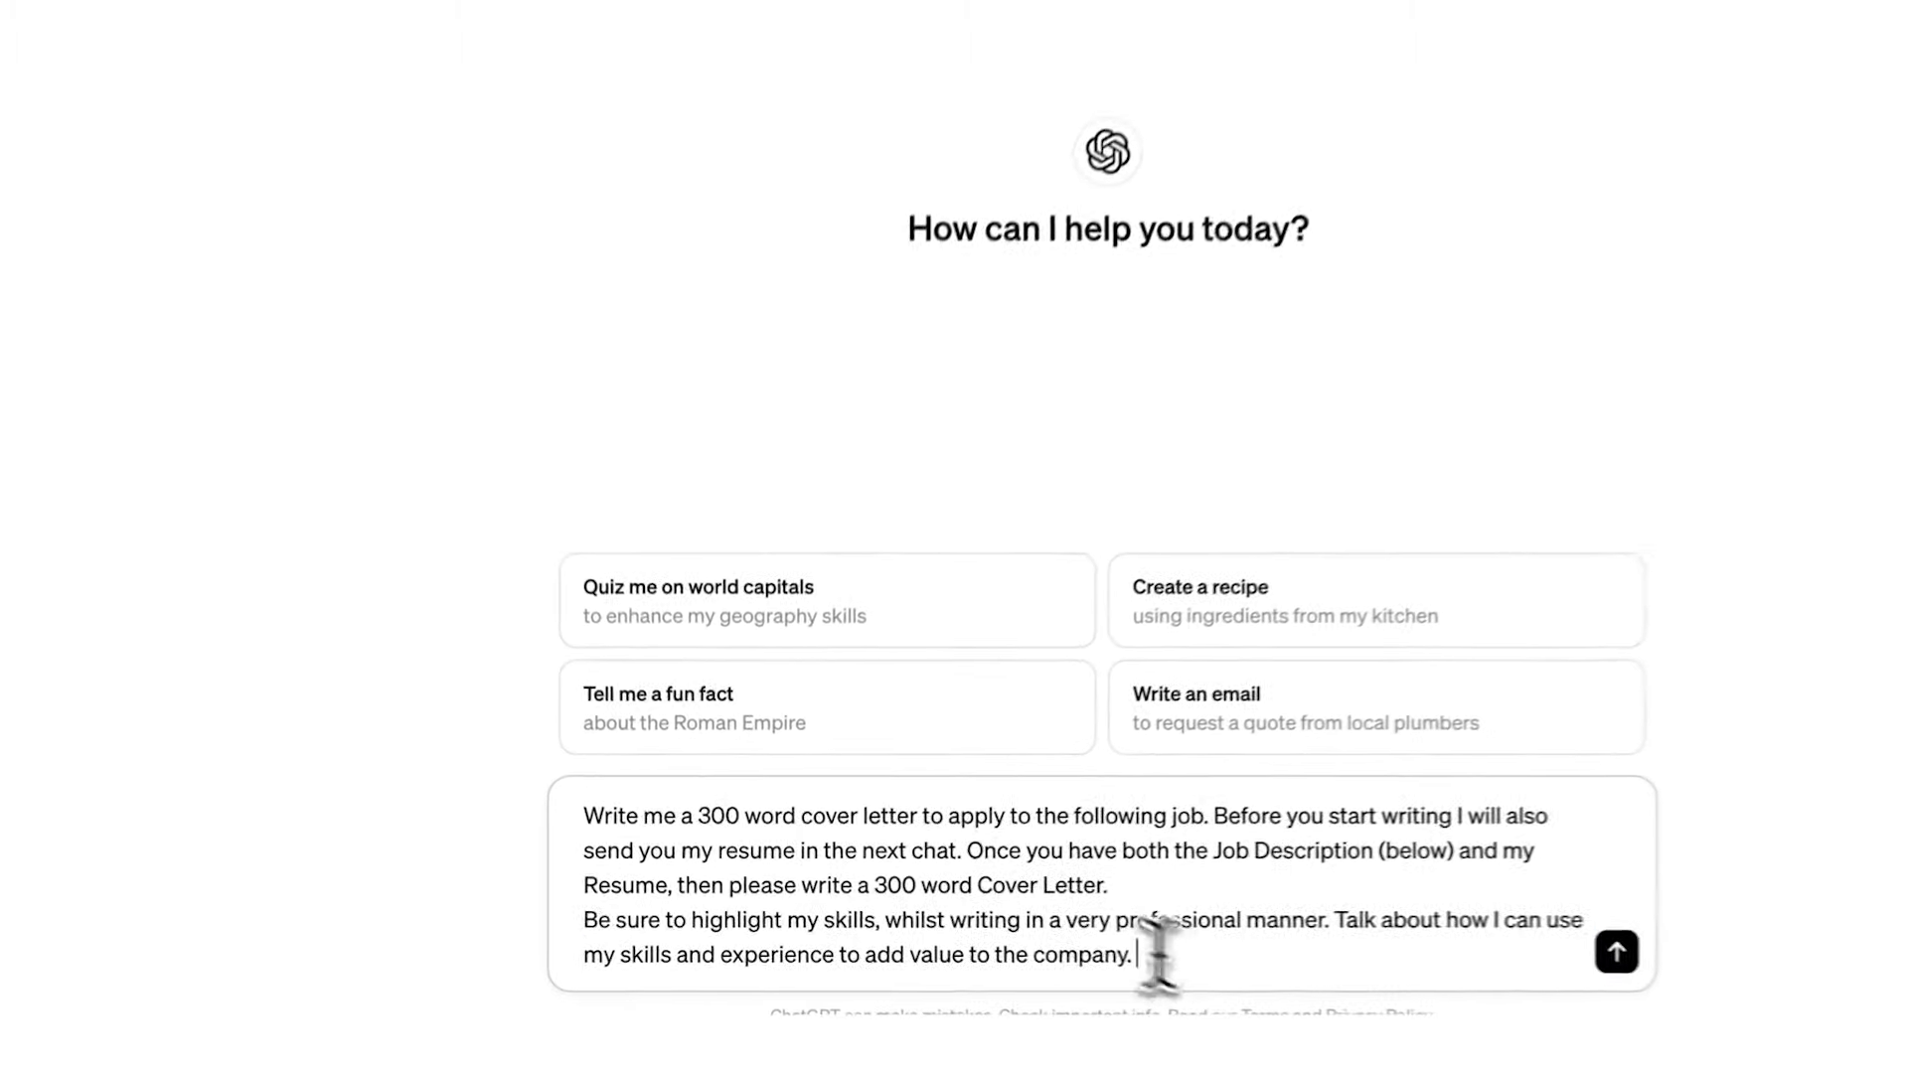
pyautogui.moveTo(1038, 975); pyautogui.dragTo(569, 862)
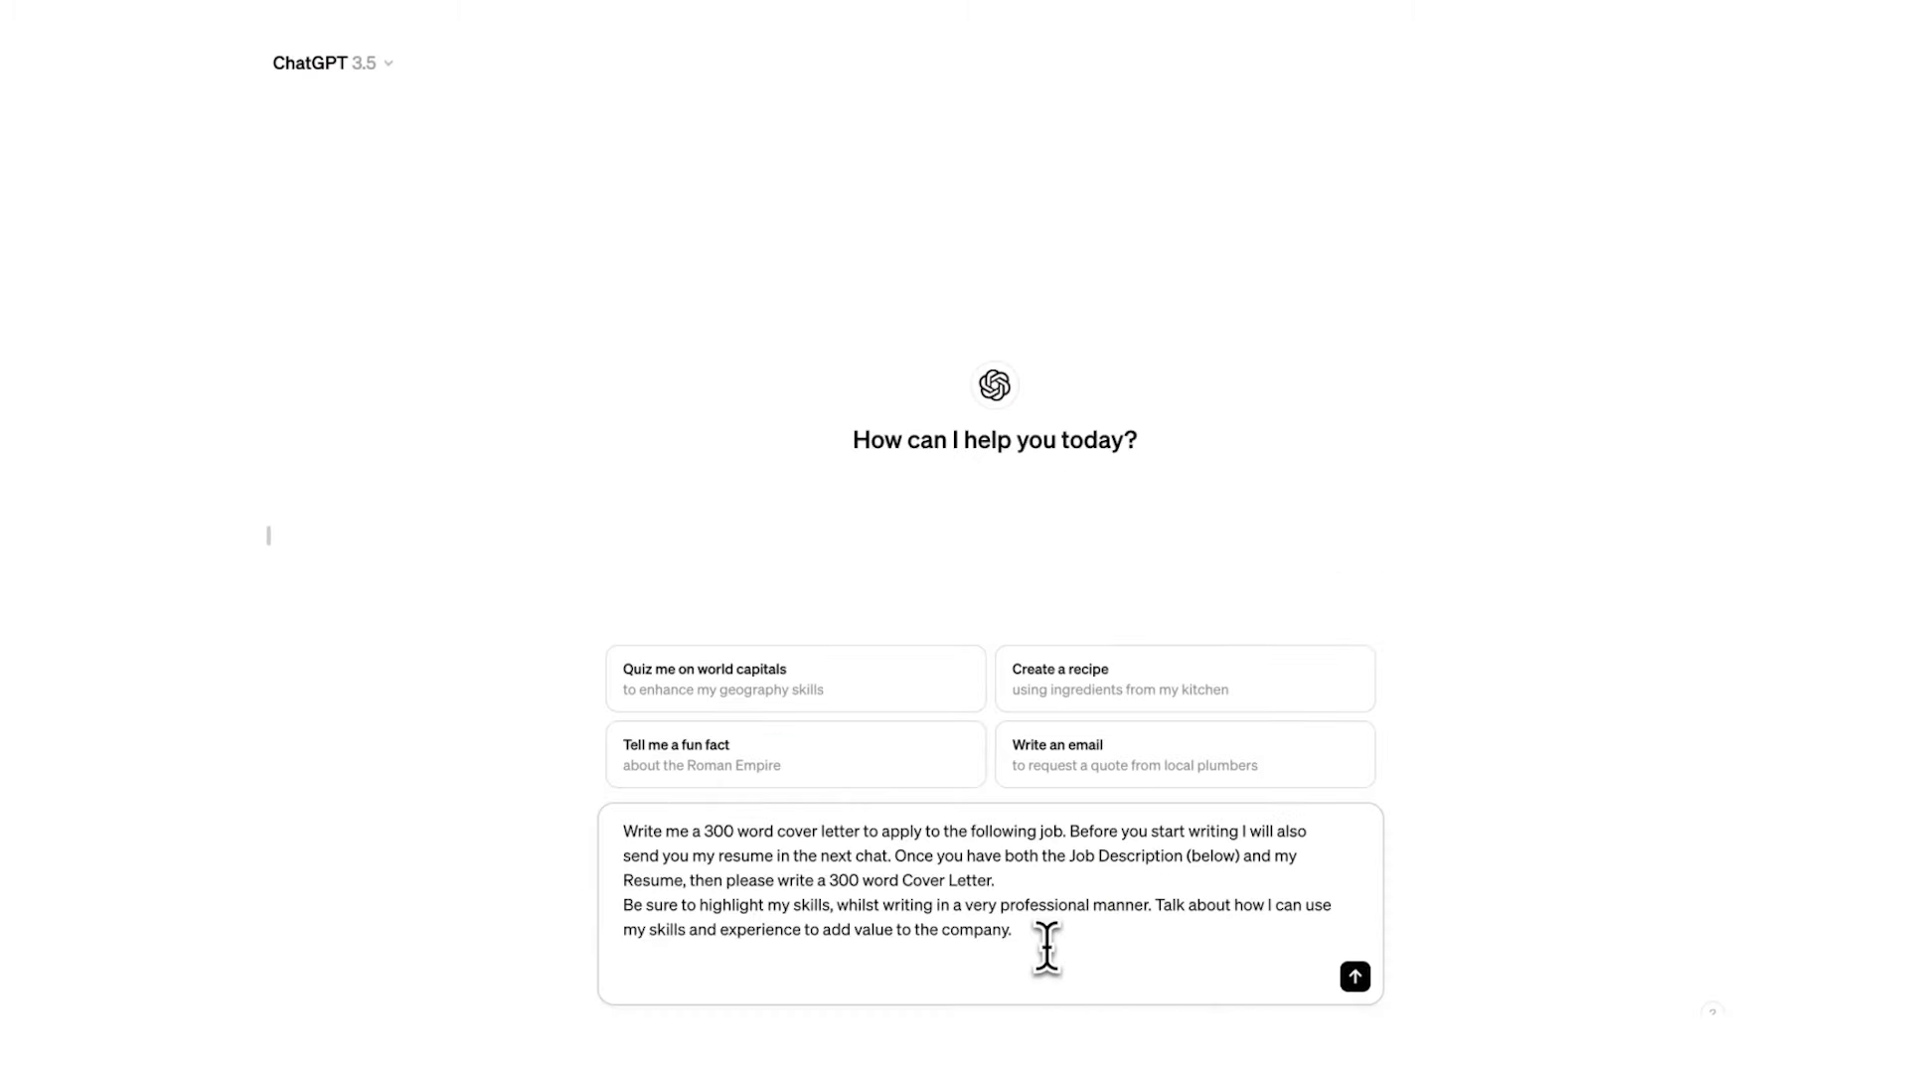
pyautogui.hotkey('ctrl', 'v')
pyautogui.click(792, 915)
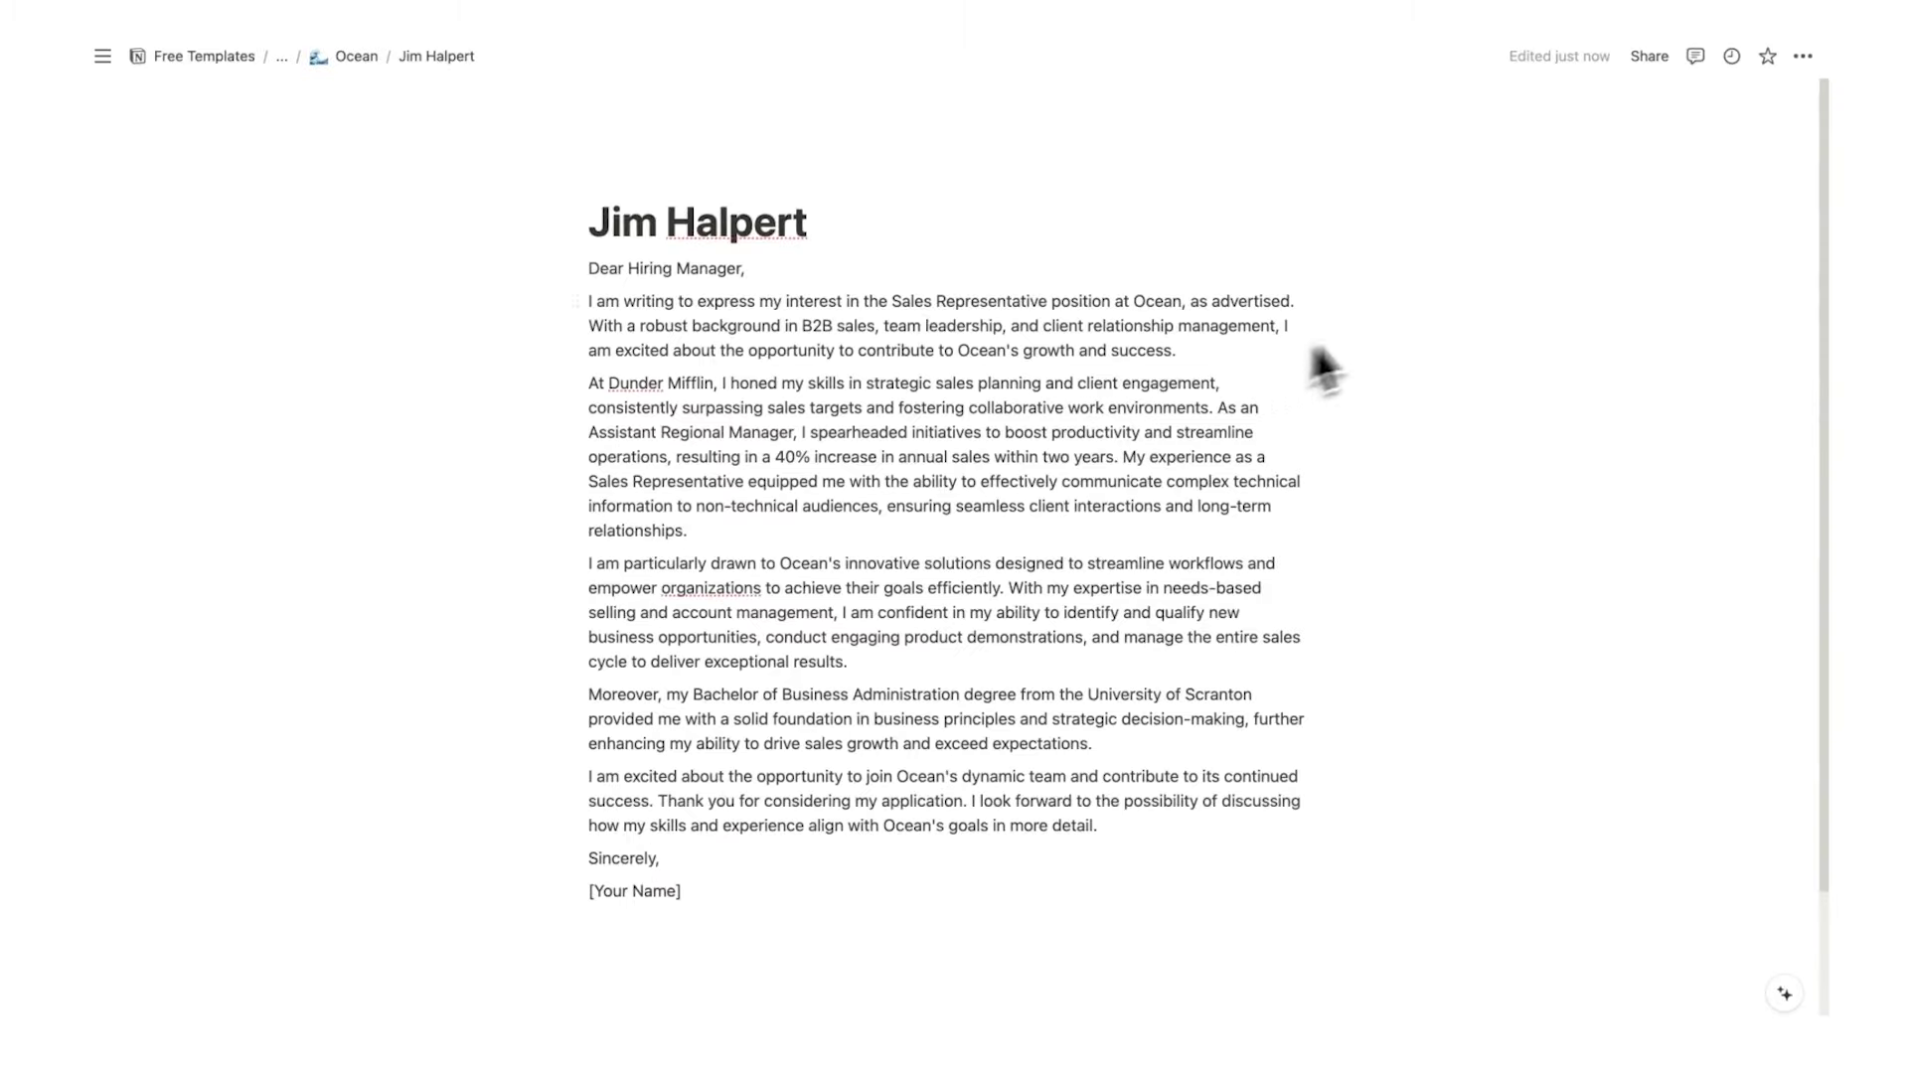
# - Open the cover letter page options and select the whole generated cover letter
pyautogui.click(1802, 56)
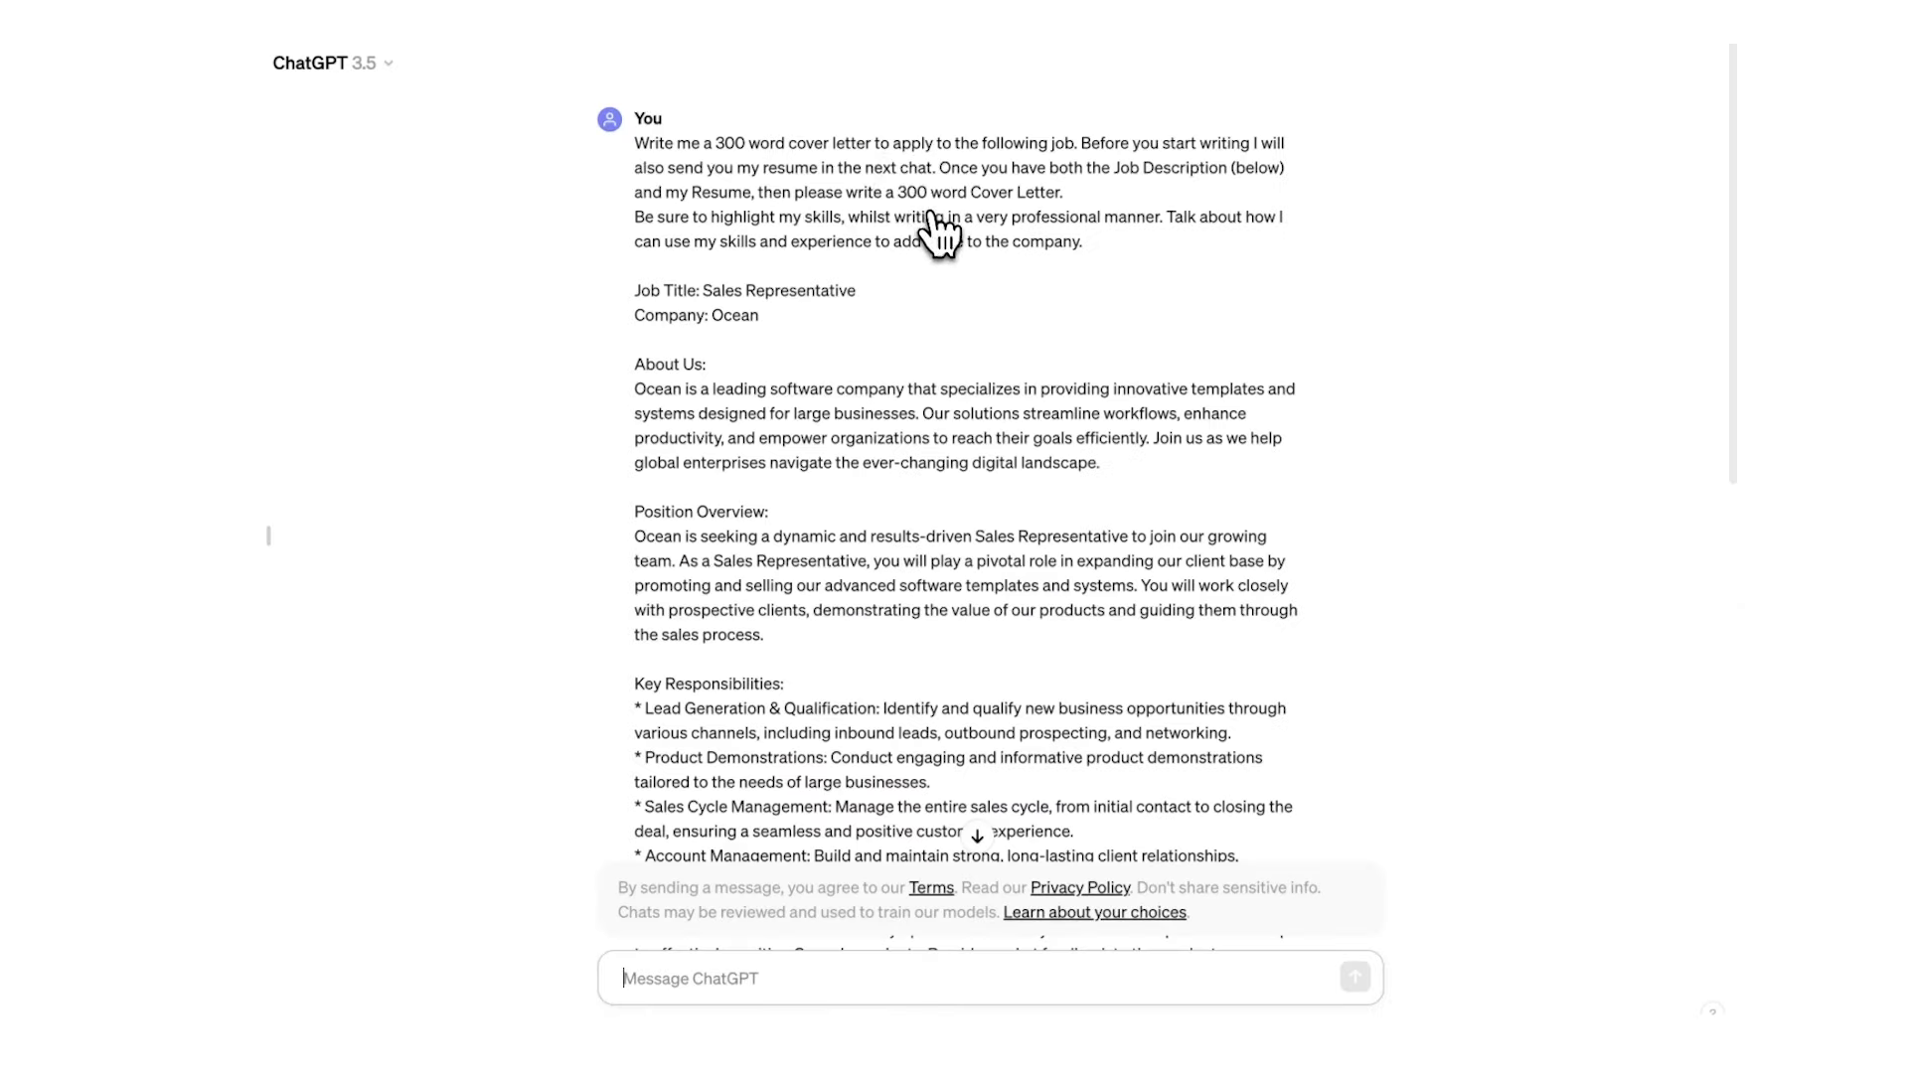
pyautogui.scroll(-10, 937, 234)
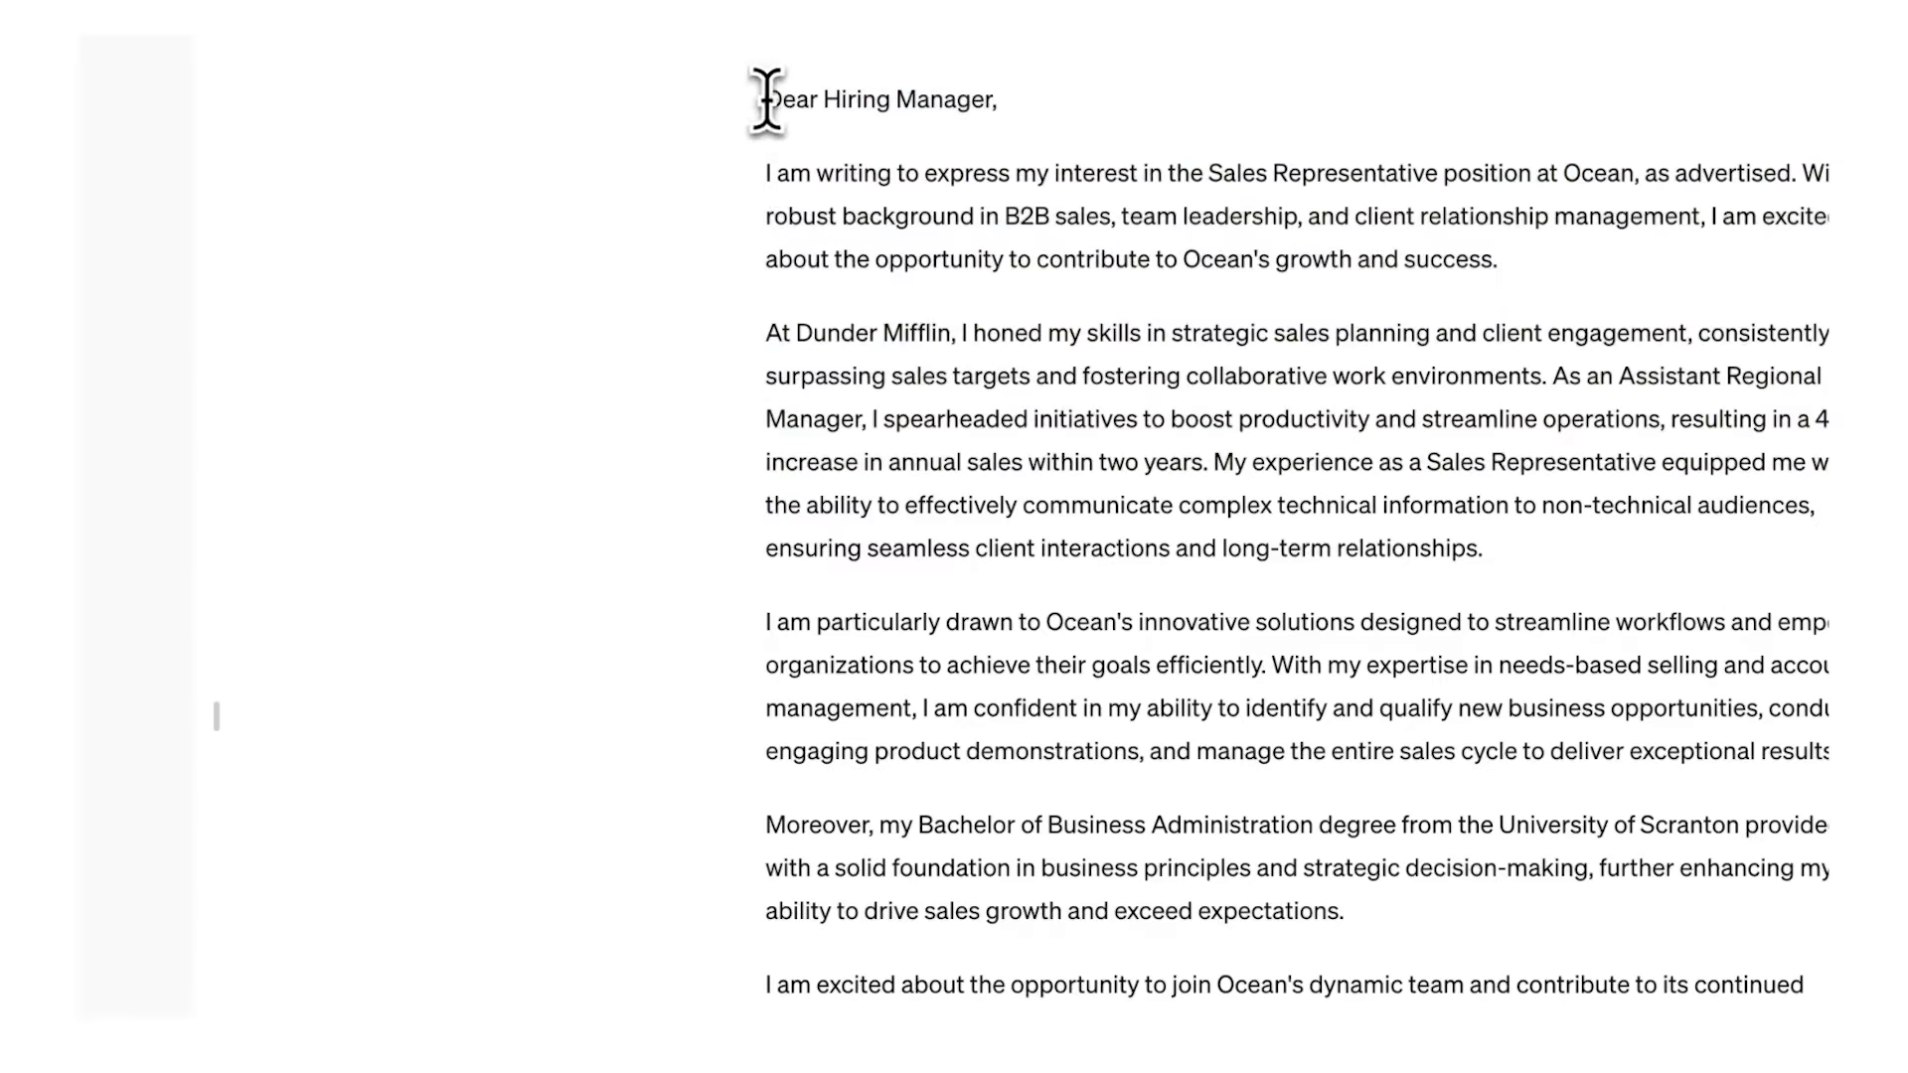
pyautogui.moveTo(767, 100); pyautogui.dragTo(959, 934)
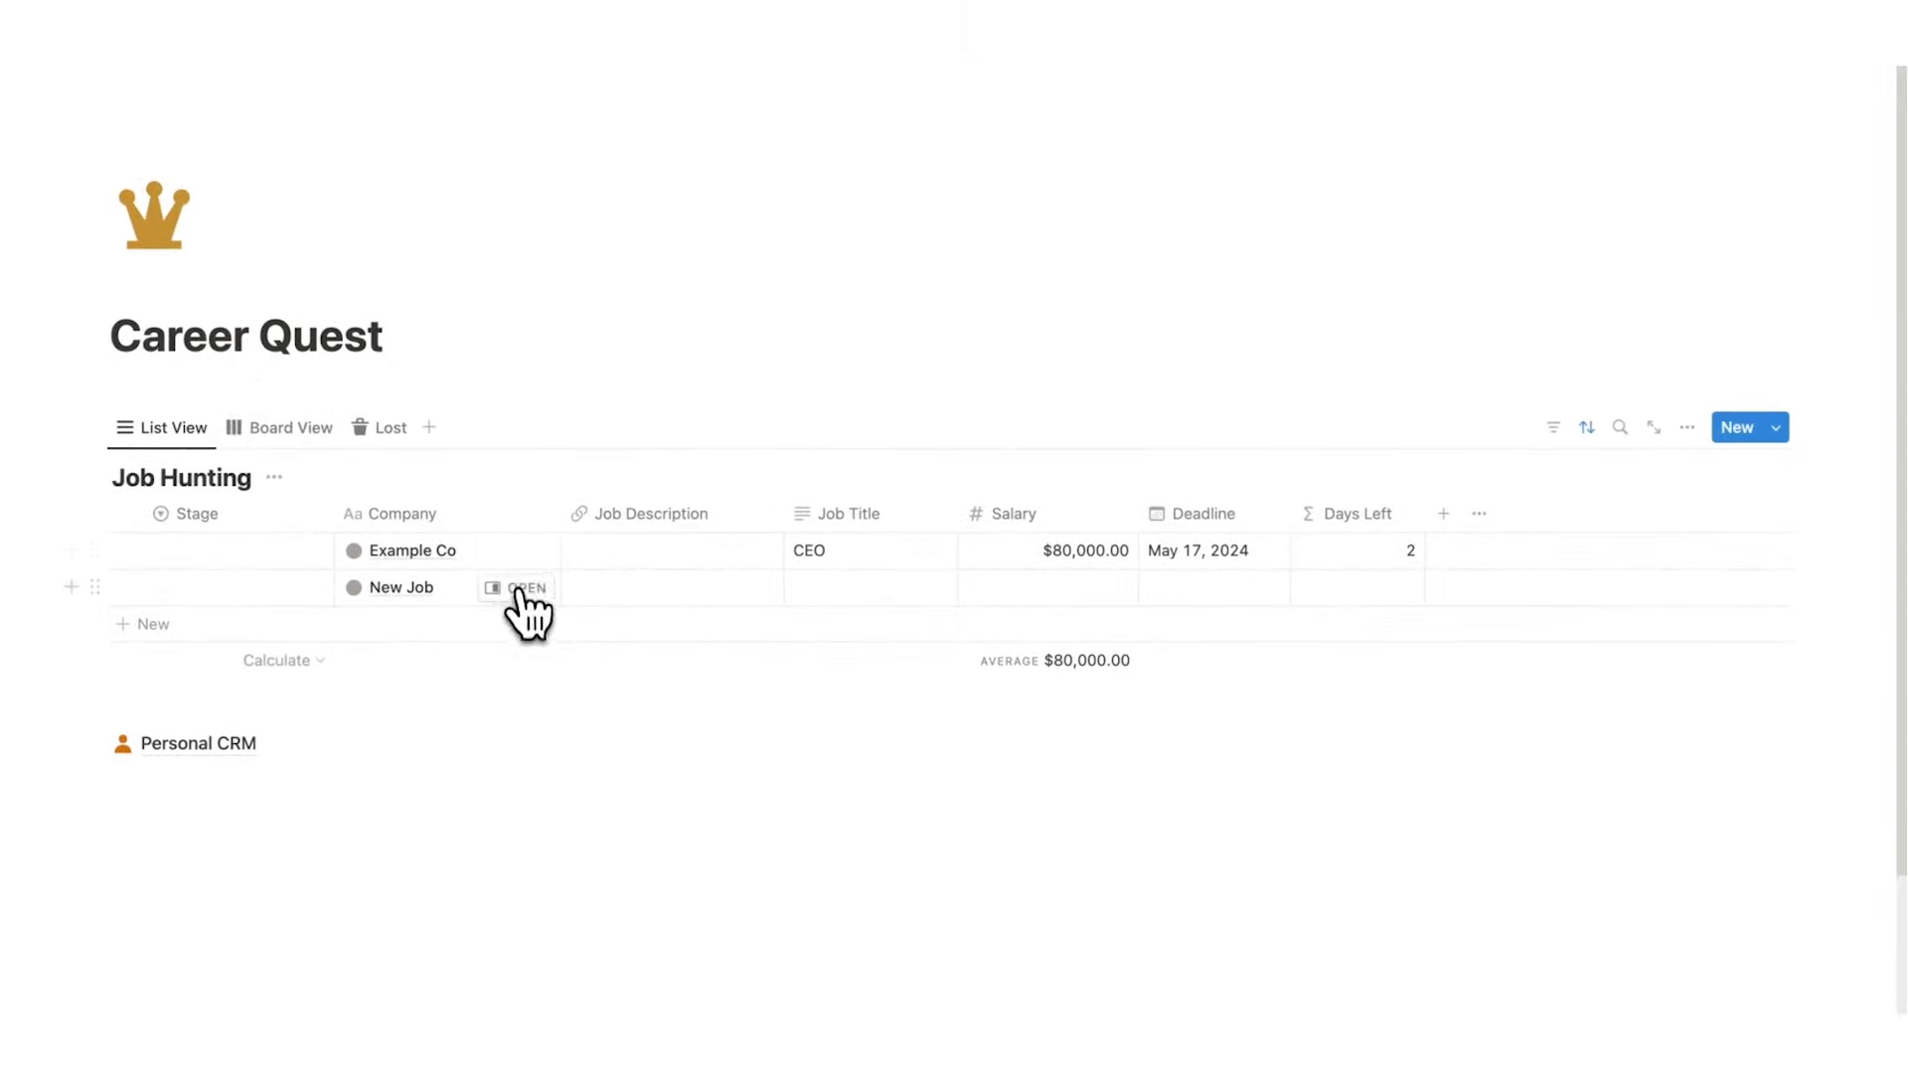
# - Open the Personal CRM and add a new row with the contact's name
pyautogui.click(214, 745)
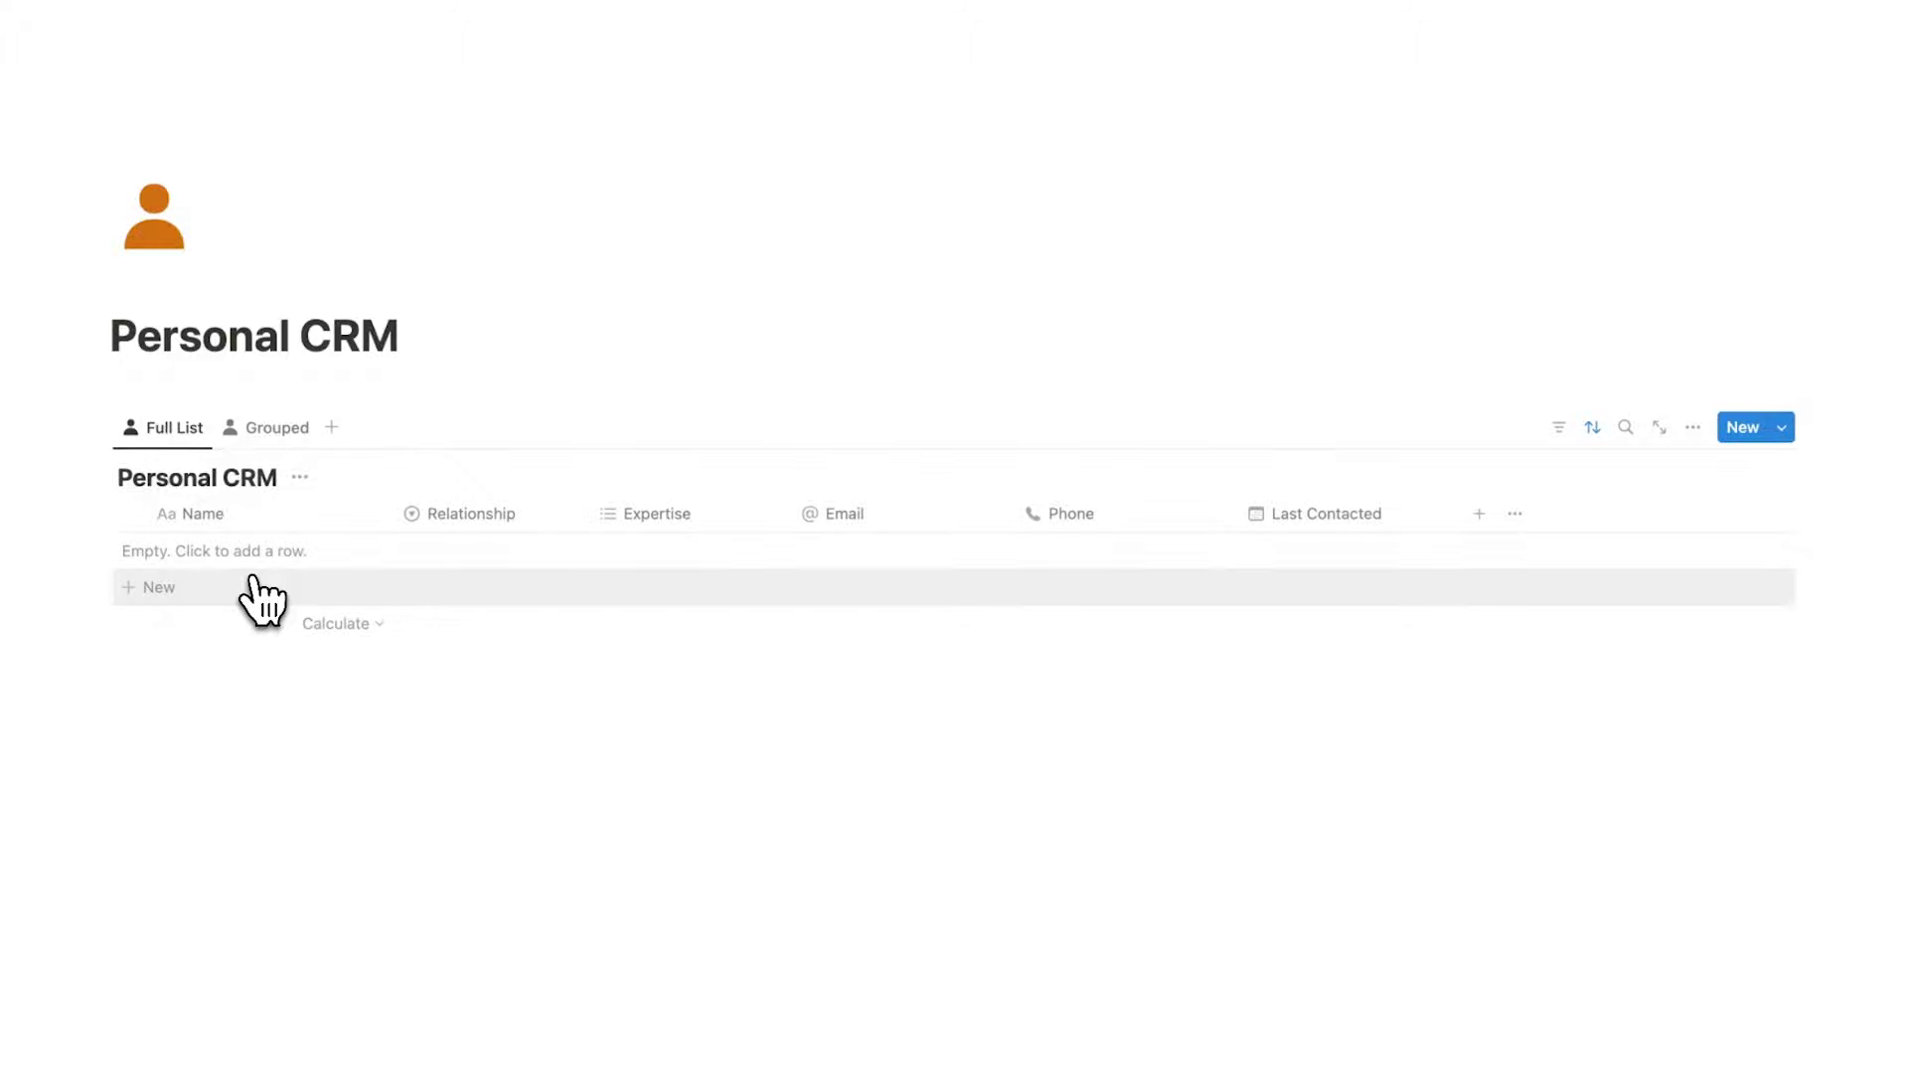
pyautogui.click(208, 594)
pyautogui.write('Jerry')
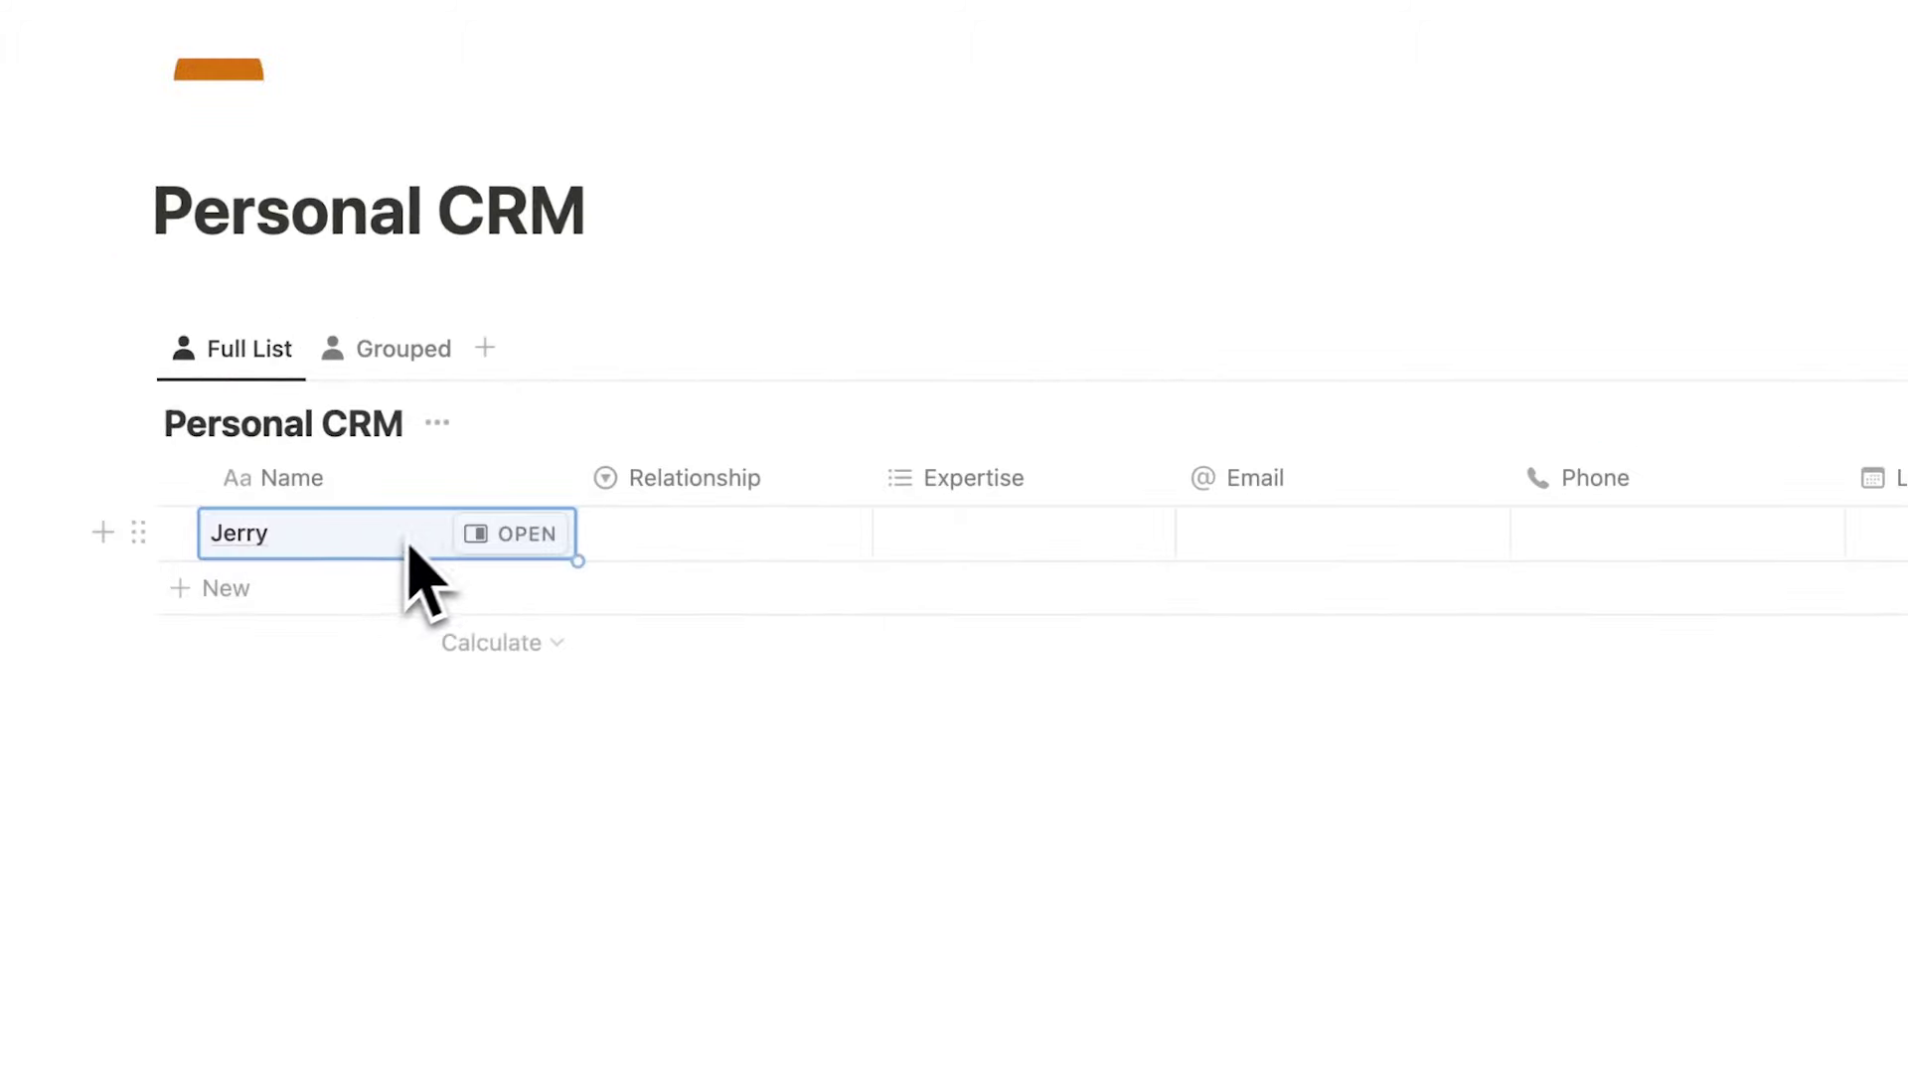
pyautogui.press('Return')
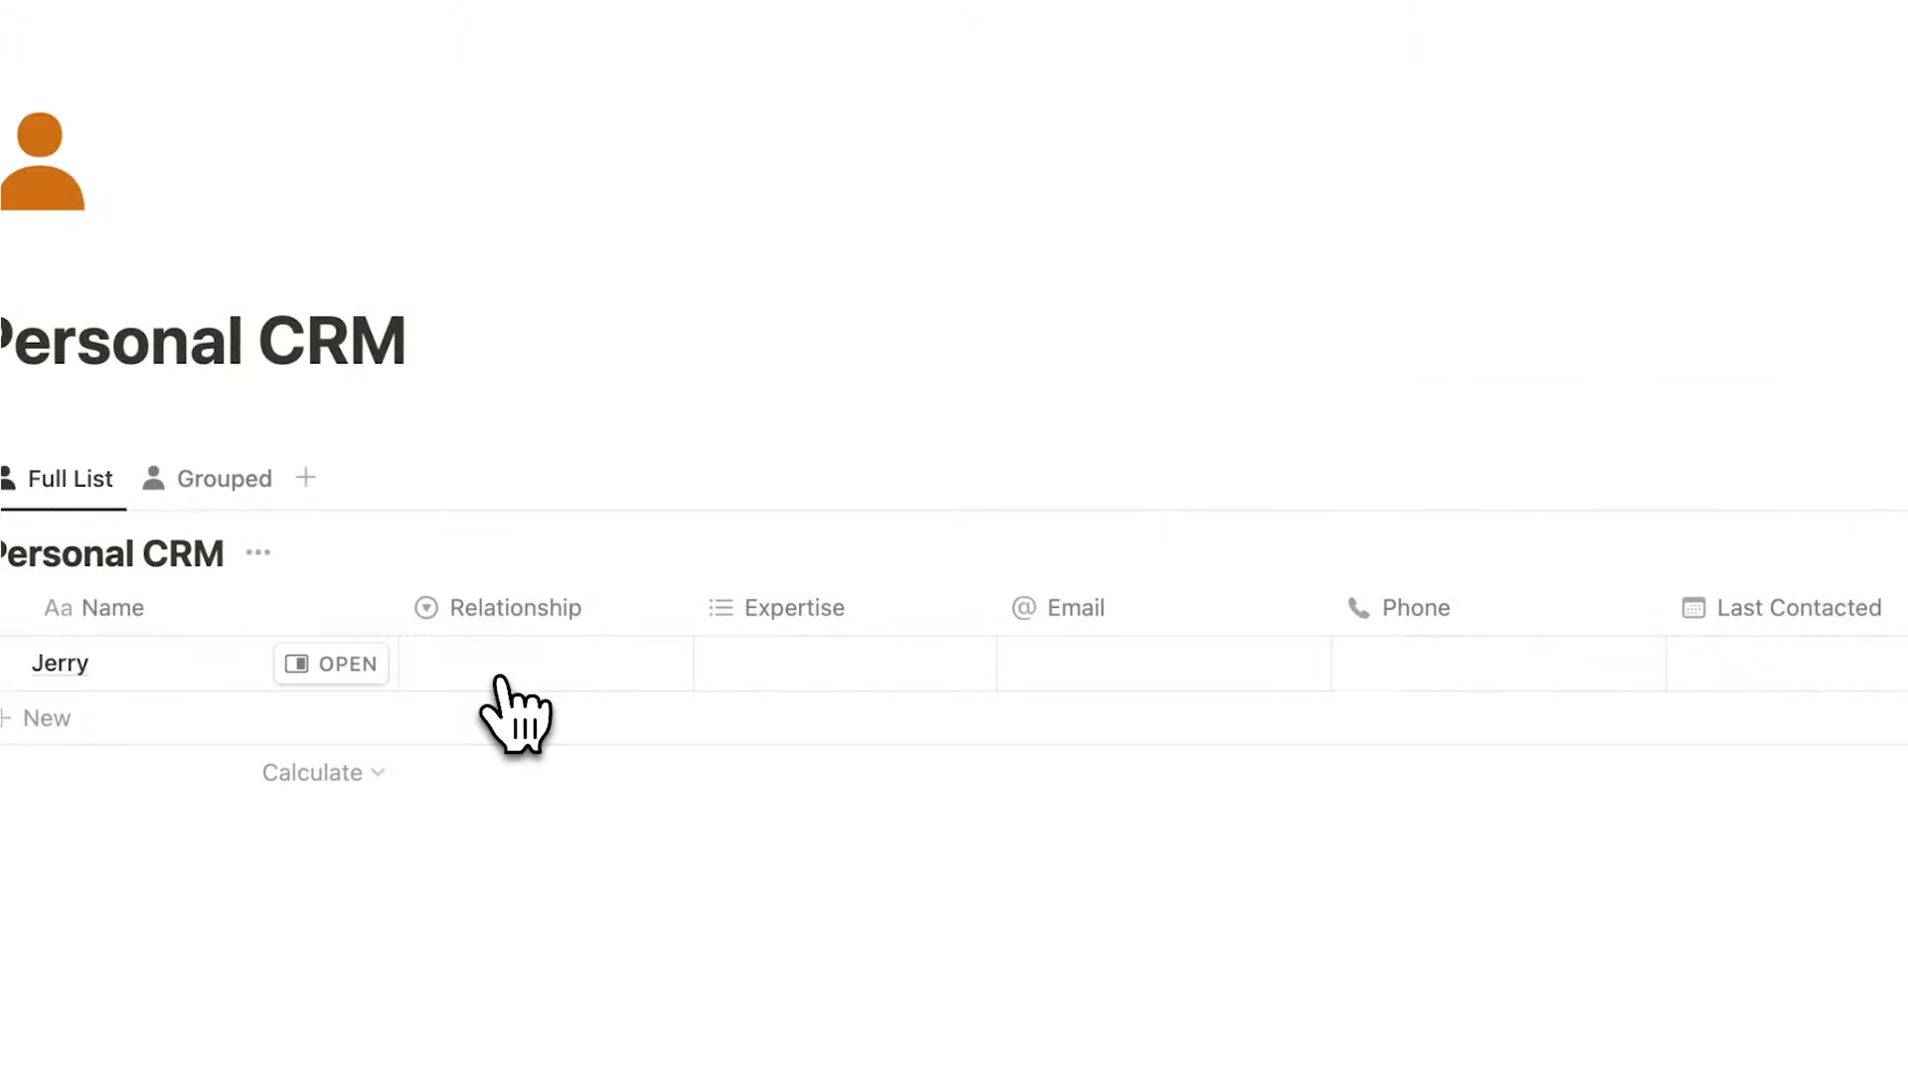
# - Set the new contact's Relationship to Company 1
pyautogui.click(502, 686)
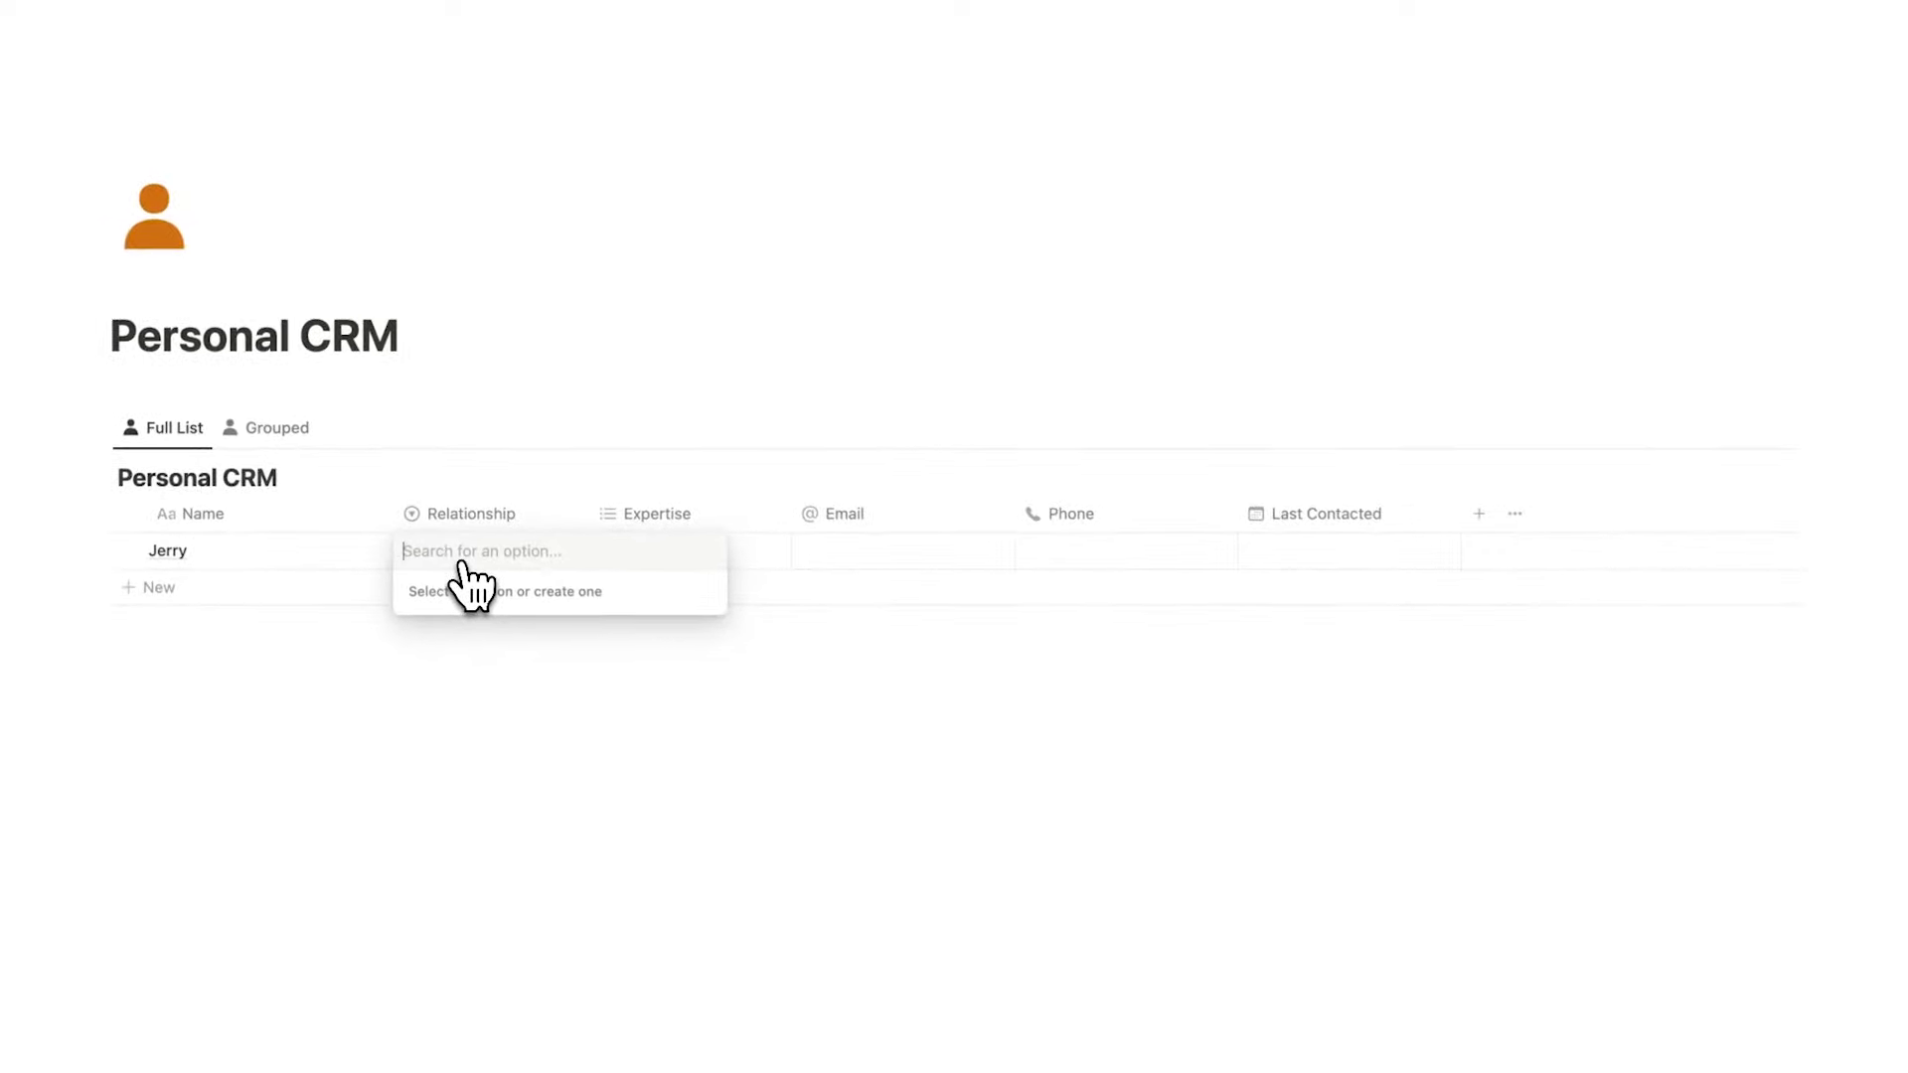
pyautogui.write('Company 1')
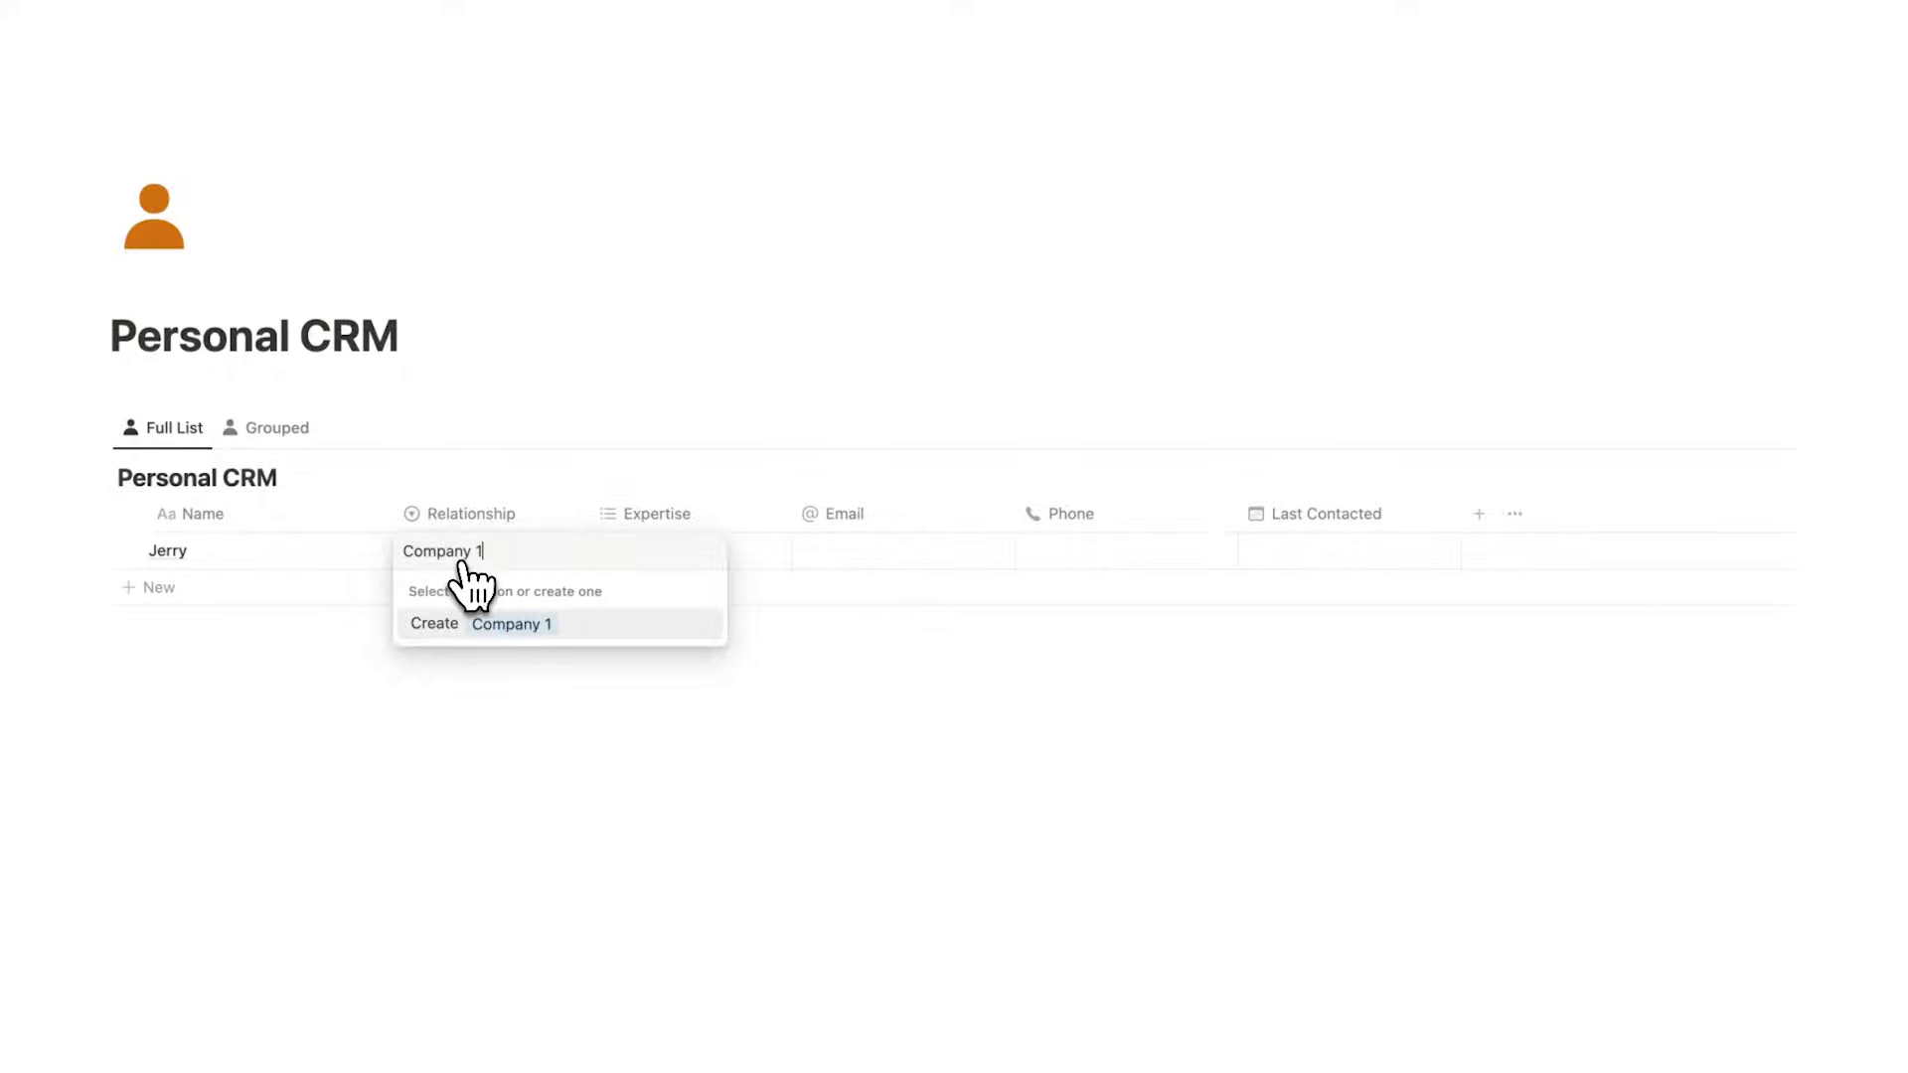
pyautogui.press('Return')
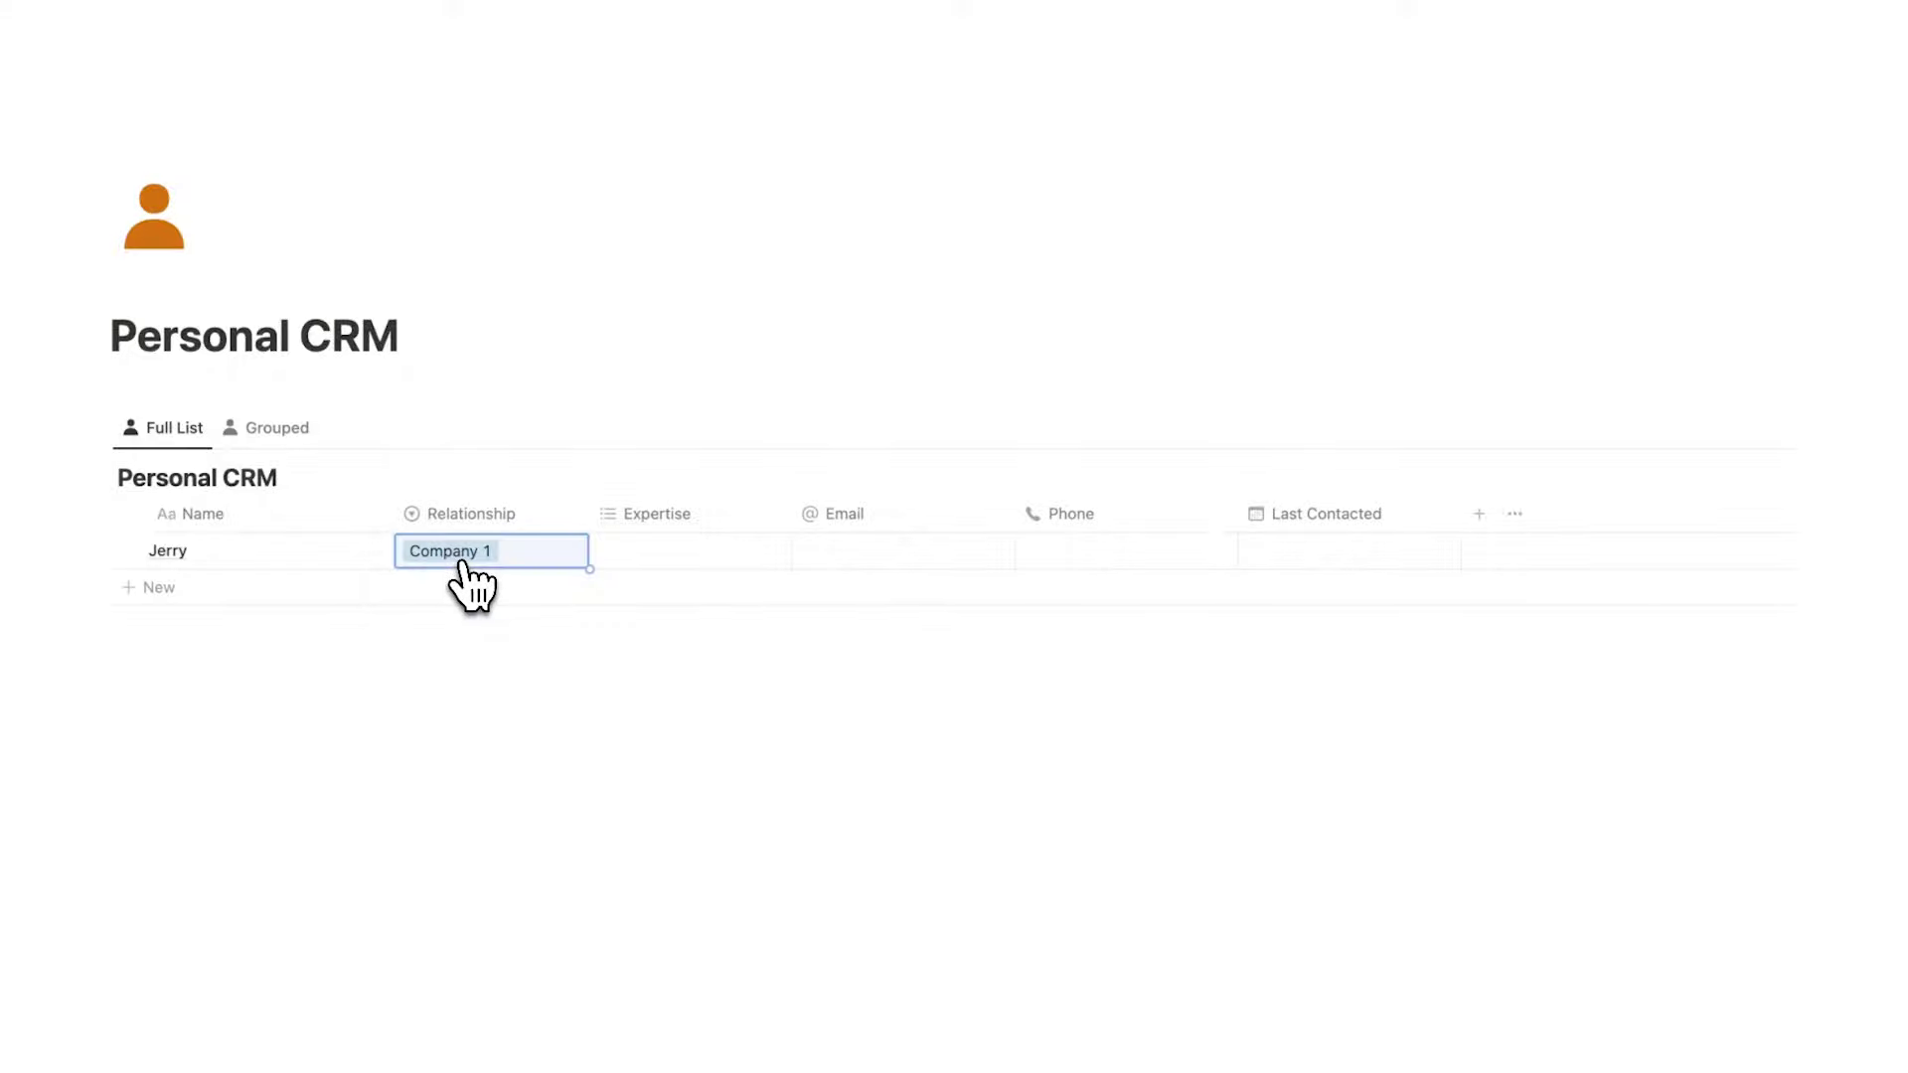
pyautogui.click(660, 551)
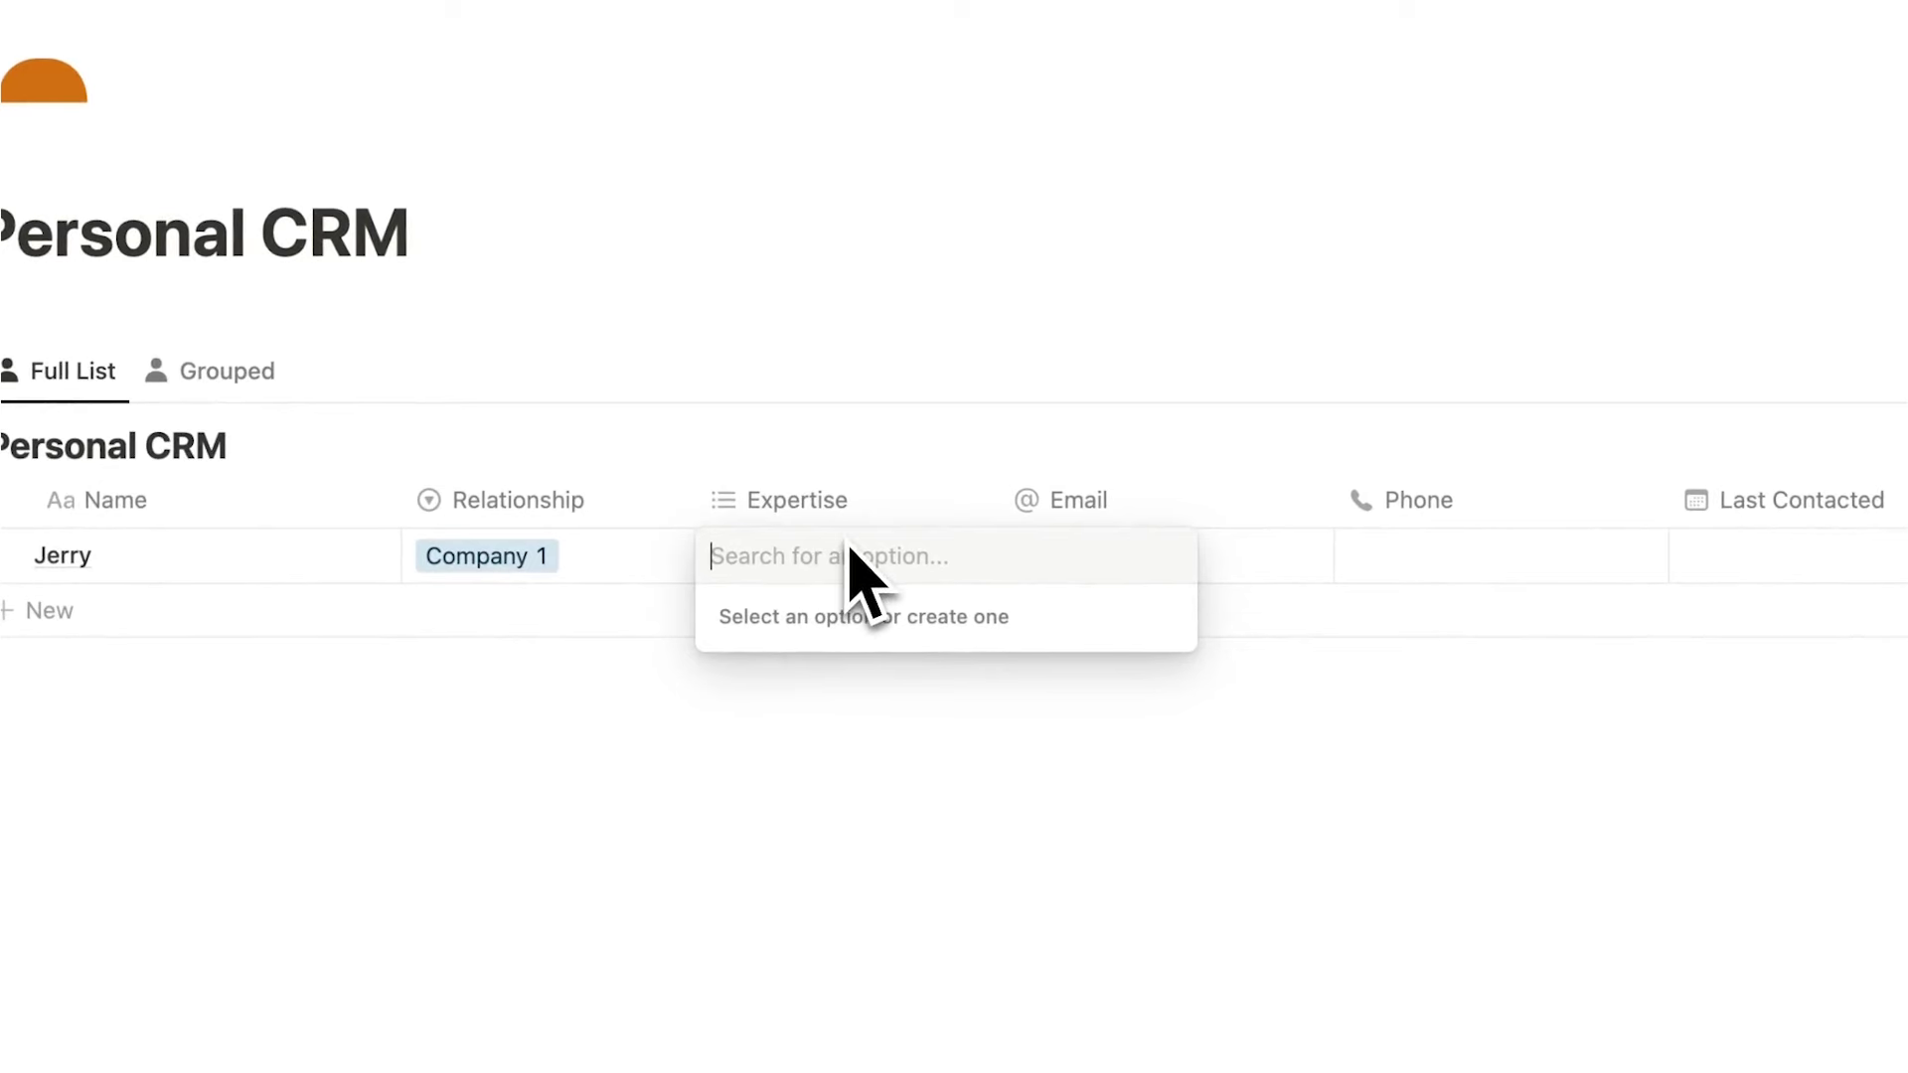
# - Tag the contact's Expertise with new Sales and Cooking options
pyautogui.write('Sales')
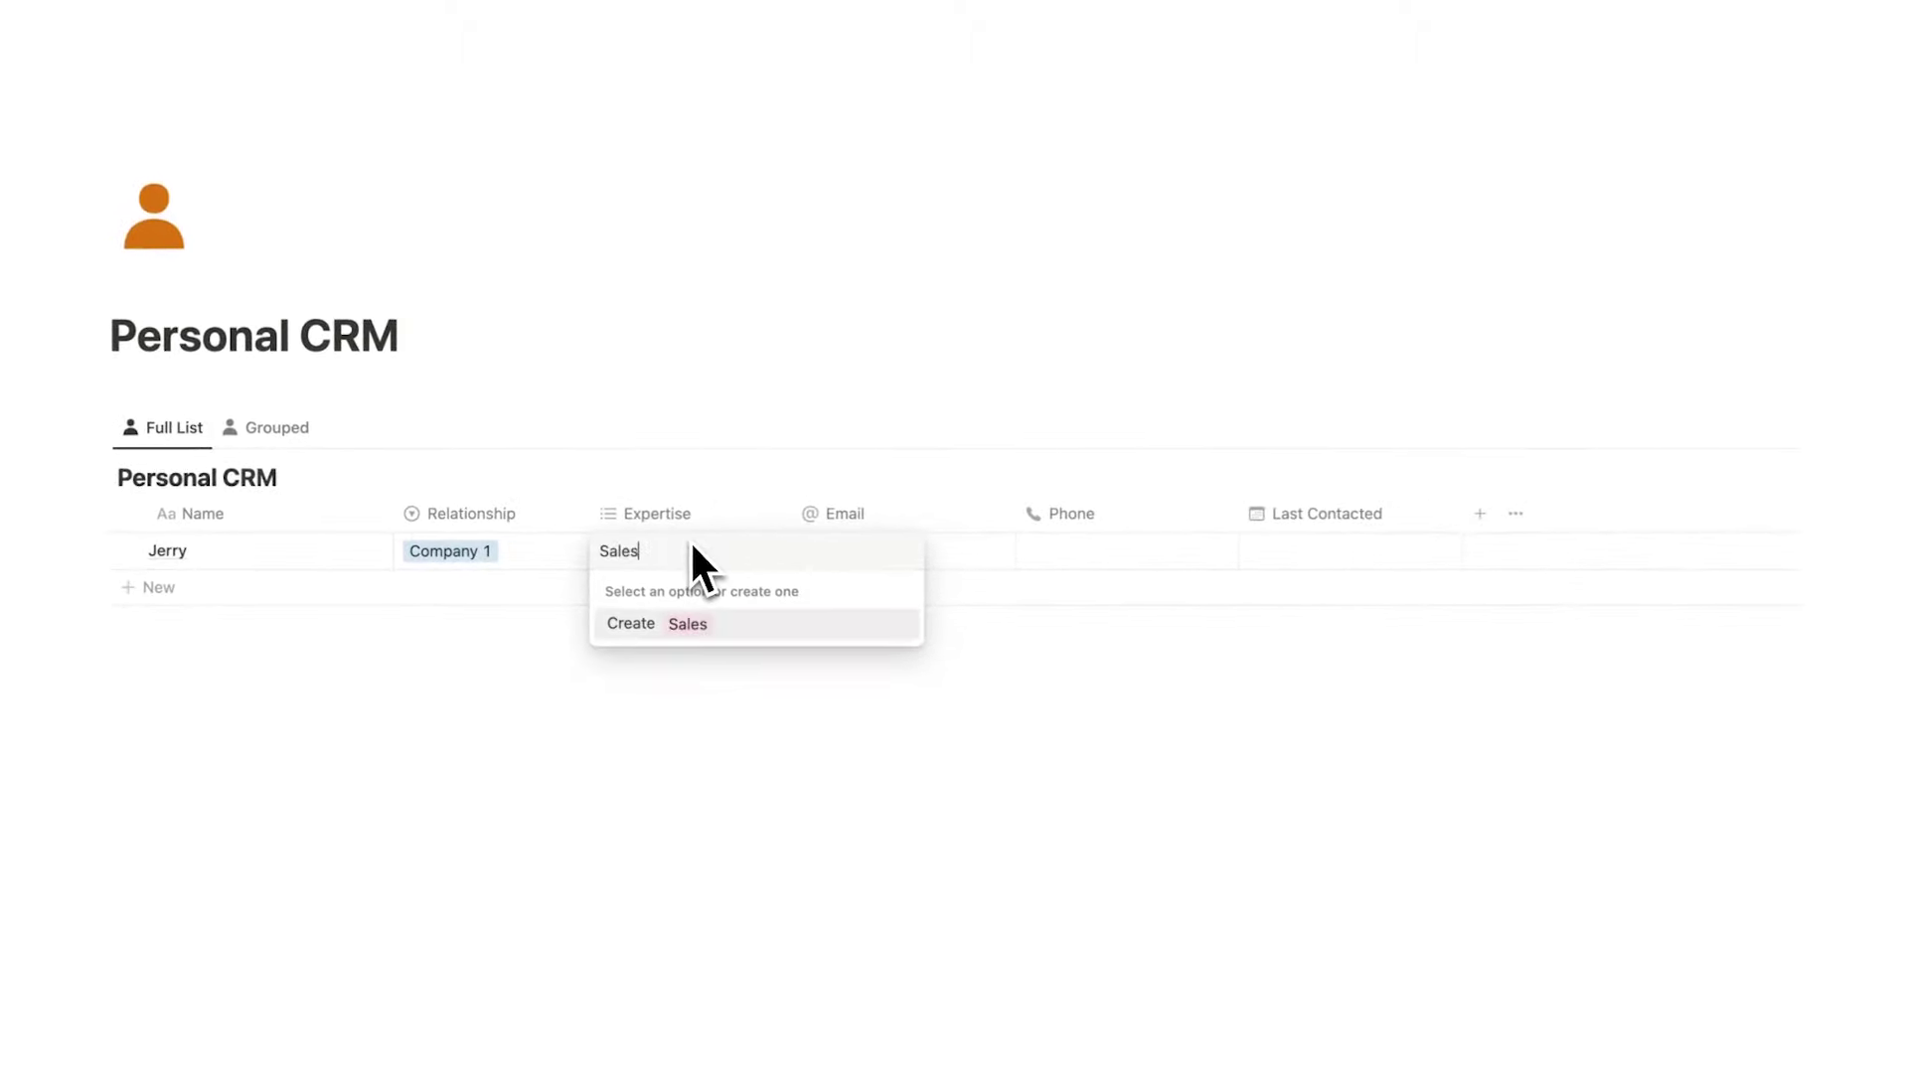
pyautogui.press('Return')
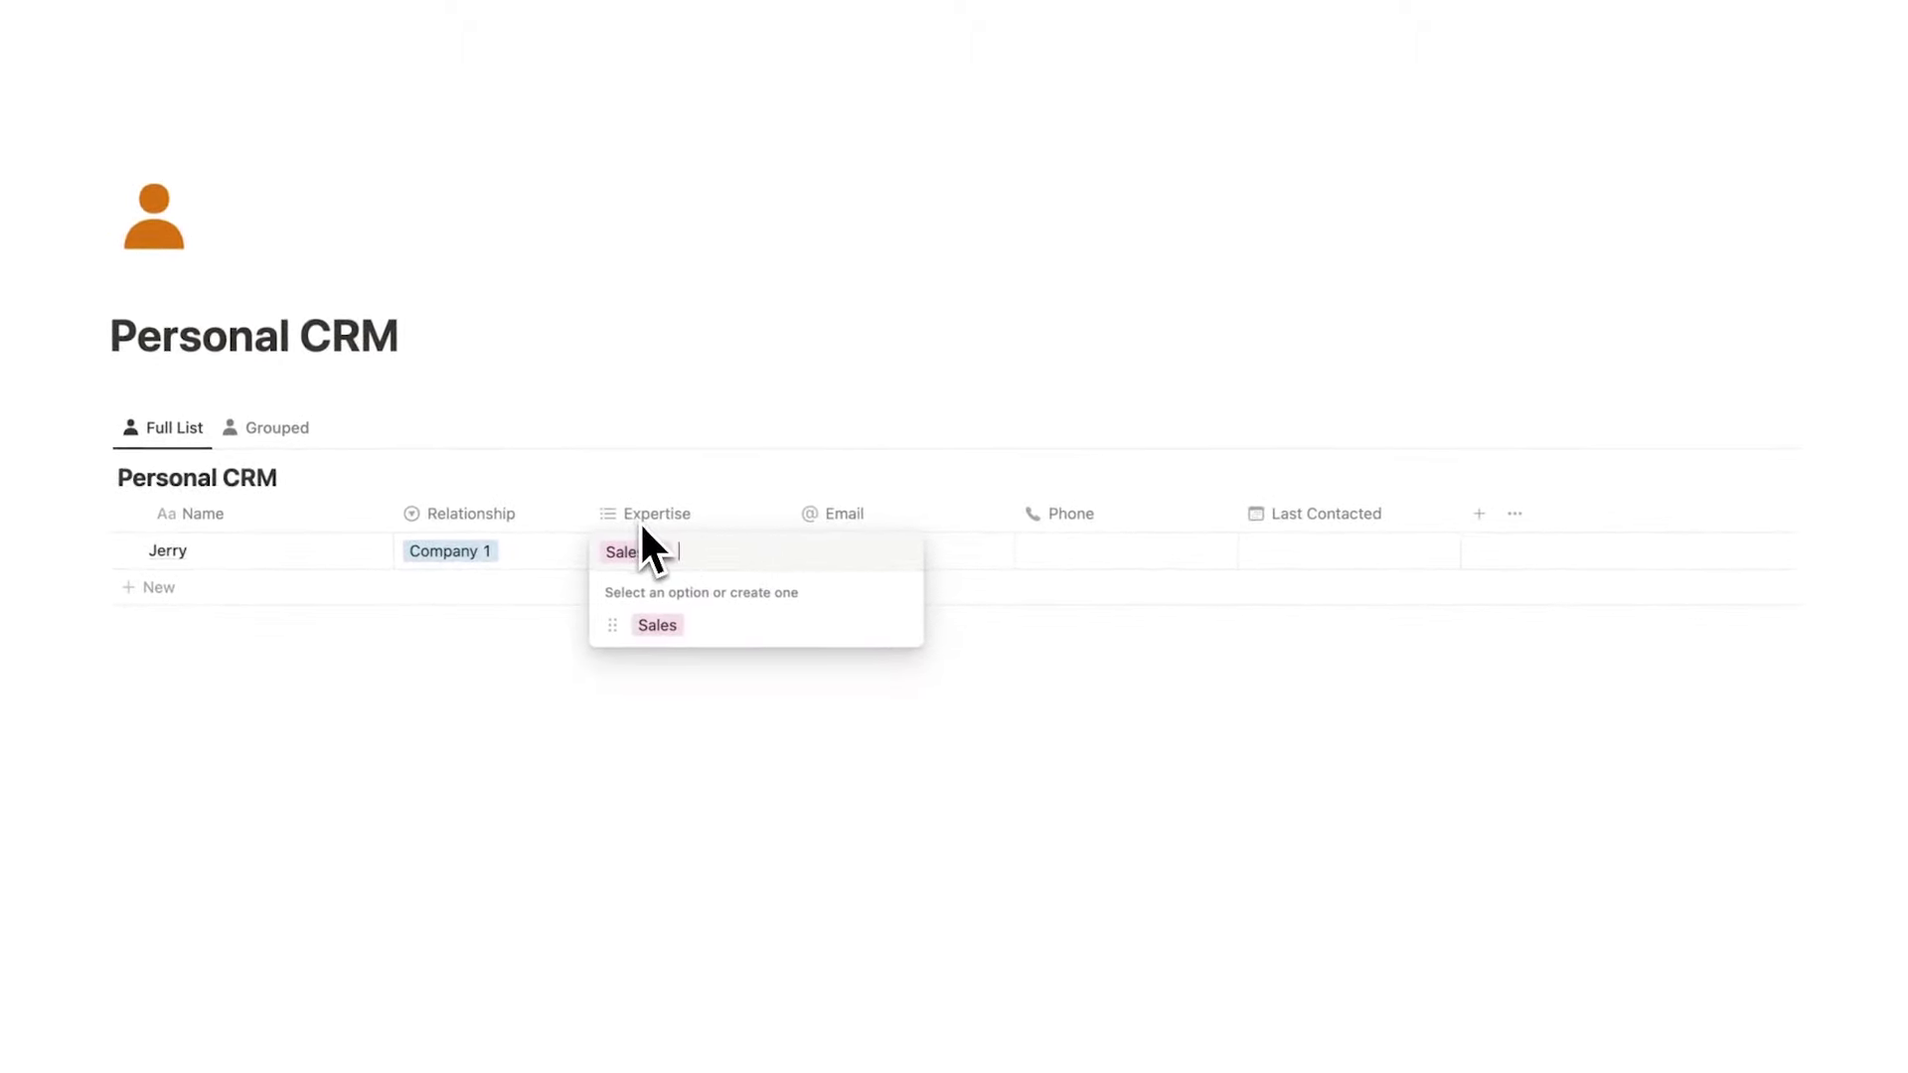
pyautogui.write('Cooking')
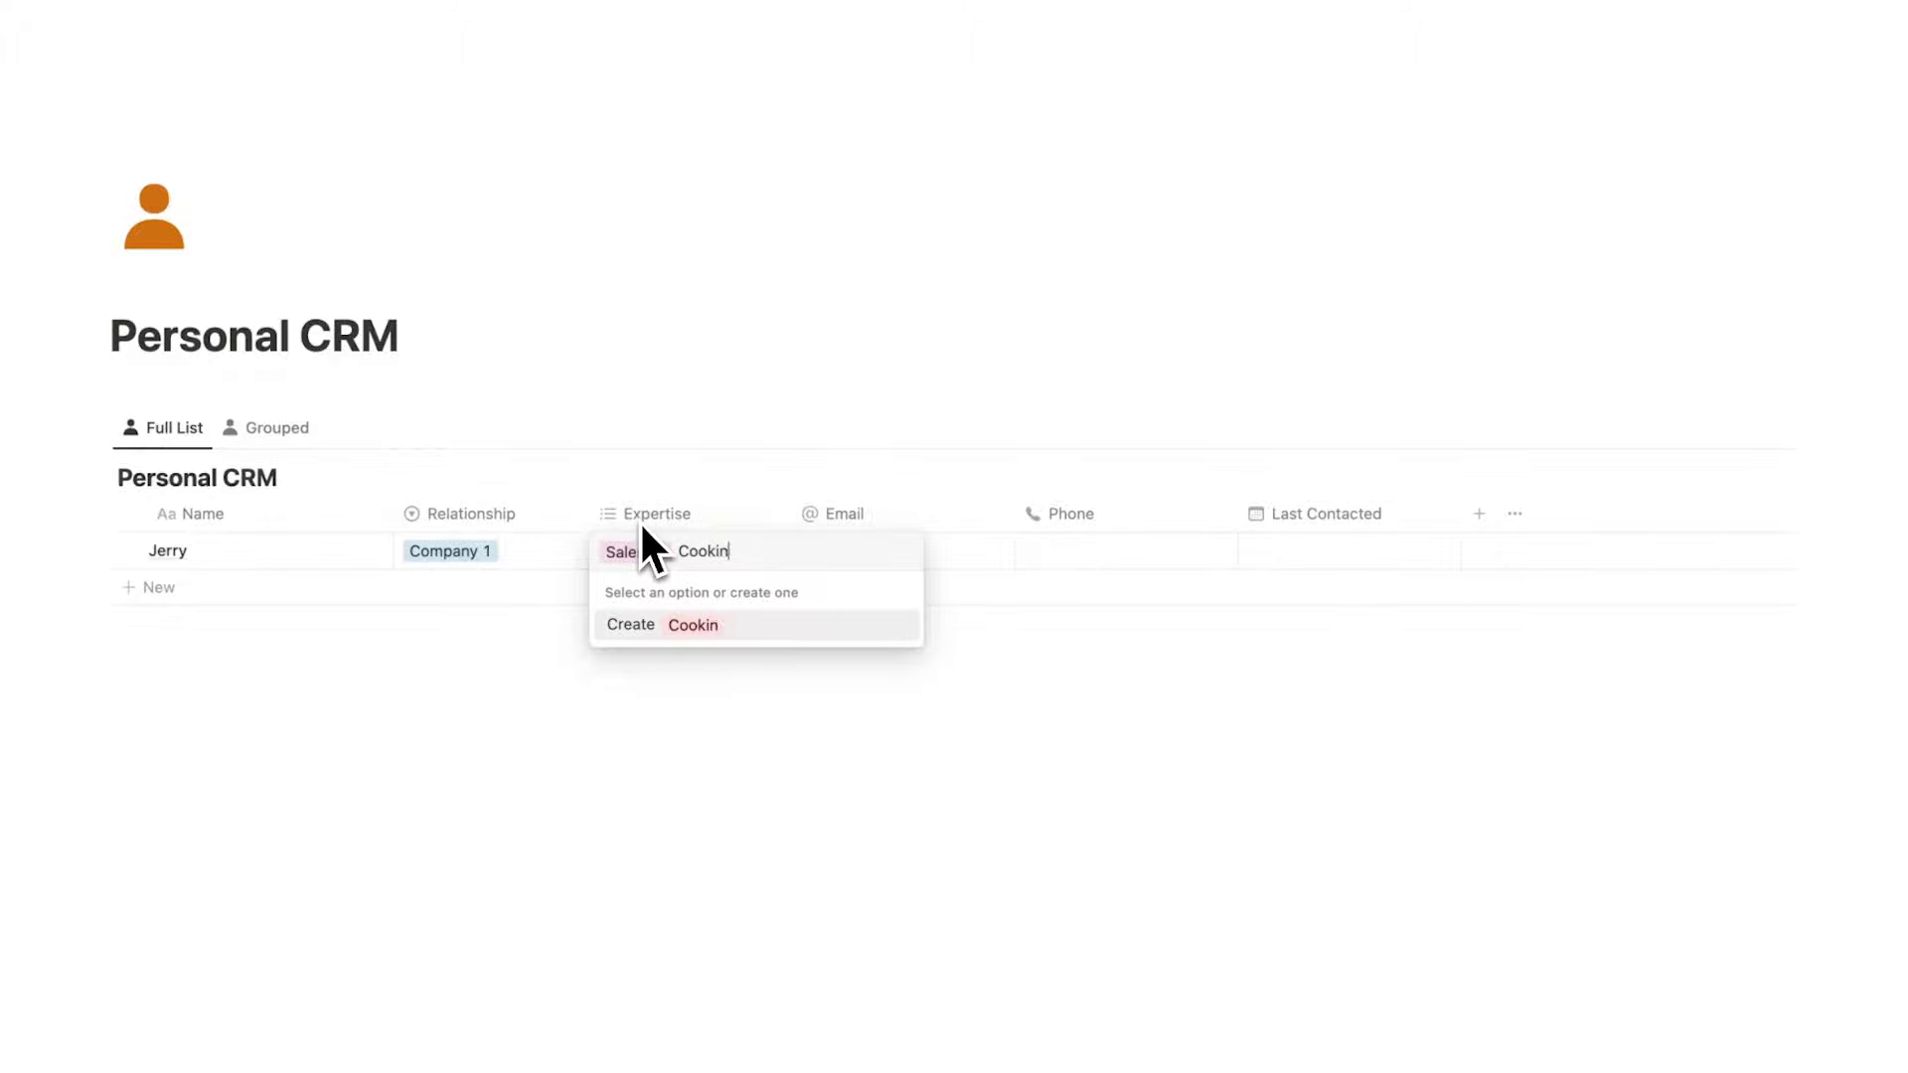
pyautogui.press('Return')
pyautogui.press('Escape')
# - Add a second contact row whose Expertise is a new blah option
pyautogui.click(199, 589)
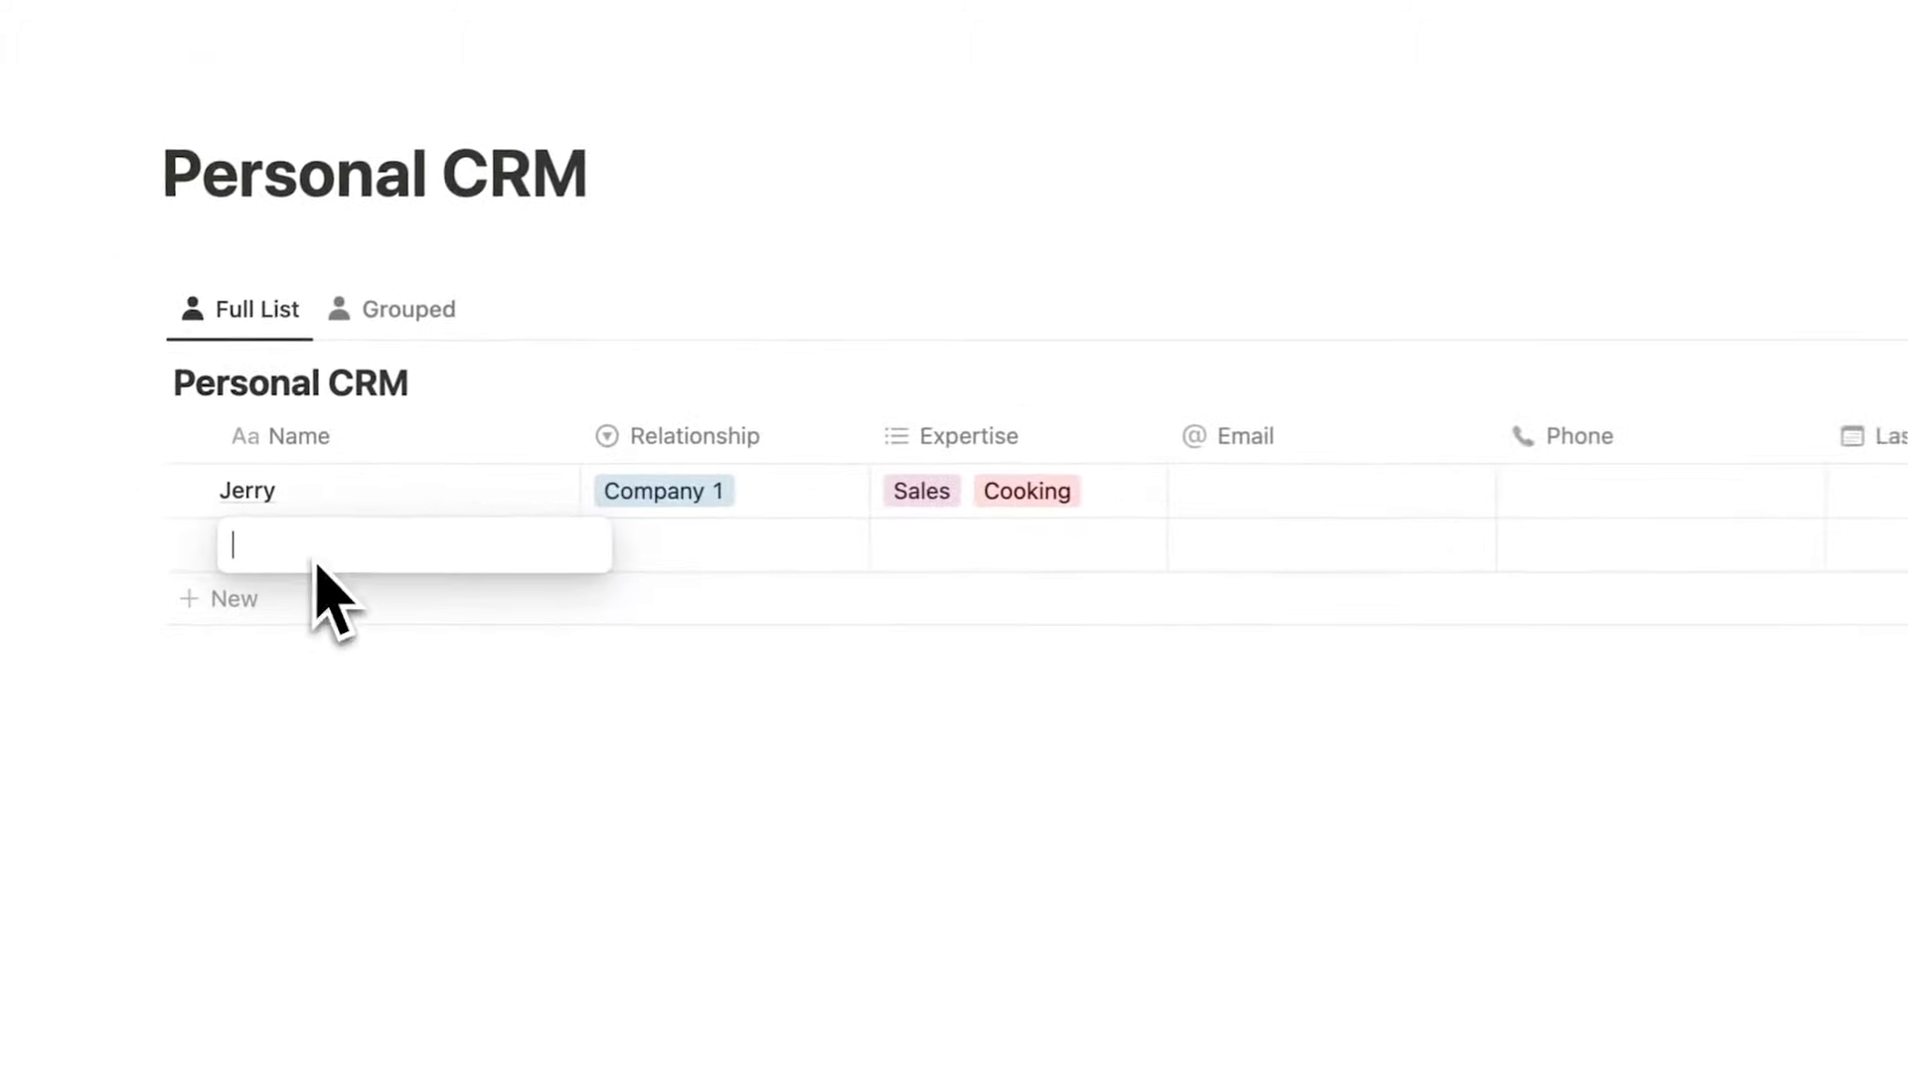
pyautogui.click(924, 551)
pyautogui.write('b')
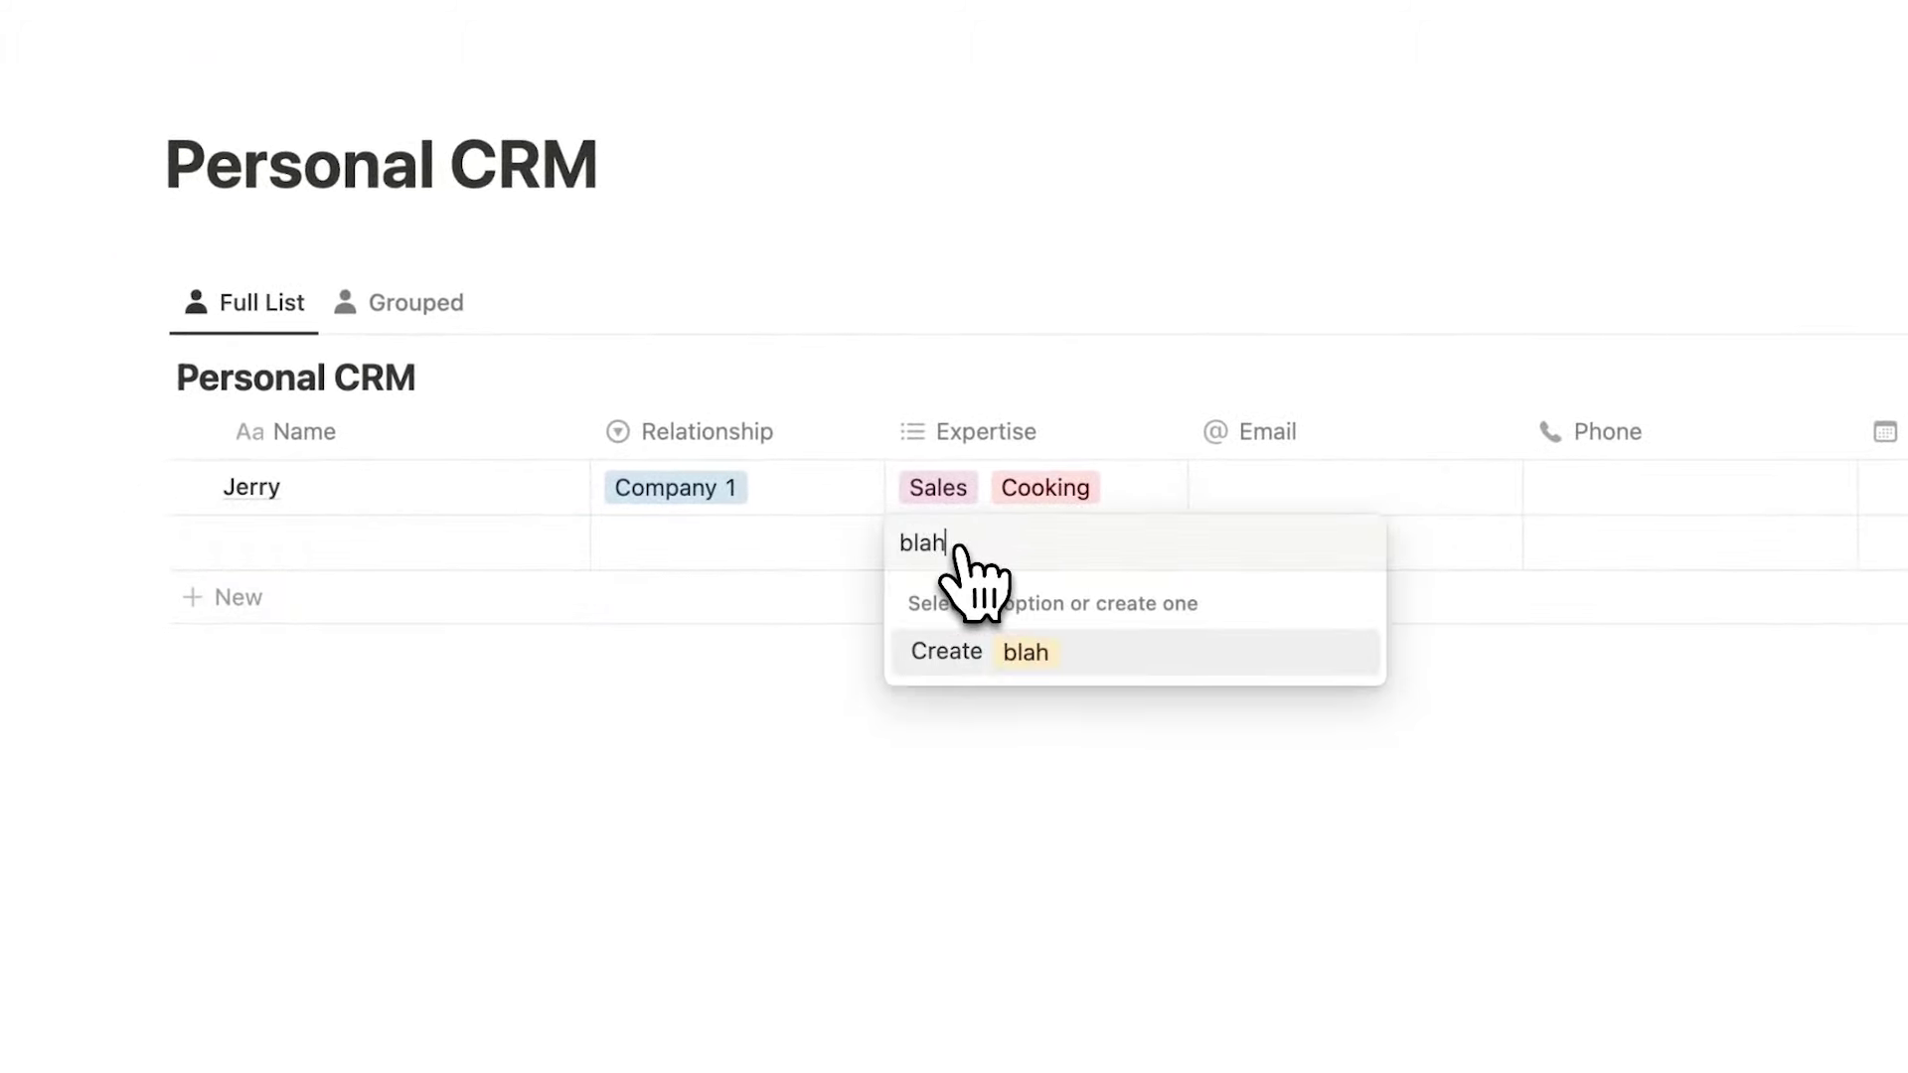
pyautogui.write('lah')
pyautogui.press('Return')
pyautogui.click(583, 695)
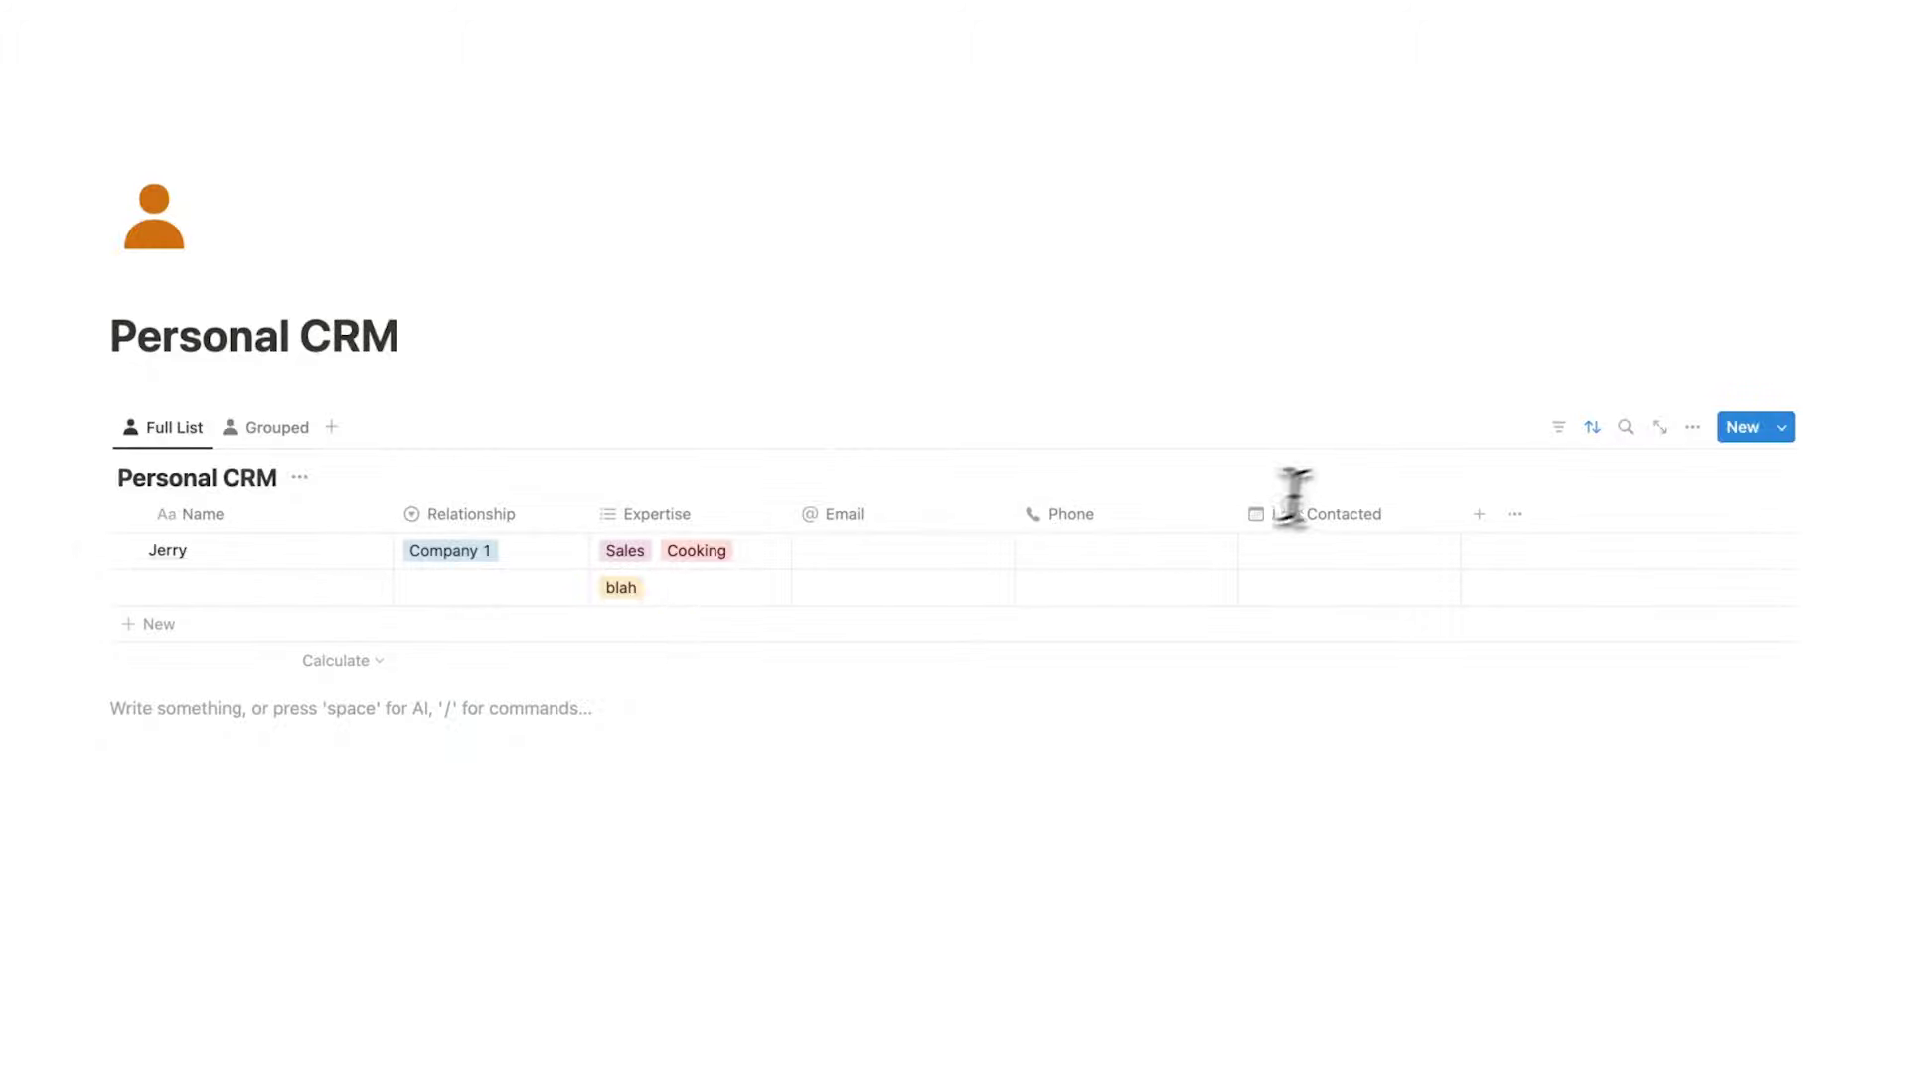
# - Filter the Personal CRM to show only contacts with Sales expertise
pyautogui.click(1561, 426)
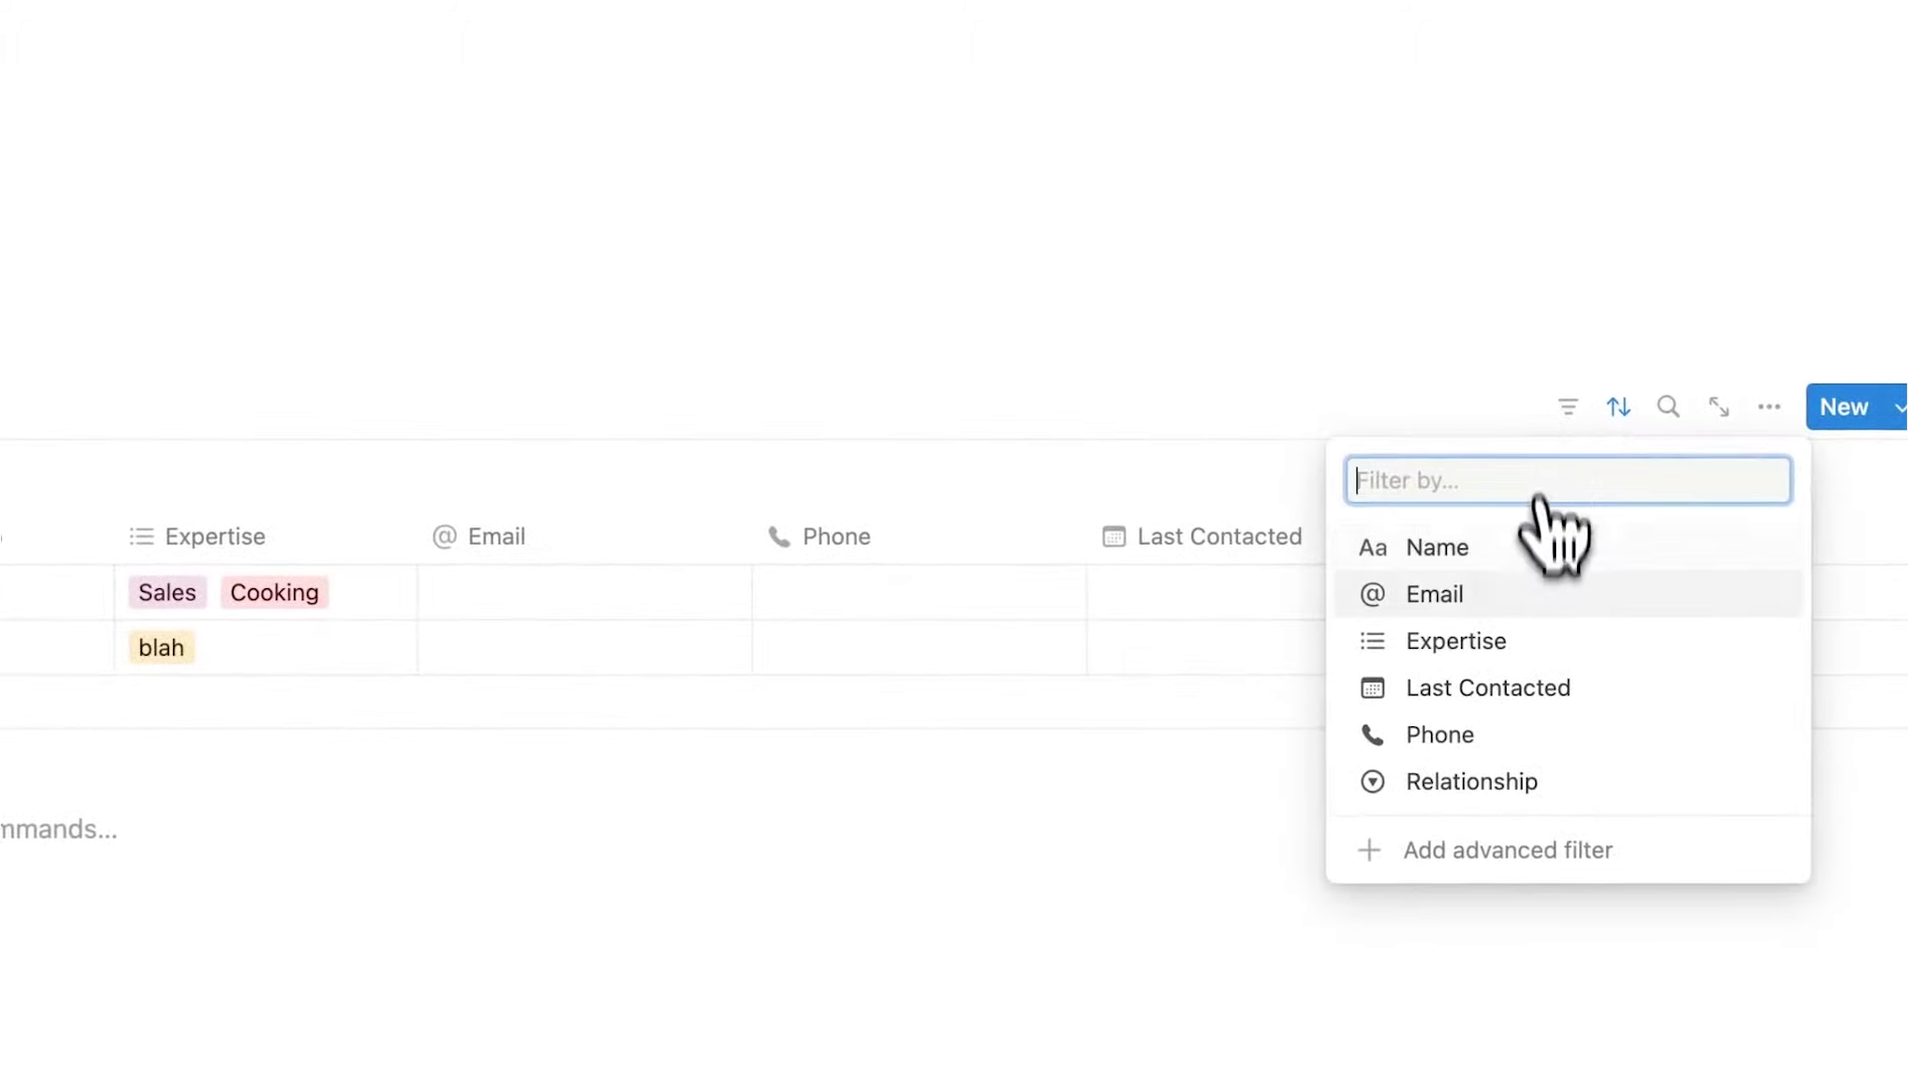
pyautogui.click(1546, 648)
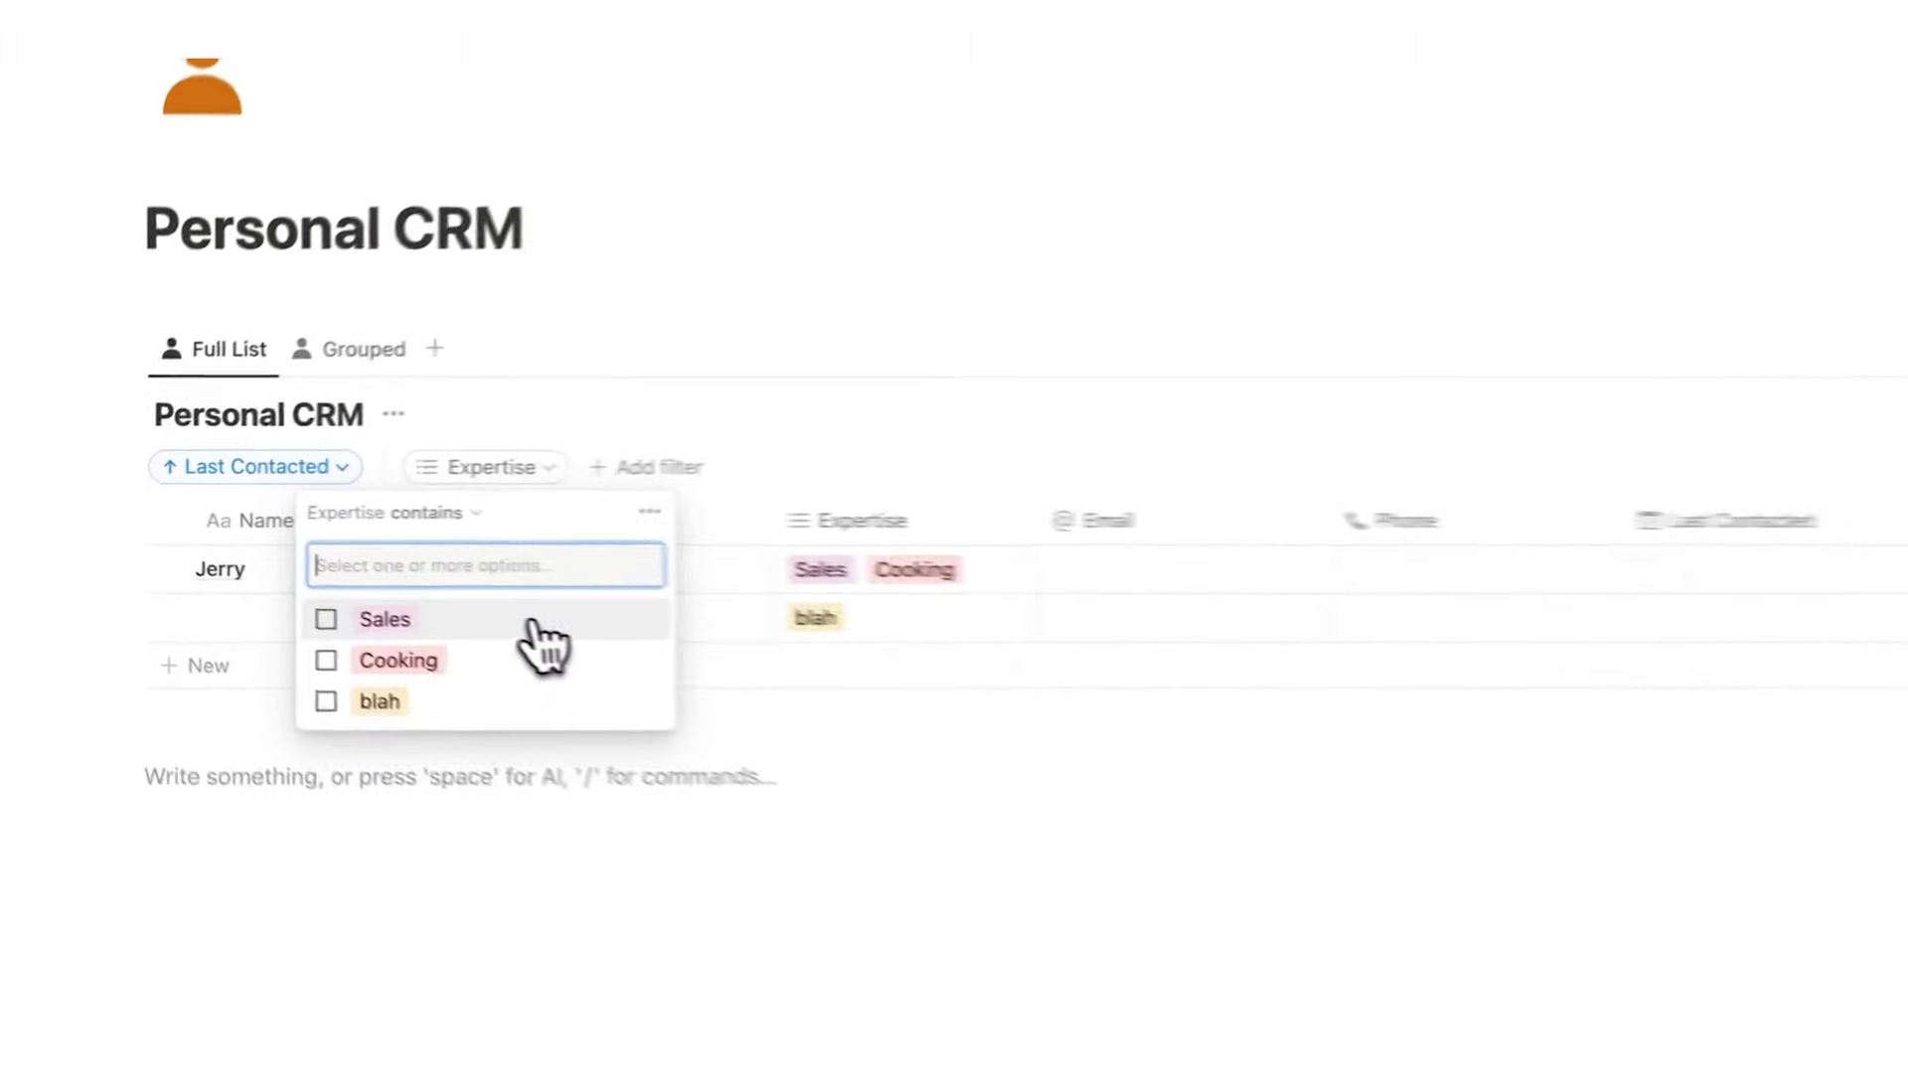
pyautogui.click(402, 636)
pyautogui.click(212, 639)
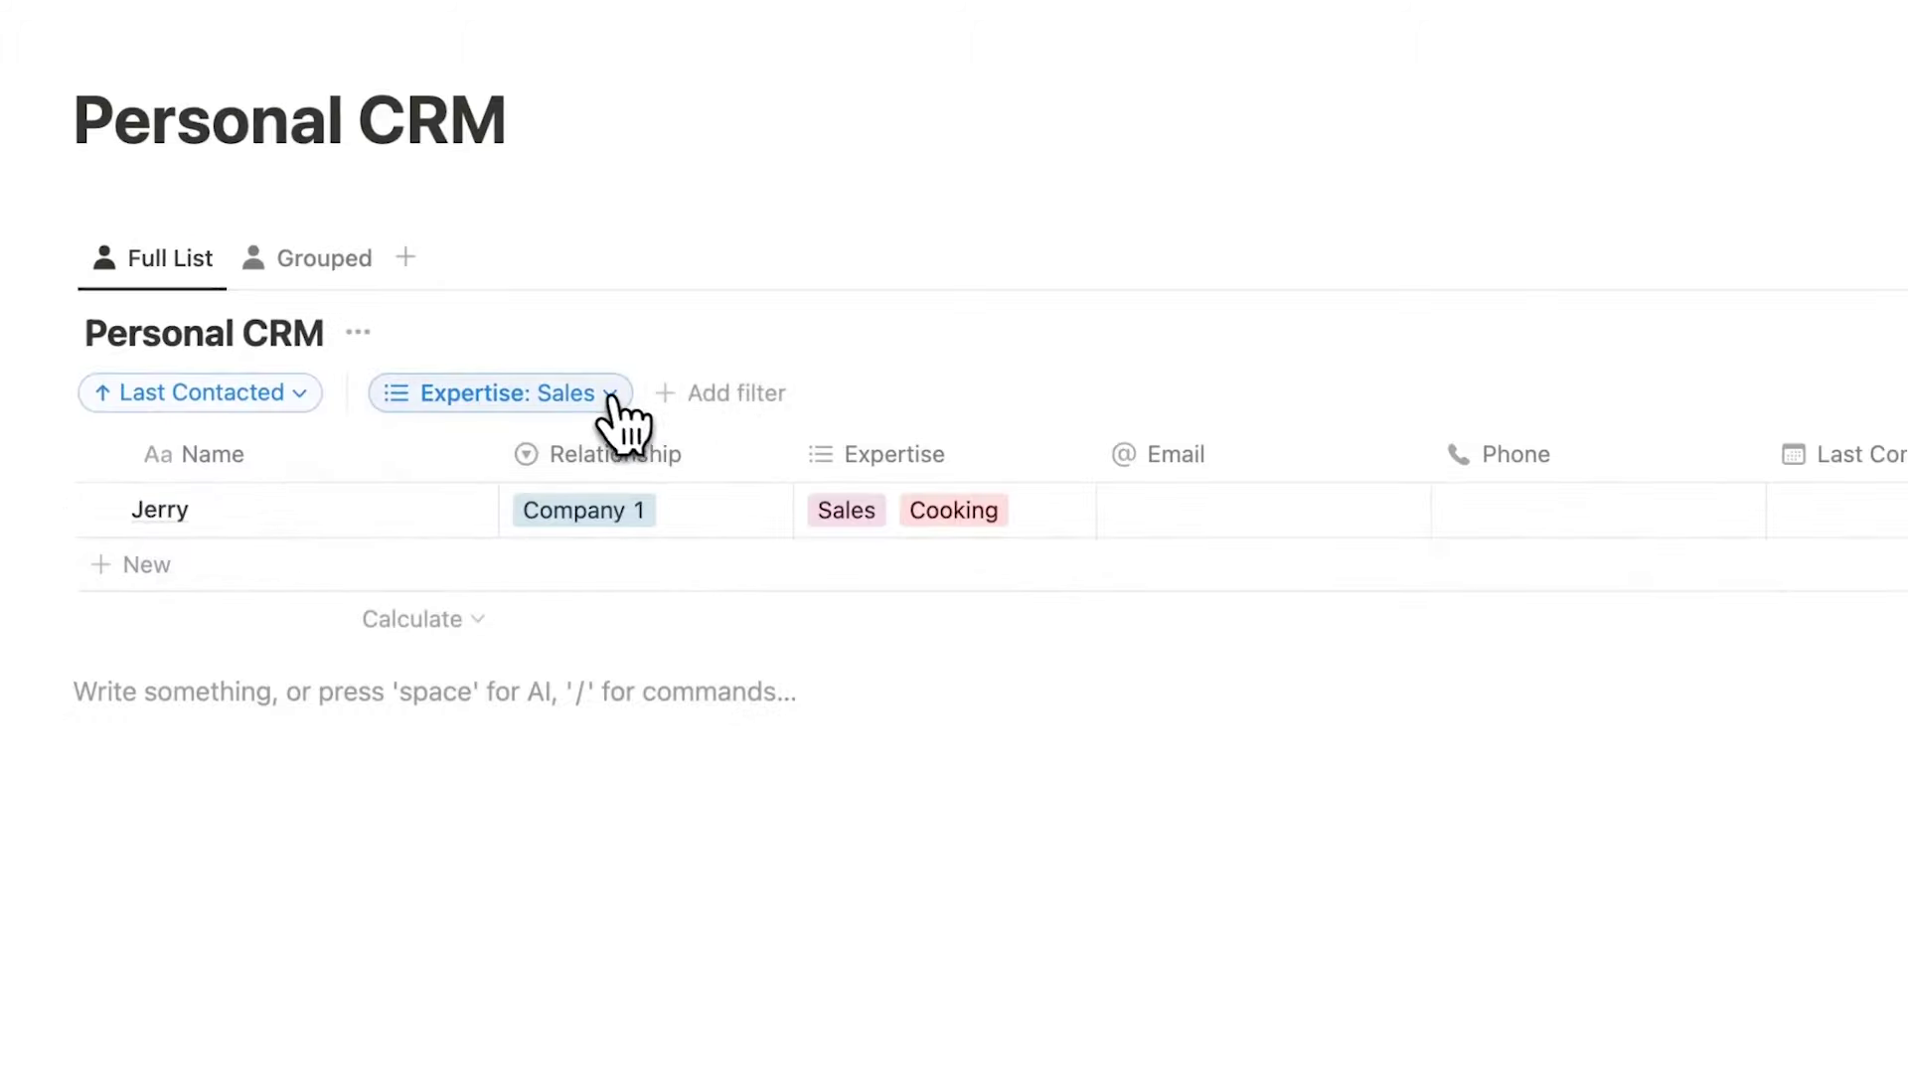
# - Delete the Expertise: Sales filter so all contacts show again
pyautogui.click(610, 398)
pyautogui.click(688, 443)
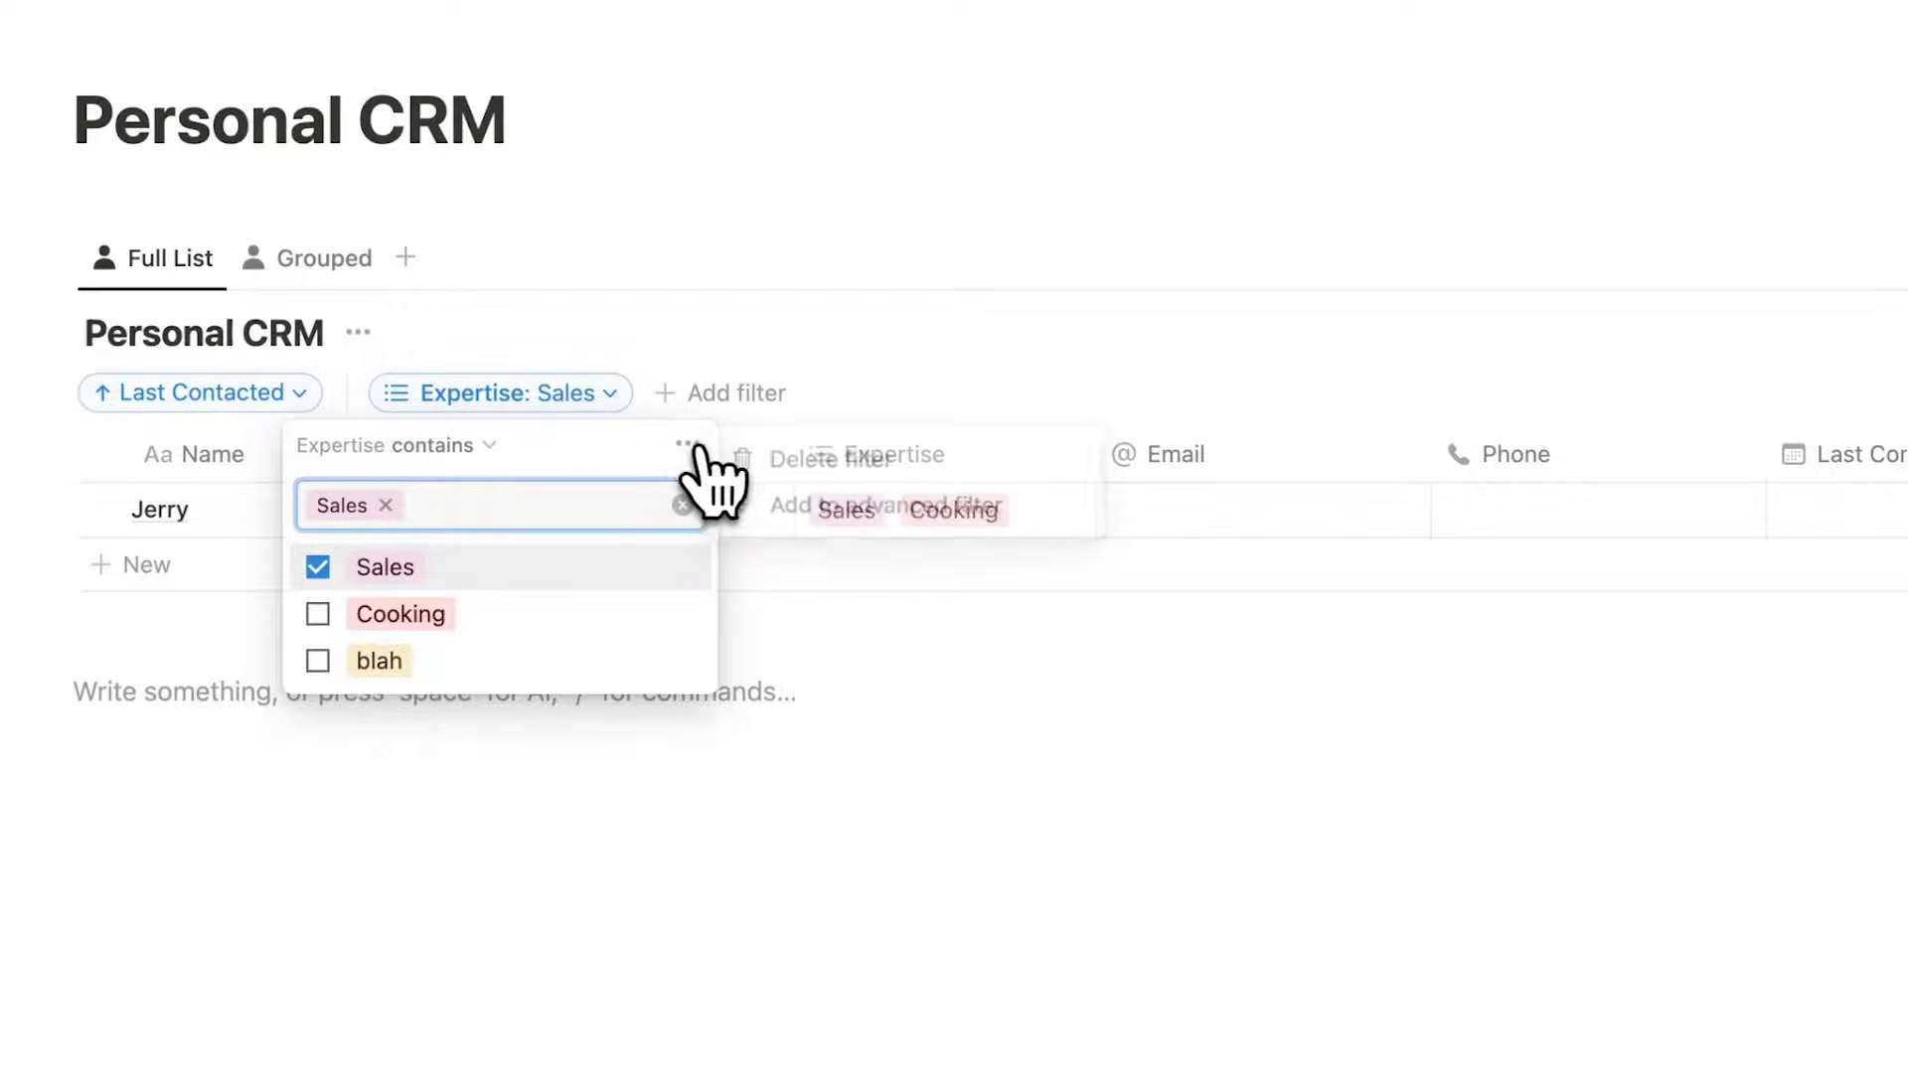
pyautogui.click(790, 456)
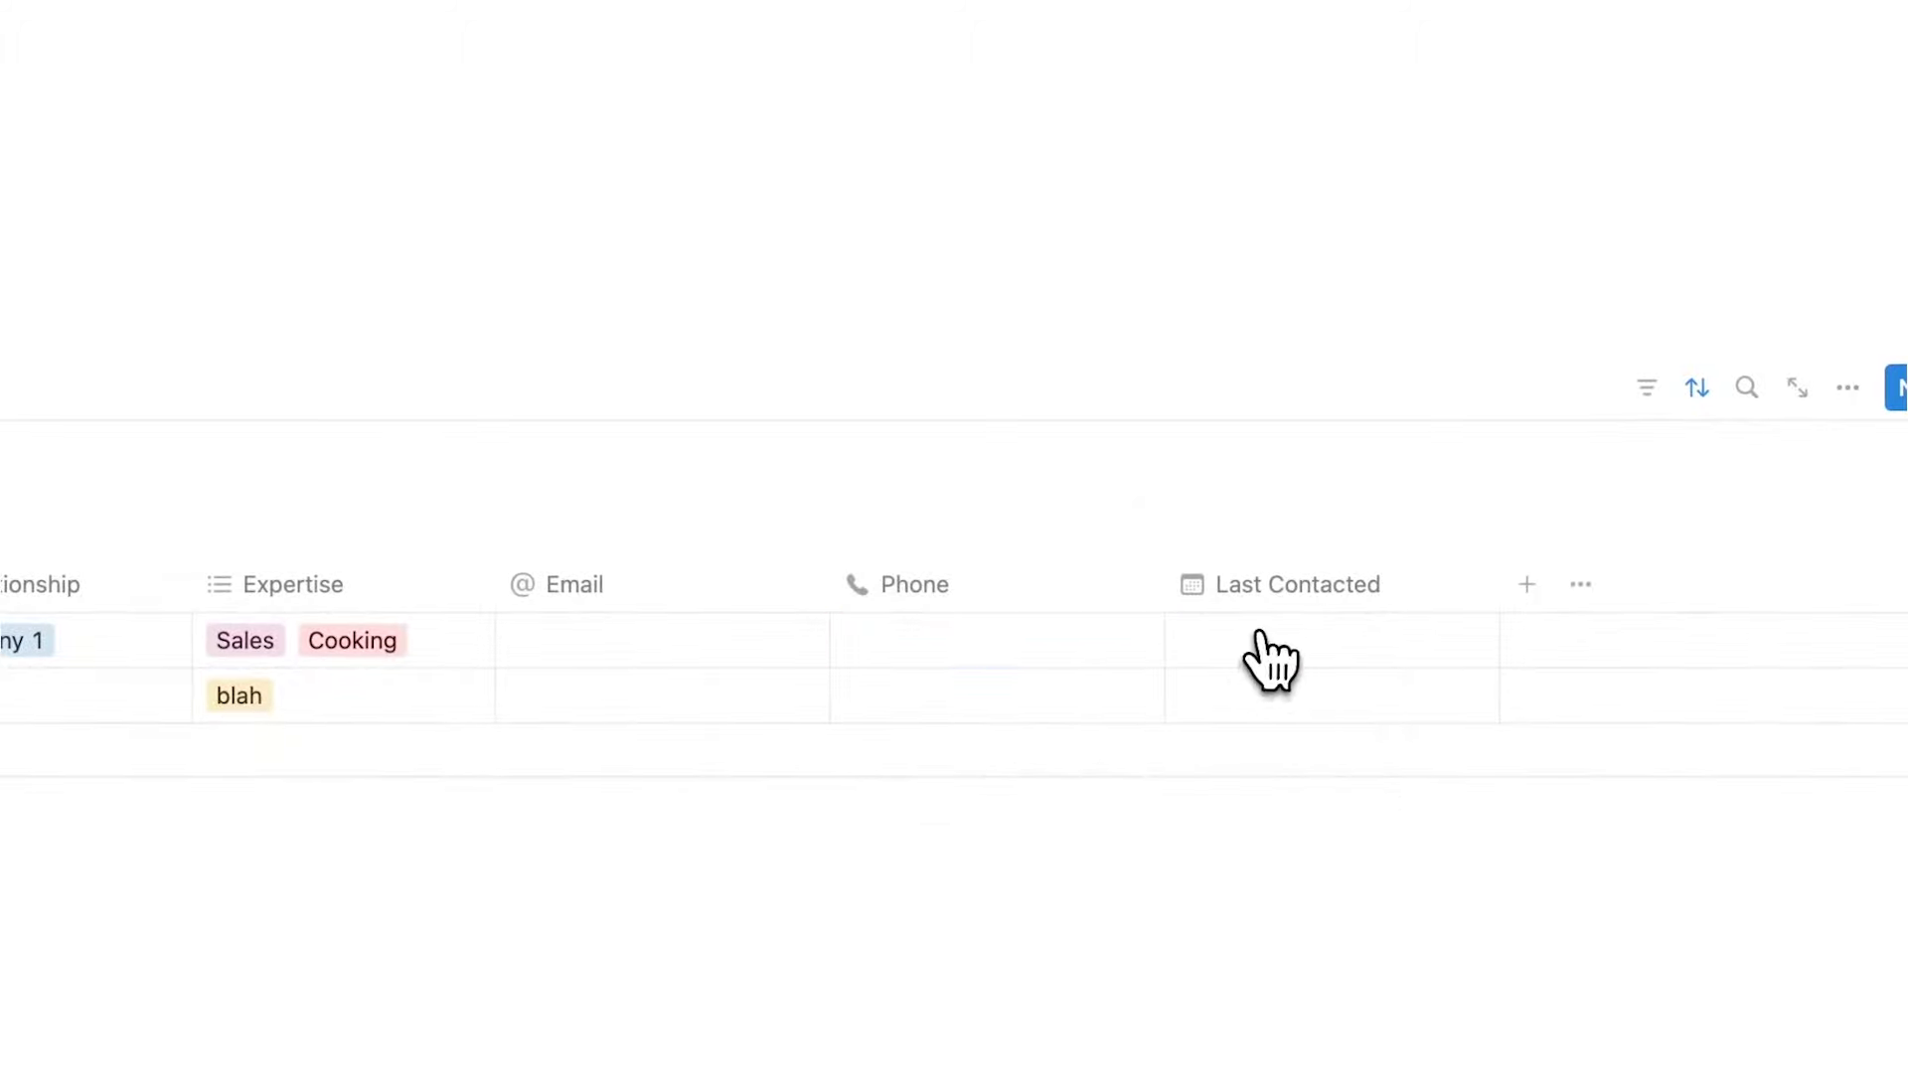
# - Set Last Contacted to May 13, 2024 for the contact and May 3, 2024 for blah
pyautogui.click(1262, 641)
pyautogui.press('Escape')
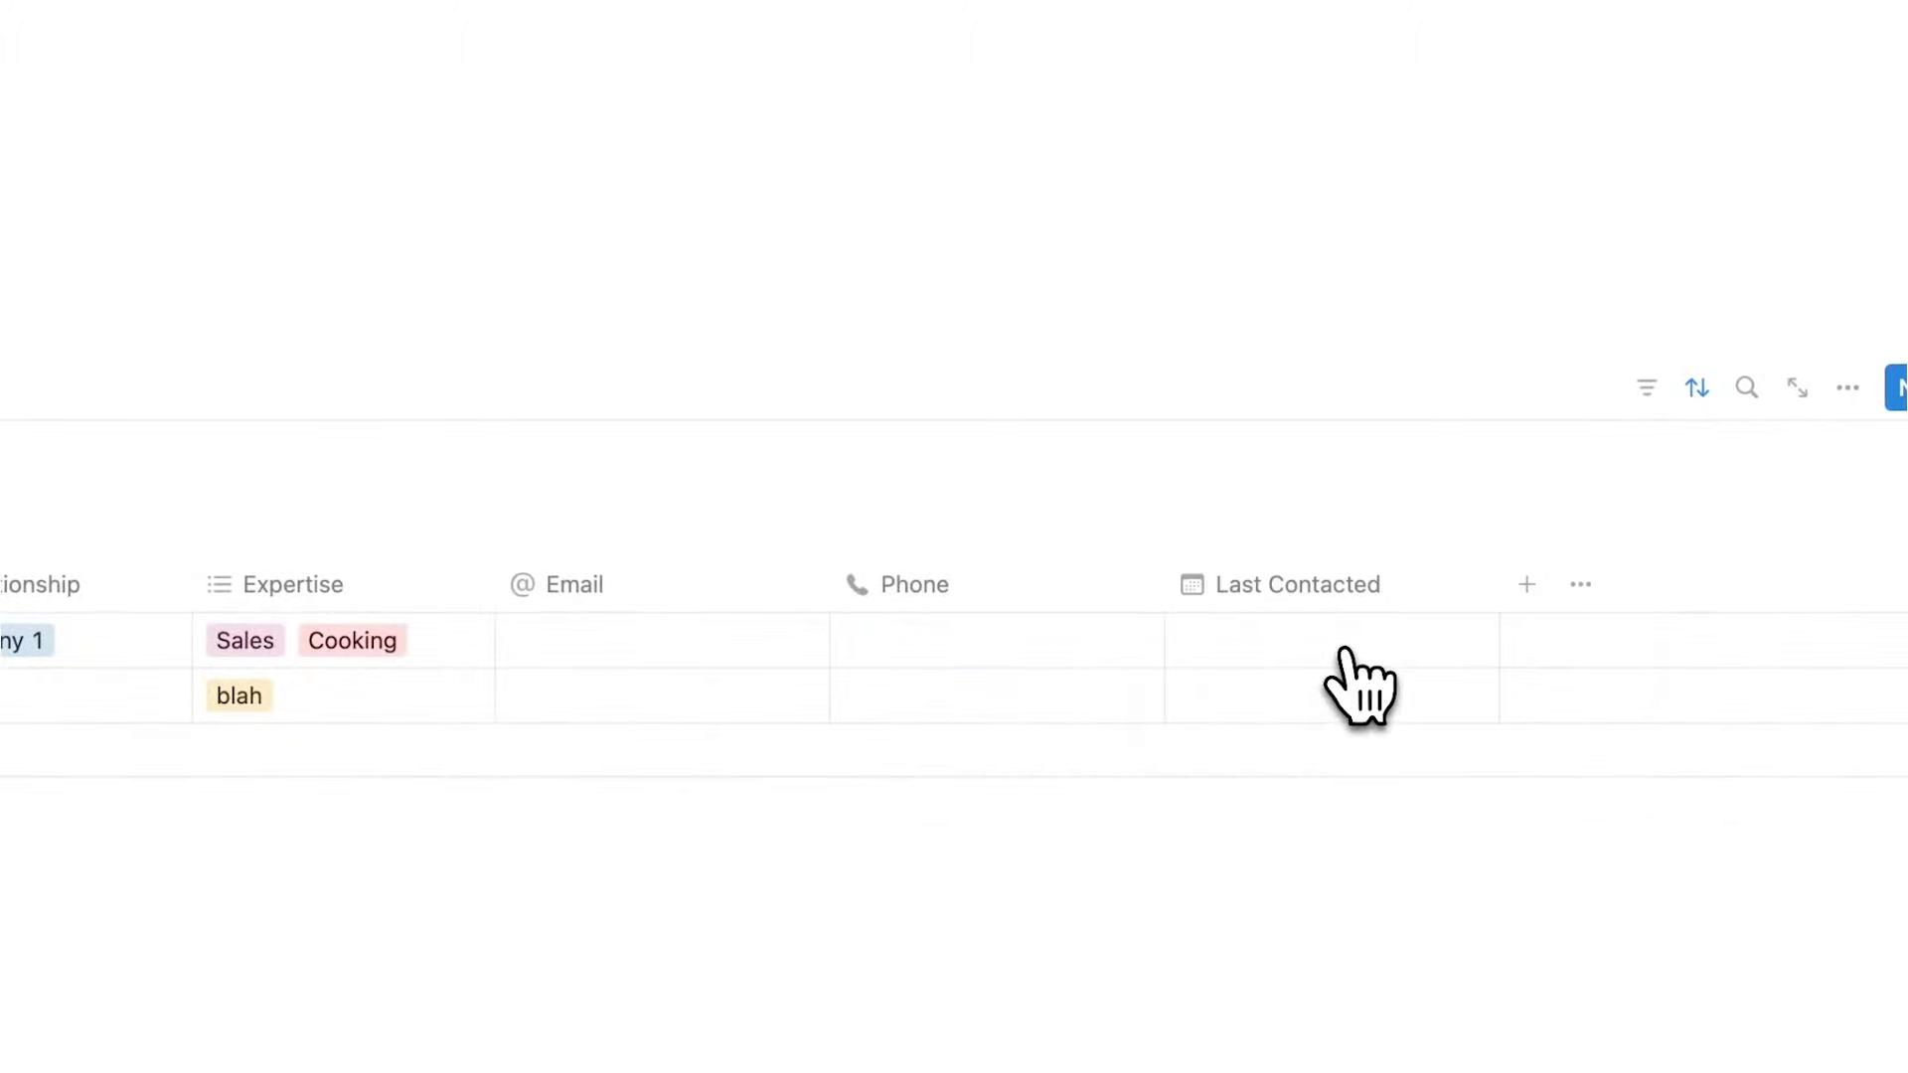
pyautogui.click(1344, 651)
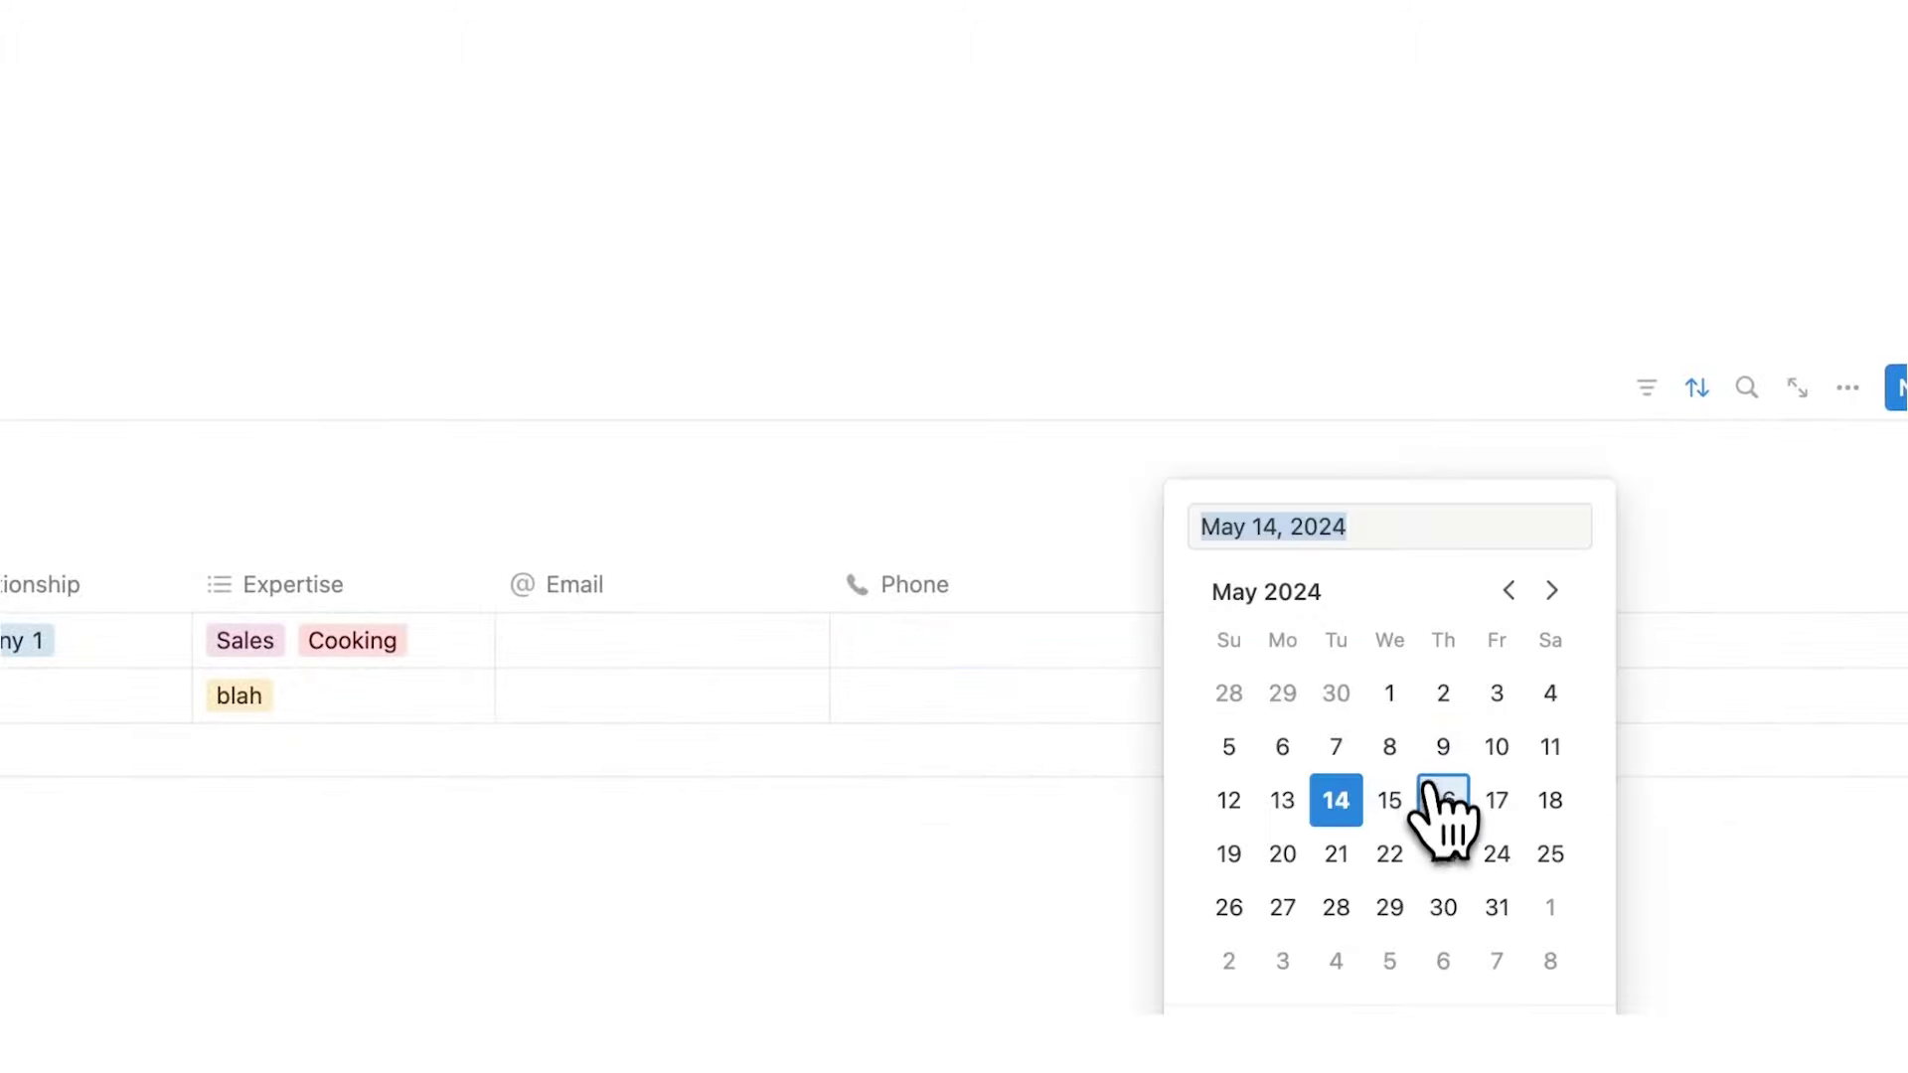
pyautogui.click(1283, 800)
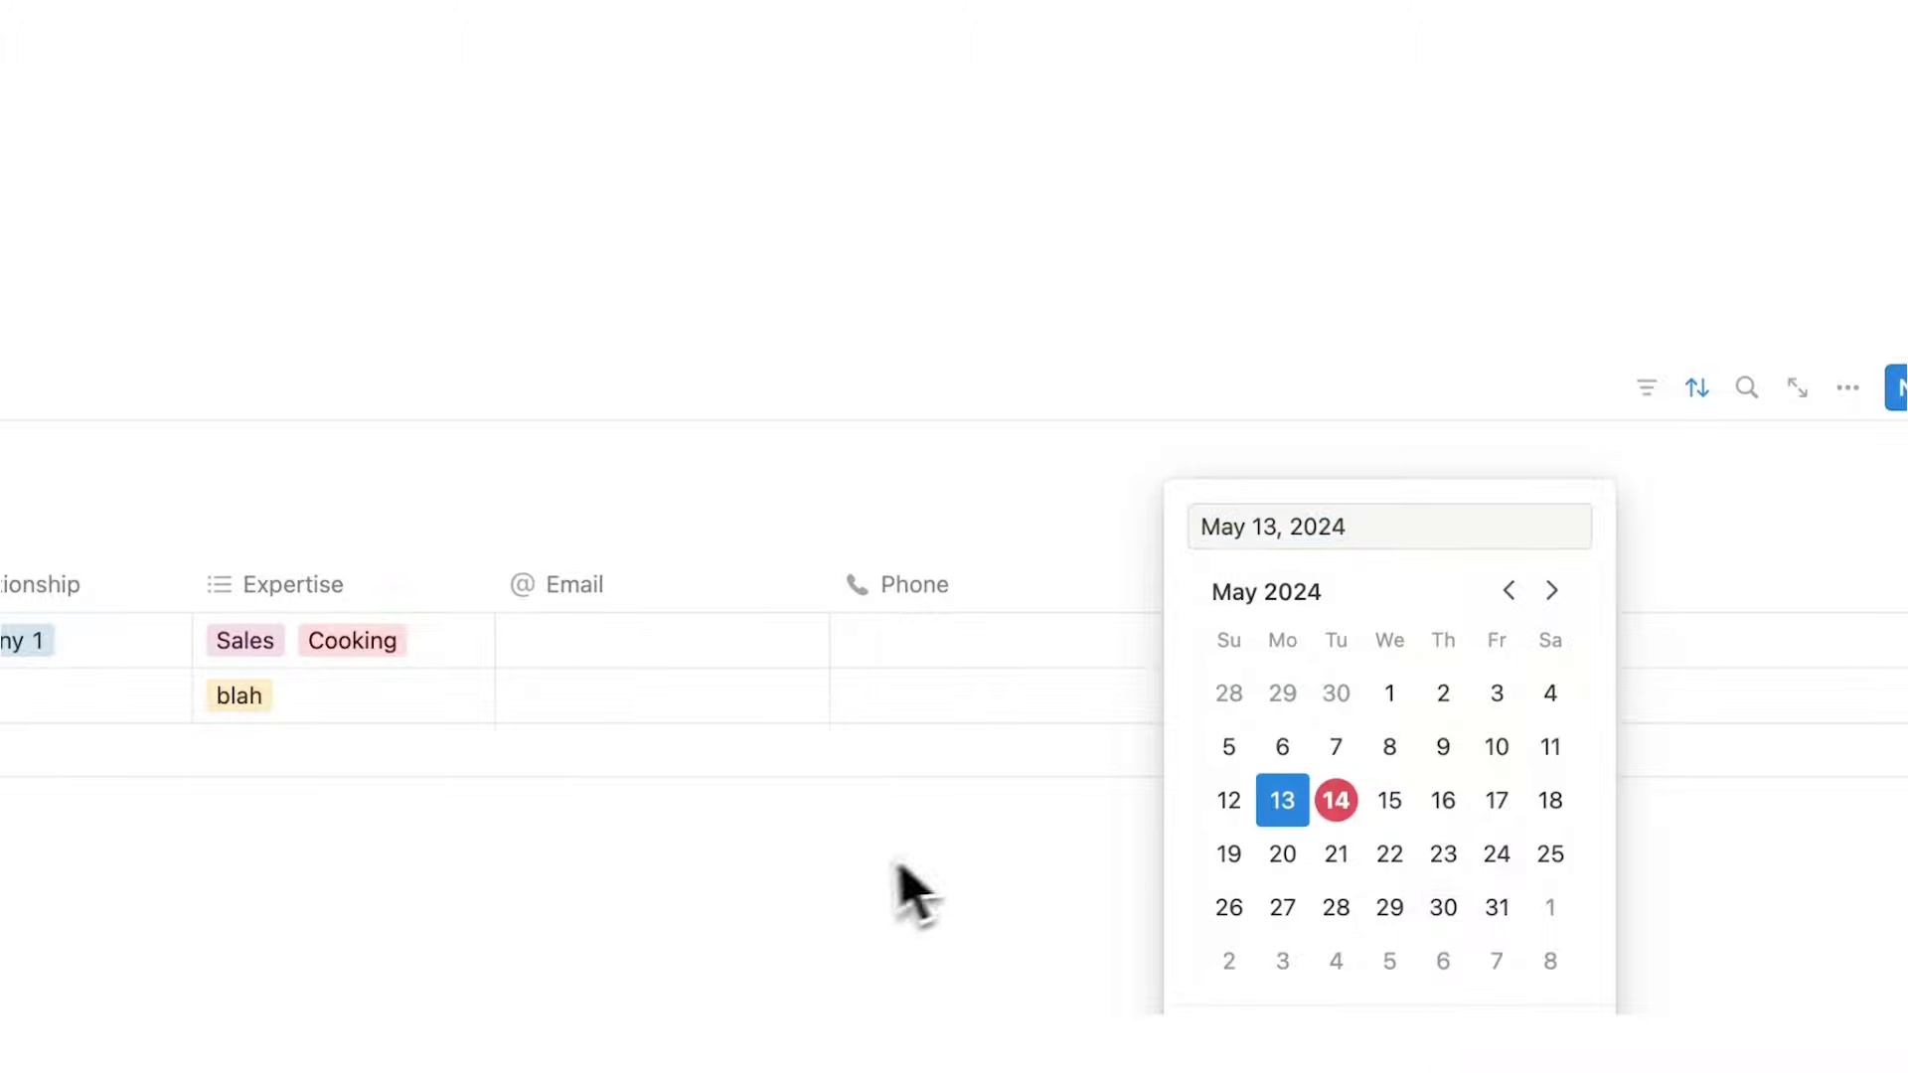
pyautogui.press('Escape')
pyautogui.click(1244, 695)
pyautogui.click(1496, 22)
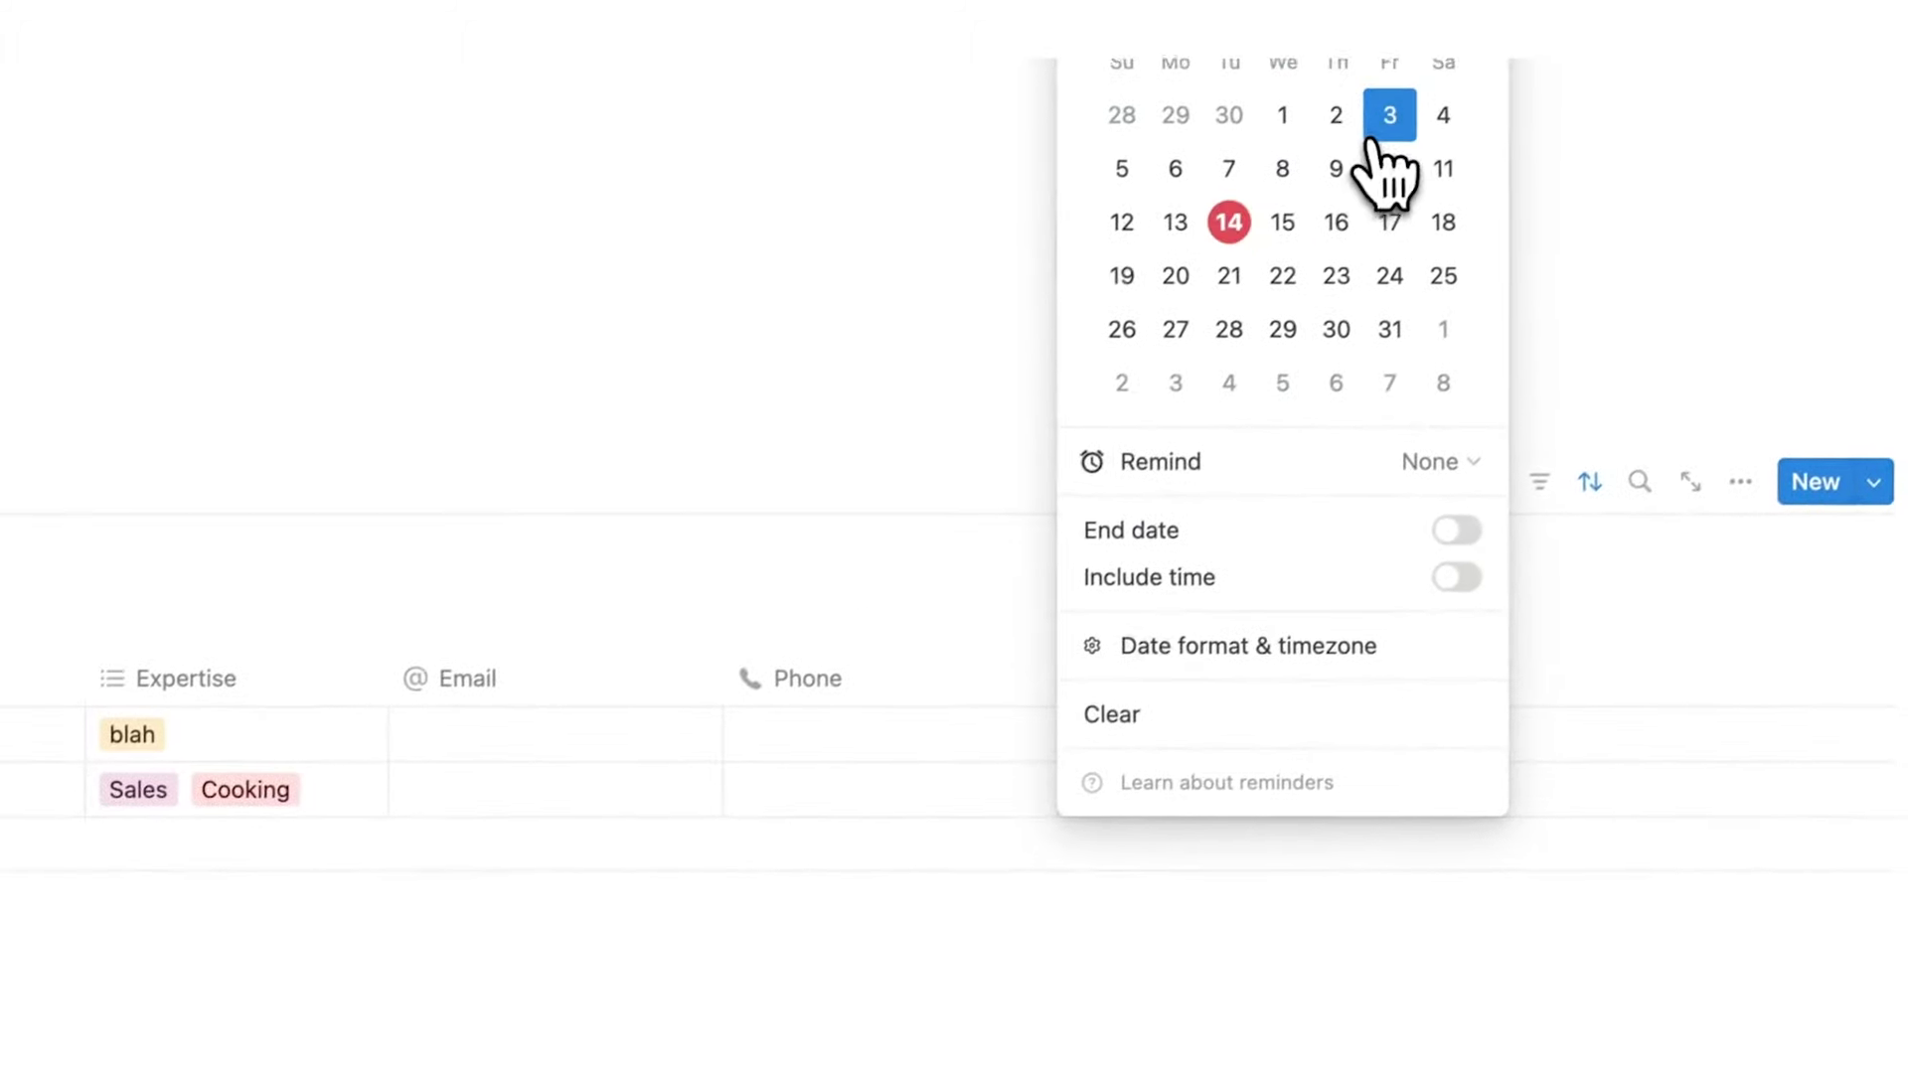
pyautogui.press('Escape')
pyautogui.click(794, 810)
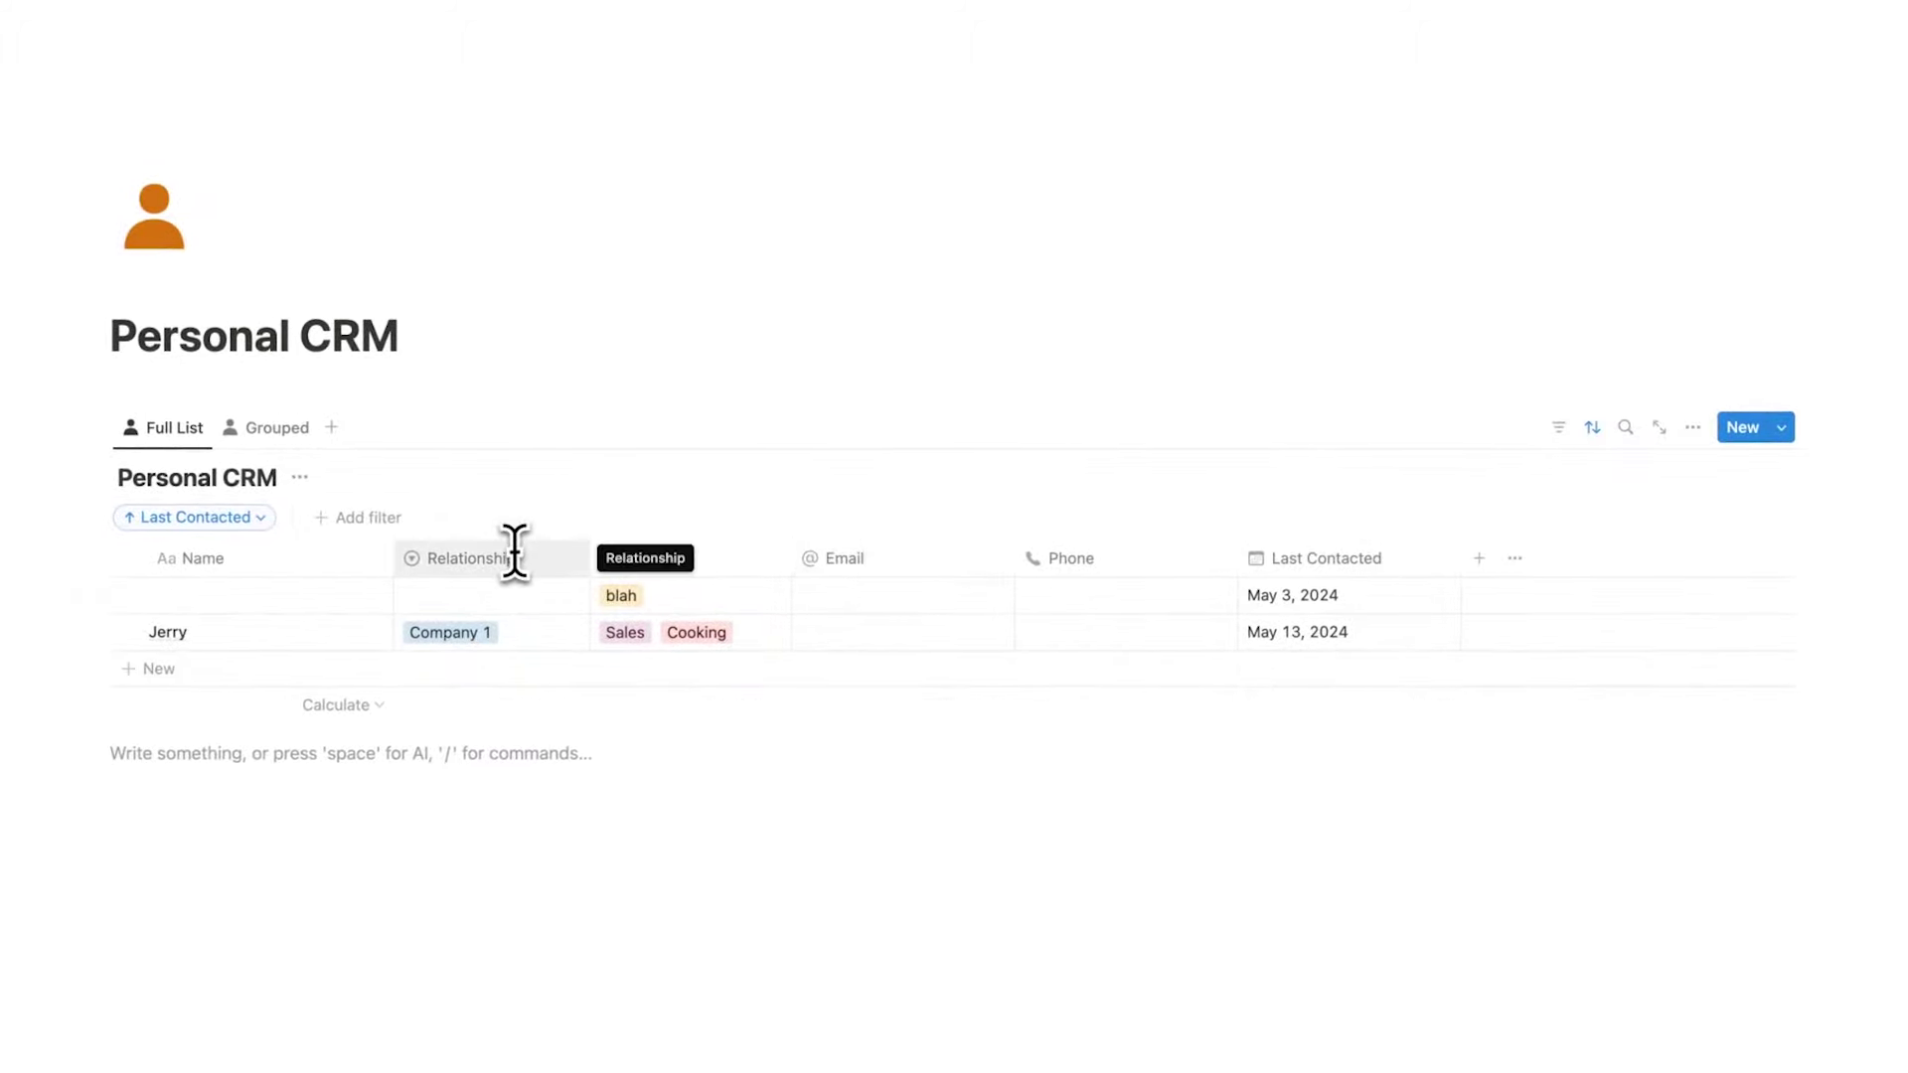
# - Give the blah contact a new Company 2 Relationship
pyautogui.click(491, 595)
pyautogui.write('Comp')
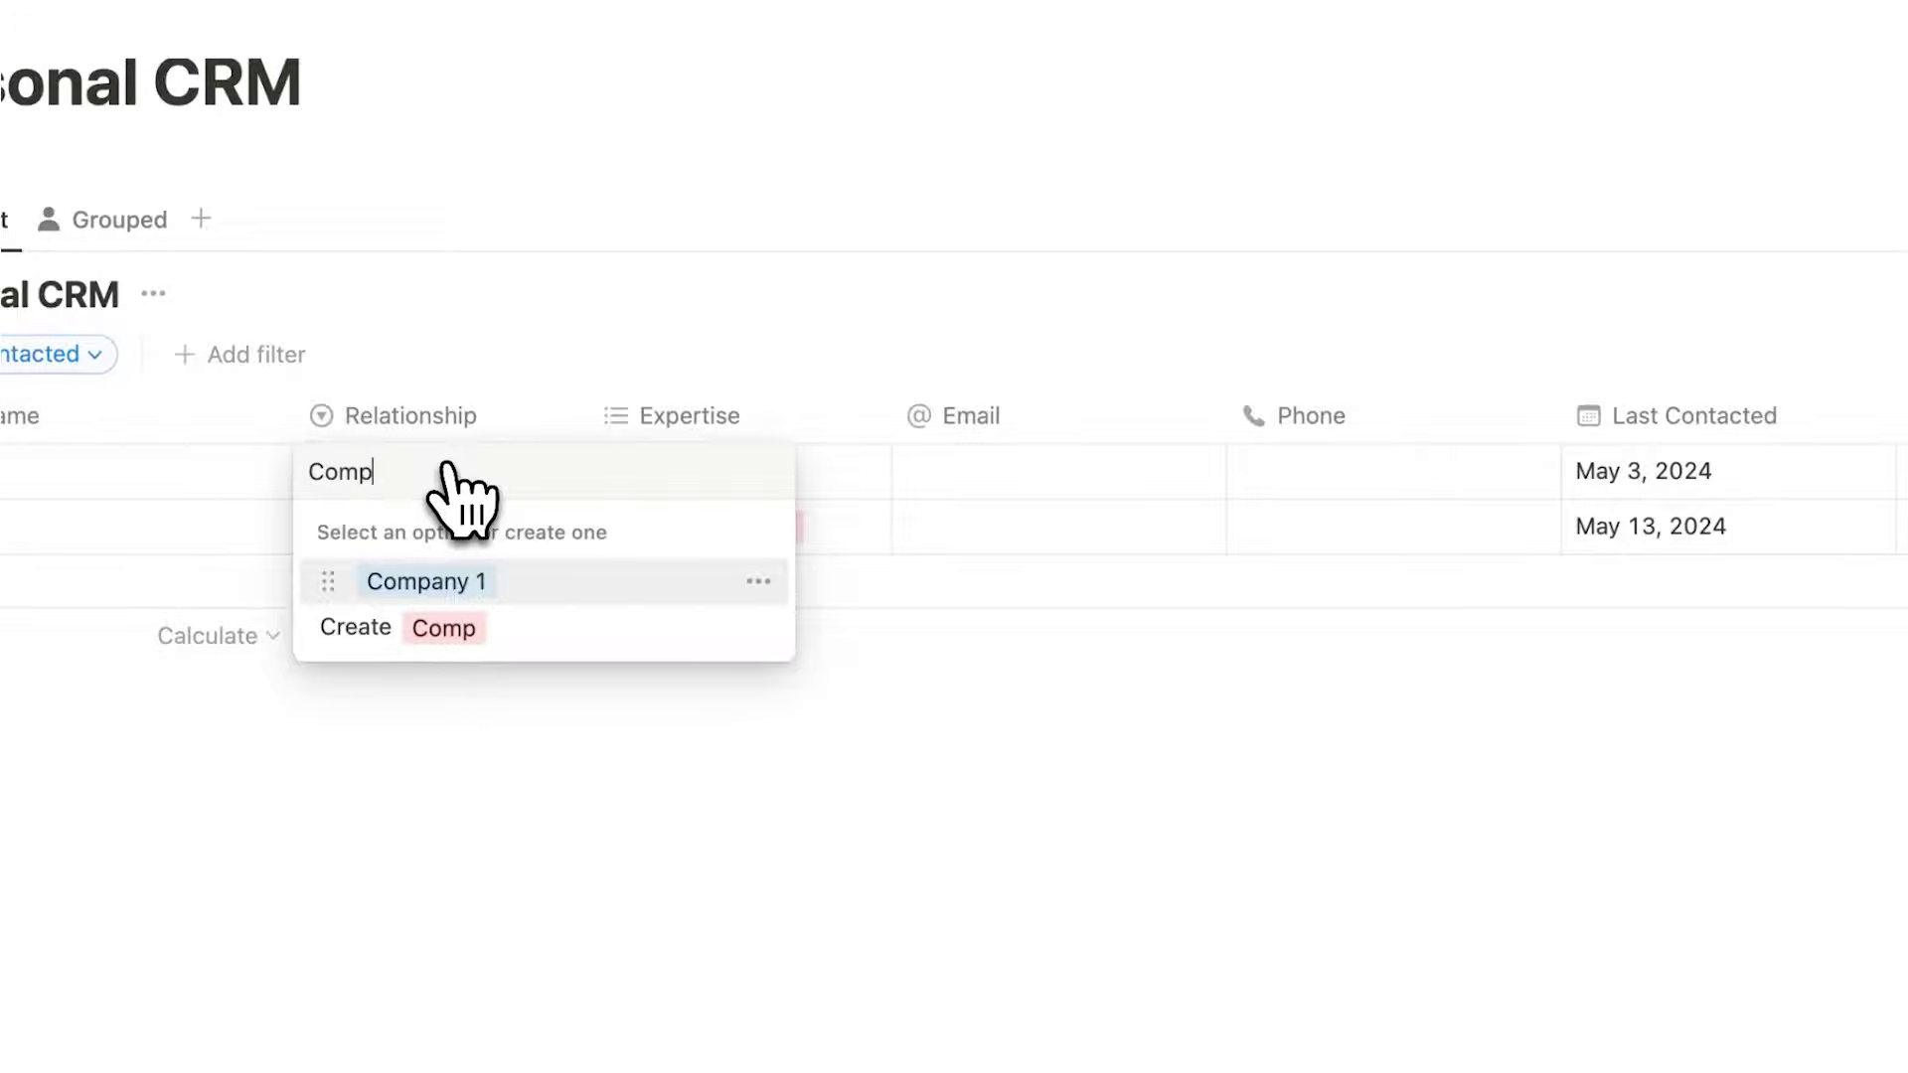
pyautogui.write('any 2')
pyautogui.press('Return')
pyautogui.click(669, 720)
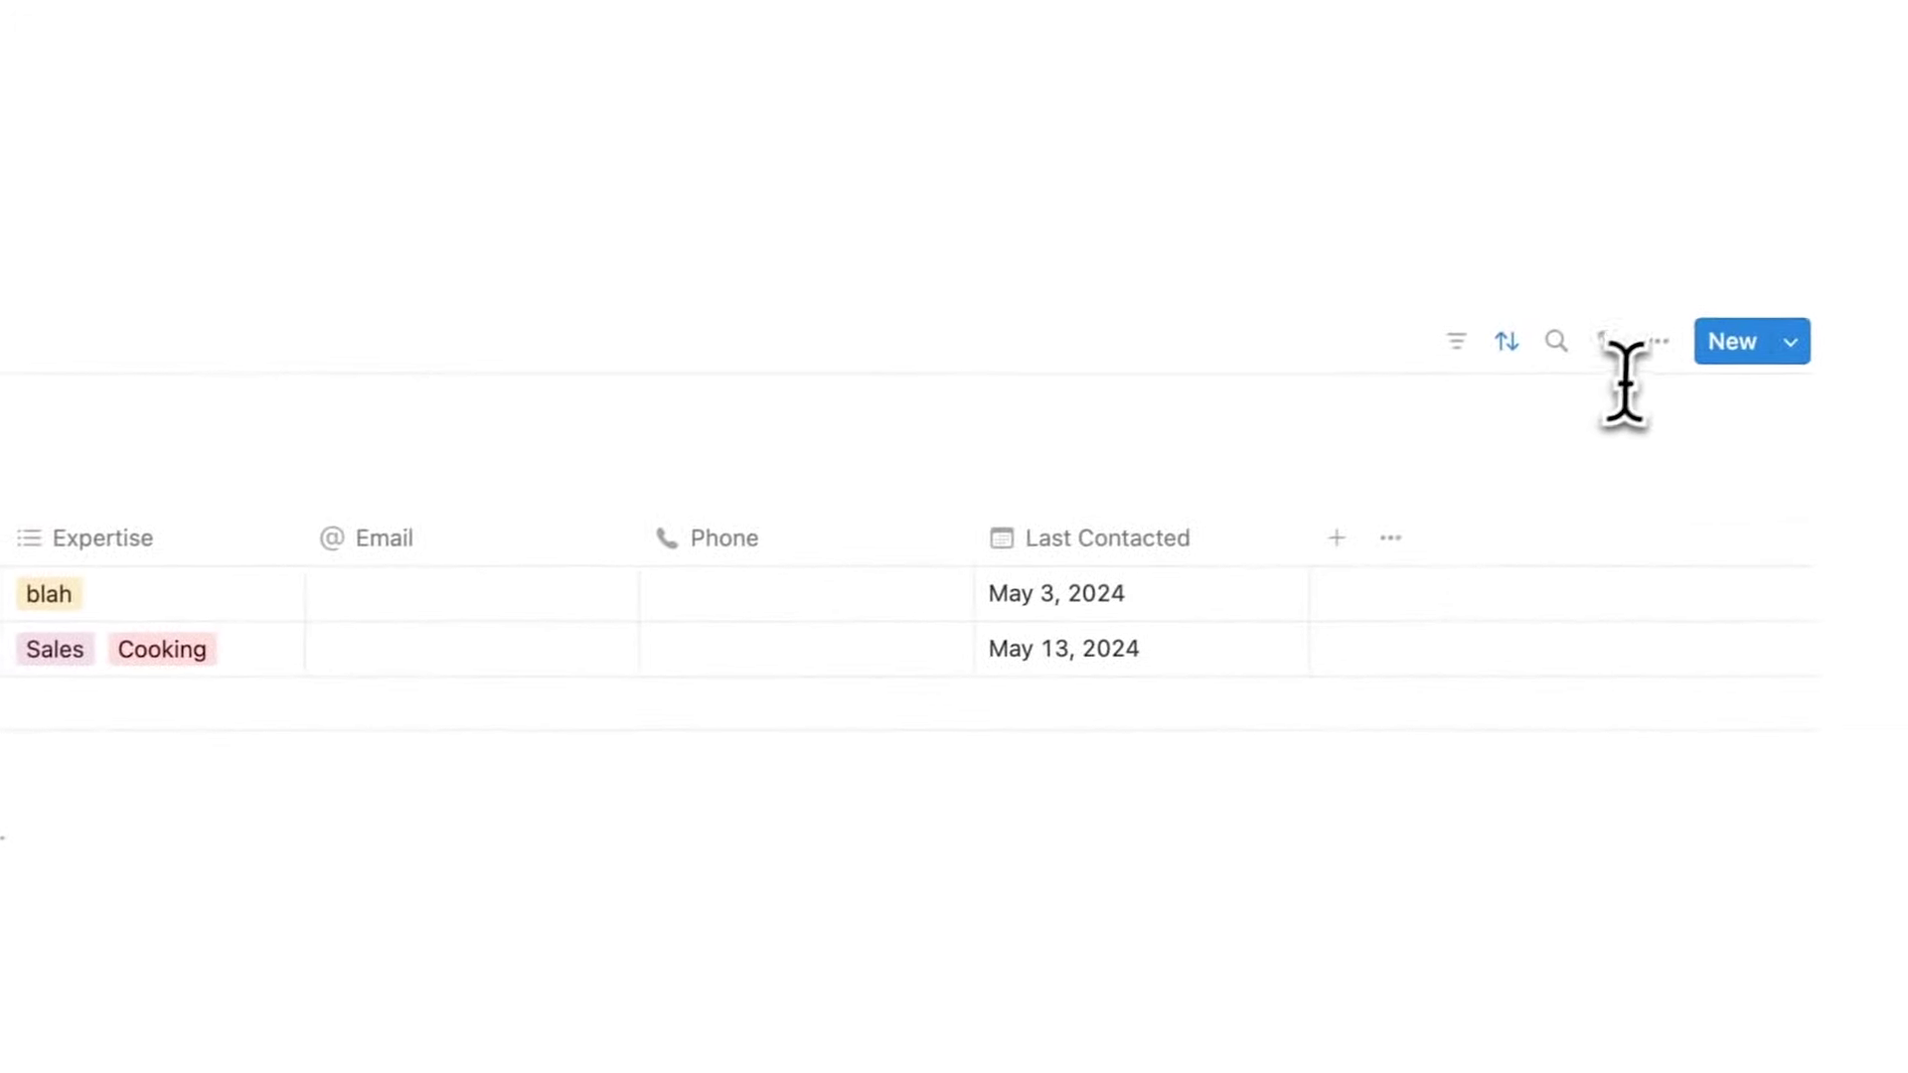
# - Group the Personal CRM table by Relationship into Company 1 and Company 2
pyautogui.click(1767, 319)
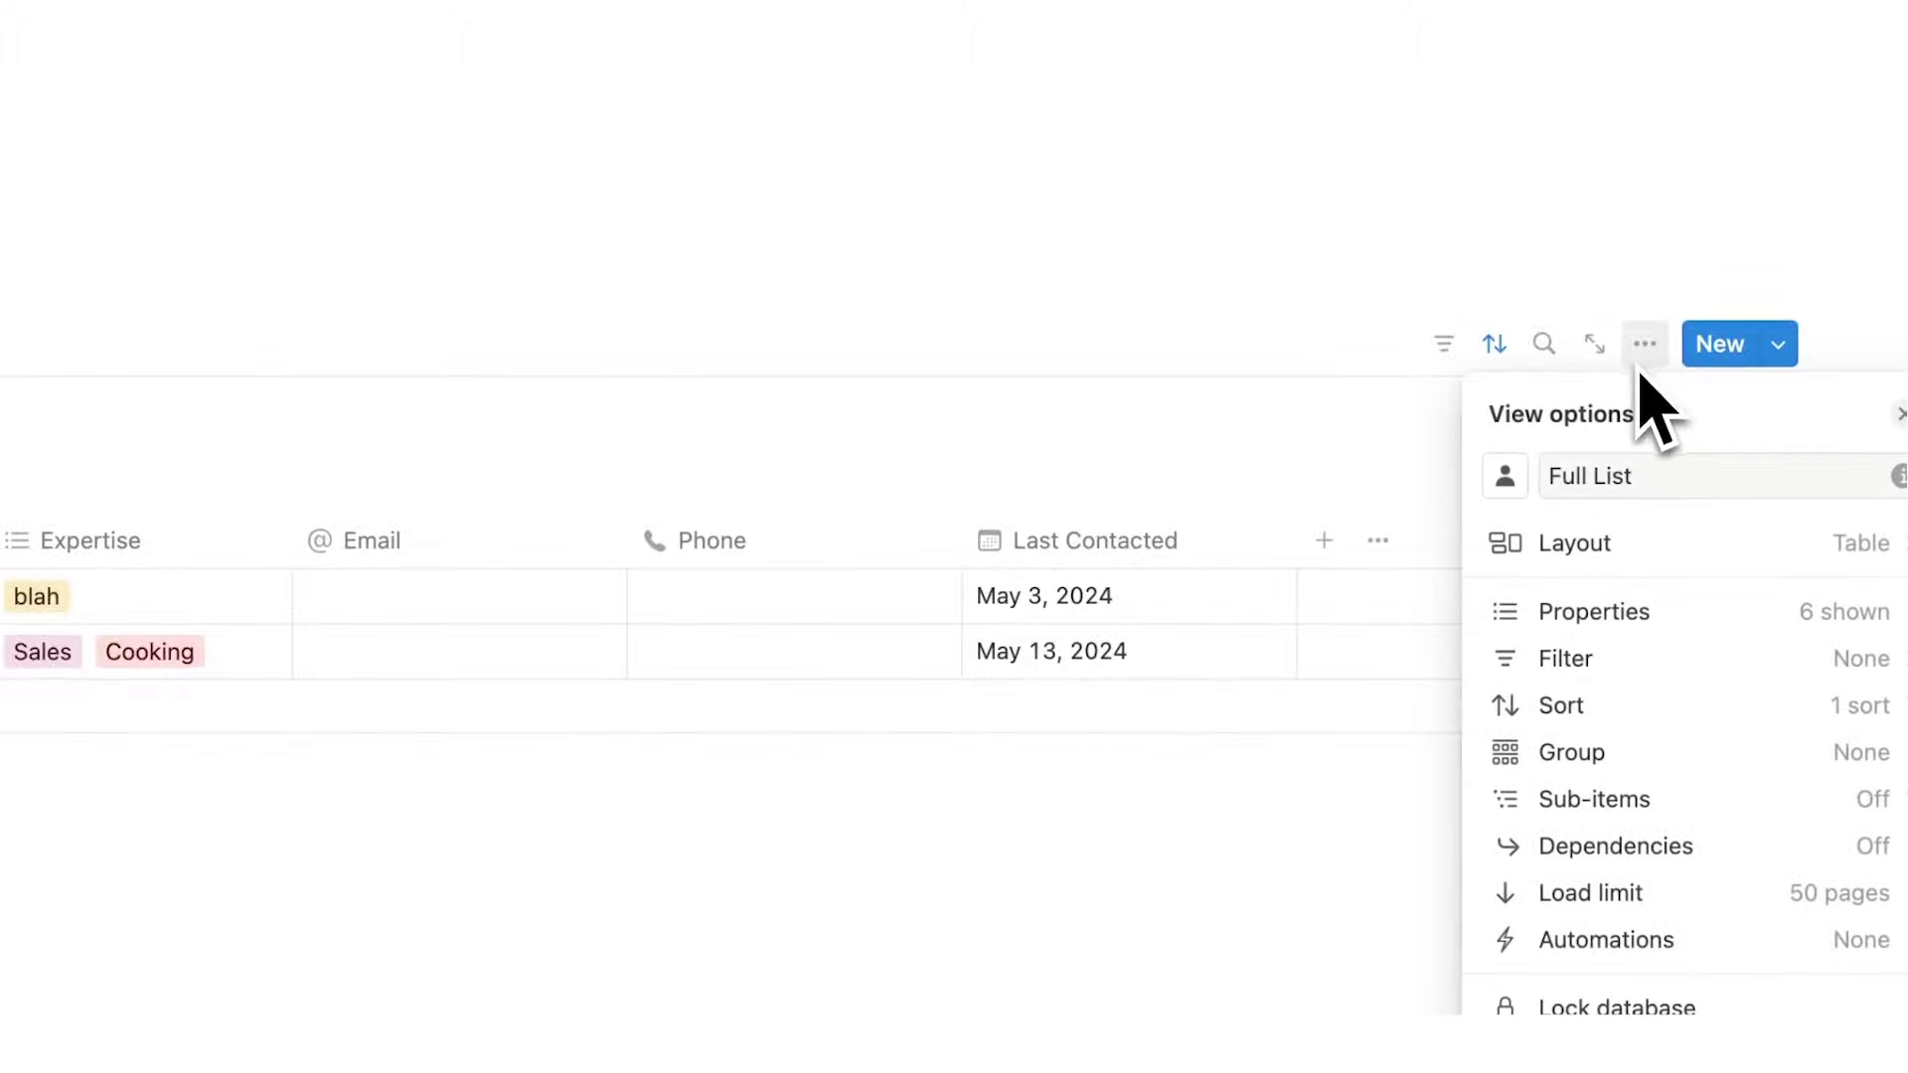
pyautogui.click(1642, 747)
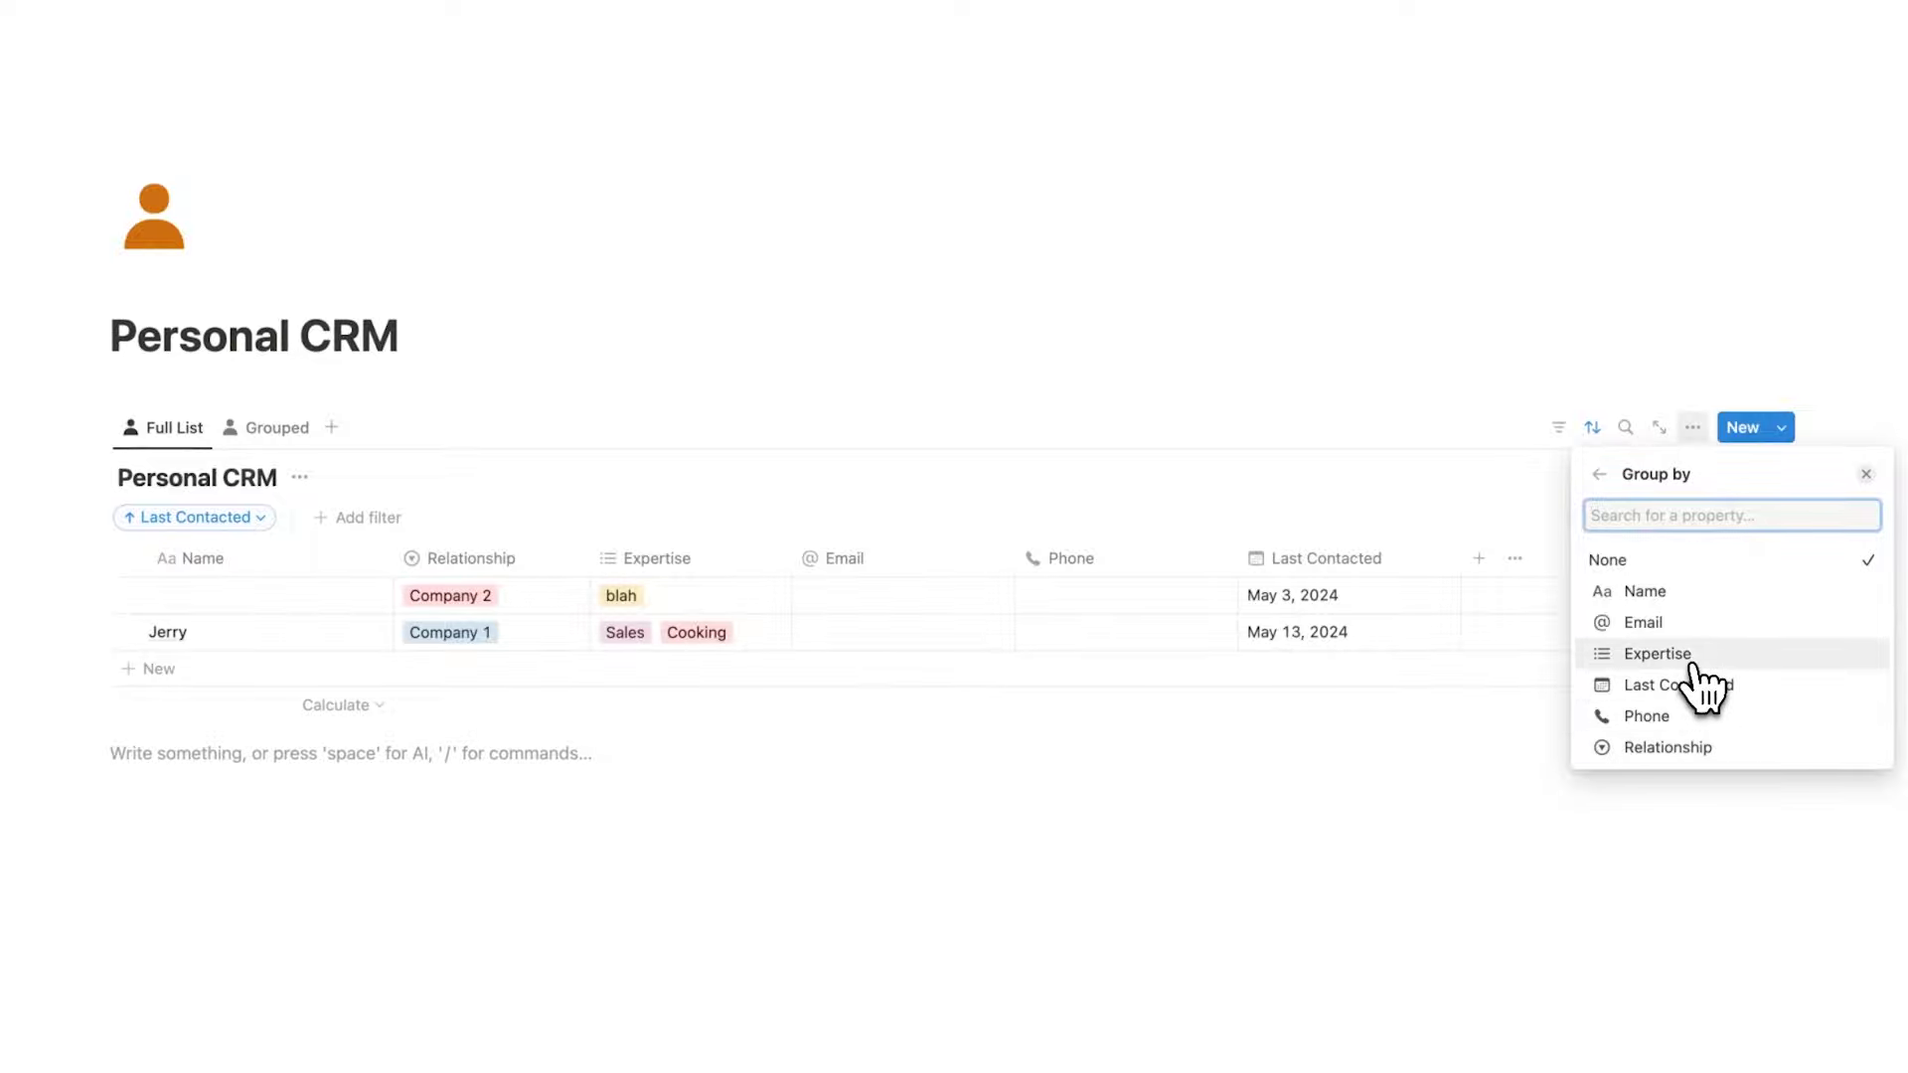
pyautogui.click(1667, 747)
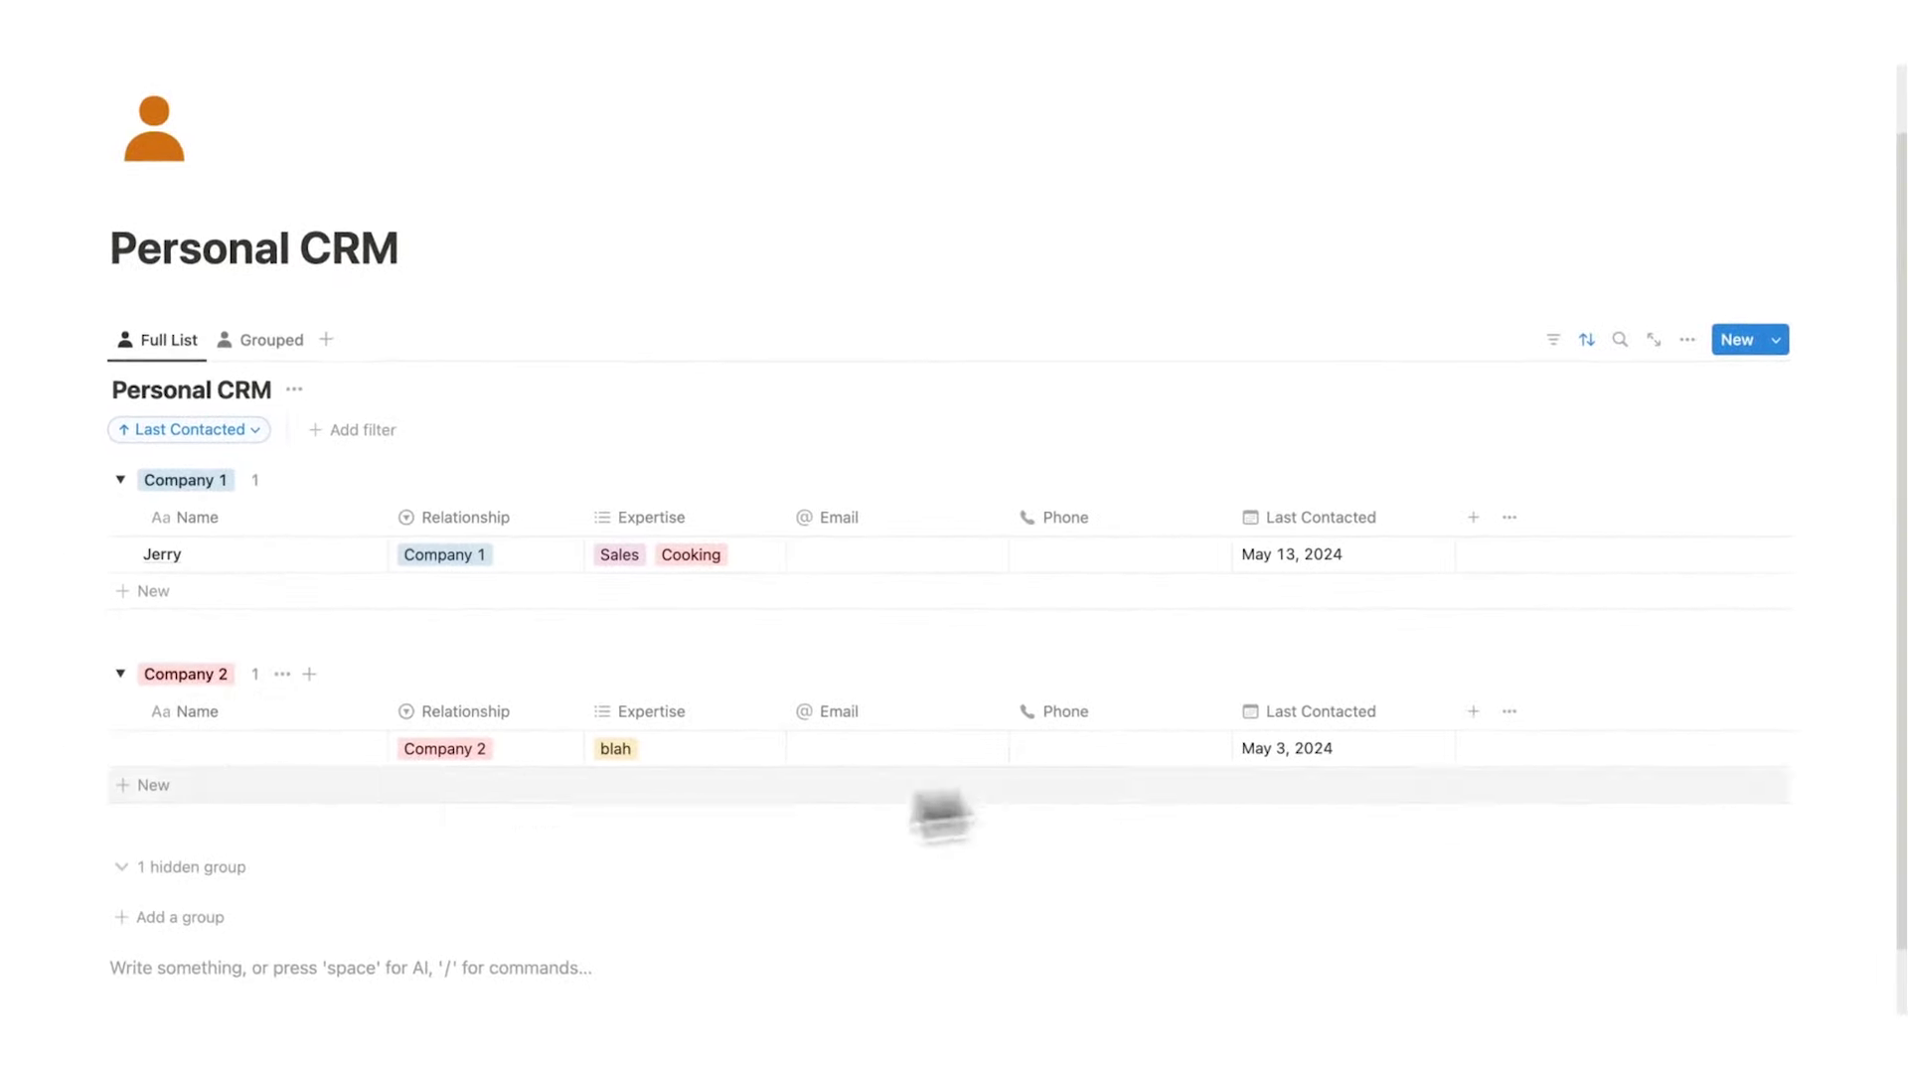
pyautogui.scroll(-2, 676, 670)
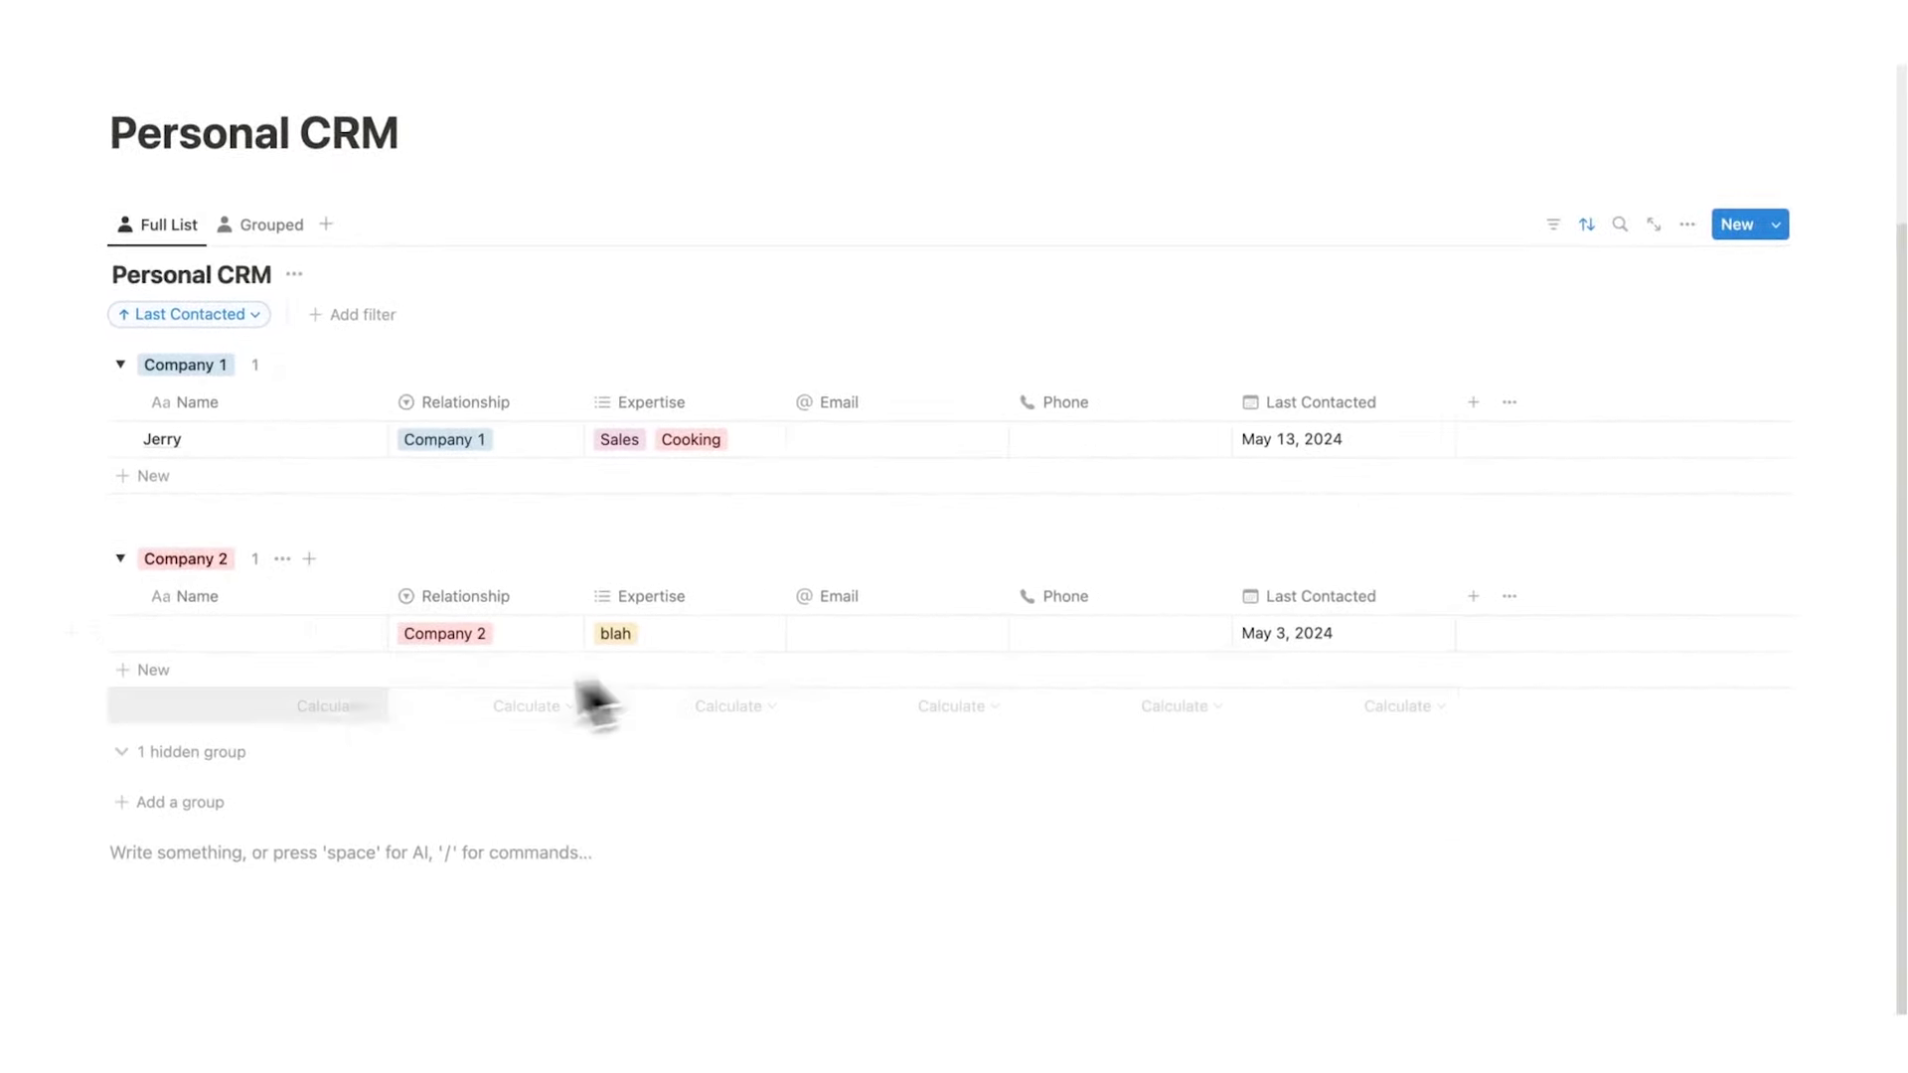
pyautogui.scroll(2, 689, 789)
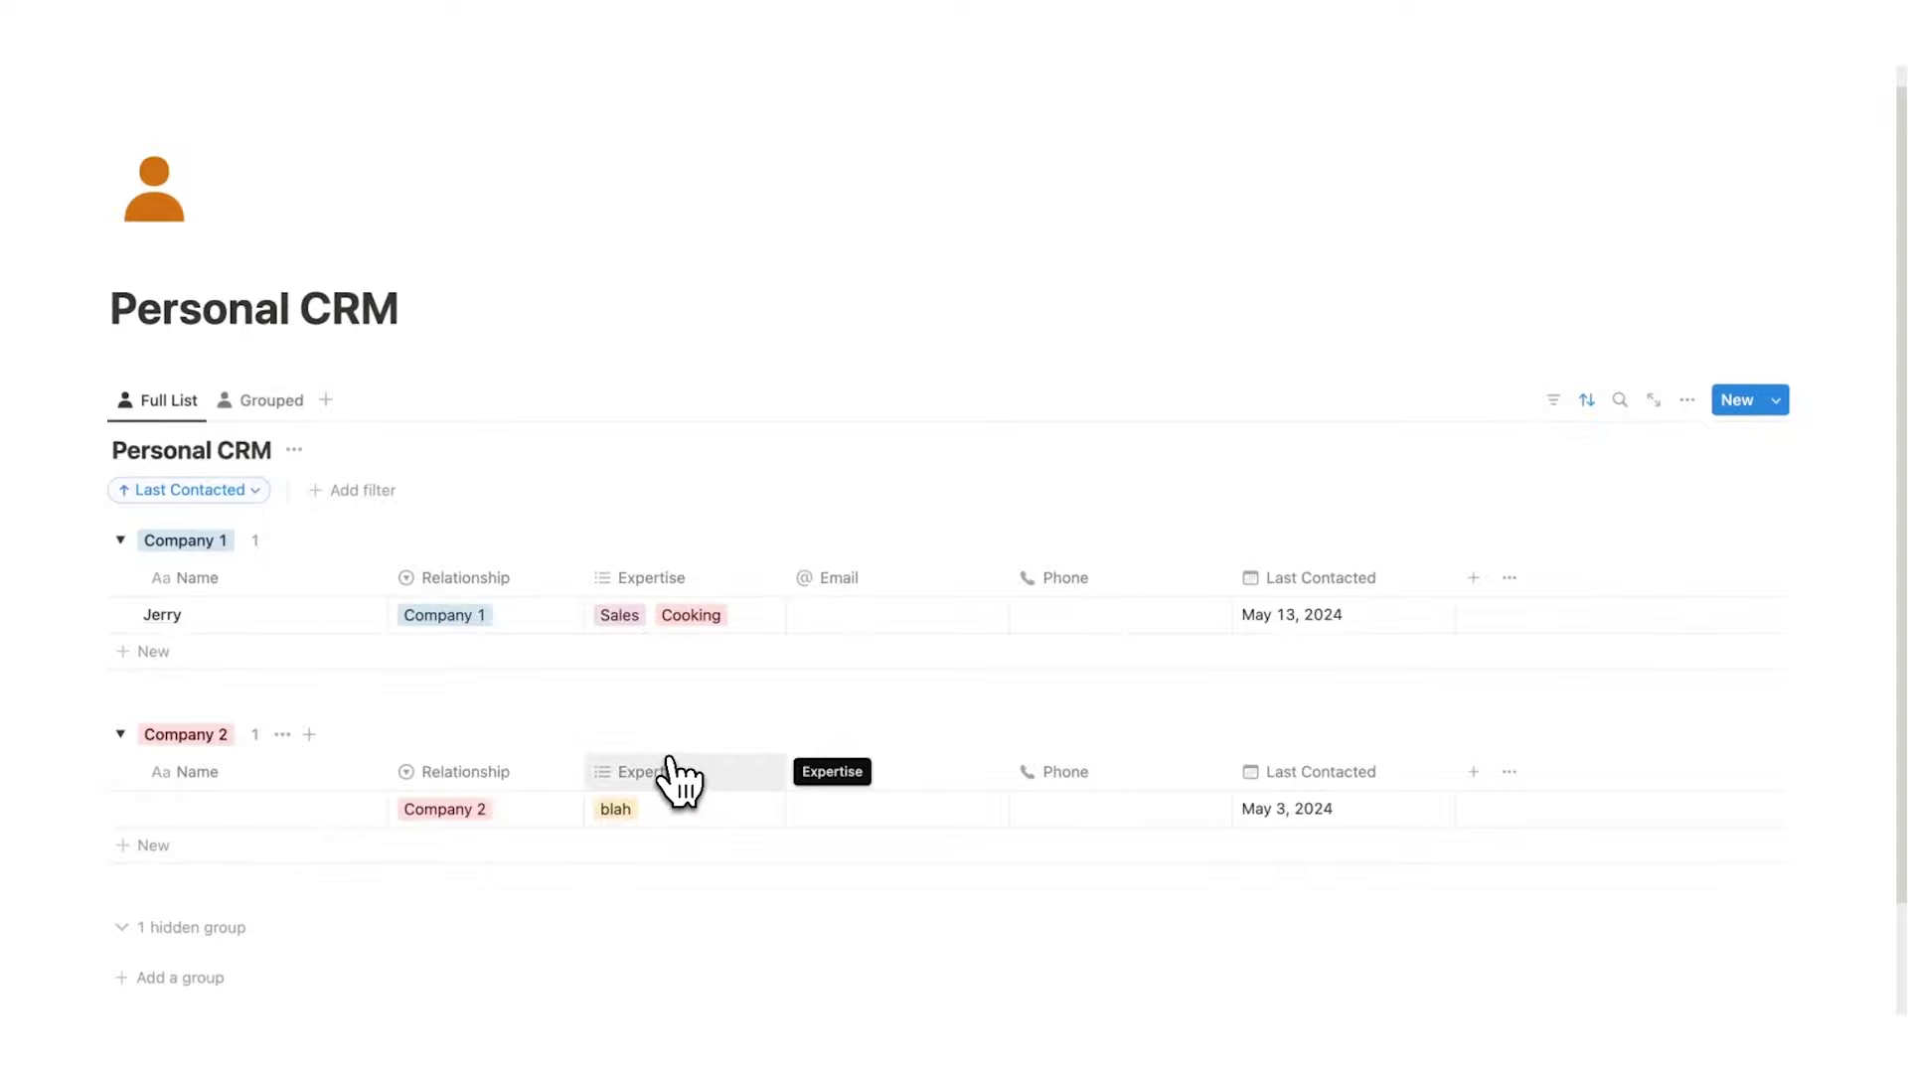
pyautogui.scroll(1, 636, 566)
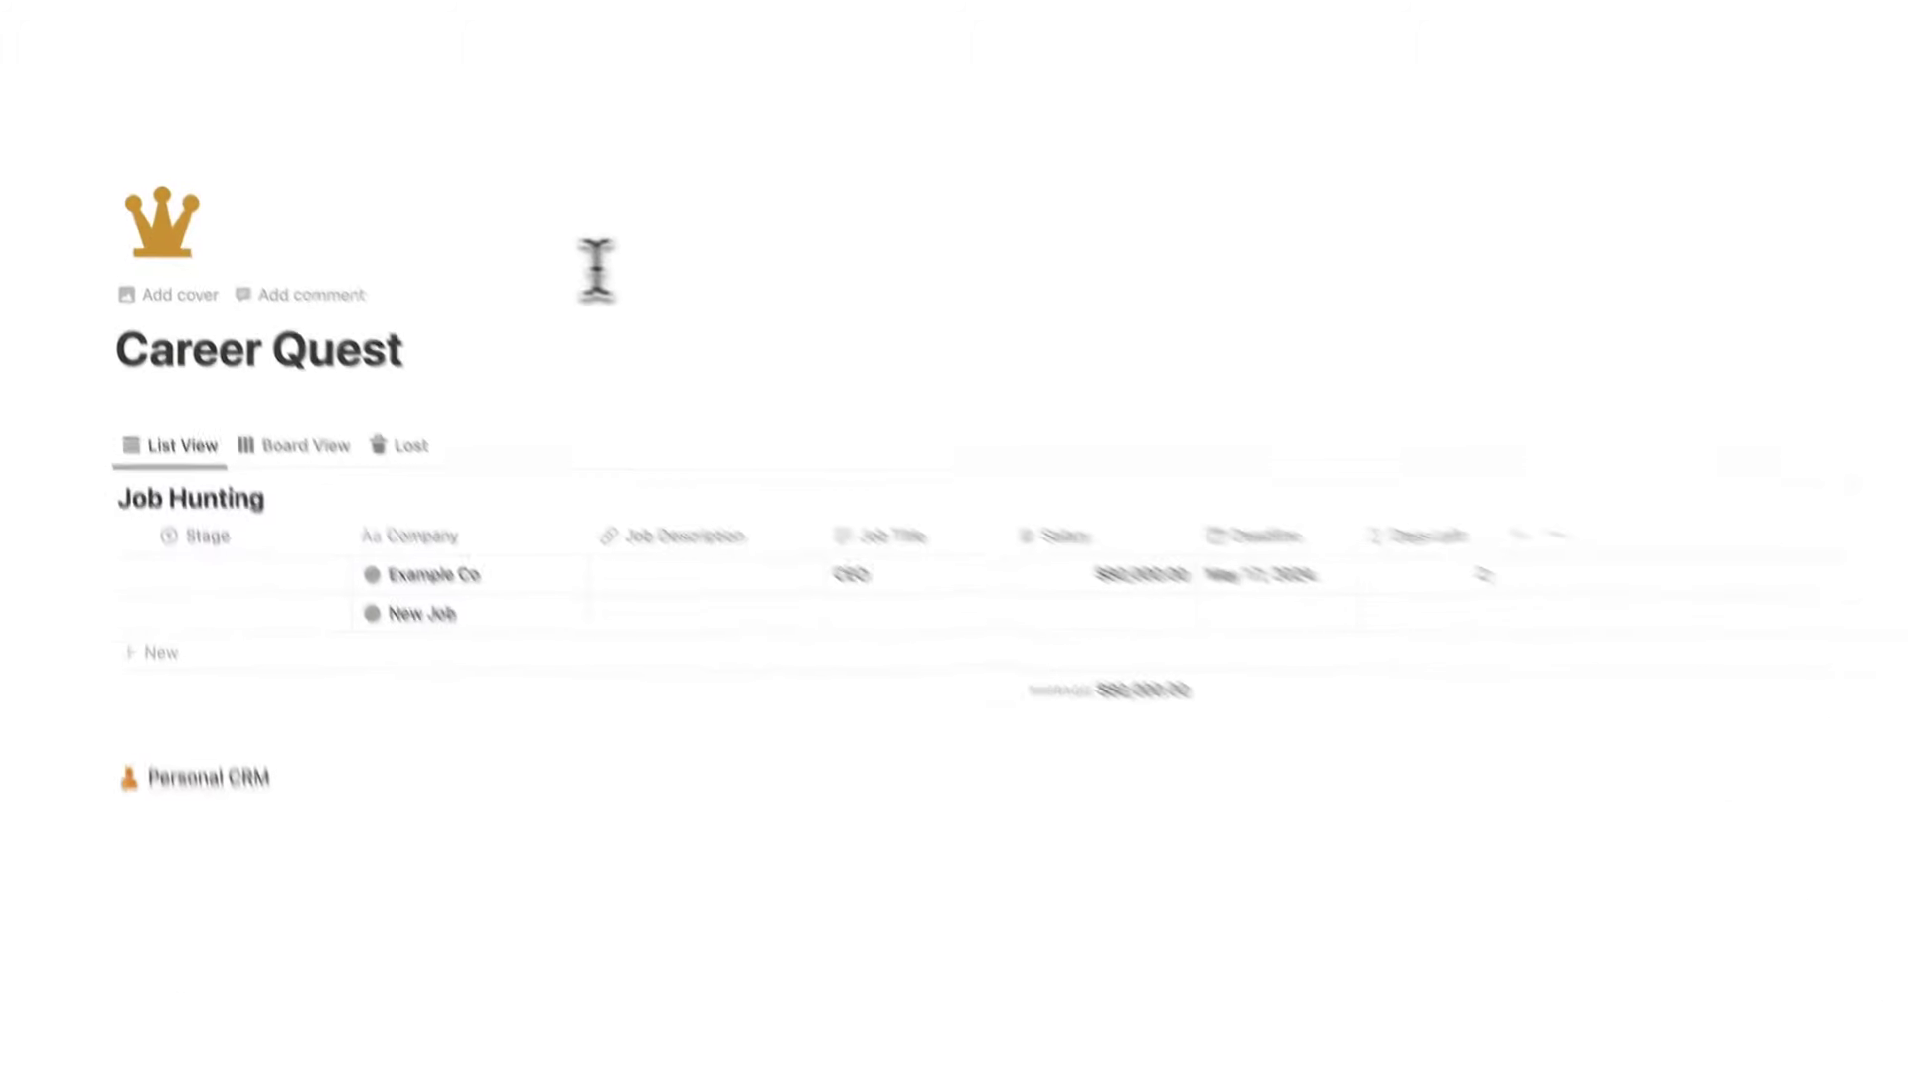
# - Add a Write Cover Letter task to My Task List with Importance set to Important
pyautogui.moveTo(557, 432); pyautogui.dragTo(157, 425)
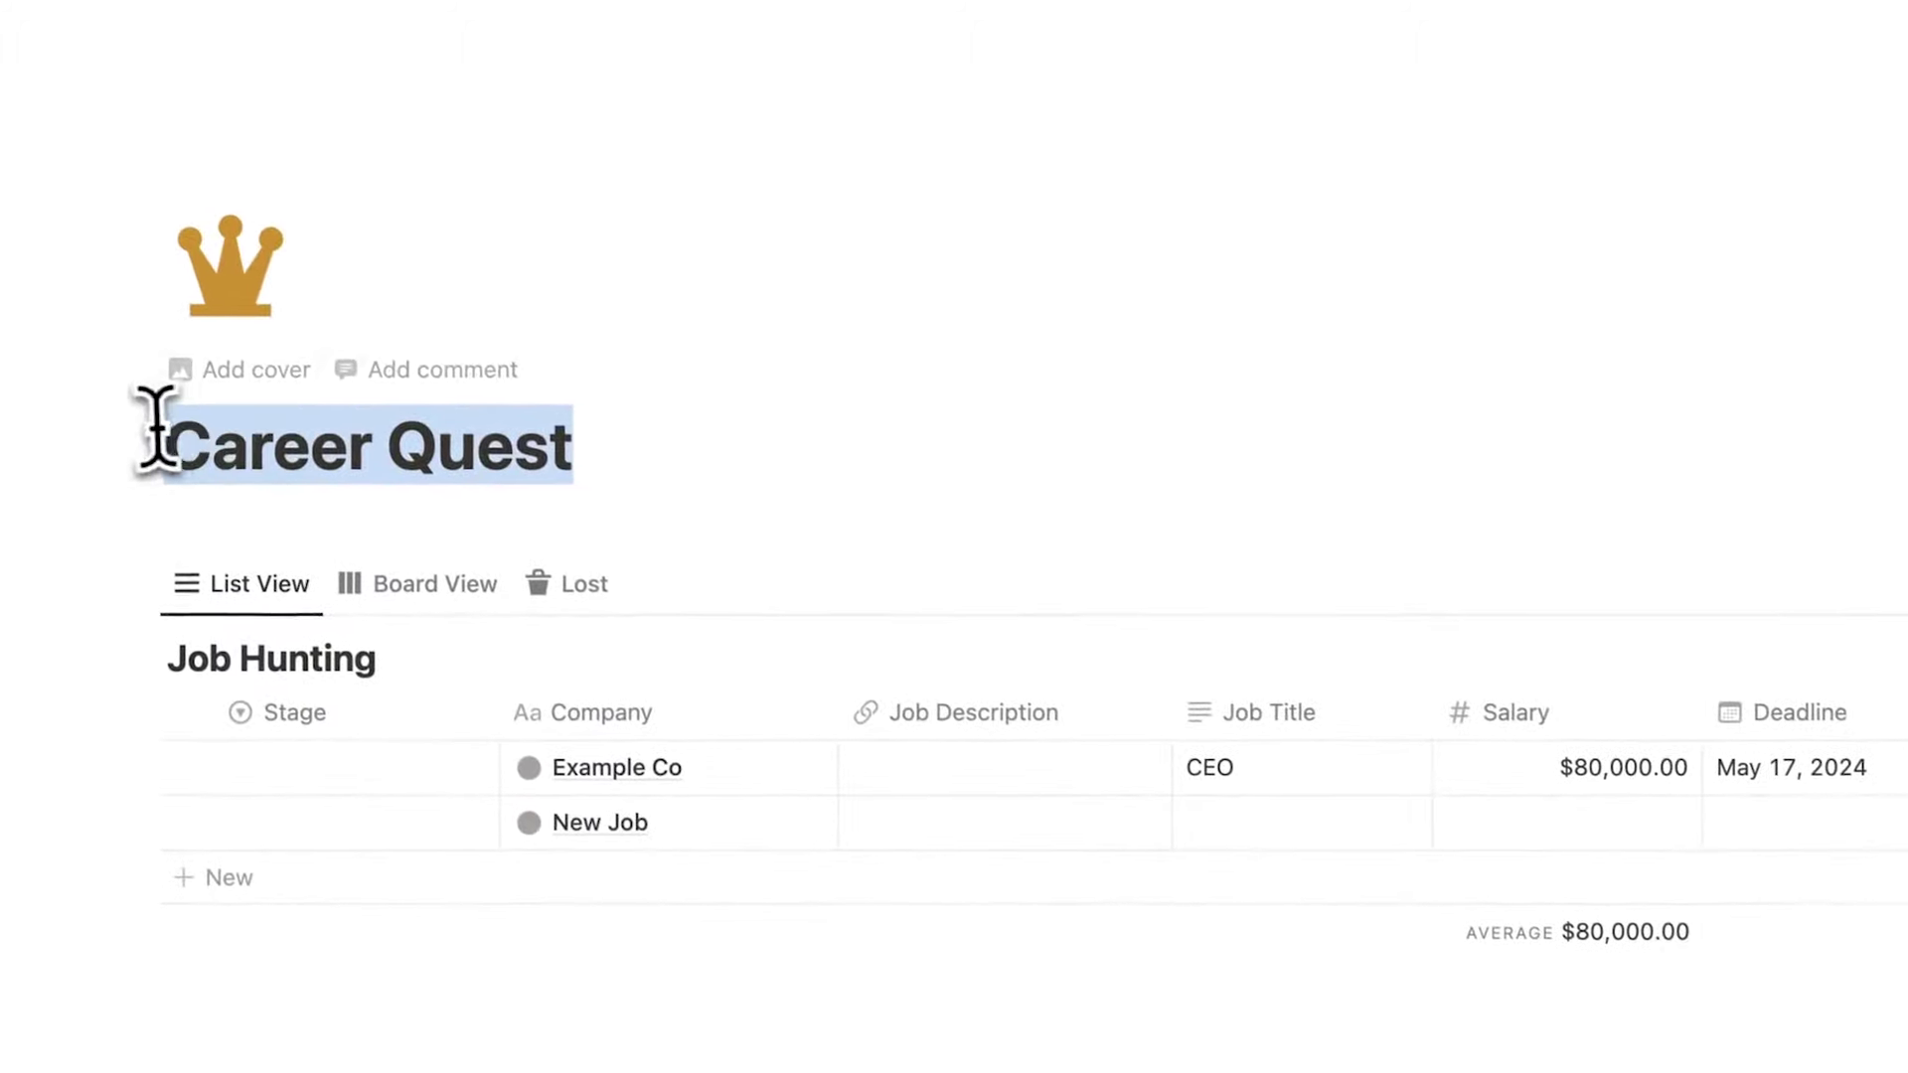
pyautogui.click(634, 472)
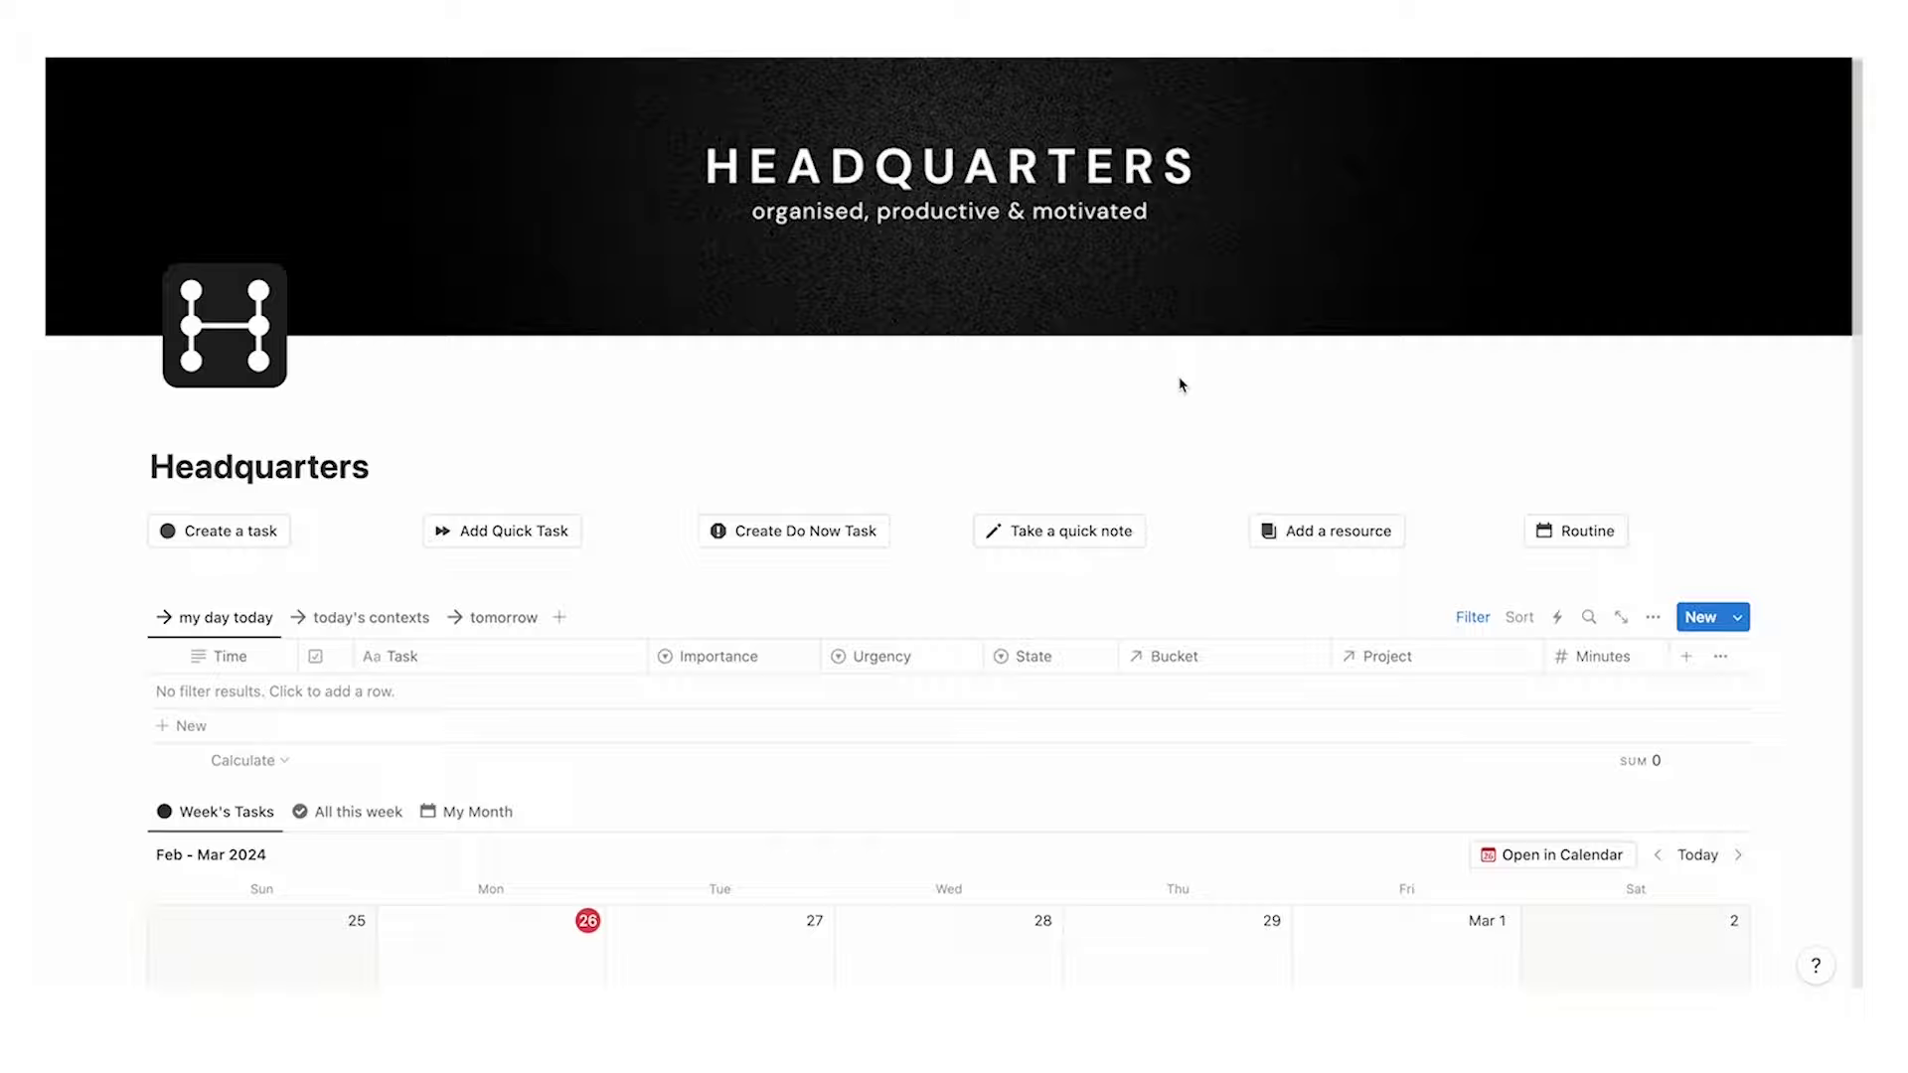
pyautogui.scroll(-15, 1180, 381)
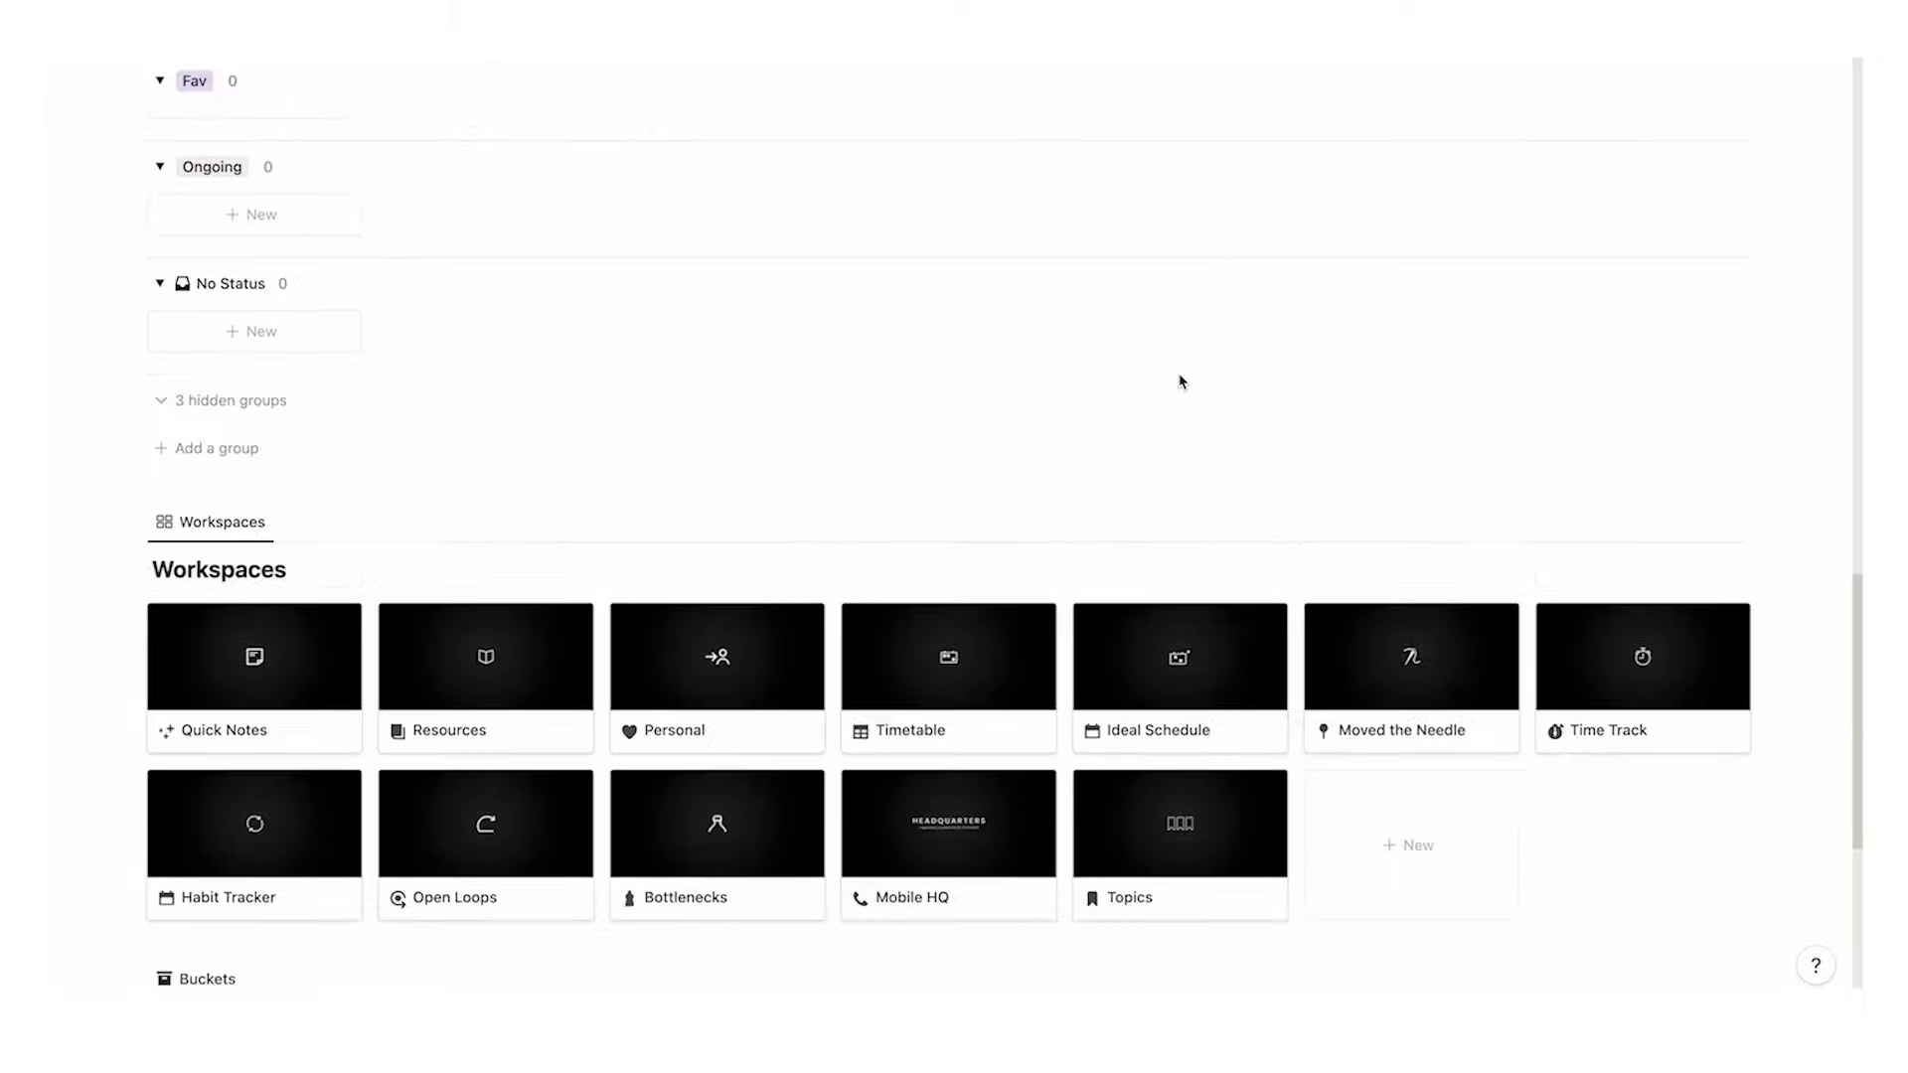
pyautogui.scroll(10, 1180, 381)
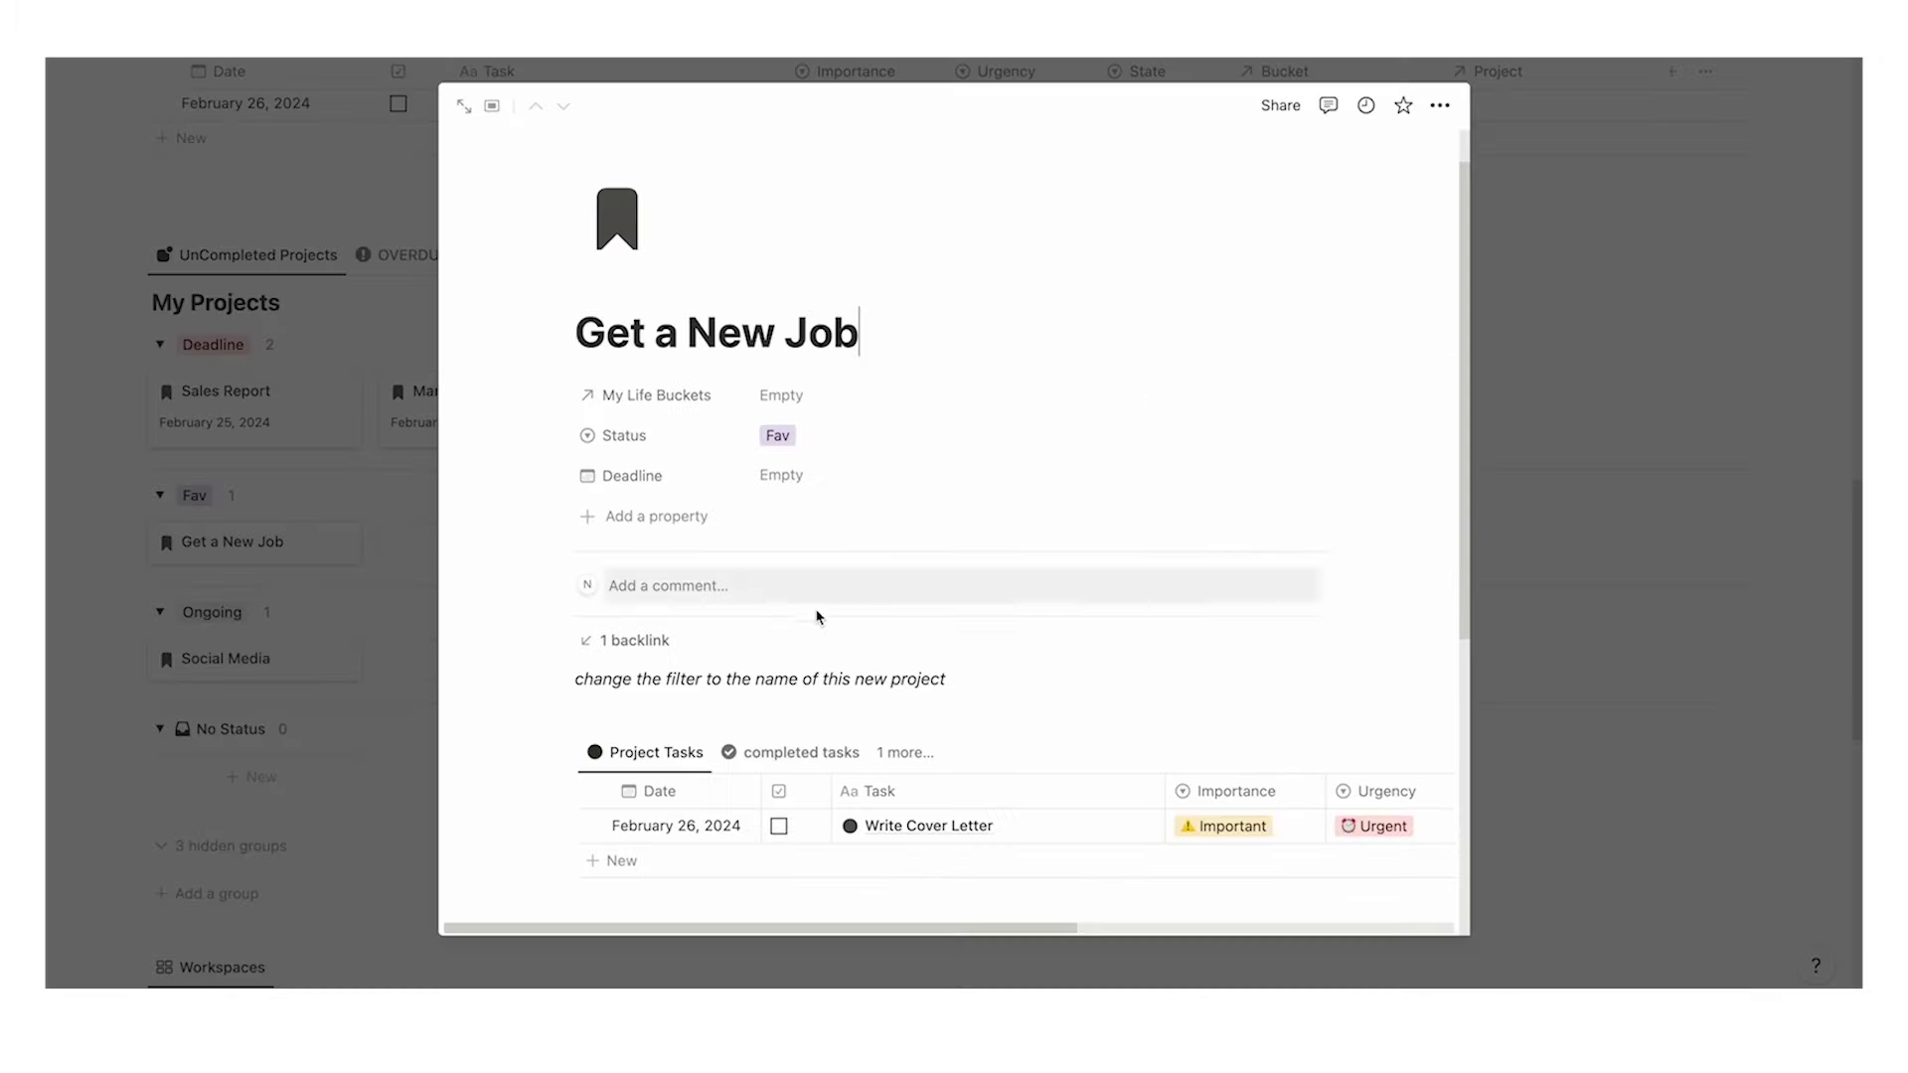
pyautogui.scroll(-3, 937, 617)
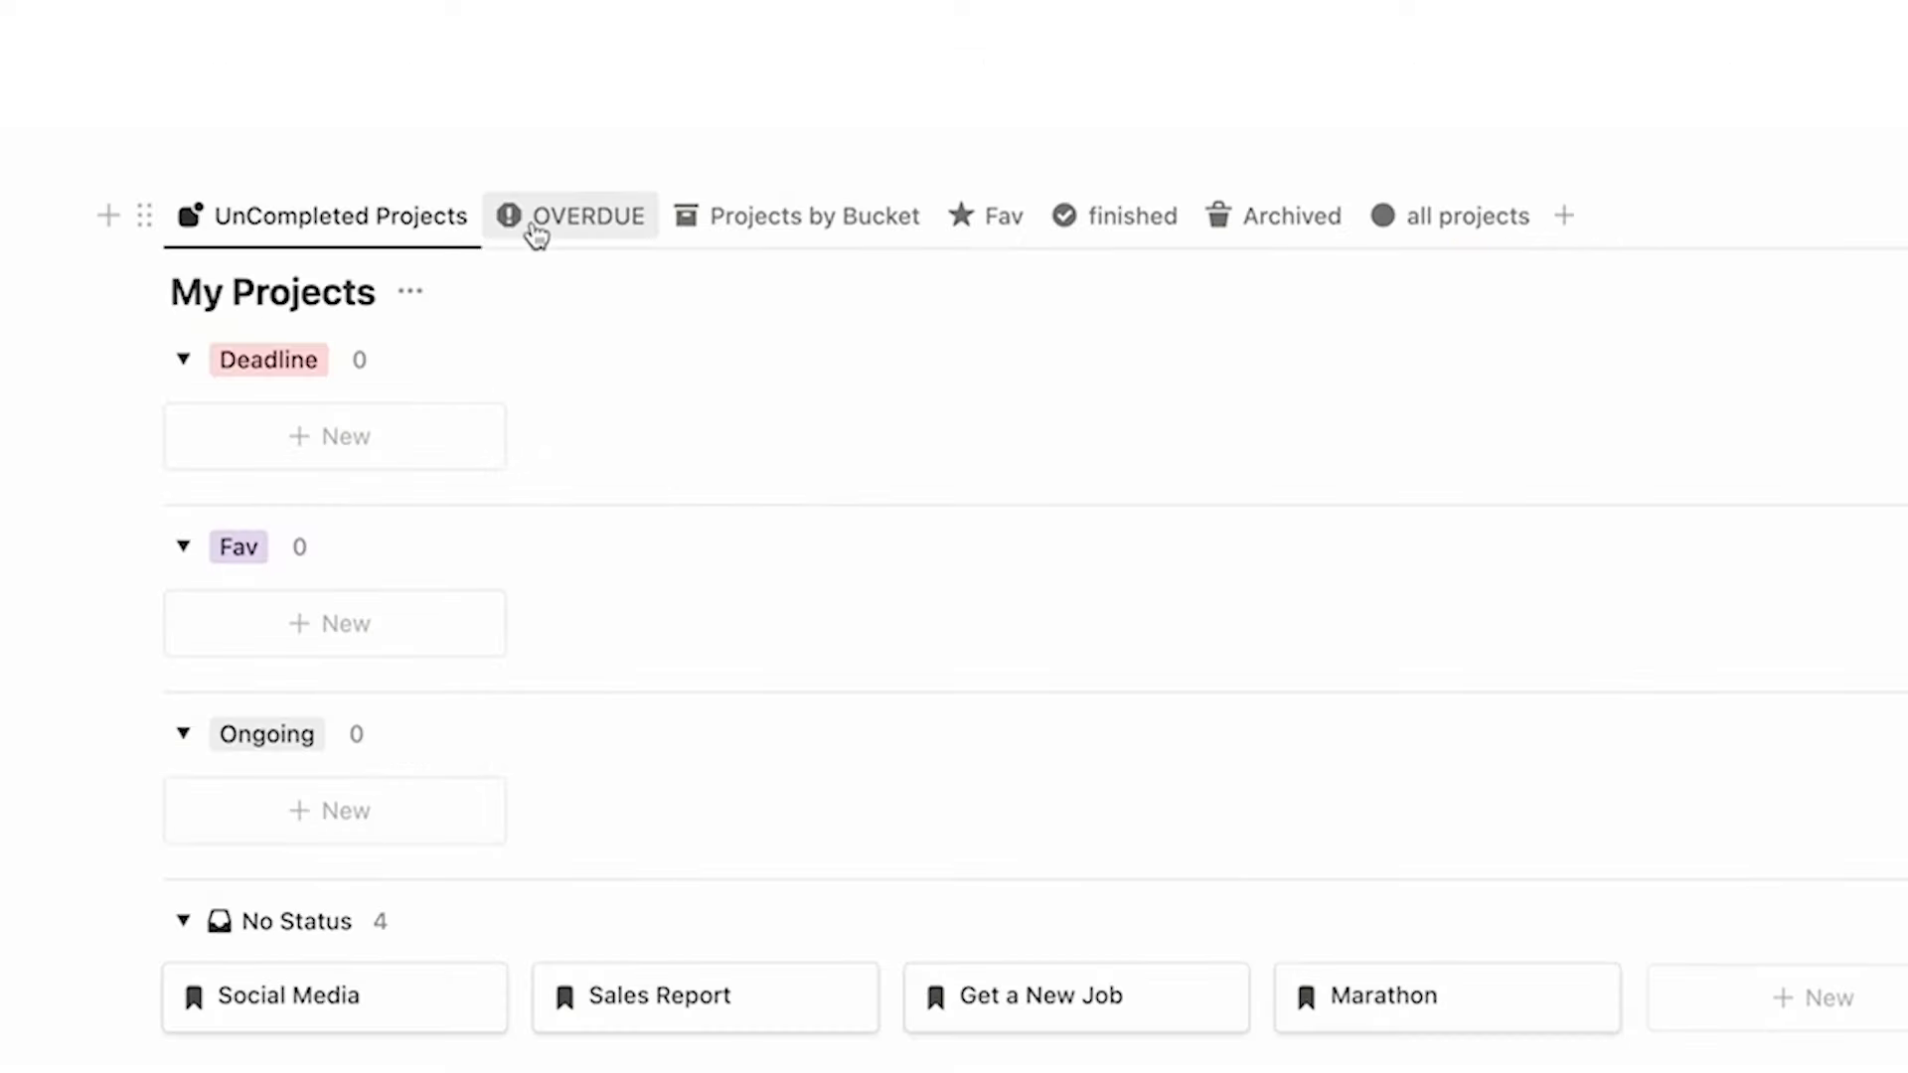
pyautogui.write('Letter')
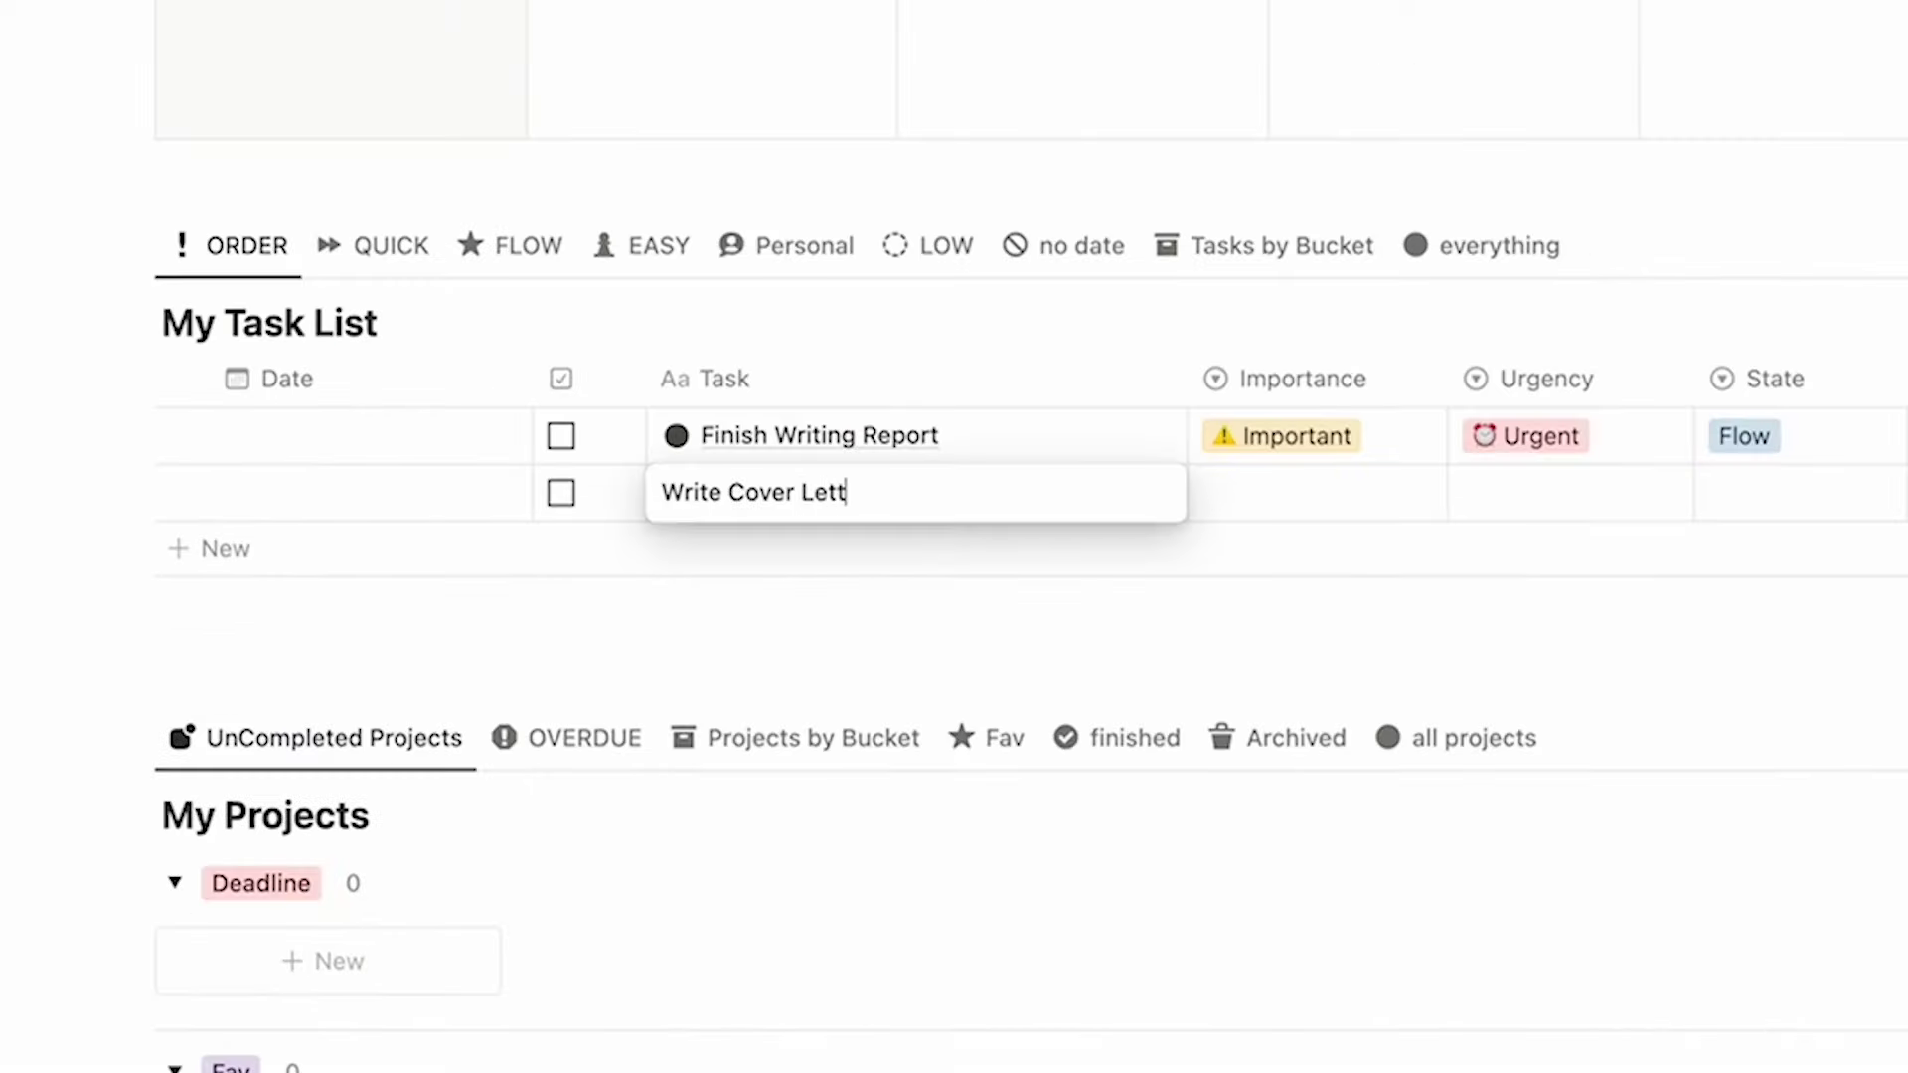
pyautogui.click(1302, 499)
pyautogui.click(1303, 495)
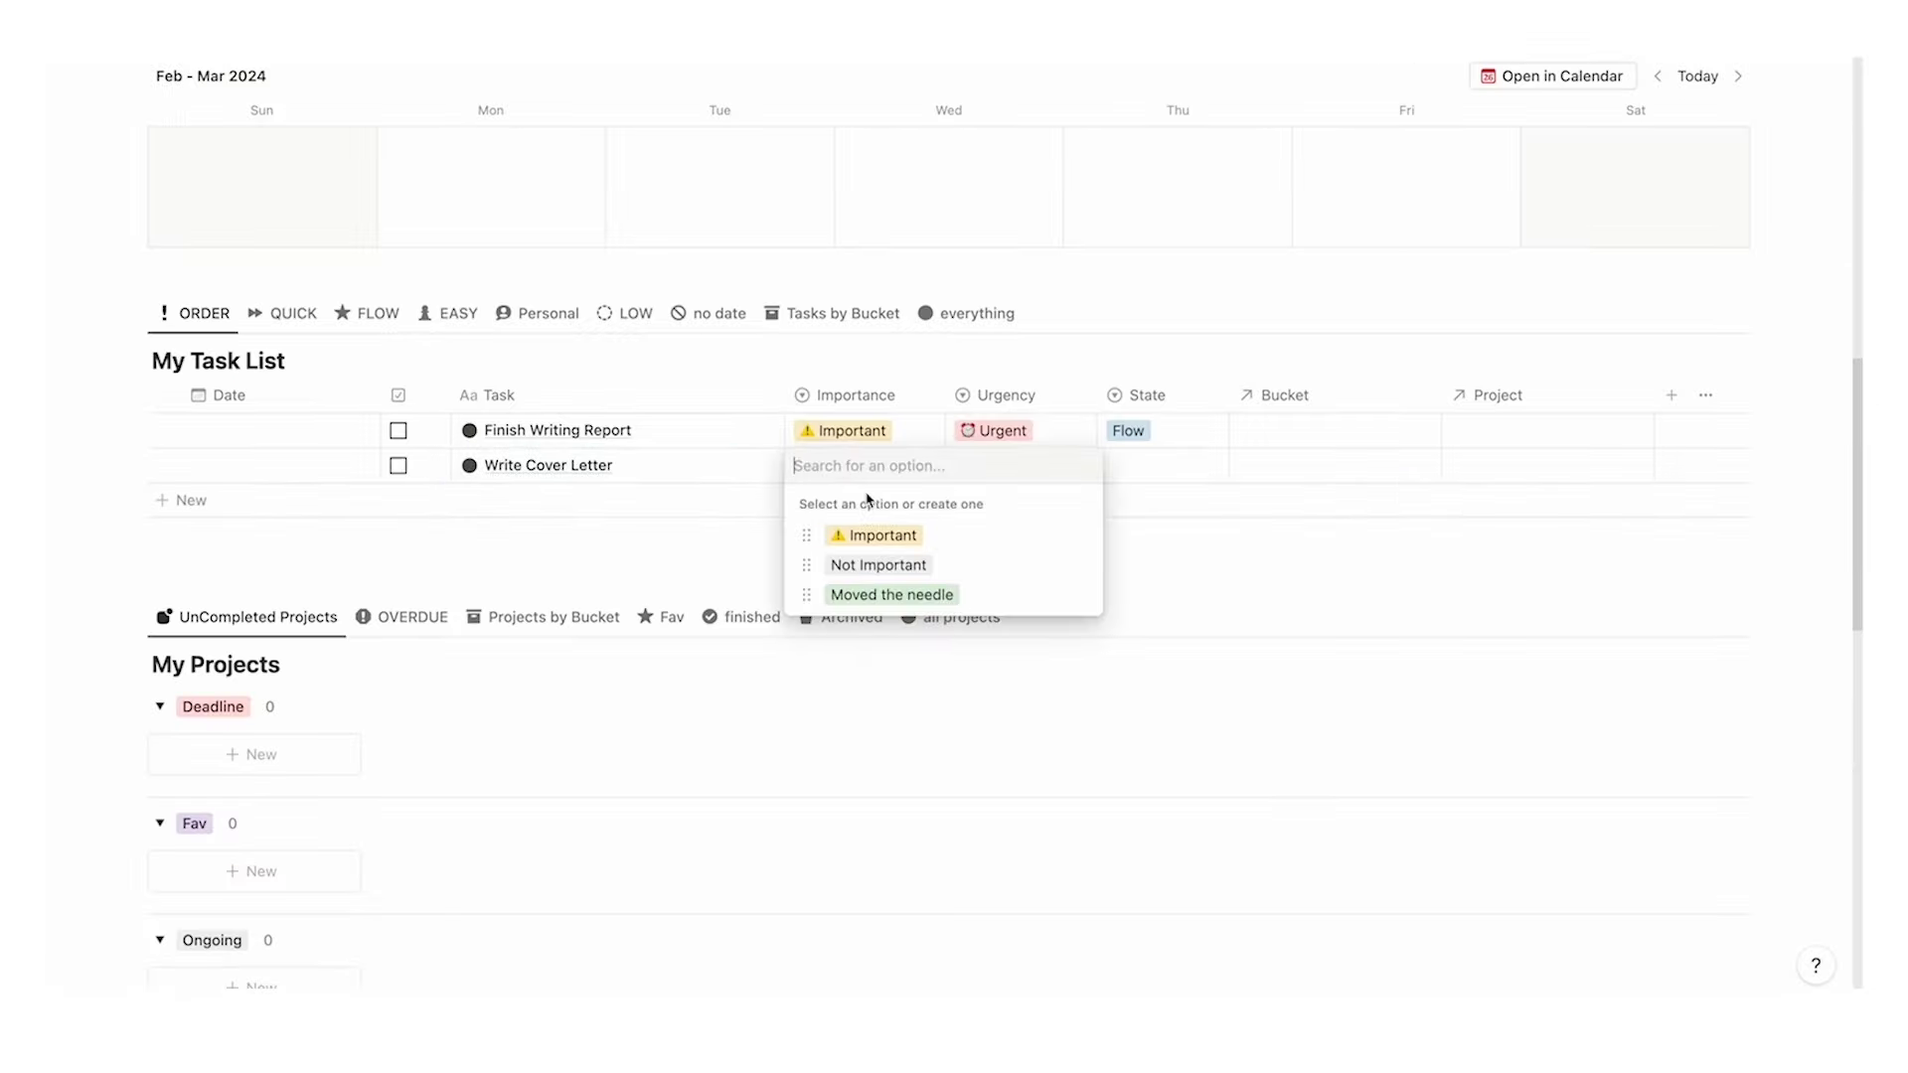
pyautogui.click(969, 598)
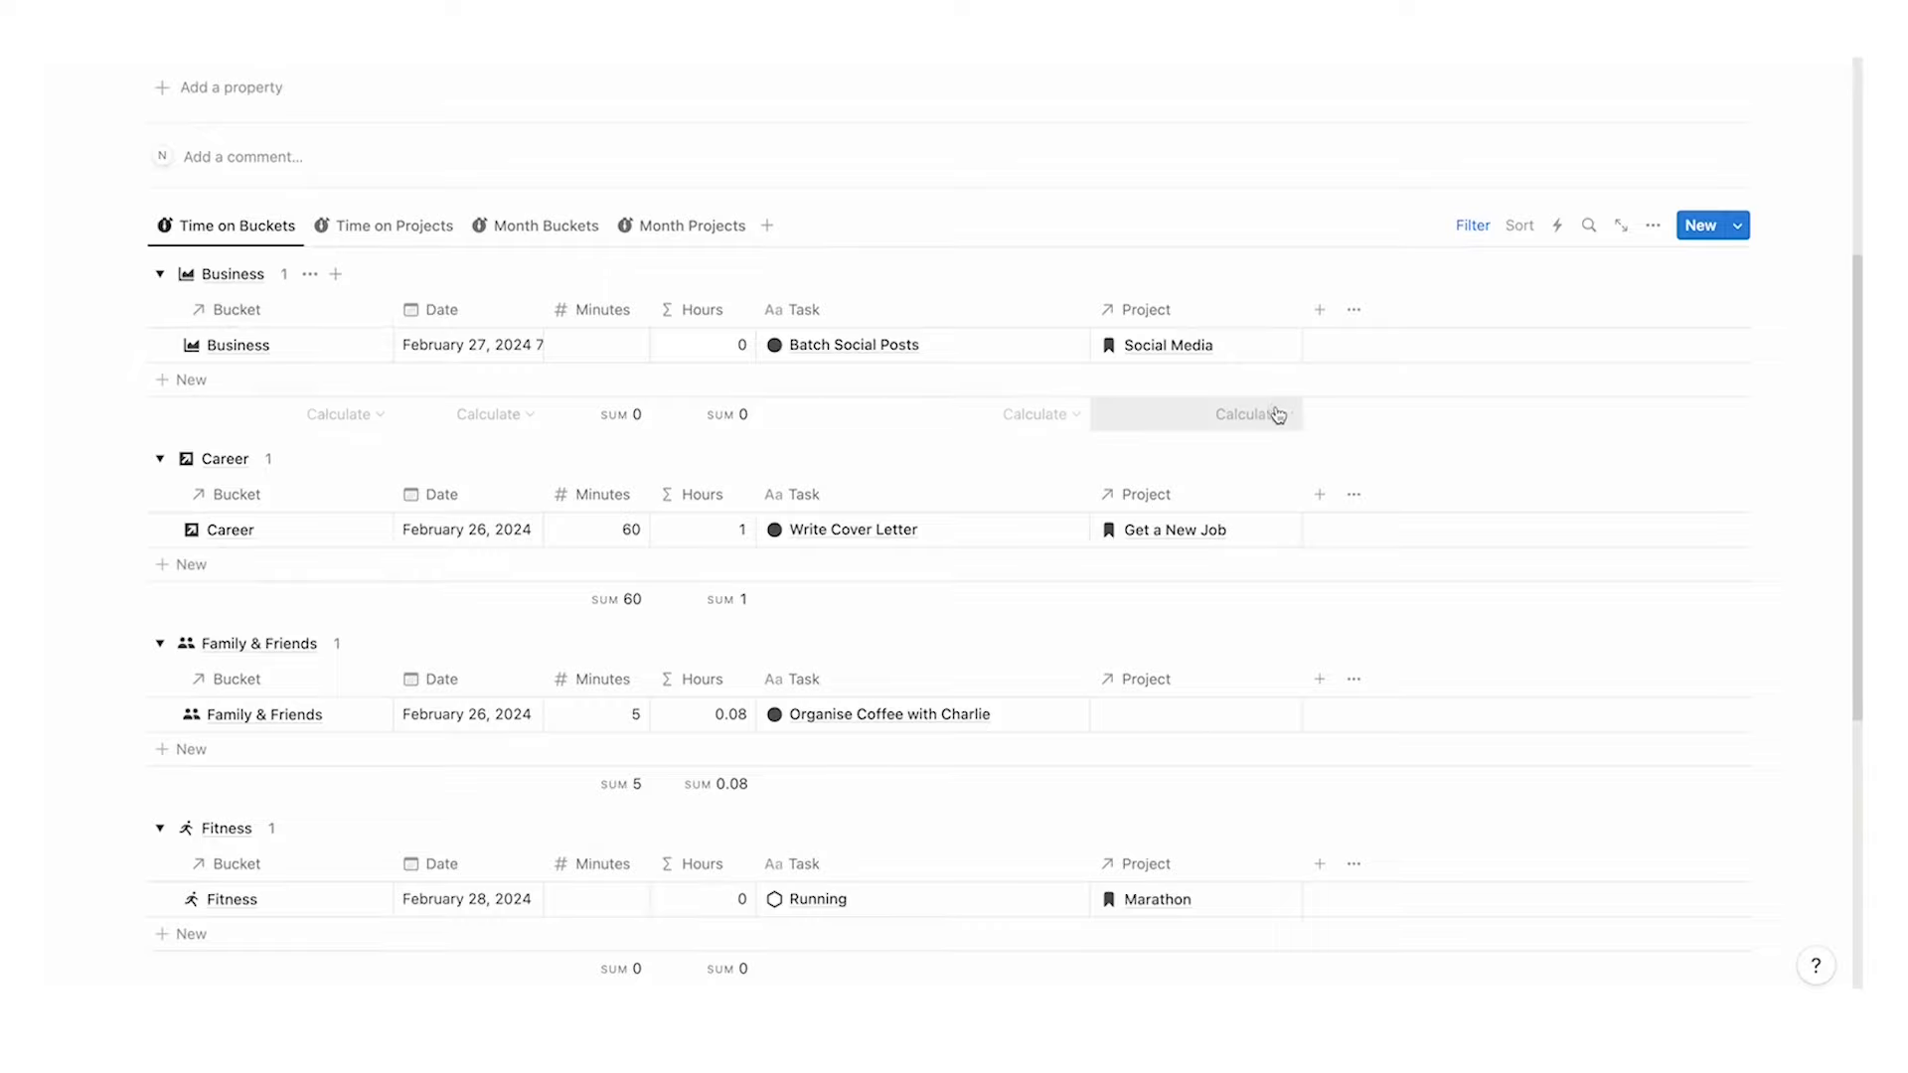